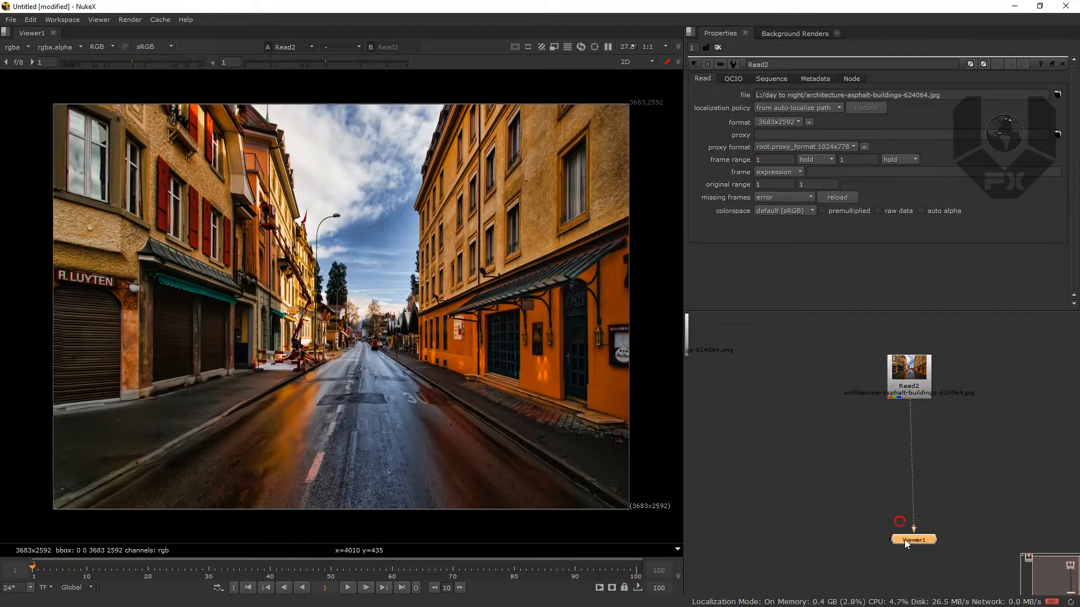
Reposition the street photo's Read2 node above the viewer and add a ModelBuilder node beneath it
drag(906, 378, 926, 368)
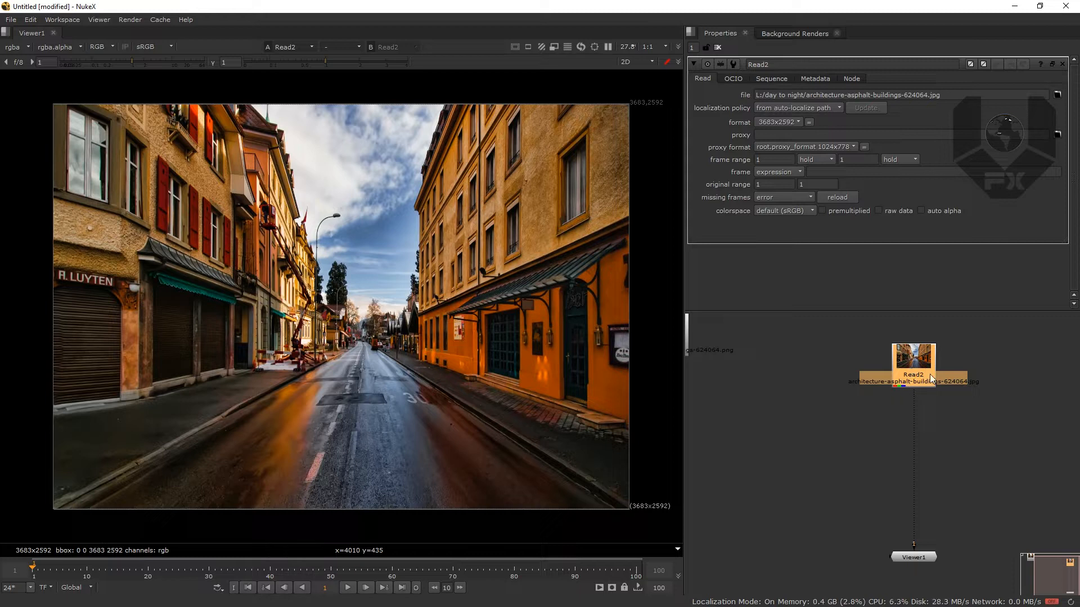
key(Tab)
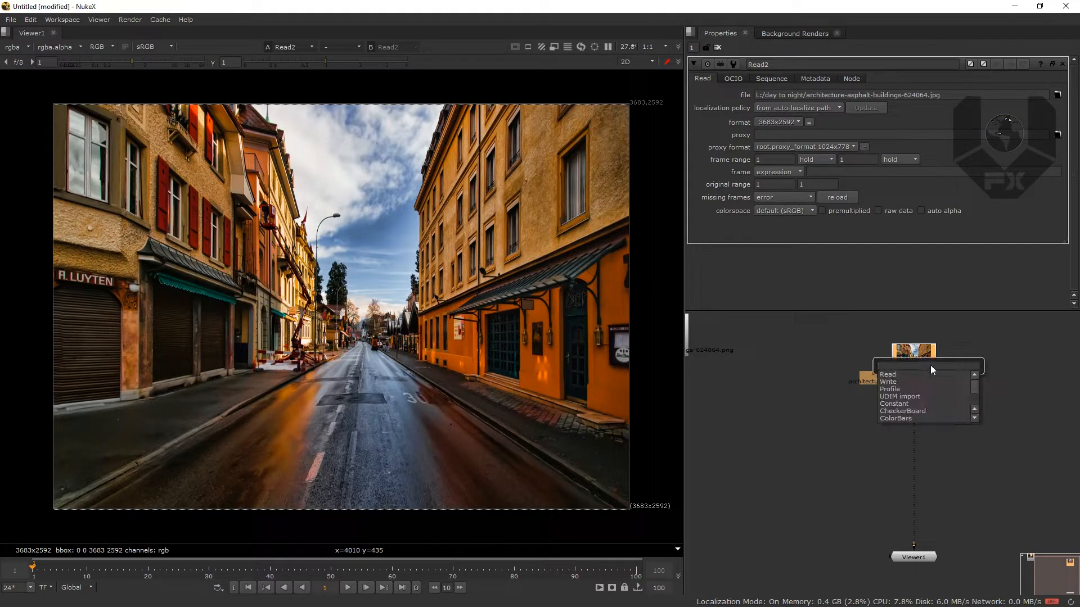
text(model)
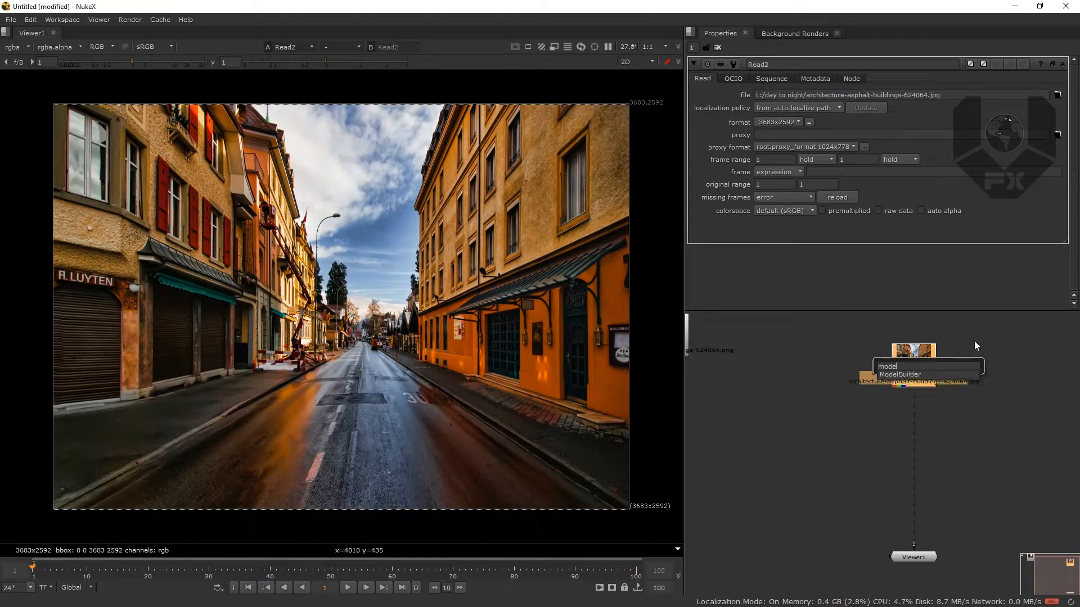
click(921, 373)
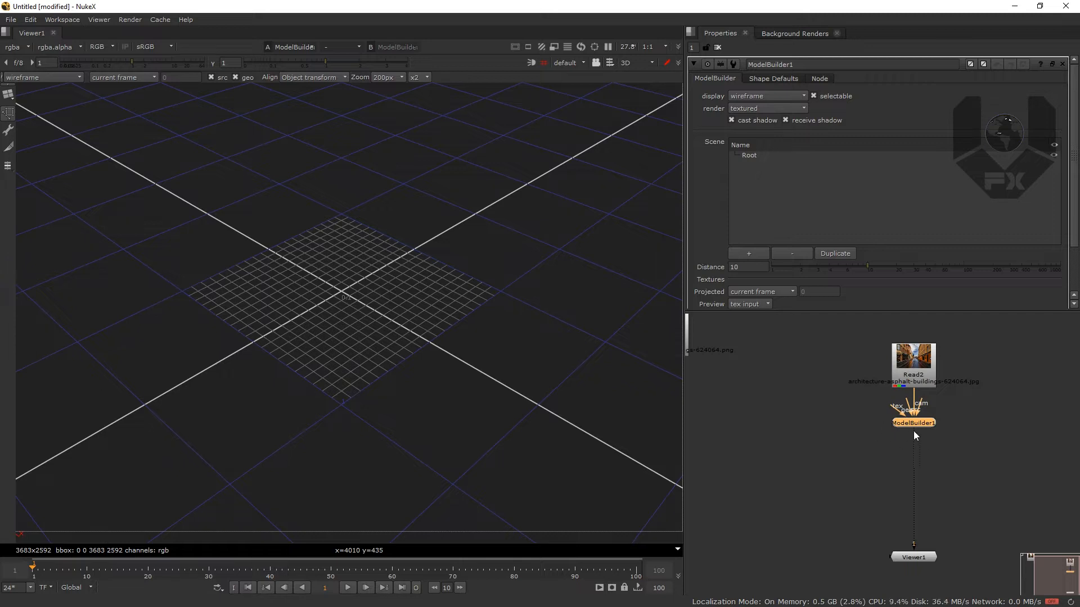
Add a Camera node, connect it to the ModelBuilder's cam input, and view the ModelBuilder output
key(Tab)
text(ca)
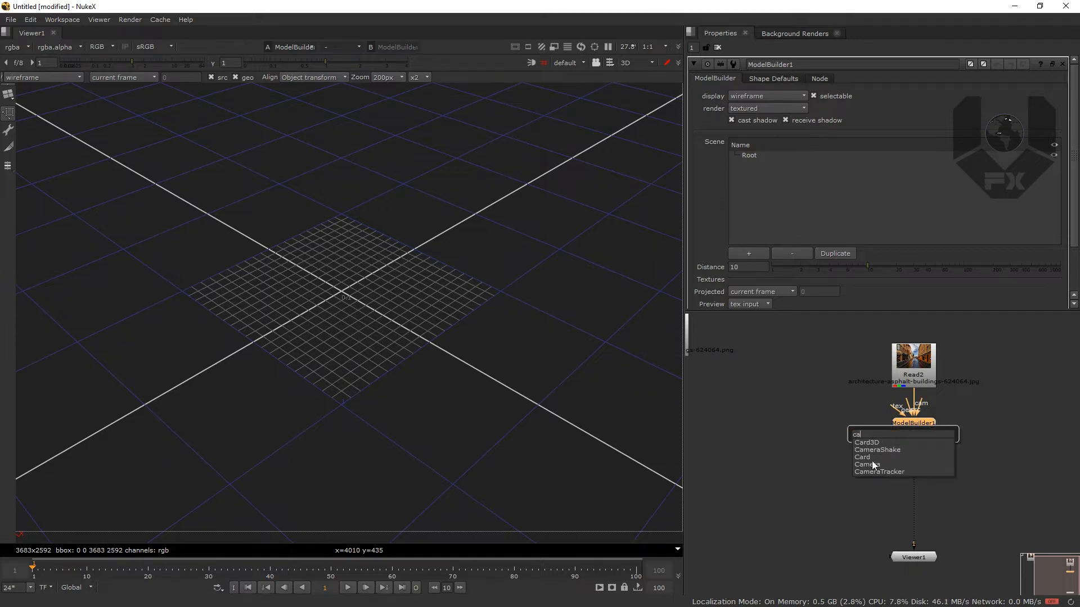
click(873, 465)
drag(949, 425, 922, 426)
click(922, 426)
key(1)
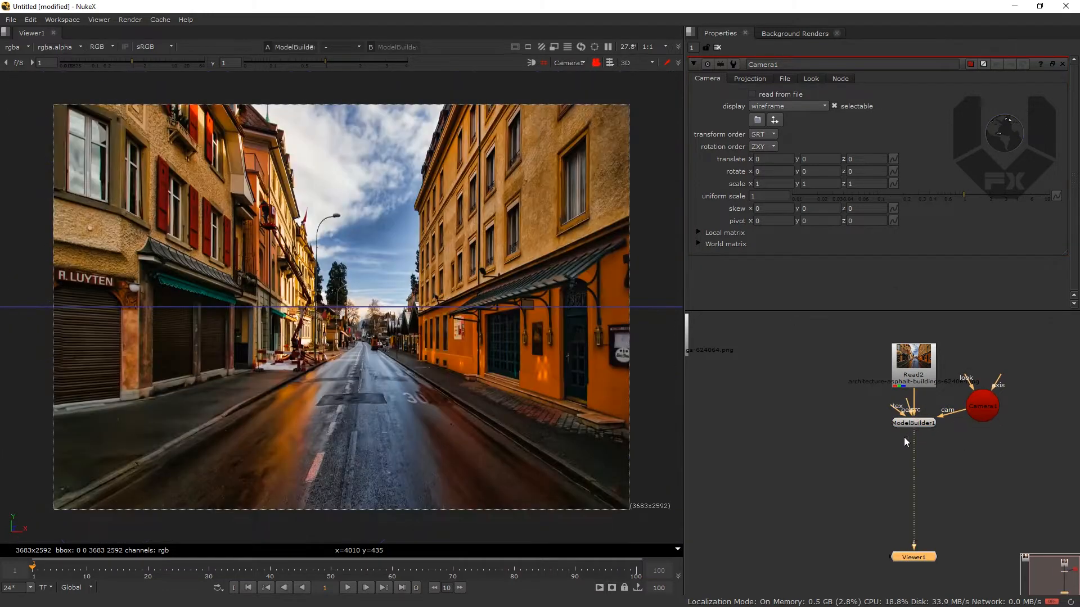
Open the ModelBuilder1 properties and move the Camera1 node to the other side of the ModelBuilder node
double_click(916, 424)
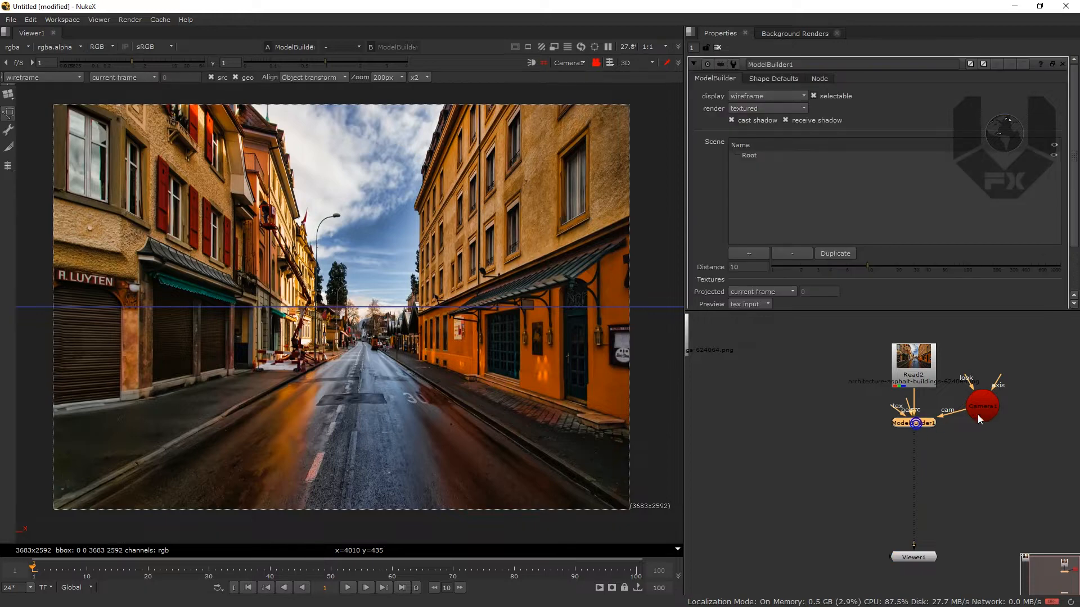
drag(977, 414, 779, 423)
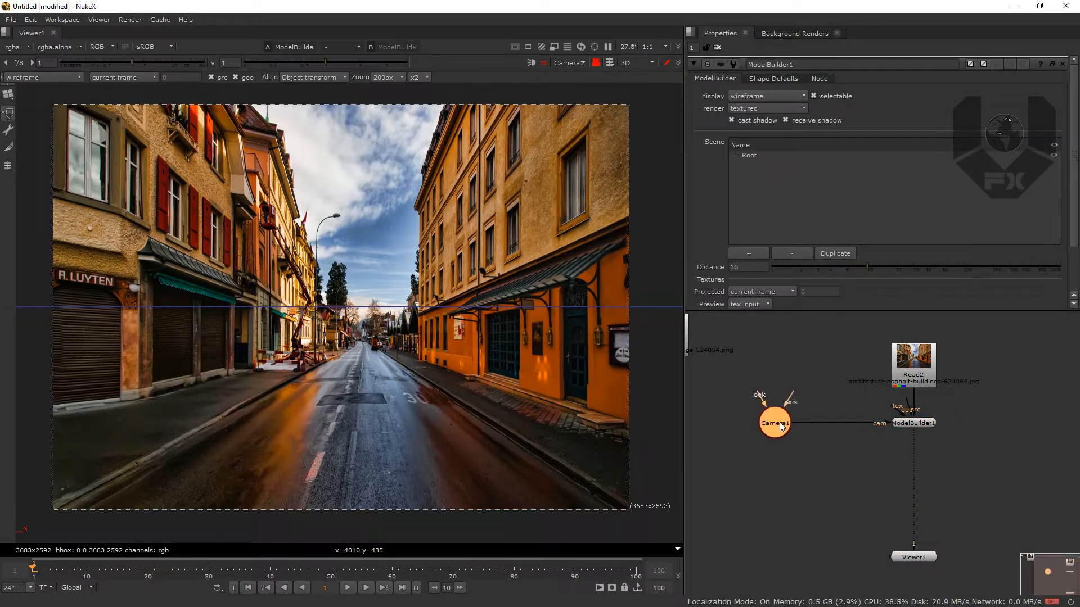
click(926, 424)
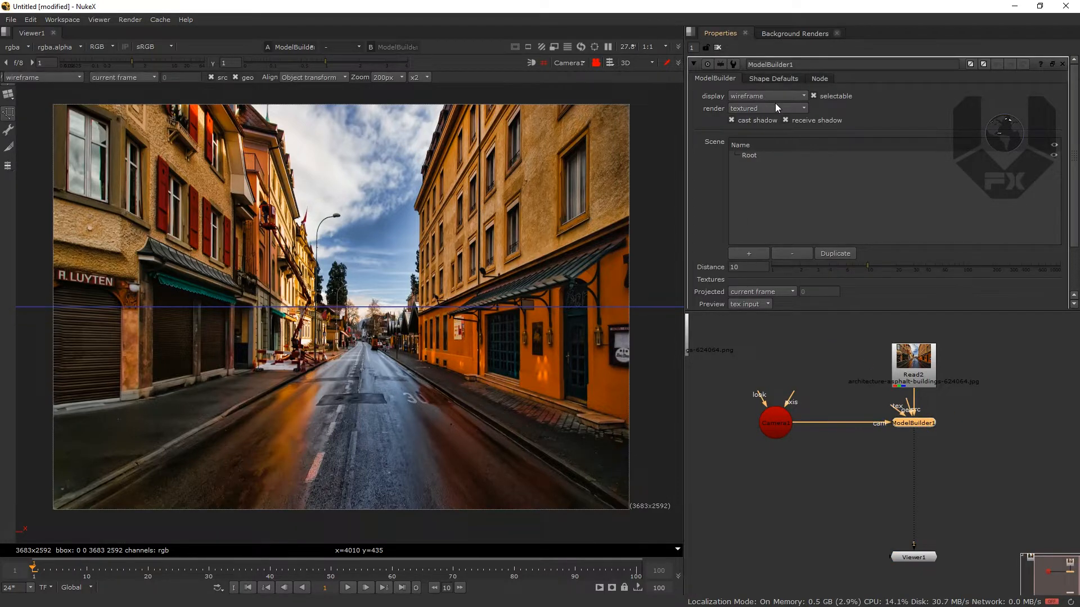
Set the ModelBuilder's default card shape to 1 row and 1 column, dismissing the autosave warning
click(773, 79)
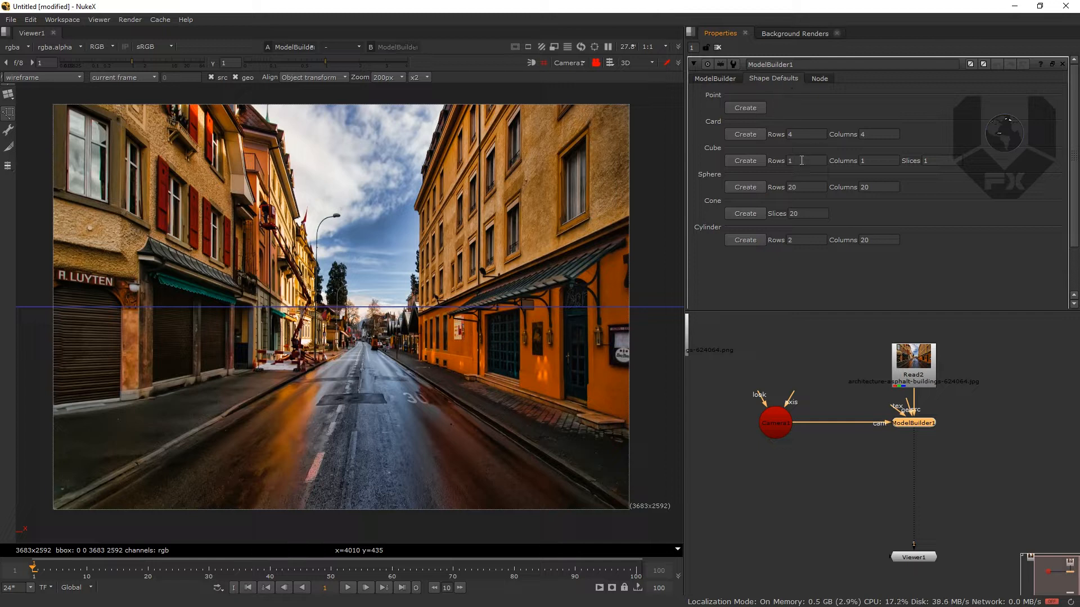
double_click(797, 134)
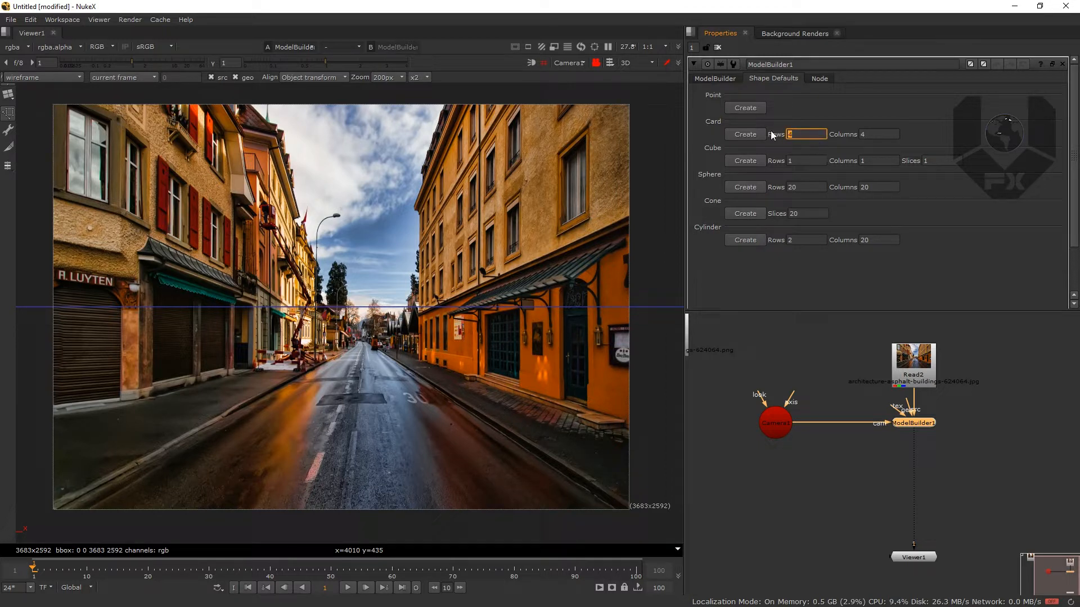
key(Tab)
text(1)
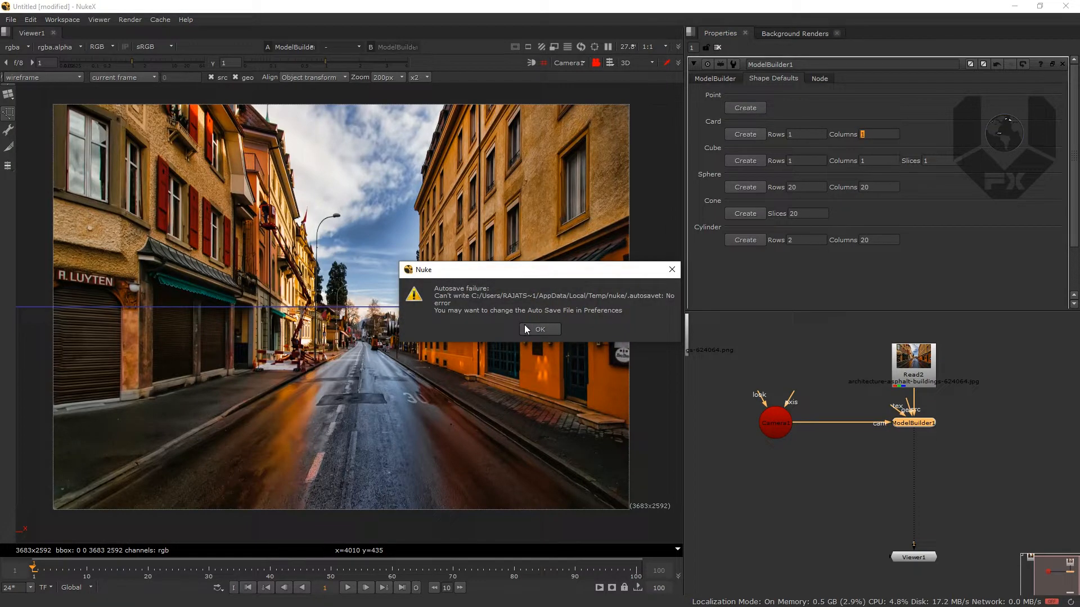
click(539, 330)
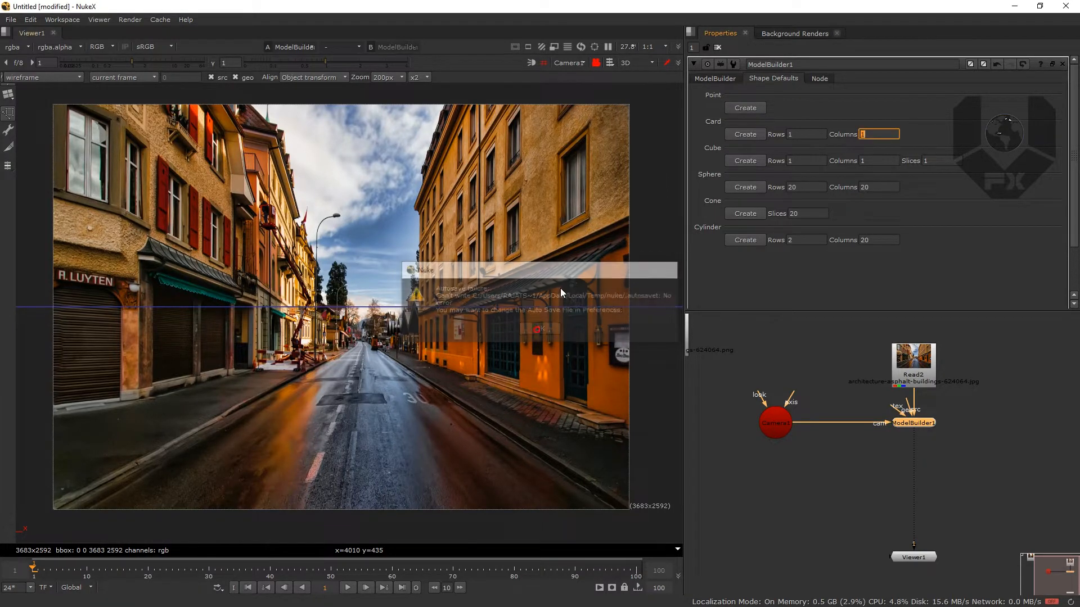
Create a card over the street photo and pull its two near corners onto the left and right curbs
click(746, 135)
click(369, 325)
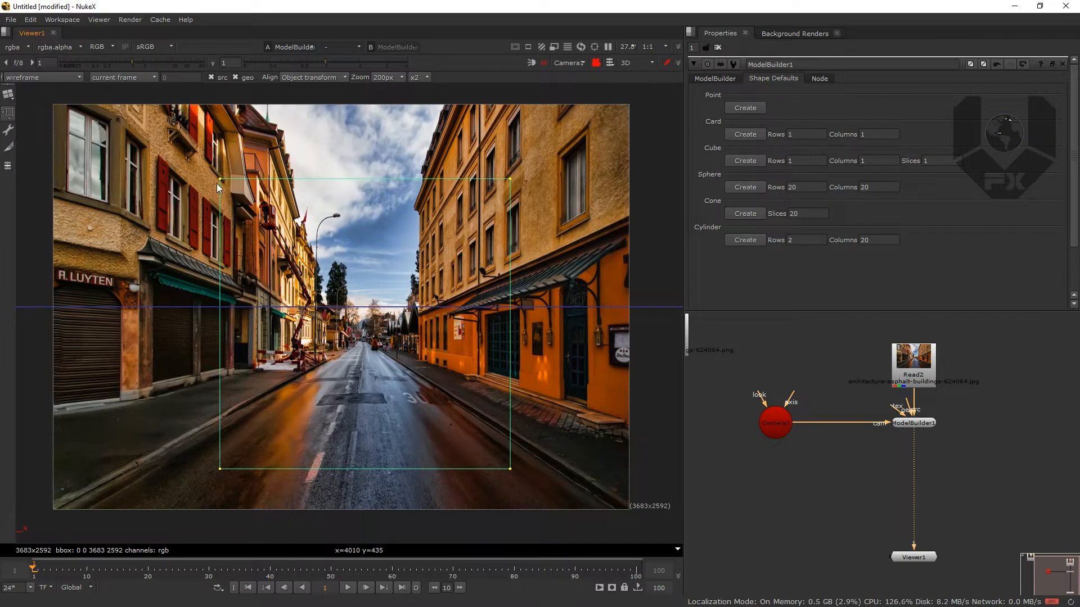
drag(219, 189, 283, 205)
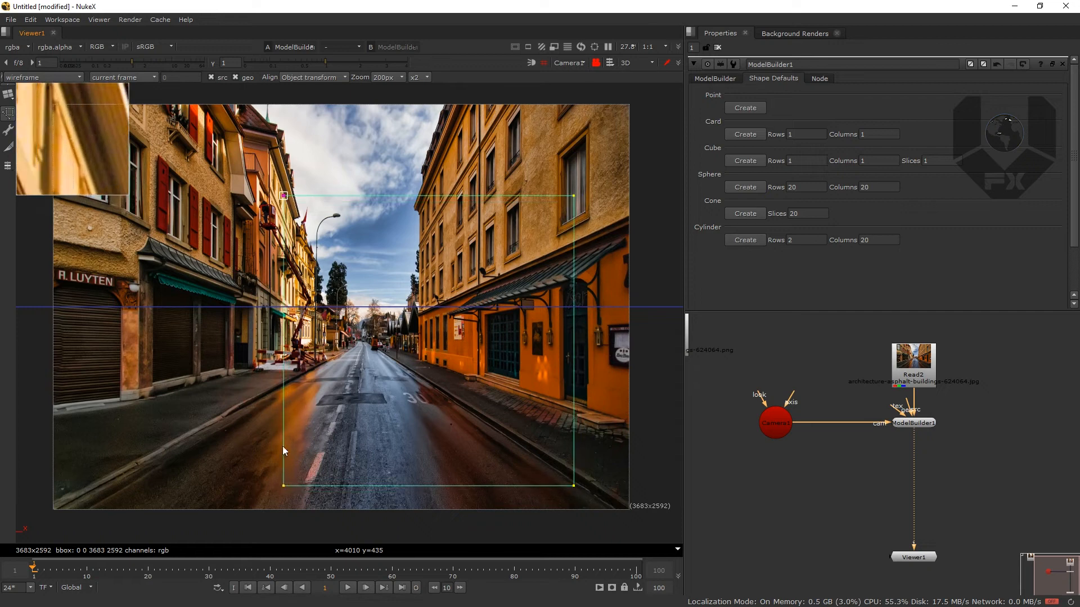
drag(283, 486, 170, 446)
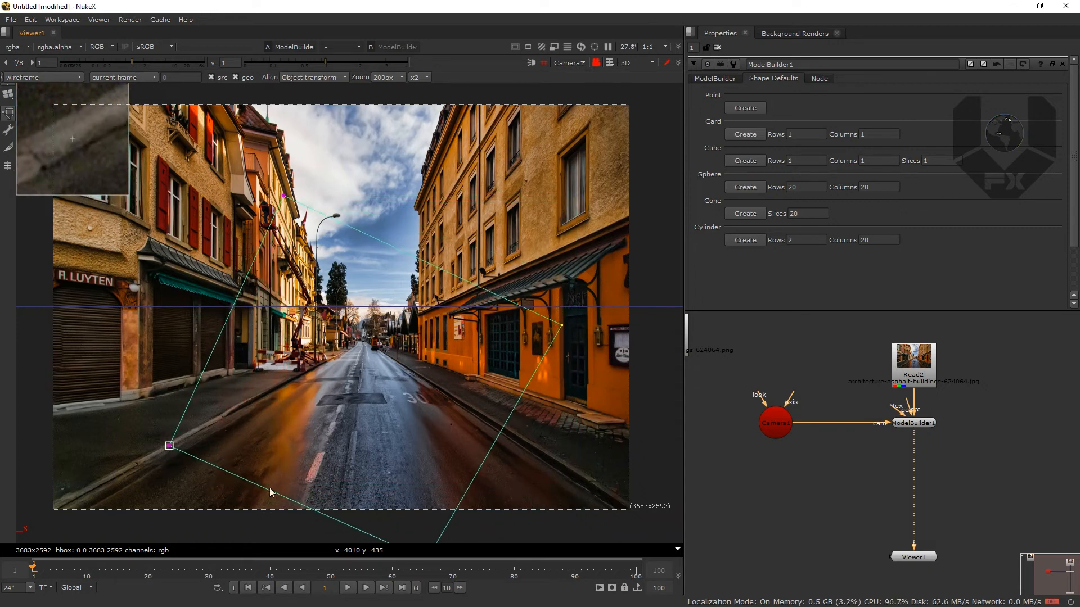
drag(411, 446, 438, 299)
drag(453, 418, 588, 322)
Pull the card's two far corners down onto the road's curbs and readjust the near left corner
drag(289, 92, 303, 214)
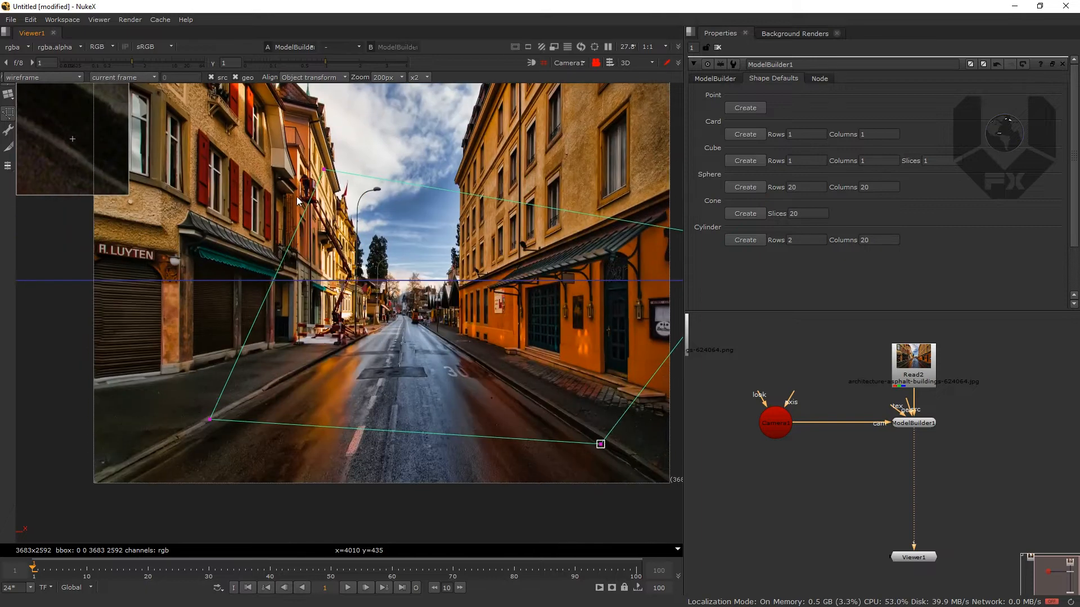
drag(324, 169, 324, 356)
drag(523, 353, 356, 330)
drag(629, 376, 313, 342)
drag(266, 383, 488, 332)
drag(258, 352, 245, 363)
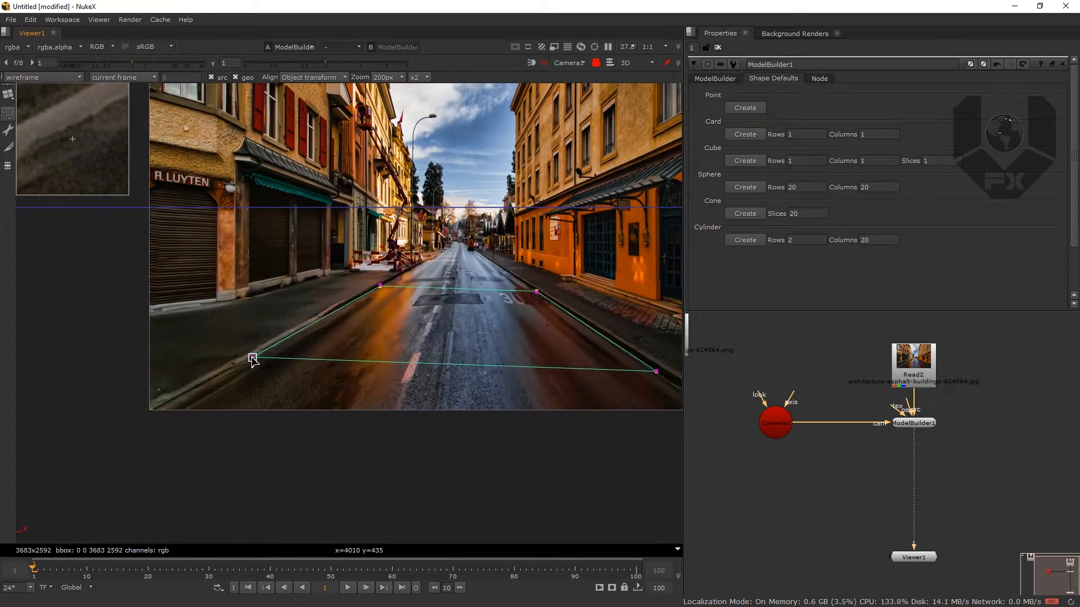
Fine-tune the card's far right and near right corners against the right curb line
drag(598, 338, 495, 331)
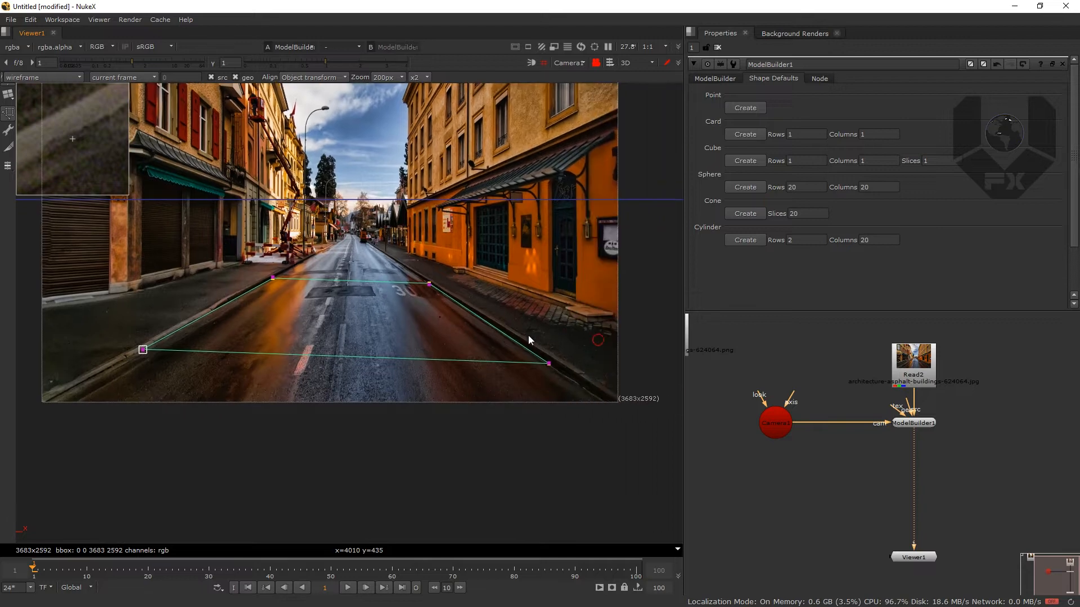
scroll(567, 356, up, 5)
drag(317, 246, 500, 321)
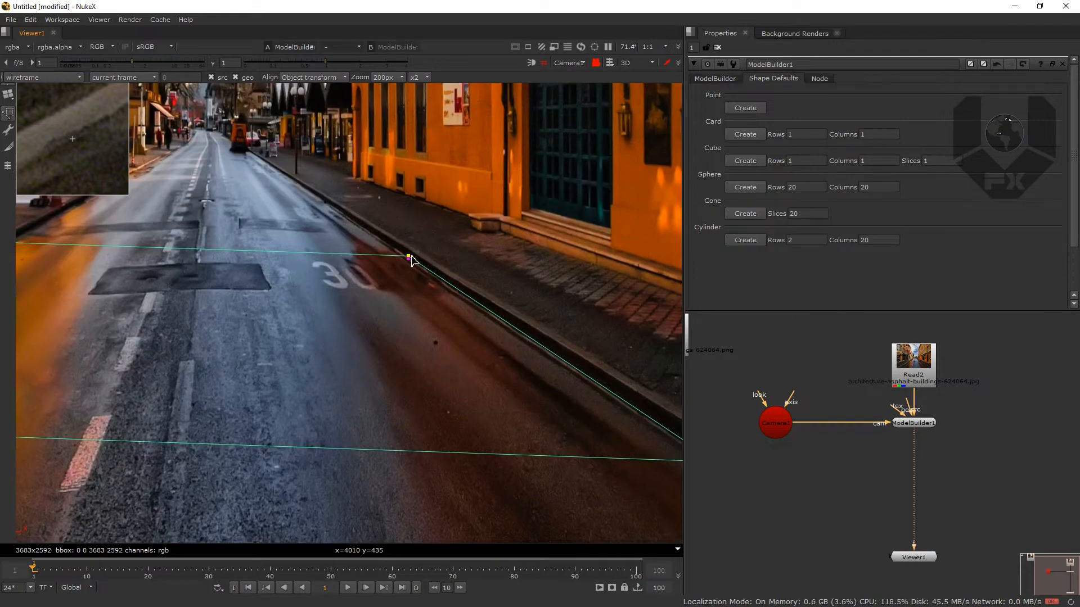
click(406, 258)
drag(506, 362, 251, 254)
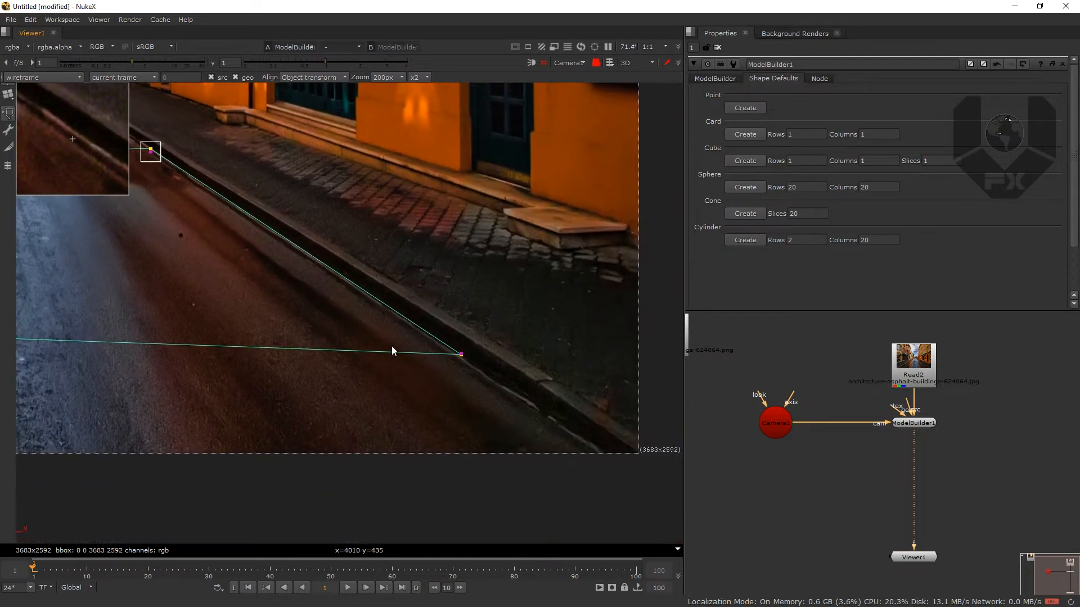
click(460, 358)
scroll(378, 337, down, 4)
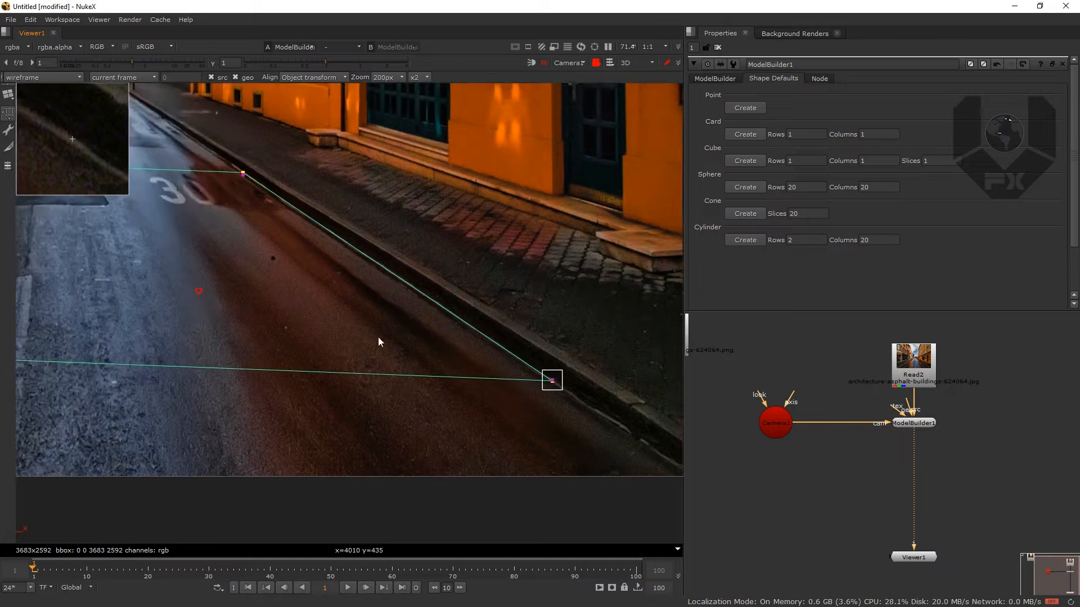
Fine-tune the card's far left corner on the left curb and shift the near left corner slightly outward along it
scroll(244, 357, up, 4)
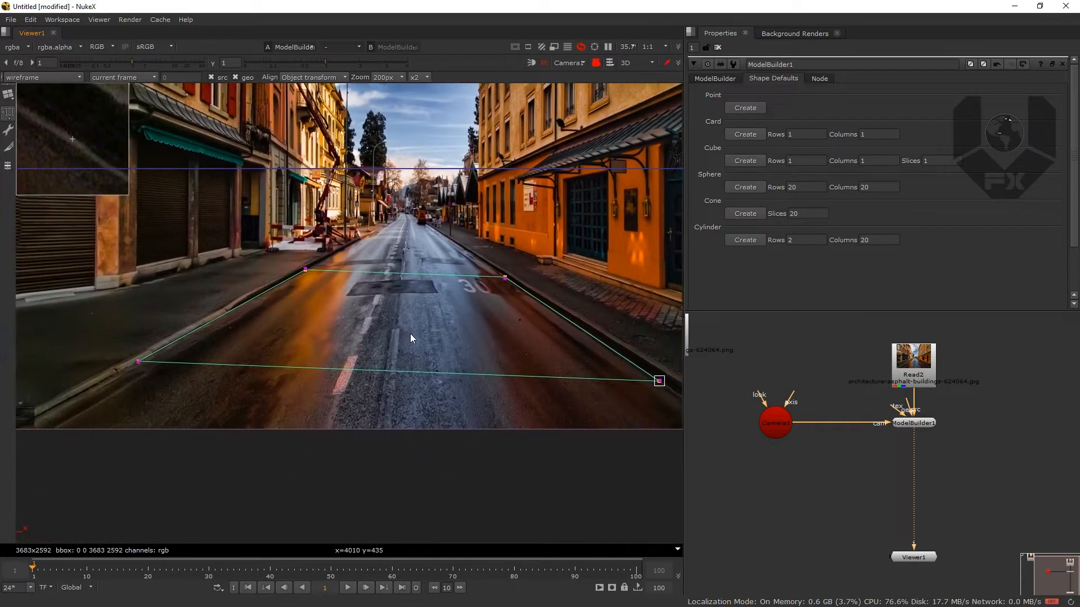
drag(308, 346, 268, 359)
drag(412, 265, 175, 381)
click(398, 274)
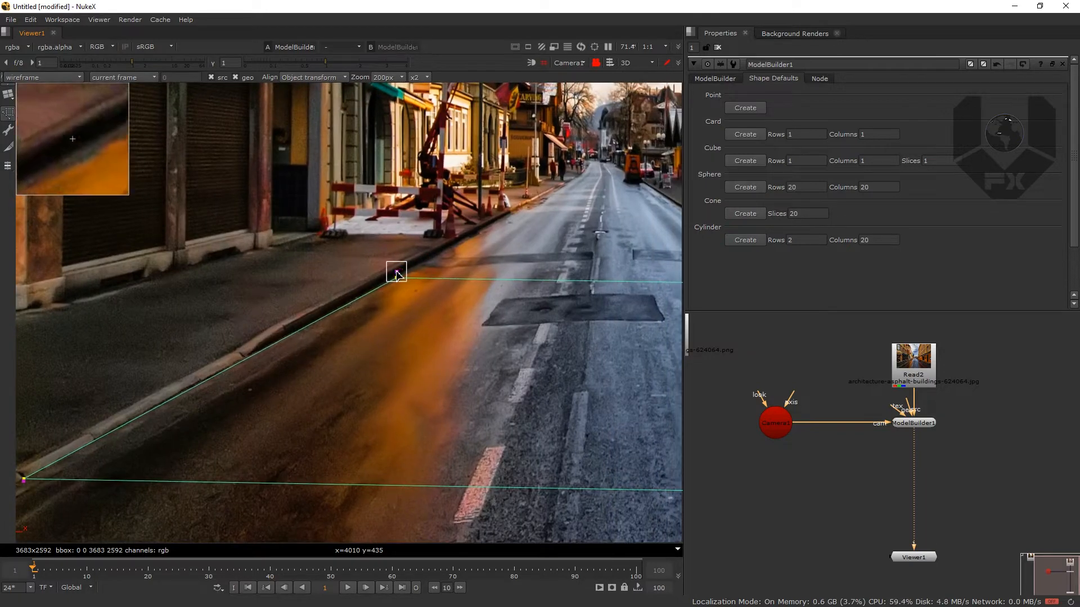
scroll(504, 379, down, 5)
drag(551, 356, 485, 347)
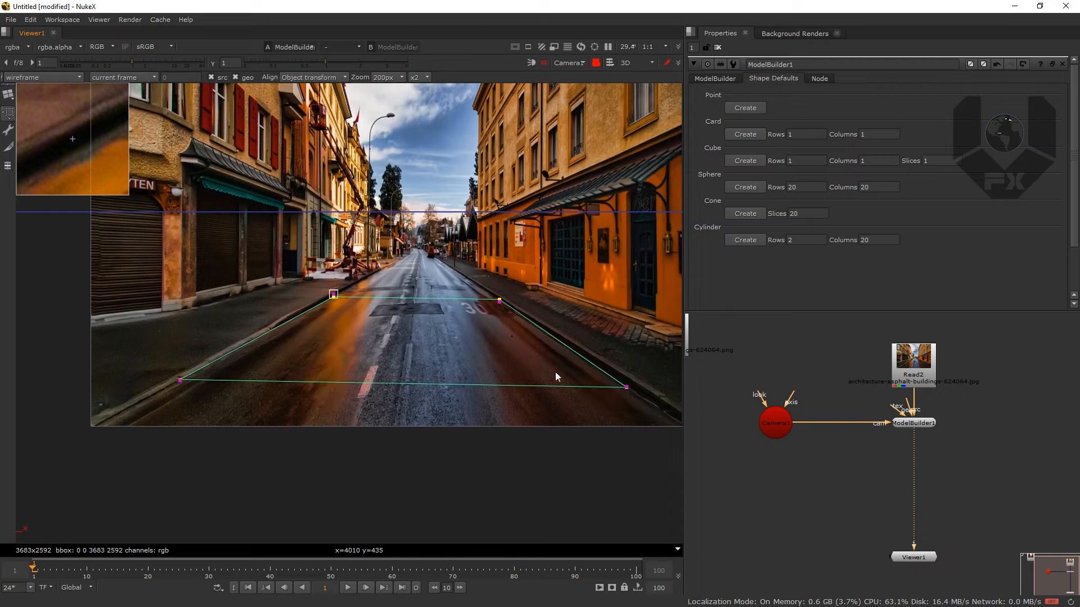
drag(180, 381, 170, 387)
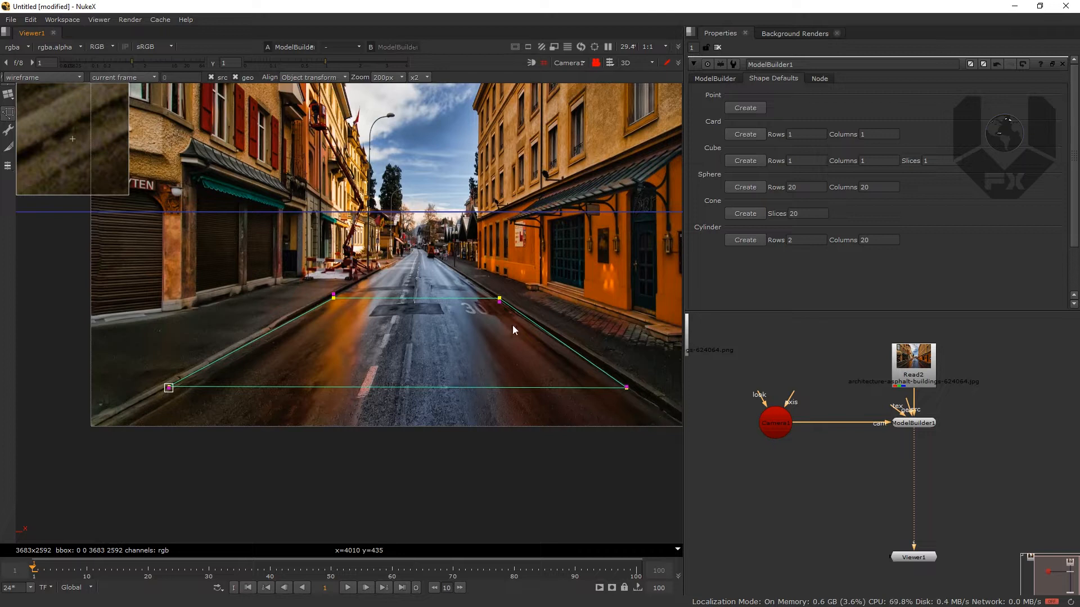
Nudge the card's far right corner slightly left to align it with the right curb beside the "30" road marking
drag(457, 355, 457, 370)
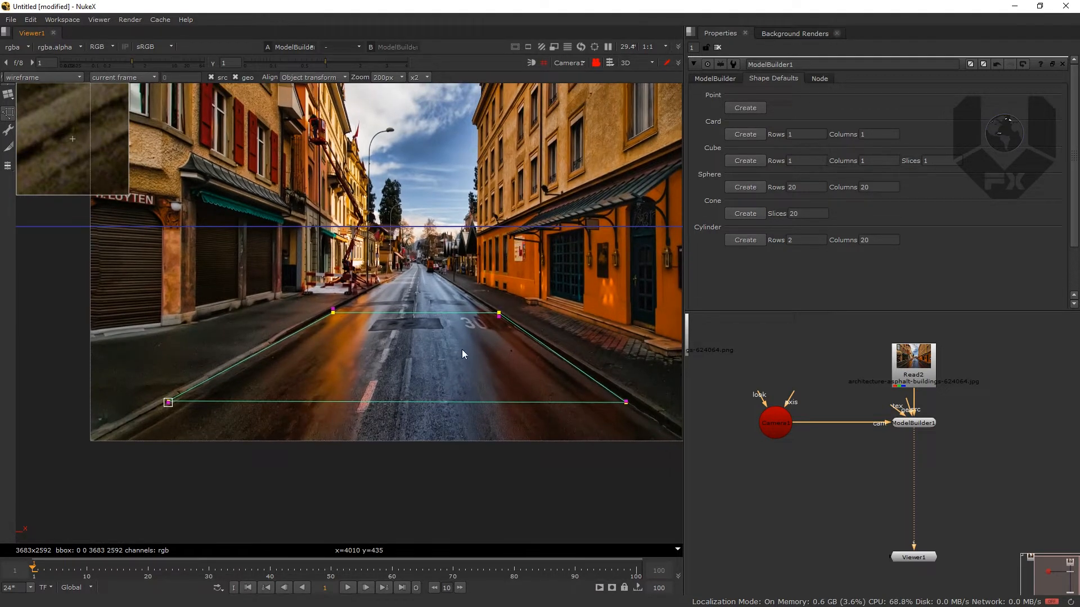
scroll(527, 307, up, 5)
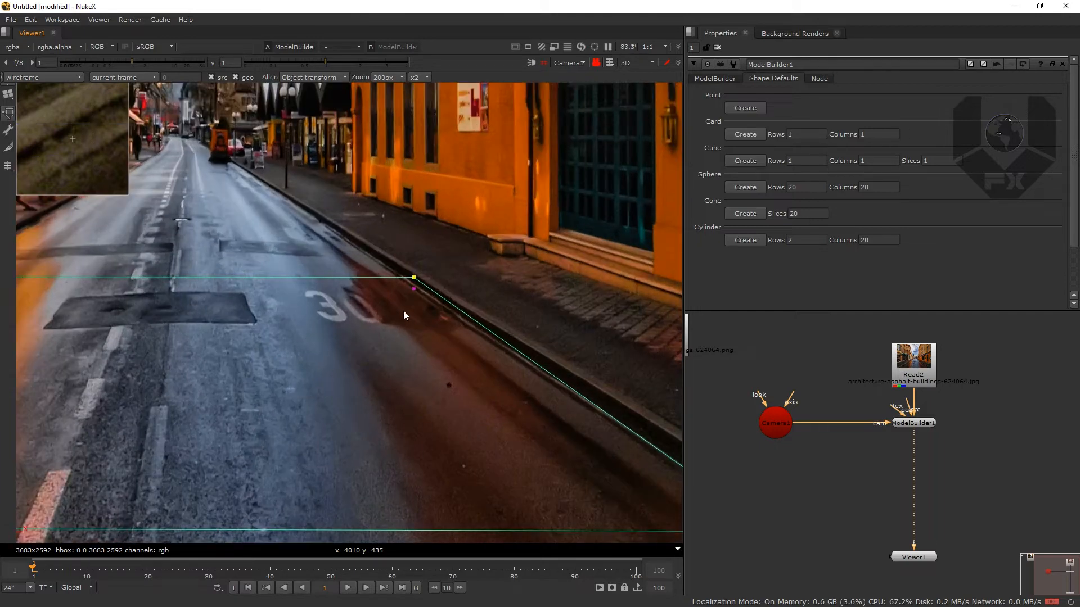
drag(414, 289, 405, 289)
scroll(381, 333, down, 5)
drag(324, 355, 373, 352)
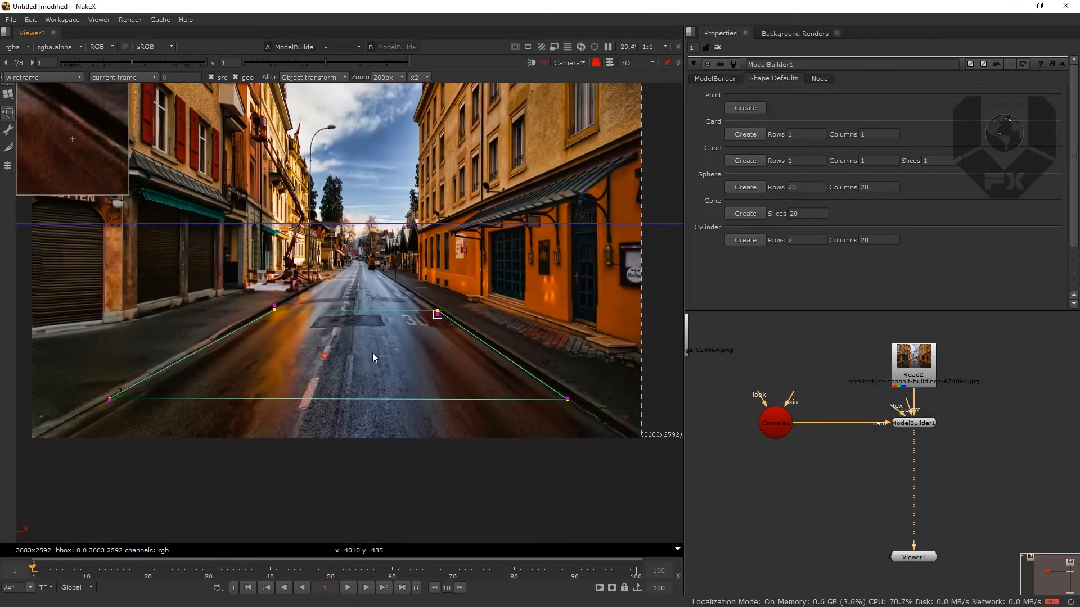
Switch the ModelBuilder to edit mode with edge selection and select the card's right edge along the curb
right_click(411, 319)
mouse_move(455, 390)
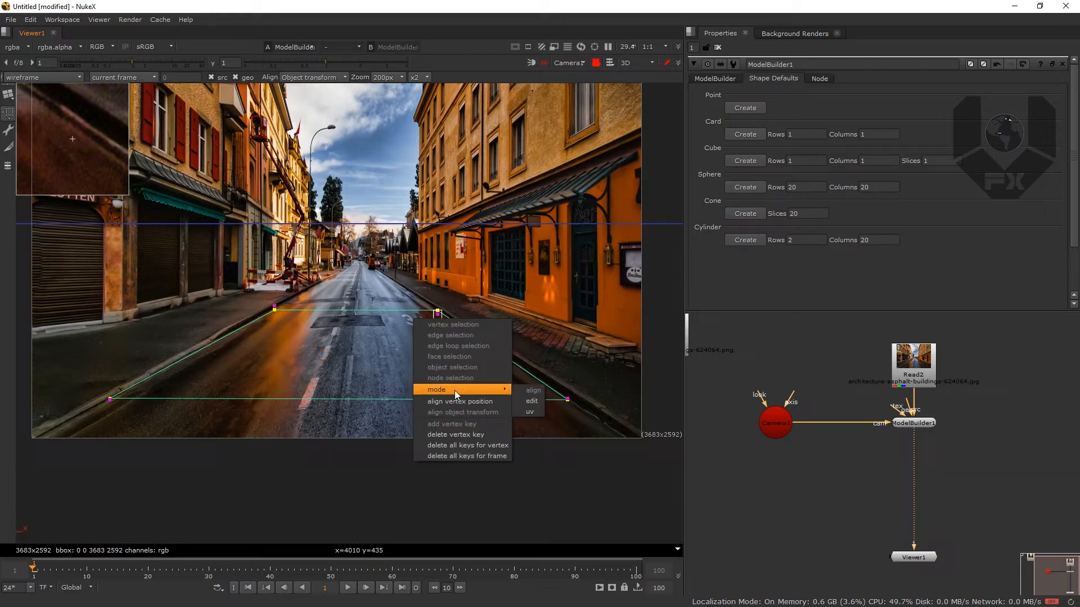
click(534, 402)
right_click(496, 329)
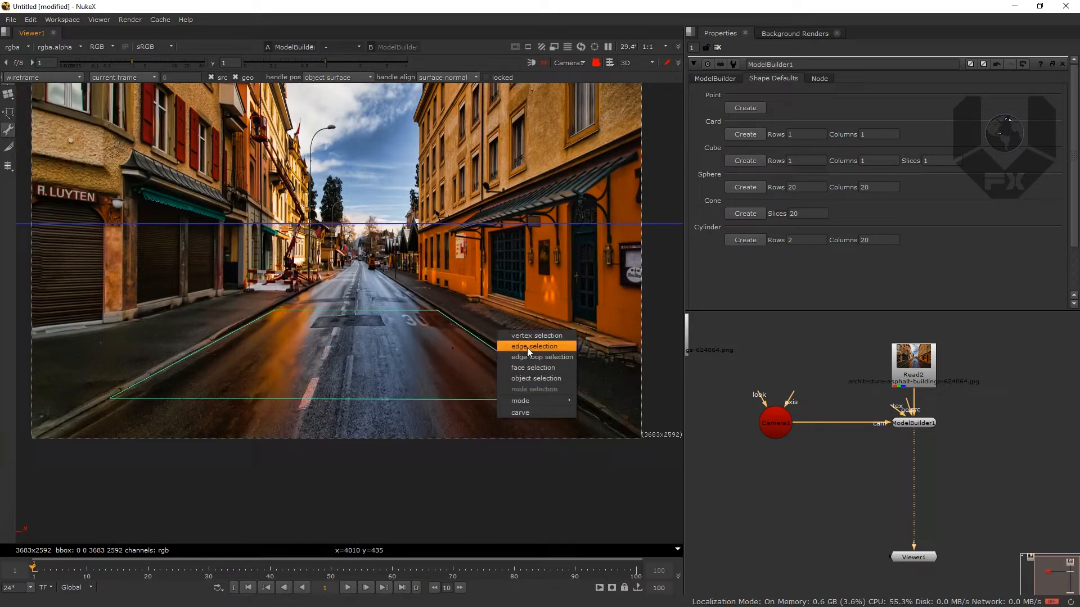
click(527, 349)
click(511, 365)
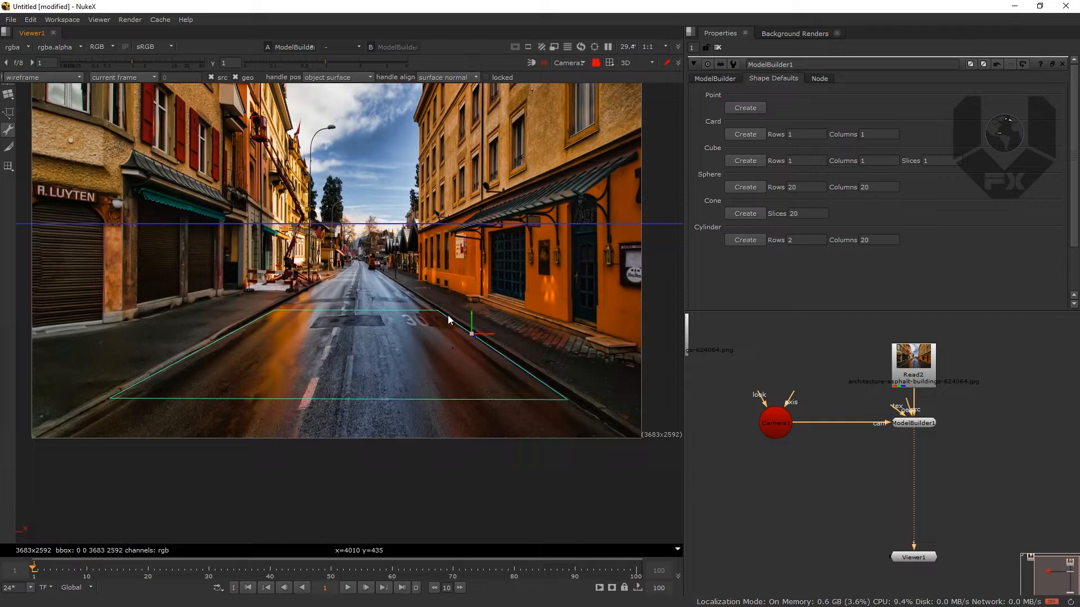
Switch to vertex selection and nudge the card's near right corner slightly outward against the right curb line
scroll(450, 312, up, 7)
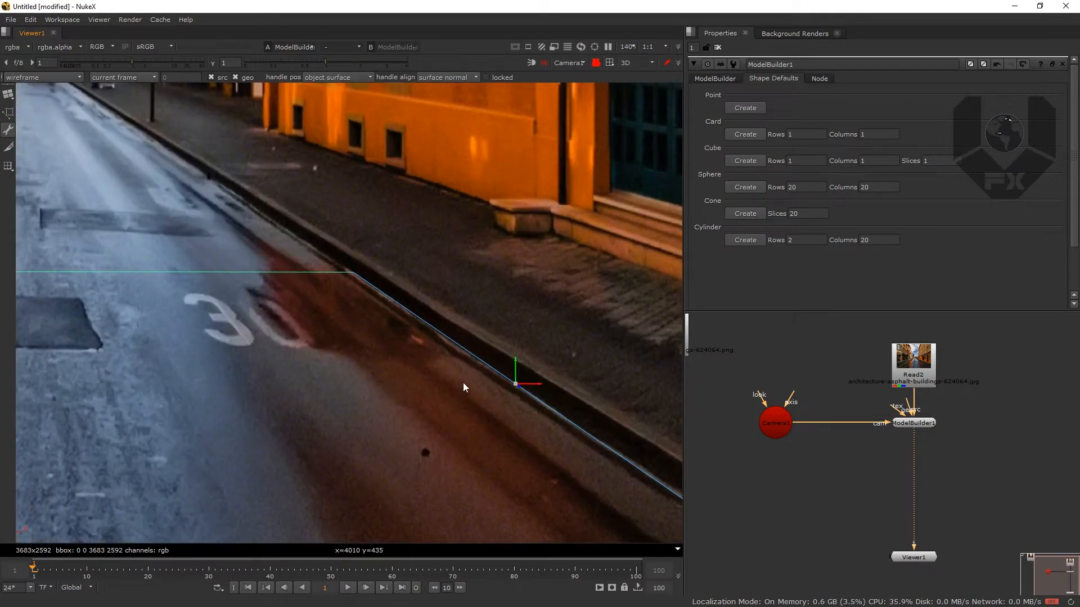
drag(463, 382, 328, 283)
drag(495, 399, 259, 284)
drag(420, 398, 351, 257)
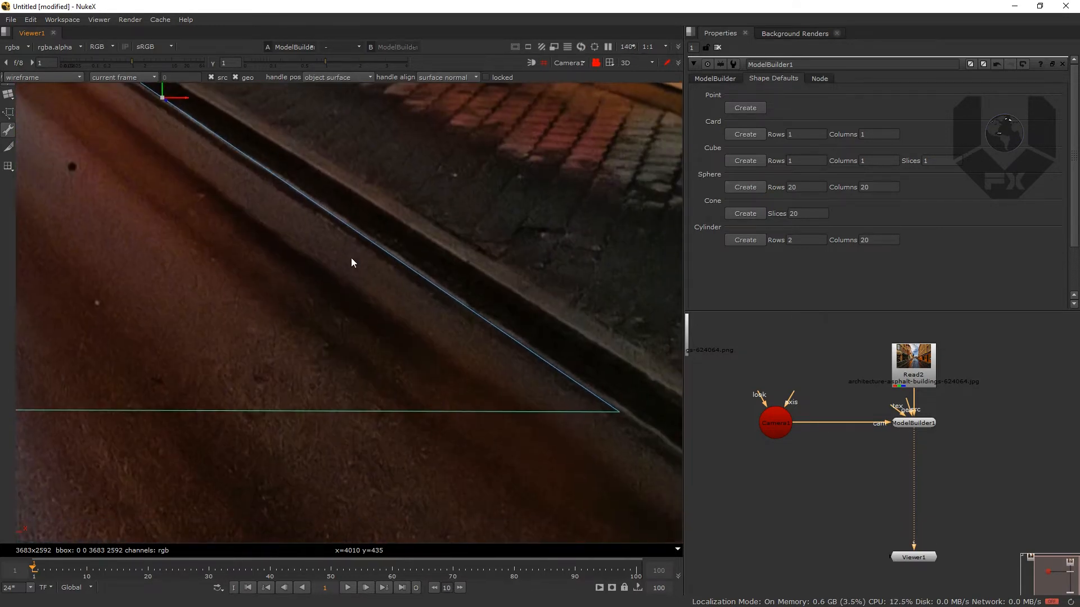
right_click(506, 362)
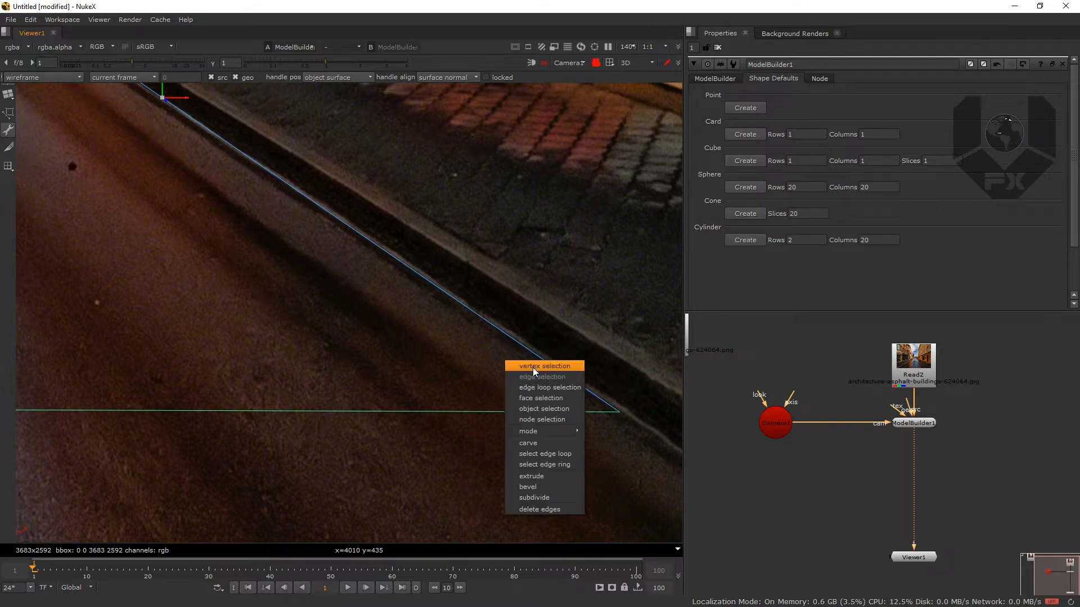
click(532, 367)
click(619, 412)
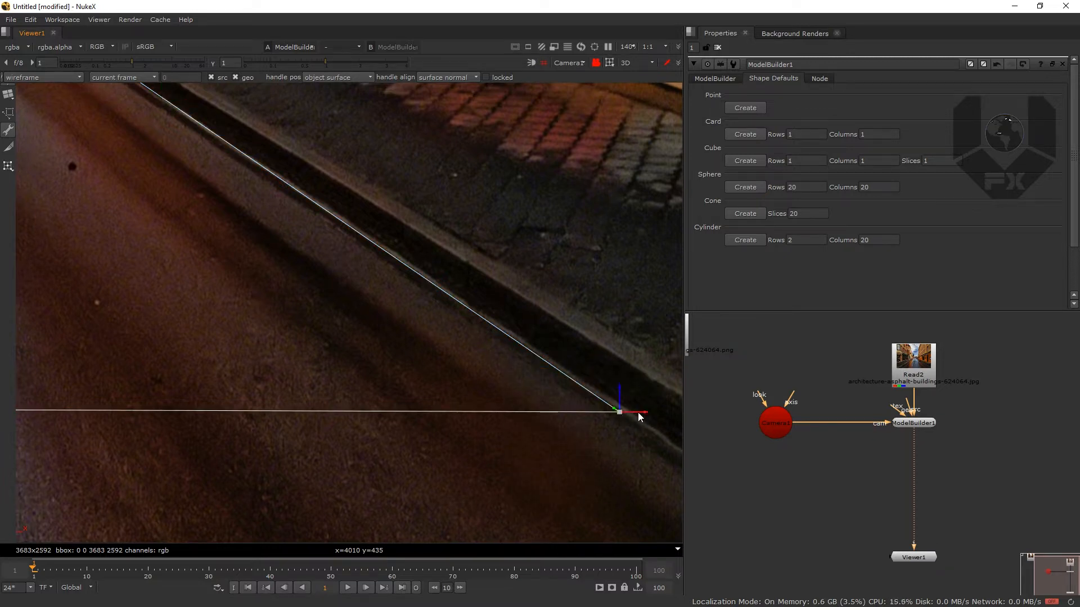
drag(638, 413, 648, 412)
Shift the card's far left corner slightly outward onto the left curb and check the left edge down to the near corner
drag(261, 208, 447, 365)
drag(234, 251, 487, 383)
mouse_move(129, 478)
mouse_down()
mouse_move(318, 353)
mouse_move(433, 321)
mouse_up()
mouse_move(141, 387)
mouse_down()
mouse_move(565, 393)
mouse_move(590, 413)
mouse_up()
click(418, 141)
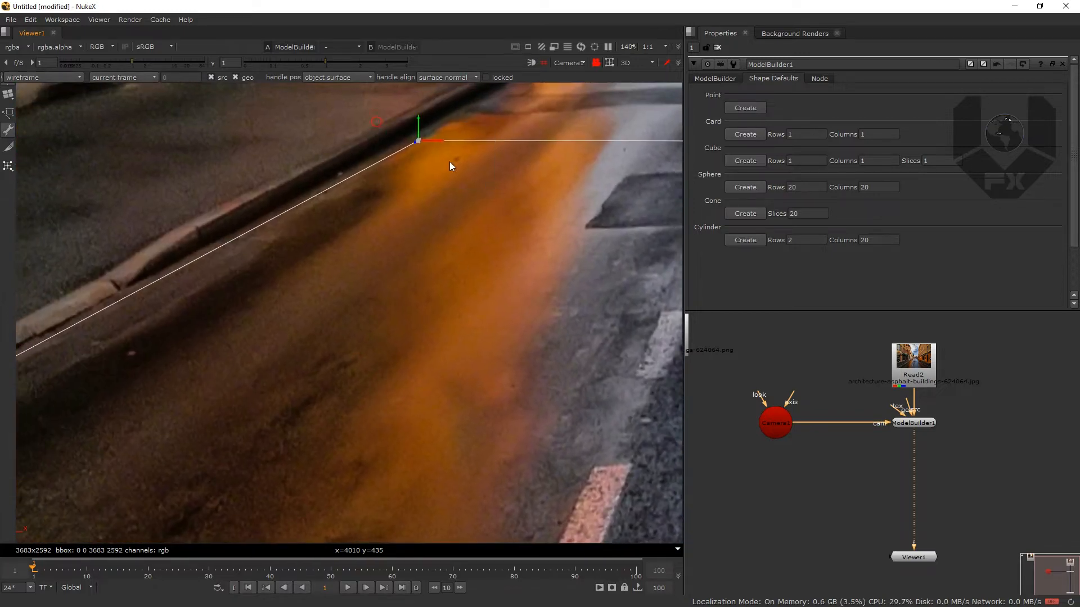
drag(441, 140, 424, 141)
drag(297, 275, 446, 175)
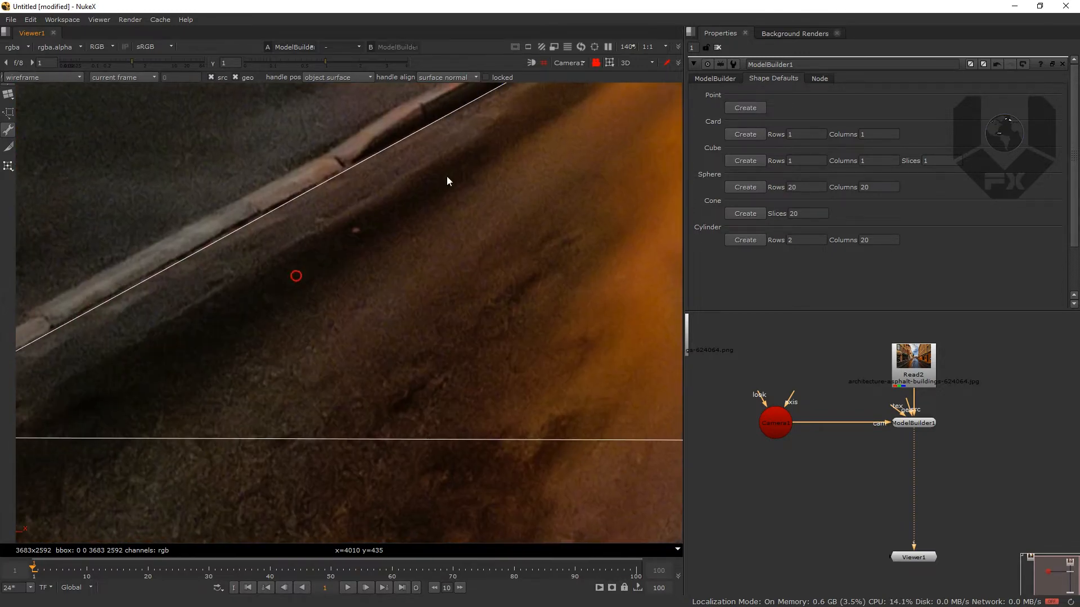
drag(276, 291, 411, 257)
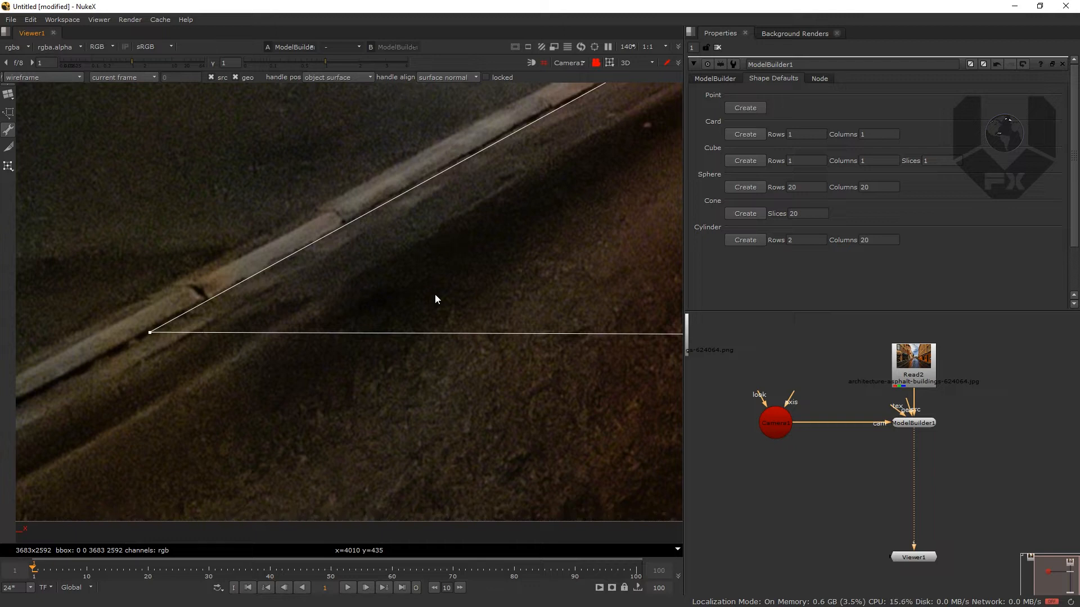
key(f)
Select the card's right edge in edge selection mode and extrude it upward to the top of the right curb
right_click(444, 364)
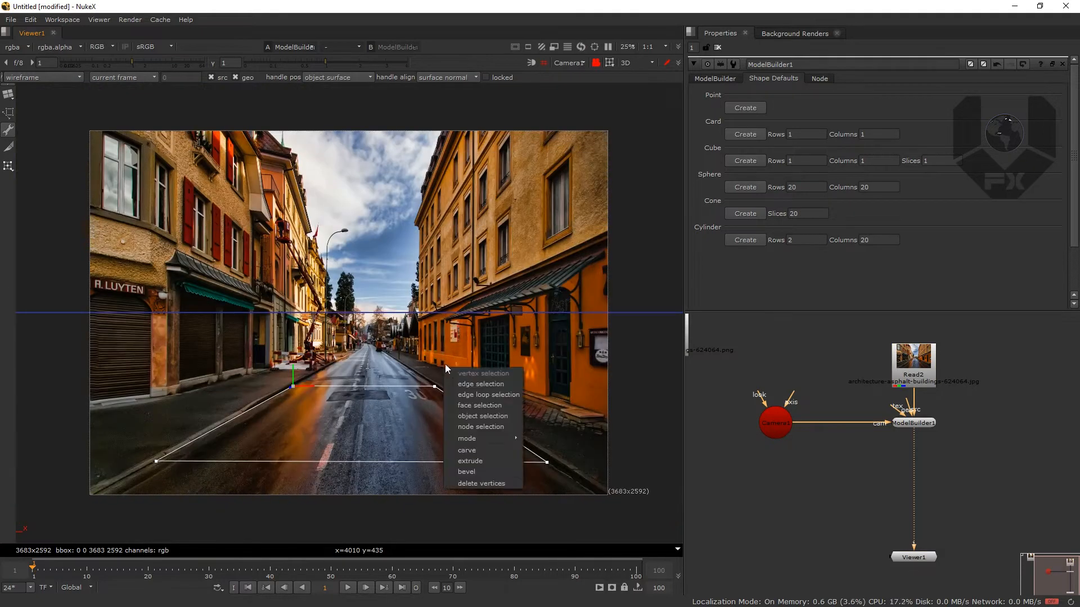
click(485, 382)
click(501, 427)
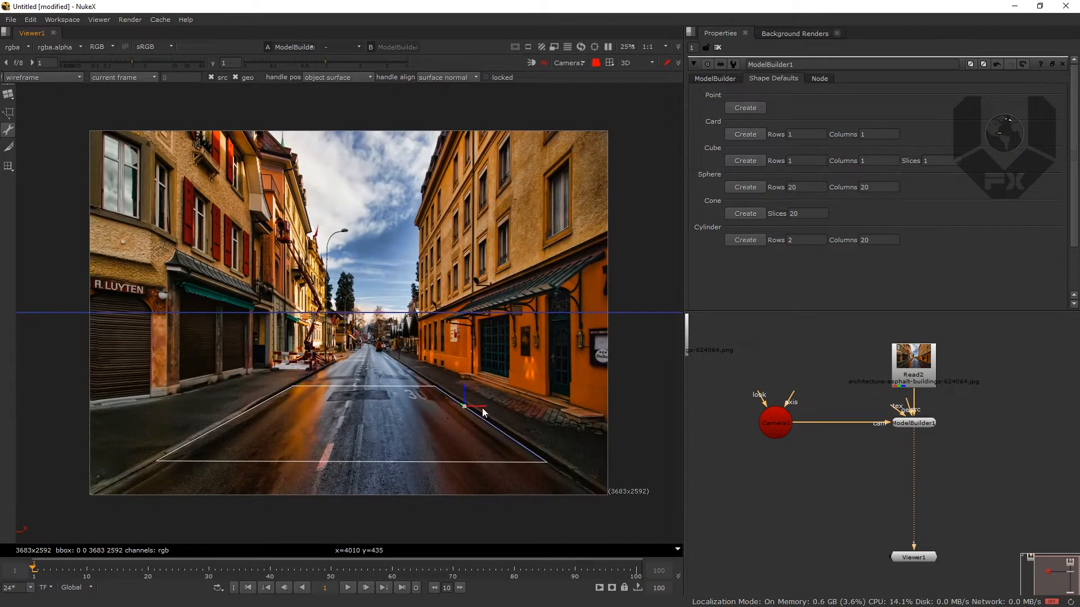
scroll(501, 402, up, 8)
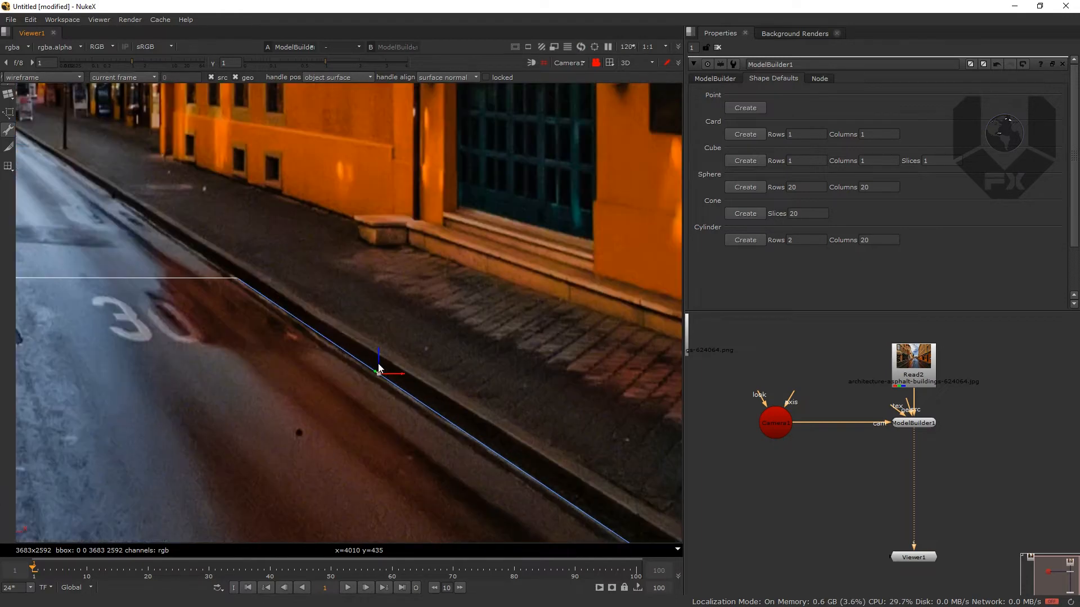
right_click(379, 368)
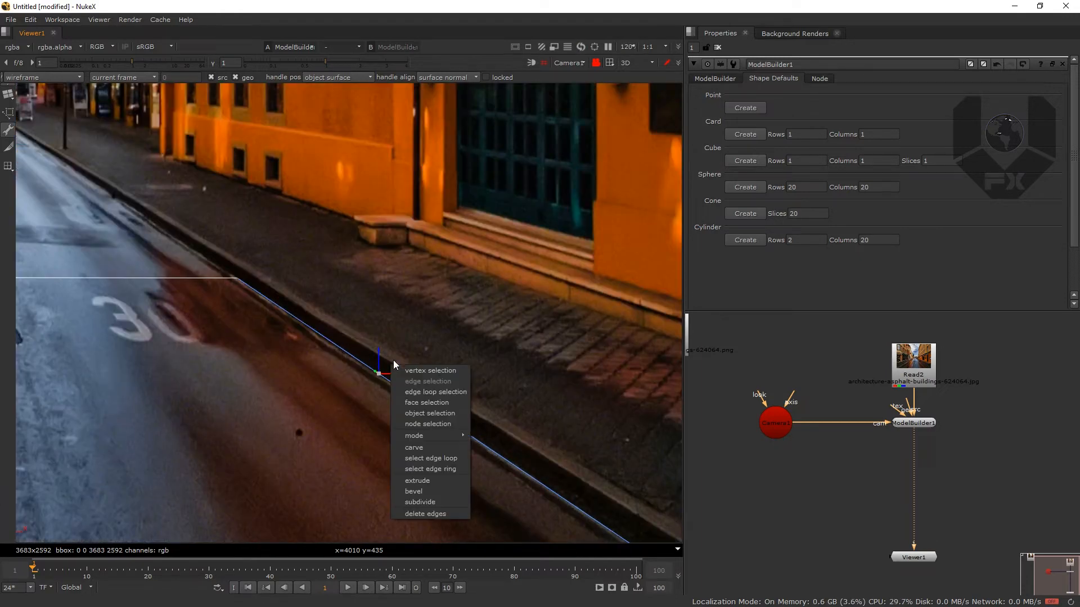
click(425, 483)
drag(381, 354, 388, 338)
Adjust the near upper vertex of the extruded right curb face to match the curb's top edge
drag(564, 465, 284, 229)
right_click(519, 322)
click(520, 322)
drag(519, 358, 484, 383)
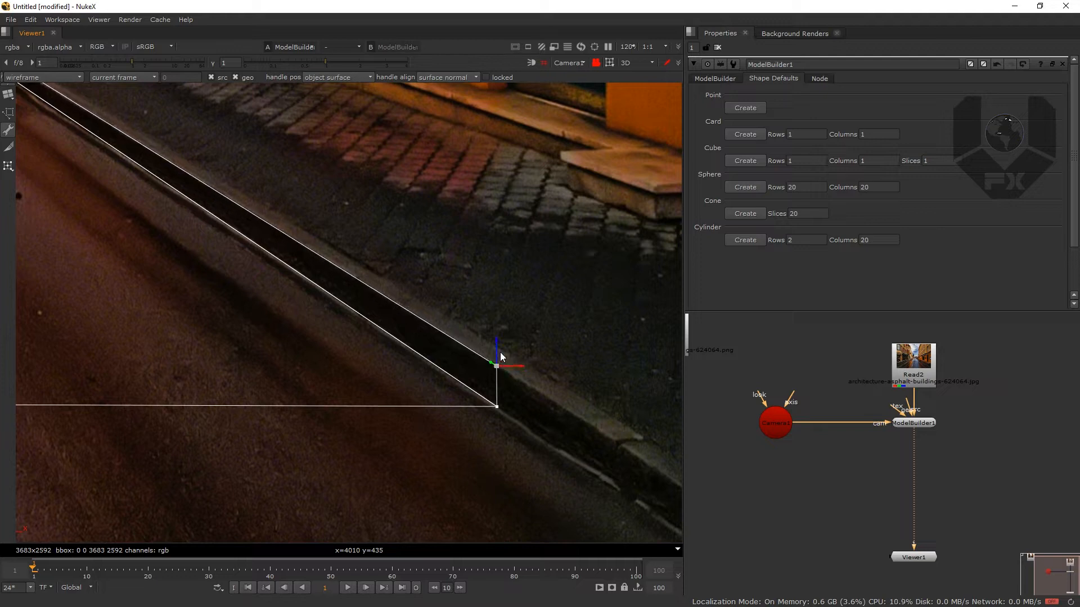
Extrude the right curb's top edge outward across the sidewalk to the base of the orange building
drag(258, 280, 397, 359)
scroll(397, 353, down, 3)
right_click(405, 310)
click(445, 326)
click(421, 340)
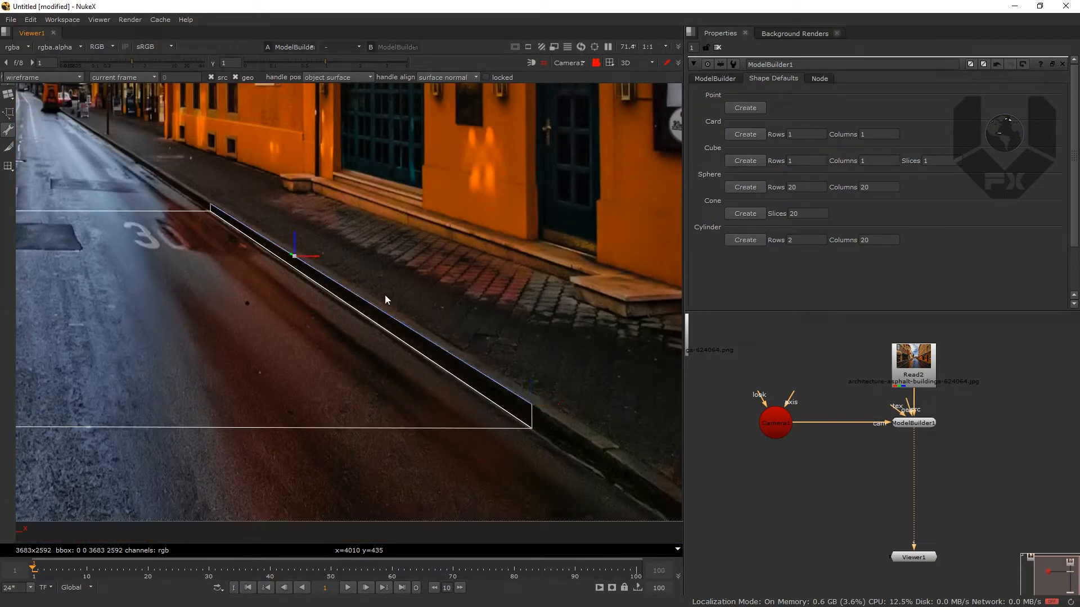
right_click(477, 410)
click(491, 445)
drag(314, 260, 516, 233)
drag(430, 315, 264, 302)
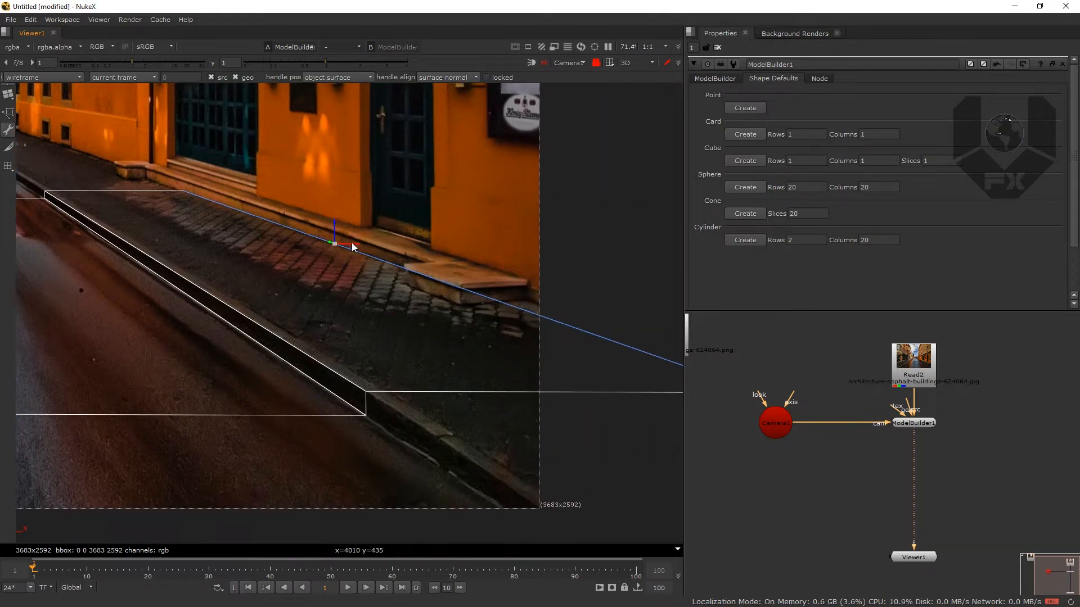
Select the card's left edge and extrude it upward to the top of the left curb
drag(236, 288, 300, 291)
scroll(322, 282, up, 2)
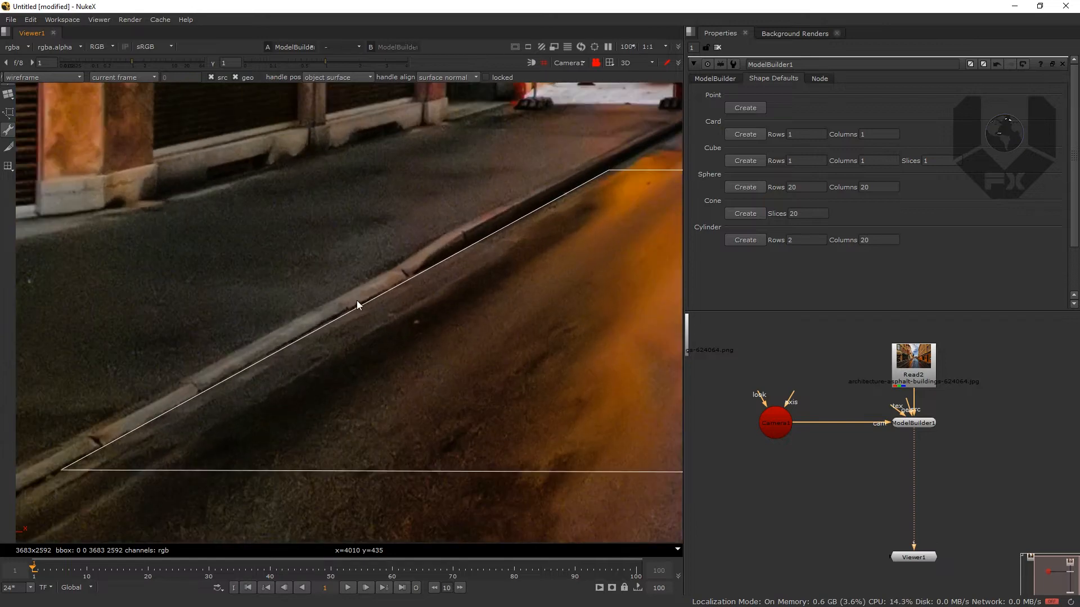
click(348, 313)
right_click(359, 294)
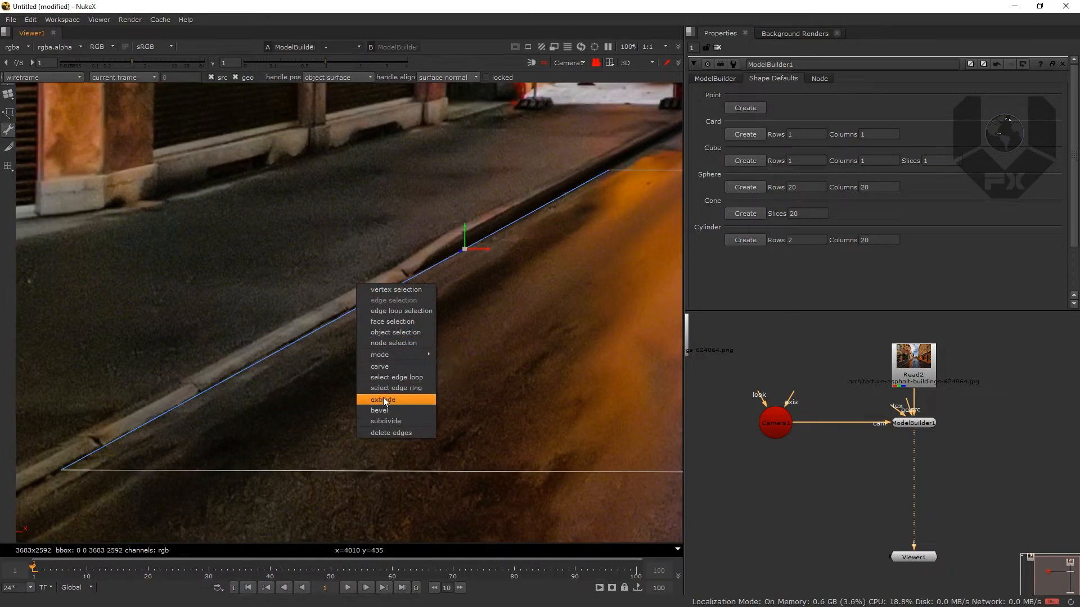
click(393, 431)
drag(465, 238, 469, 225)
Extrude the left curb's top edge outward across the sidewalk to the base of the shuttered building
right_click(443, 271)
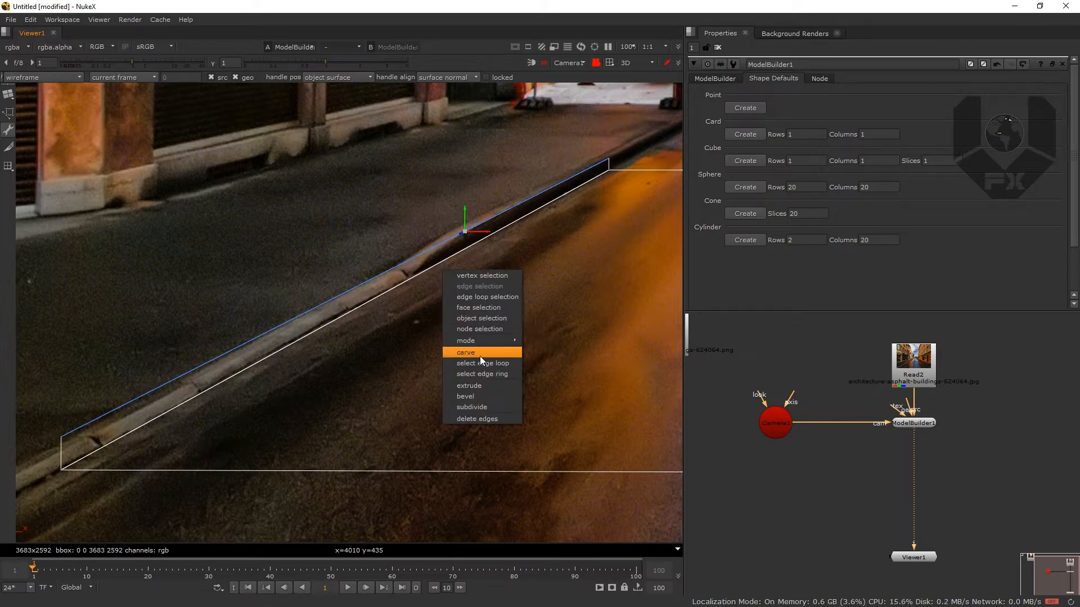
click(476, 387)
drag(477, 231, 152, 182)
drag(395, 252, 731, 303)
drag(507, 283, 372, 239)
drag(540, 268, 254, 268)
drag(489, 293, 379, 249)
scroll(411, 248, down, 8)
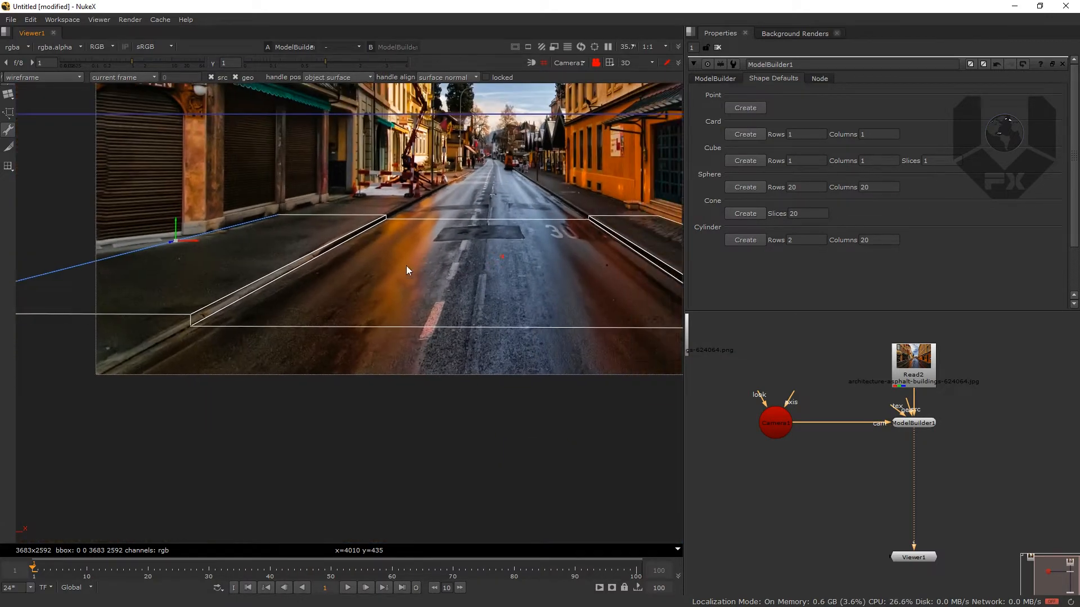
Set the project's full size format to 3683x2592 to match the street photo
key(s)
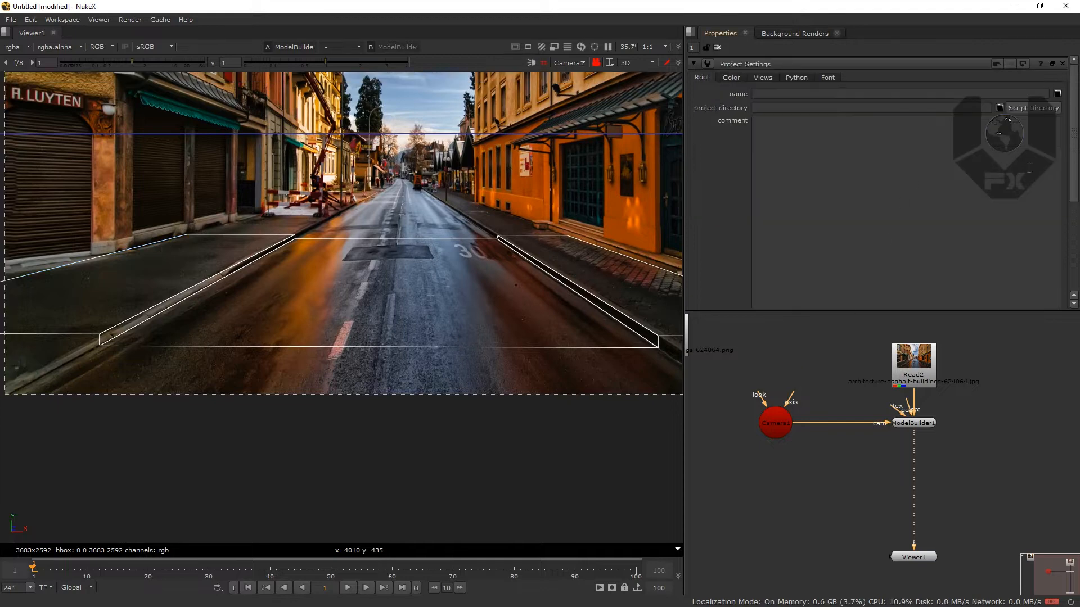
drag(1076, 167, 1067, 265)
drag(411, 397, 141, 405)
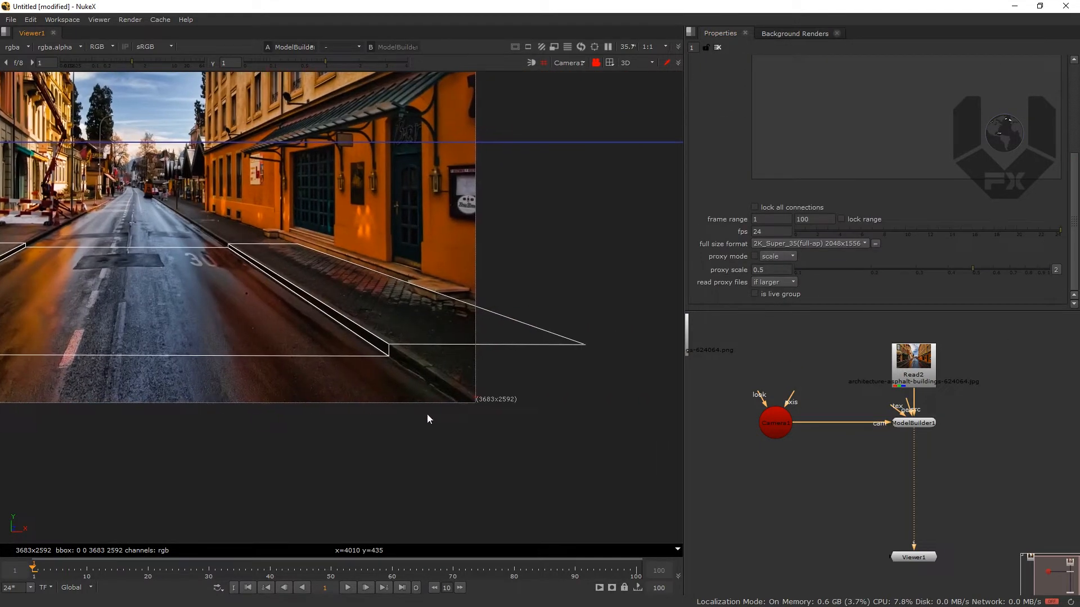
click(805, 244)
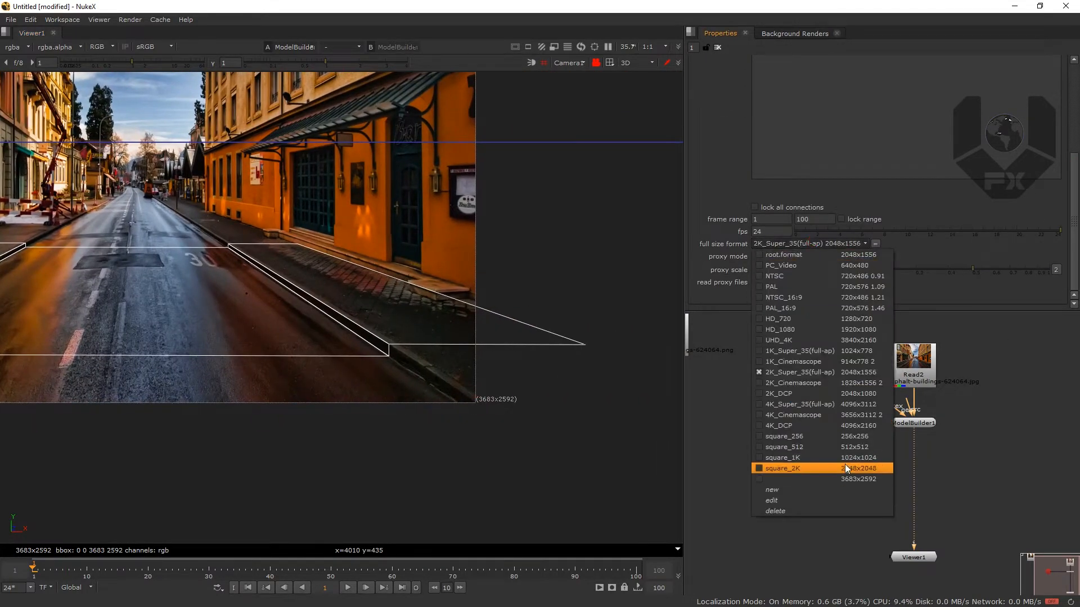
click(851, 481)
drag(287, 360, 484, 353)
drag(388, 337, 536, 345)
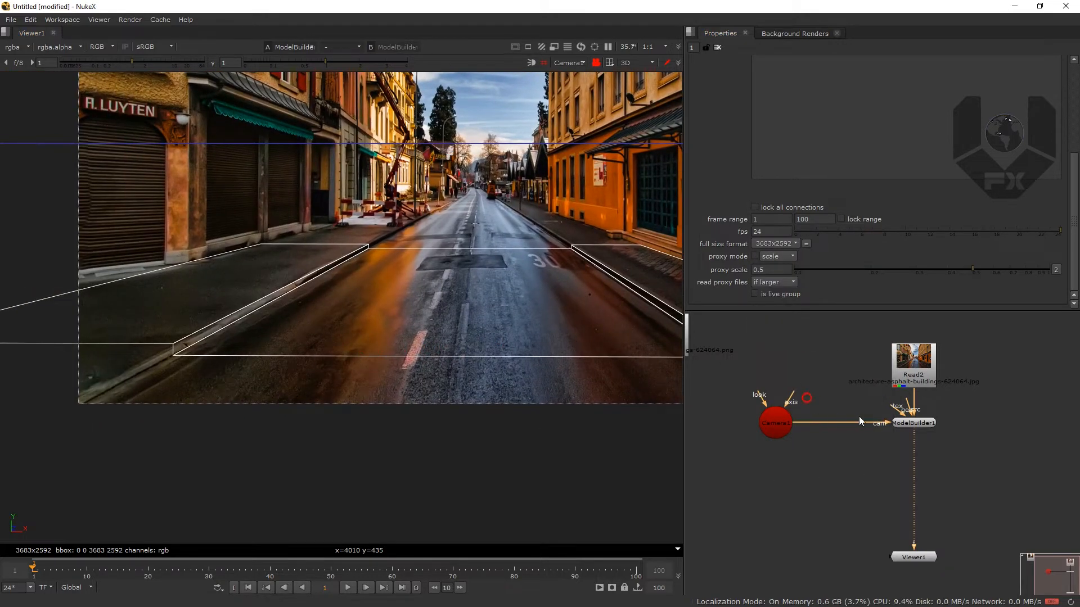
Reopen the ModelBuilder node's controls and select all near edges of the road, both curbs and both sidewalks
double_click(913, 423)
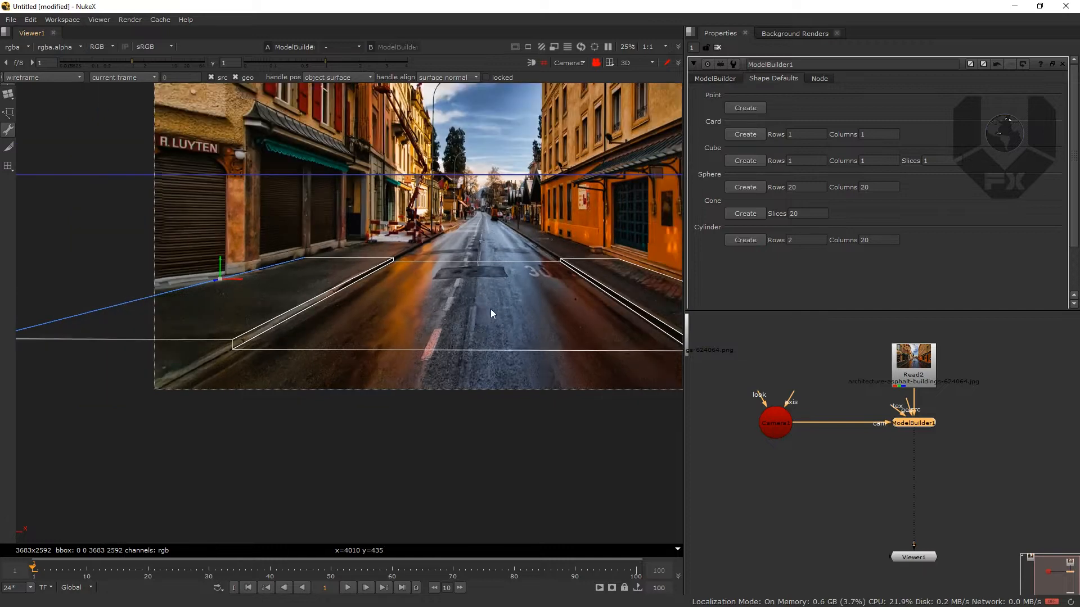
scroll(490, 313, down, 2)
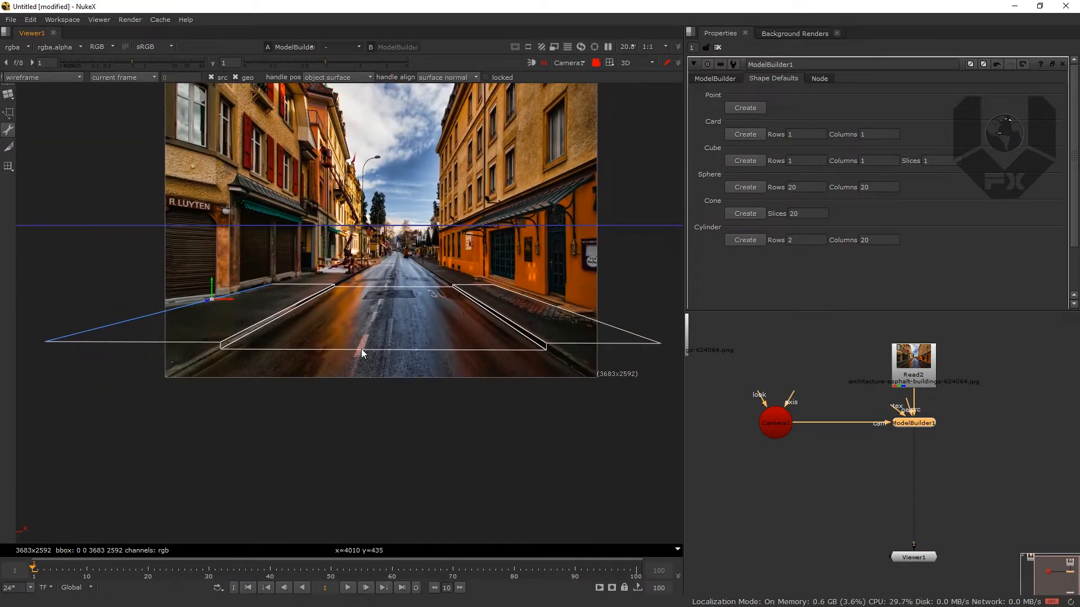
click(160, 330)
drag(573, 325, 600, 381)
scroll(197, 365, up, 4)
shift+click(235, 325)
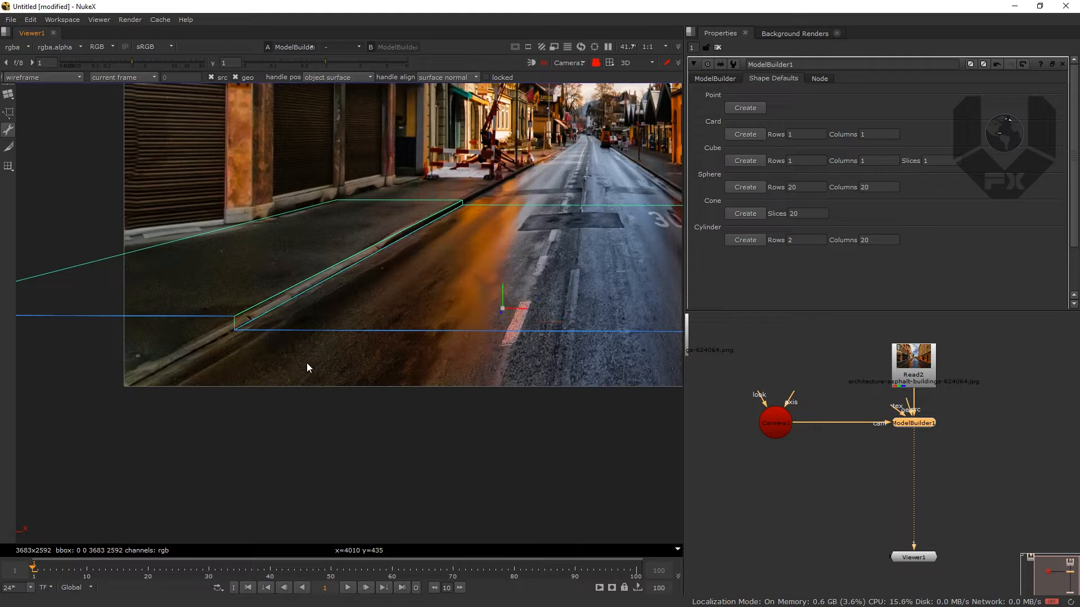
scroll(190, 316, up, 4)
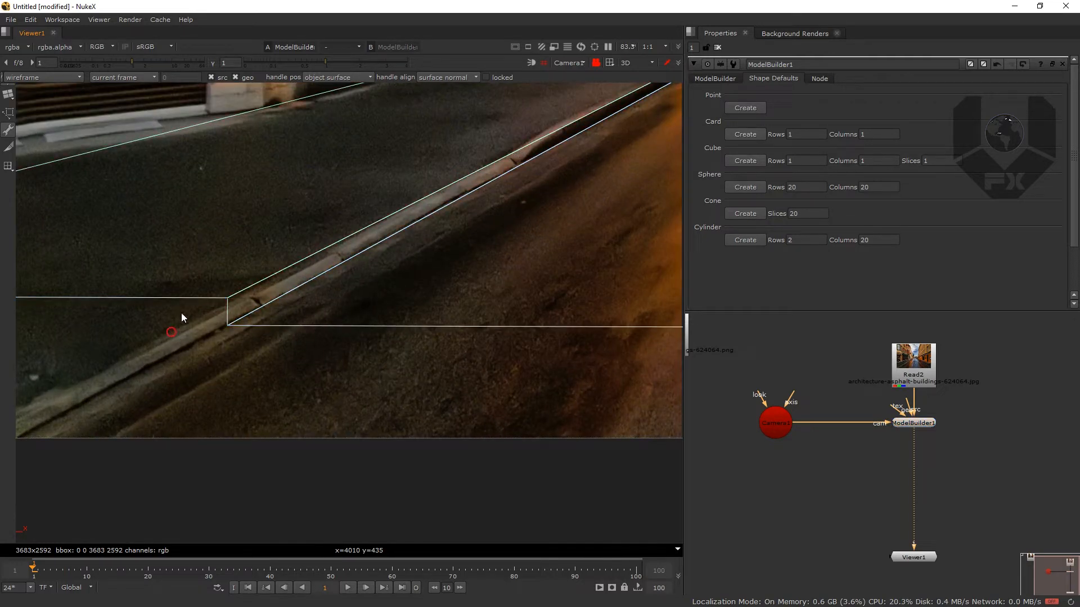
click(235, 305)
drag(239, 310, 219, 314)
drag(332, 314, 324, 332)
drag(530, 347, 41, 387)
drag(448, 365, 95, 371)
drag(410, 359, 130, 361)
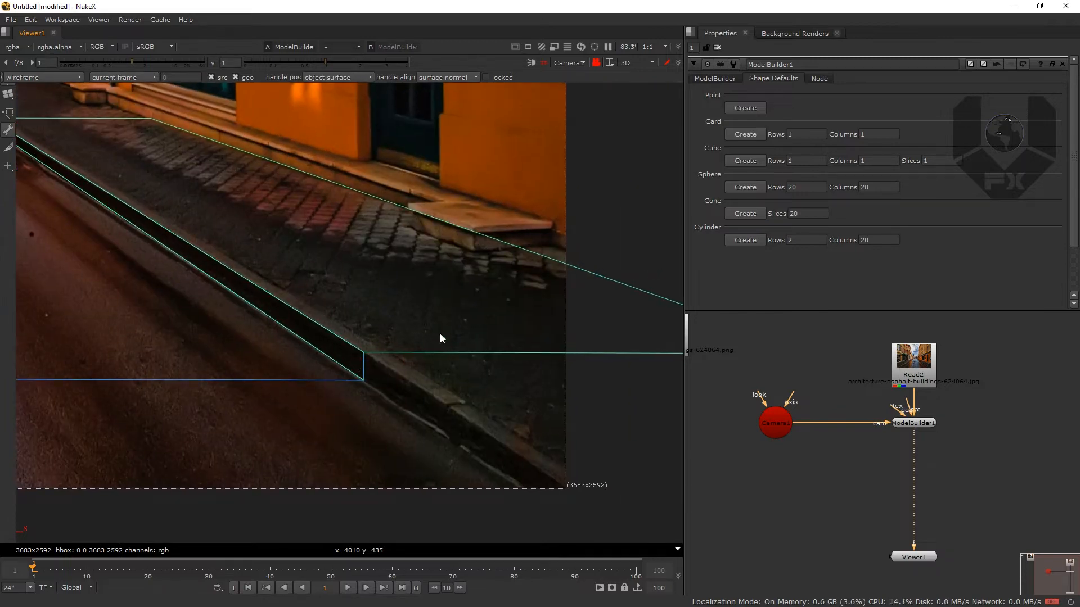
scroll(227, 348, down, 3)
scroll(473, 358, up, 2)
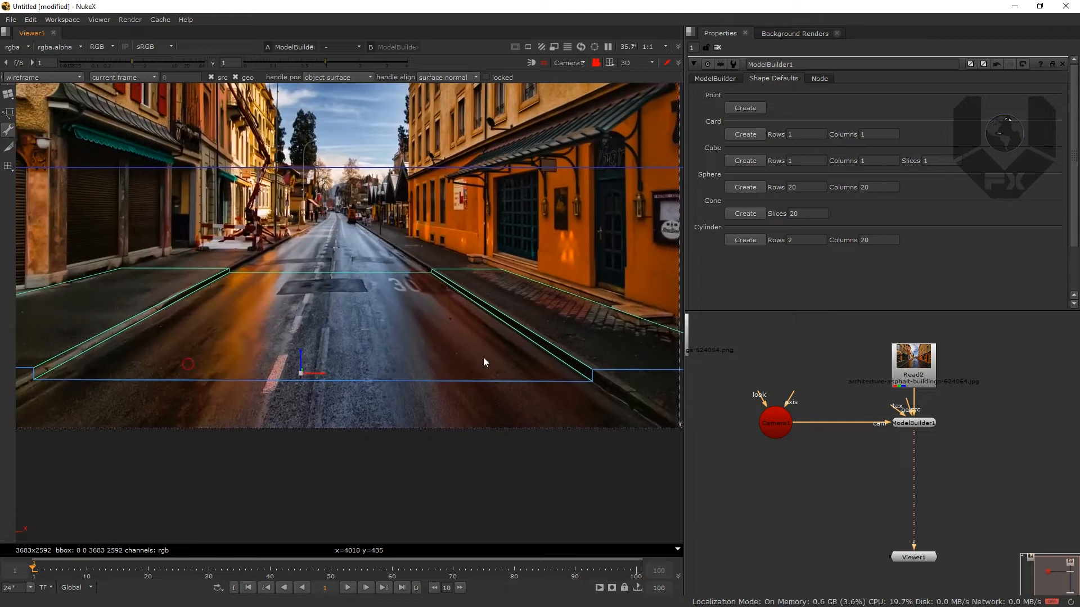
Extrude the selected near edges toward the camera until the geometry extends past the photo's lower border
right_click(339, 331)
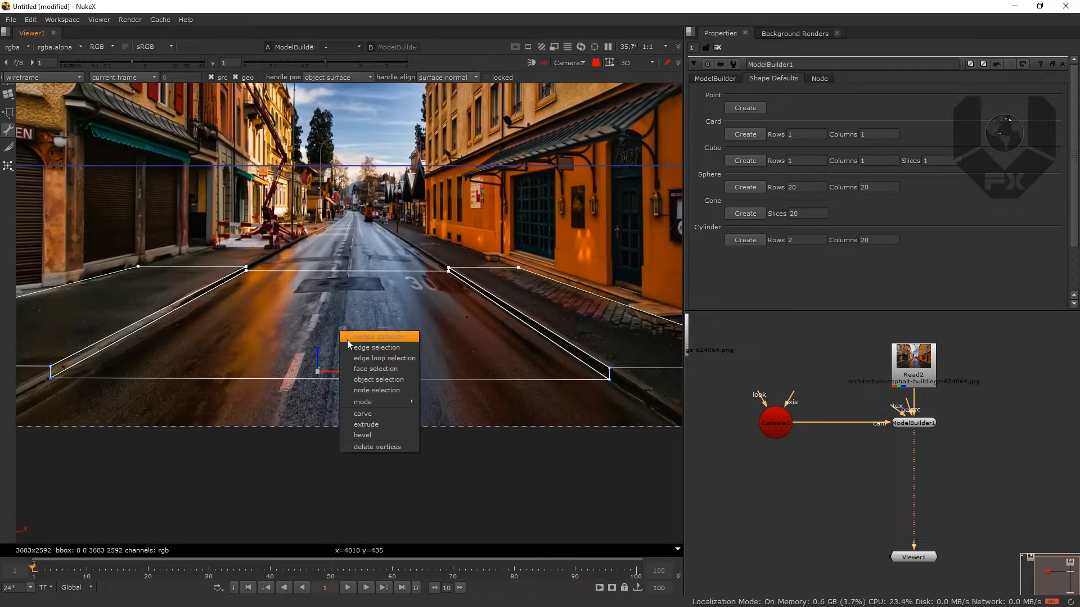
click(411, 309)
right_click(376, 334)
click(413, 349)
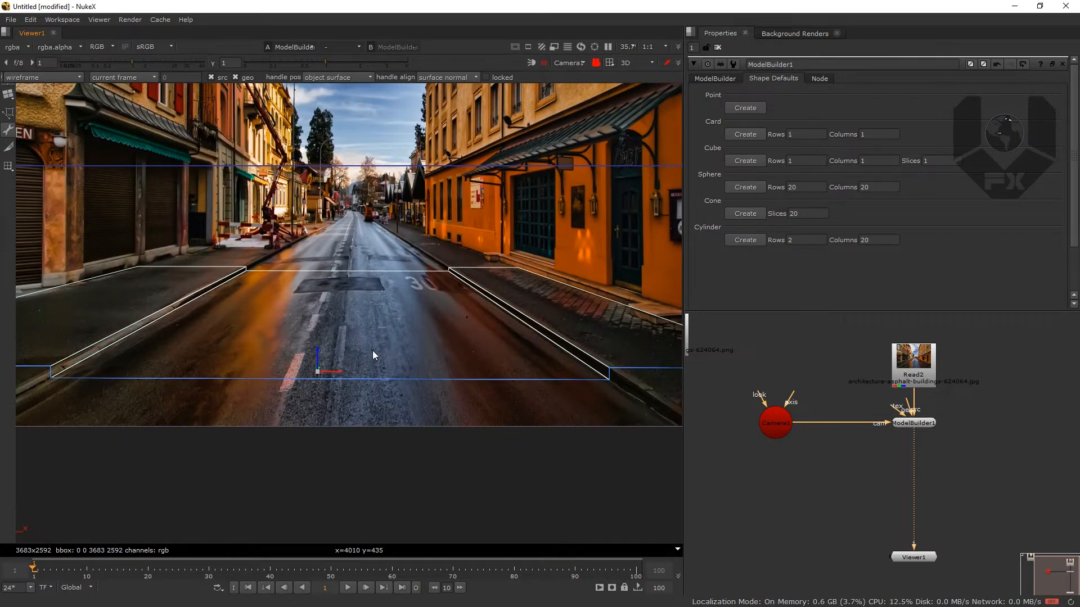
right_click(401, 372)
click(422, 488)
drag(318, 371, 276, 461)
key(ctrl+z)
drag(322, 372, 272, 423)
scroll(286, 389, down, 4)
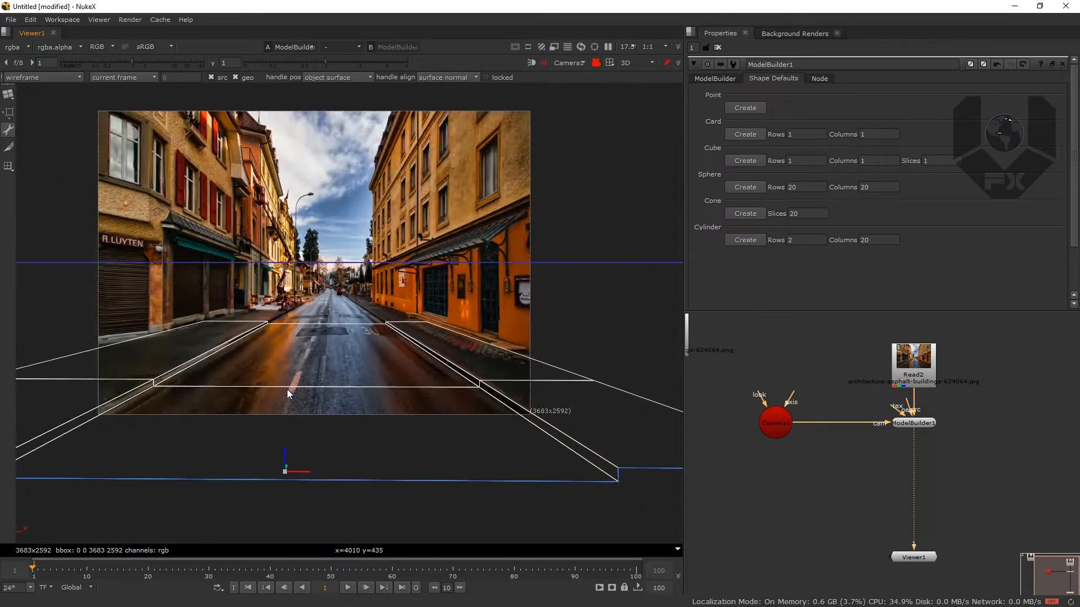
scroll(310, 380, up, 2)
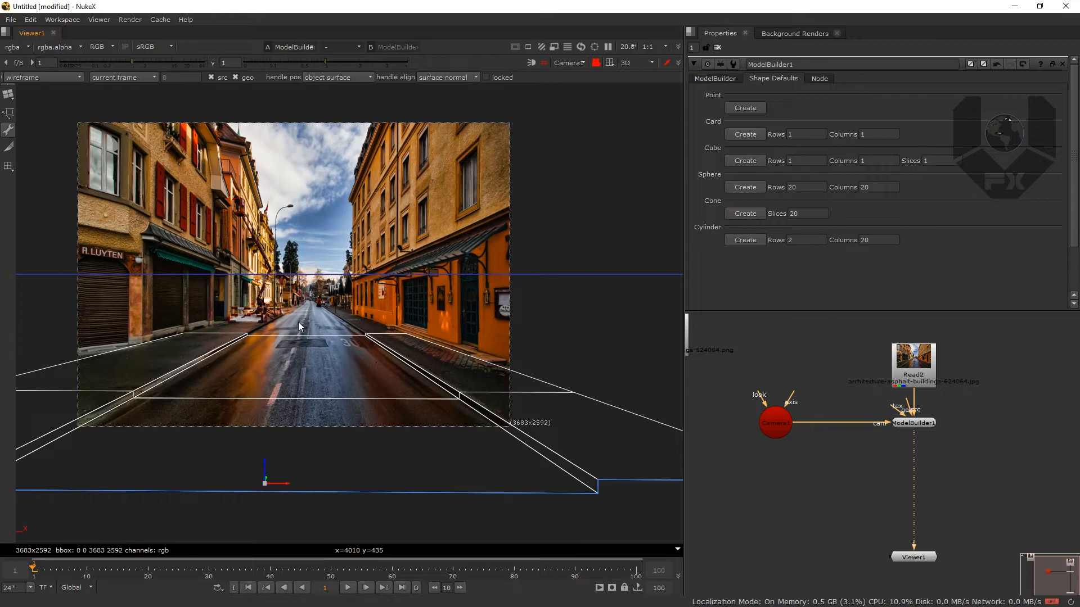
Select the far edges of the left sidewalk, left curb, road, right curb and right sidewalk
scroll(298, 322, up, 5)
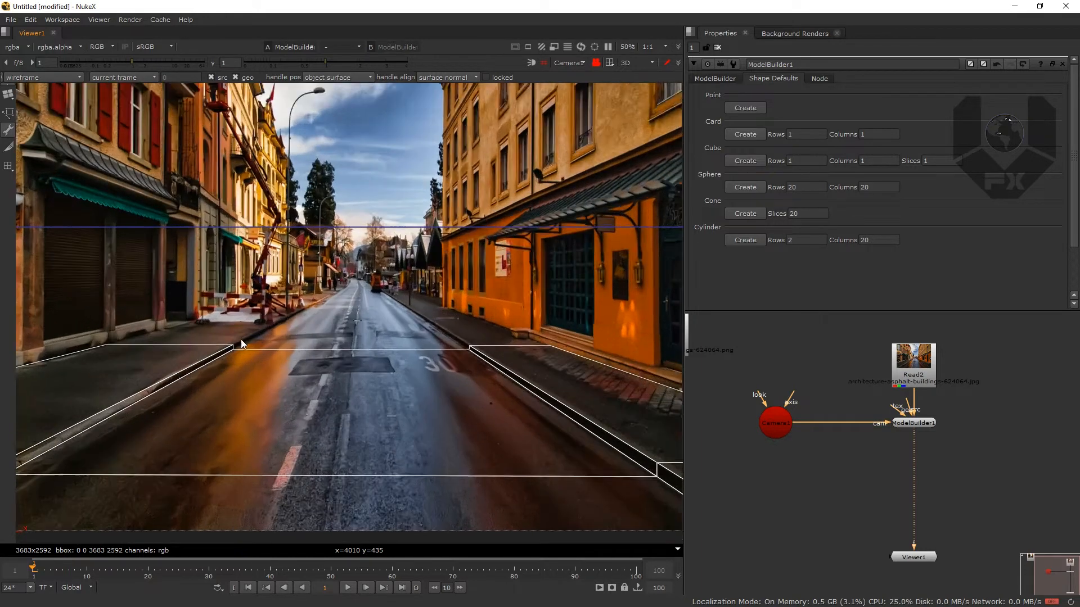
scroll(242, 340, up, 1)
click(169, 349)
drag(297, 331, 330, 369)
drag(534, 326, 549, 358)
scroll(241, 368, up, 5)
click(149, 321)
scroll(241, 326, up, 5)
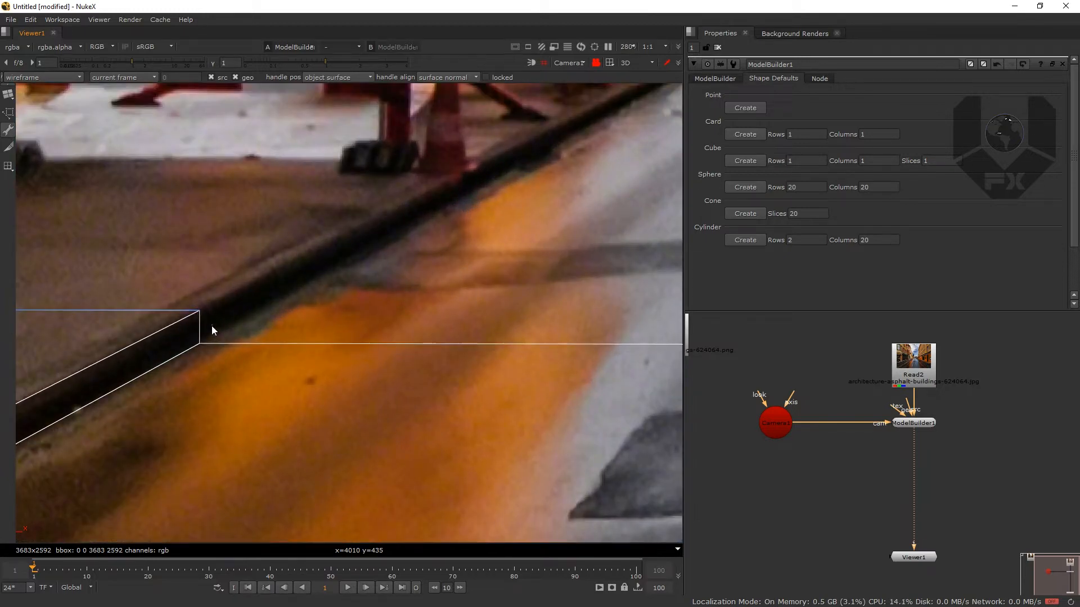
drag(243, 334, 335, 382)
drag(502, 345, 62, 371)
drag(647, 315, 84, 335)
drag(506, 347, 88, 319)
drag(382, 348, 441, 353)
drag(472, 313, 531, 345)
scroll(393, 337, down, 9)
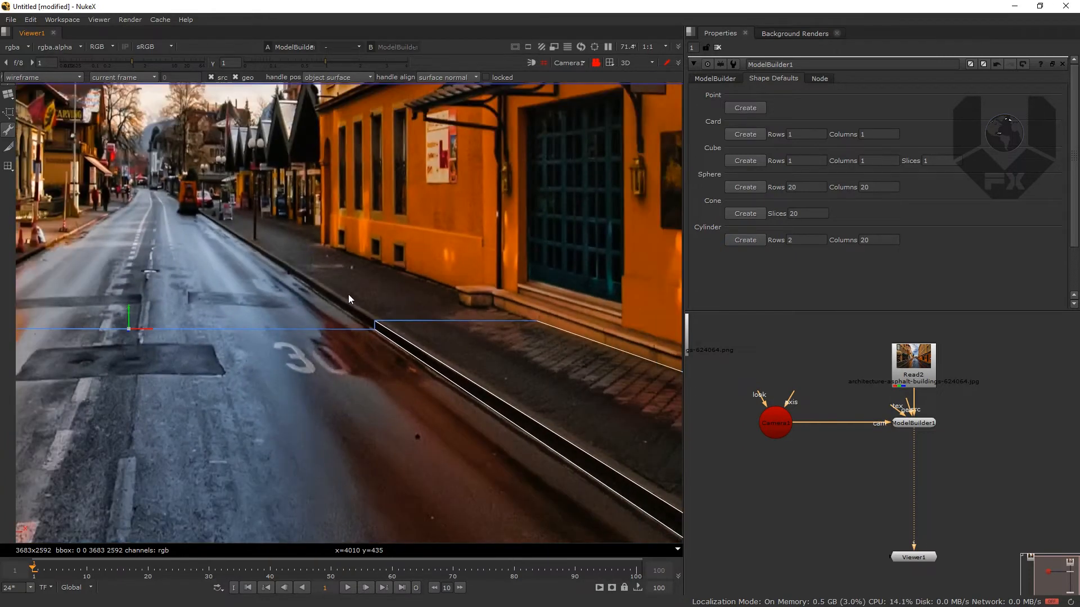
Extrude the selected far edges down the street, check the geometry in the default 3D view and return to the Camera1 view
right_click(259, 312)
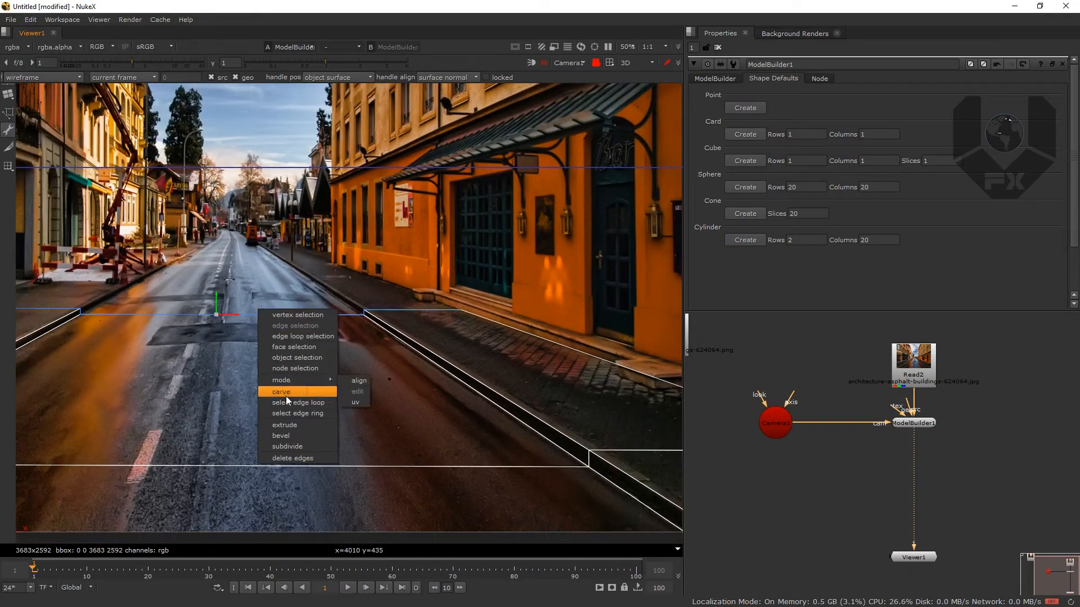
click(287, 426)
click(580, 64)
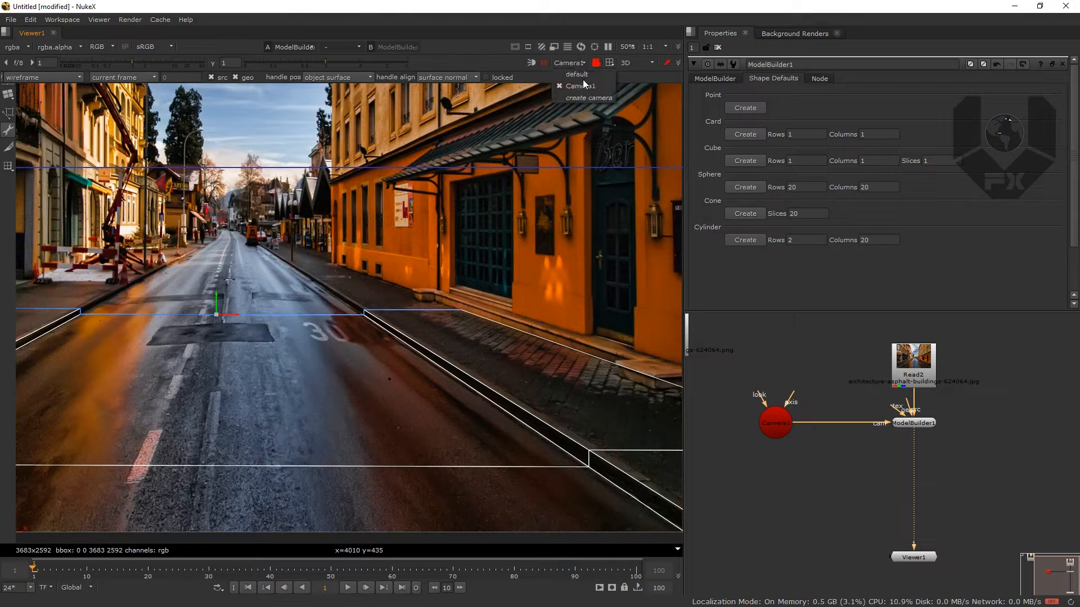
click(583, 77)
click(596, 65)
drag(510, 200, 492, 181)
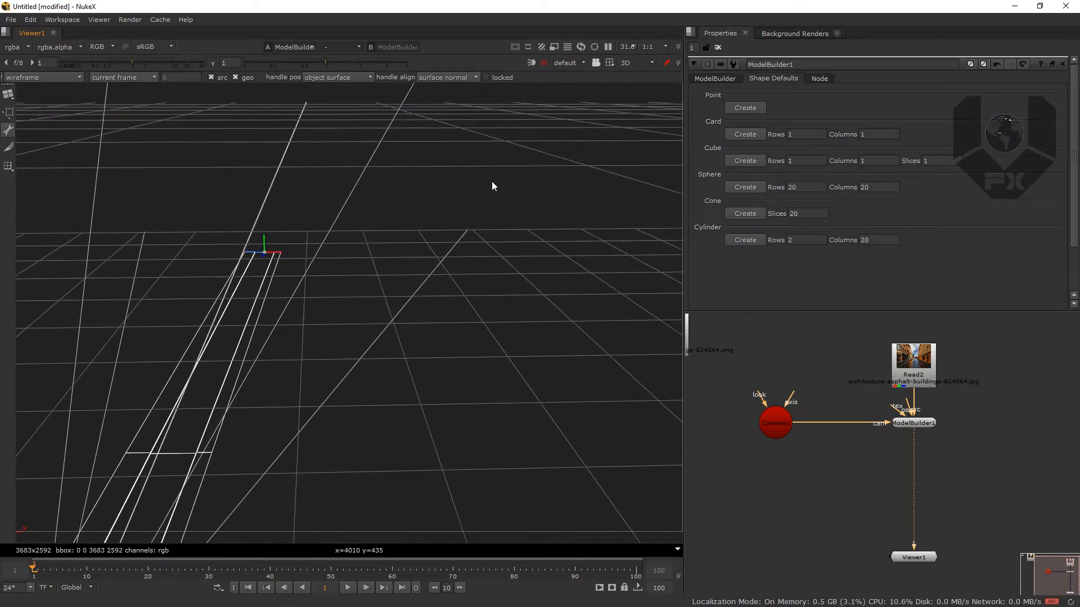
click(569, 63)
click(581, 87)
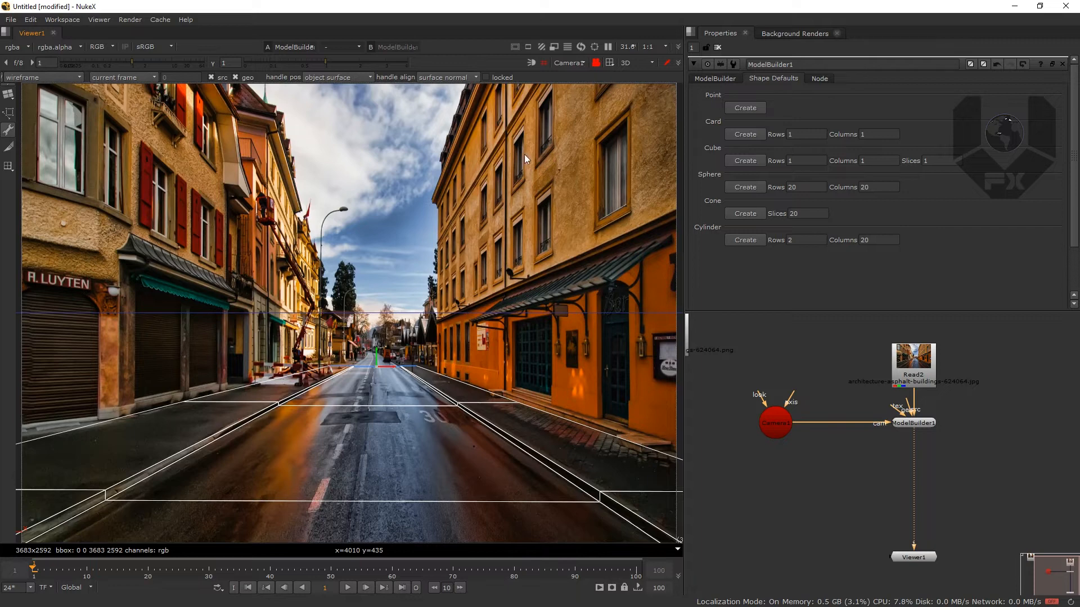
Shift the extruded far edges slightly left so the road and curbs follow the street in the photo
scroll(375, 388, up, 4)
scroll(375, 388, up, 2)
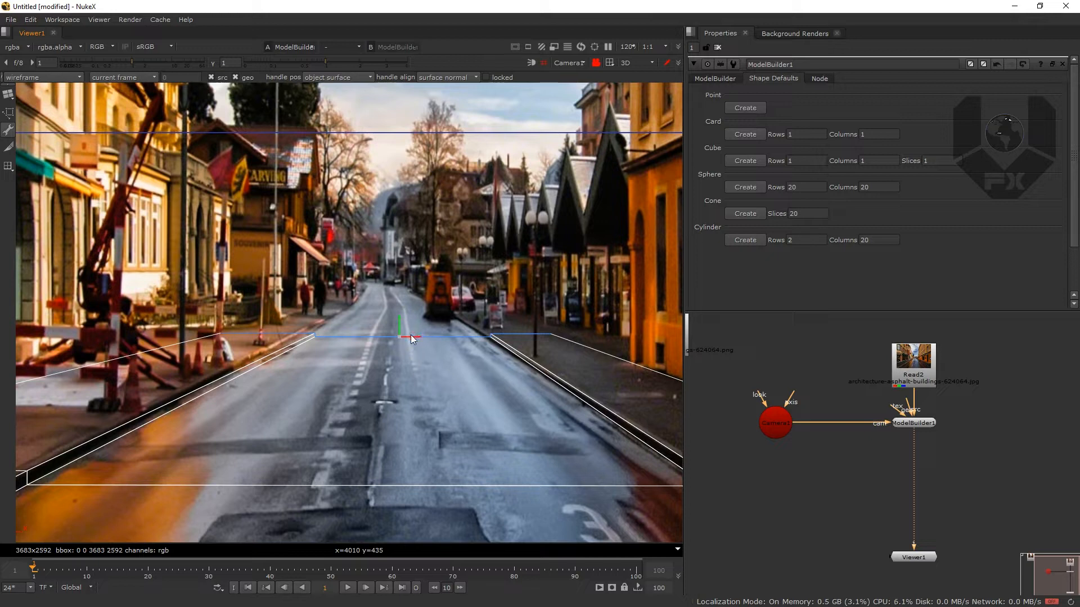
drag(407, 336, 408, 337)
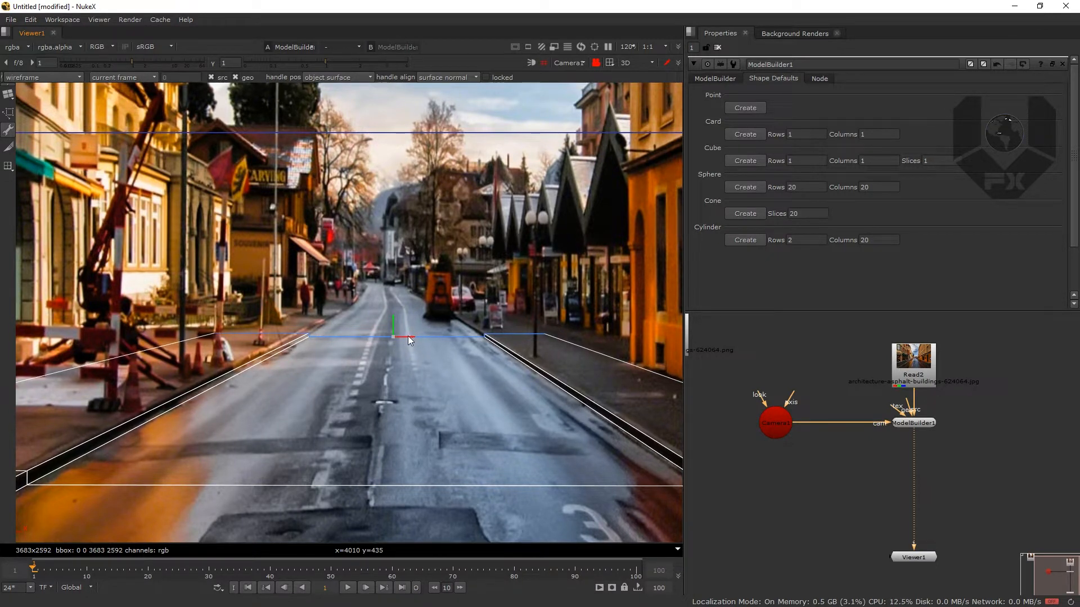
Switch to vertex selection and move the far vertices of the left curb and left sidewalk outward to match the photo's curb line
right_click(321, 306)
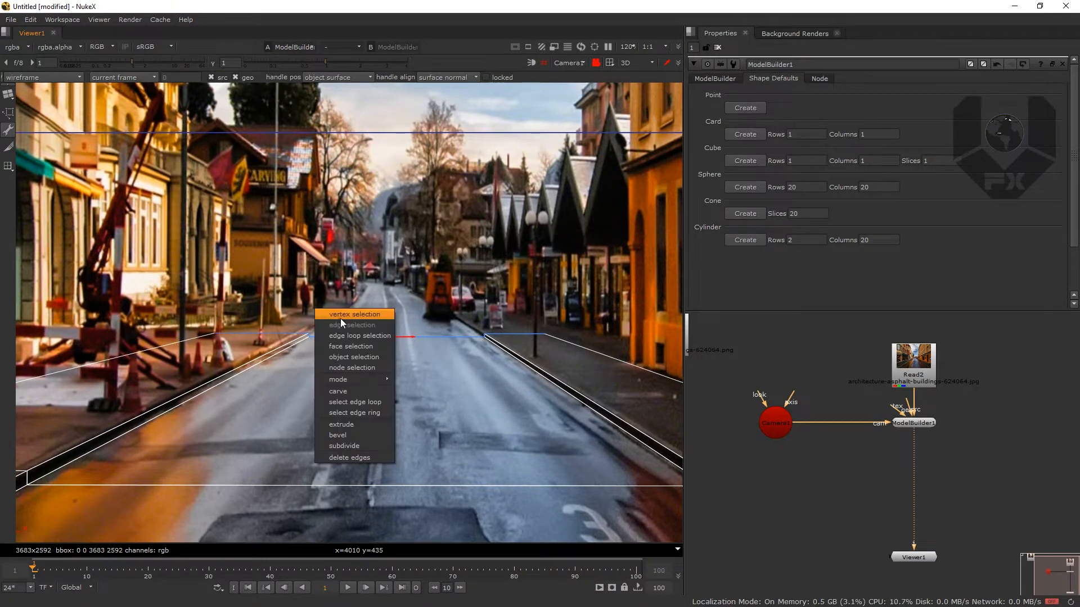
click(337, 317)
drag(284, 326, 412, 332)
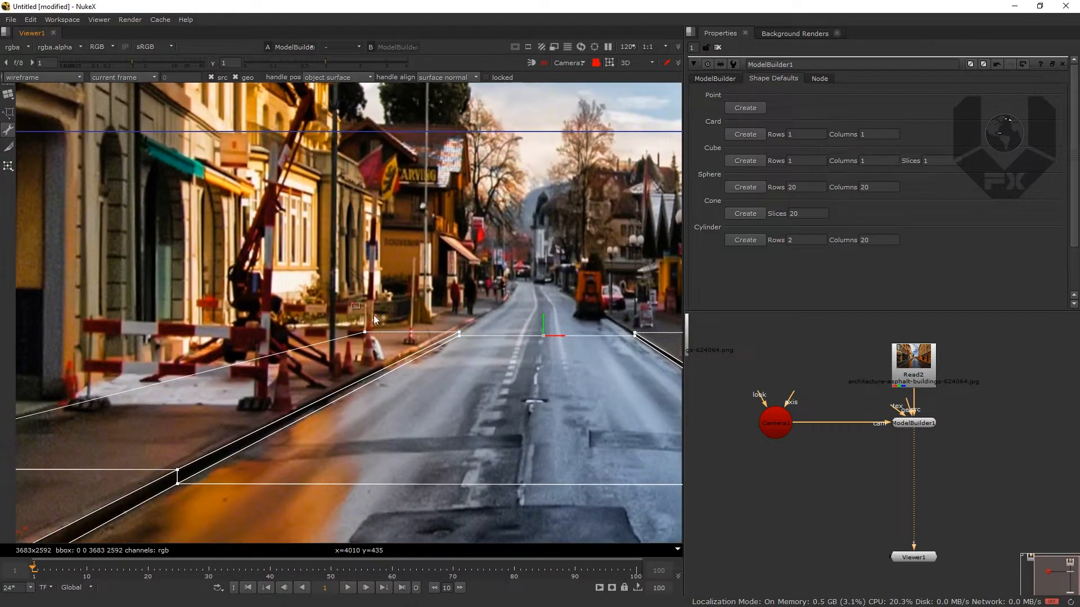
scroll(405, 336, up, 6)
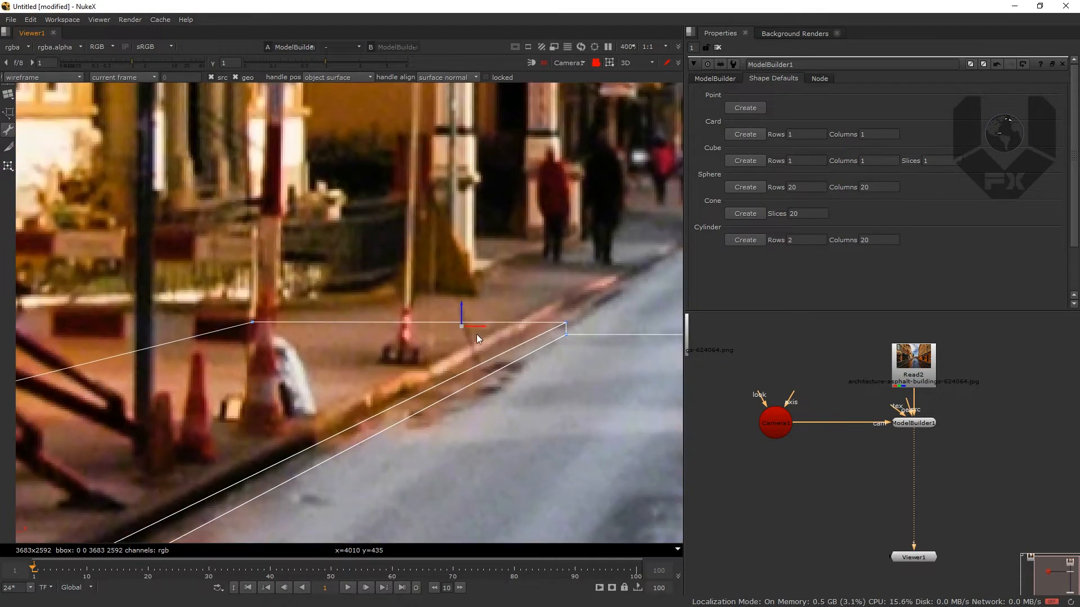
drag(481, 328, 431, 325)
scroll(427, 366, down, 5)
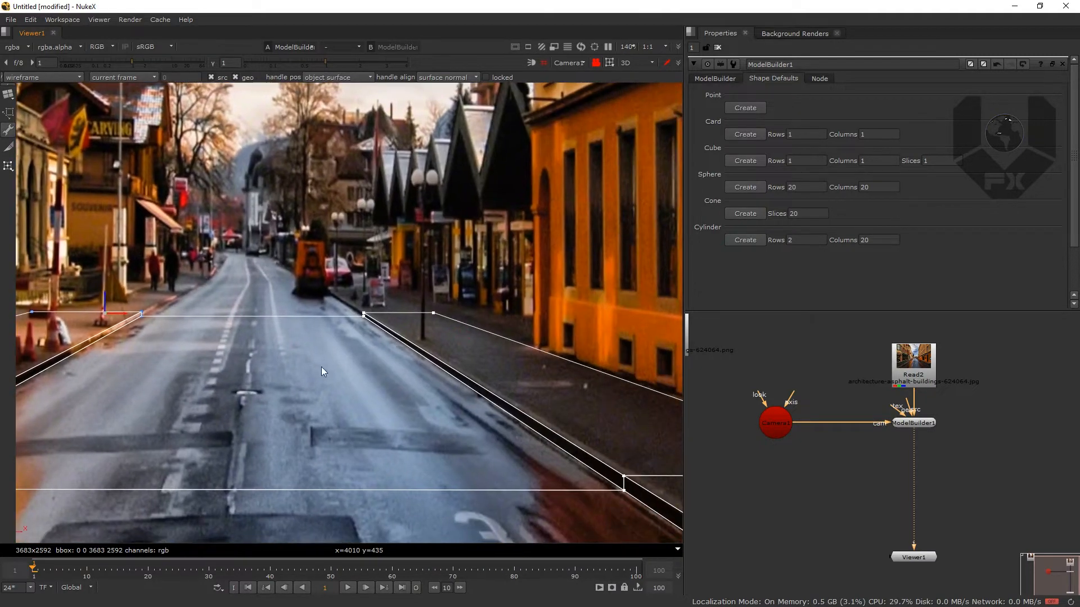
Move the outer far vertex of the left sidewalk outward to widen the sidewalk's far end
click(433, 312)
drag(295, 347, 360, 289)
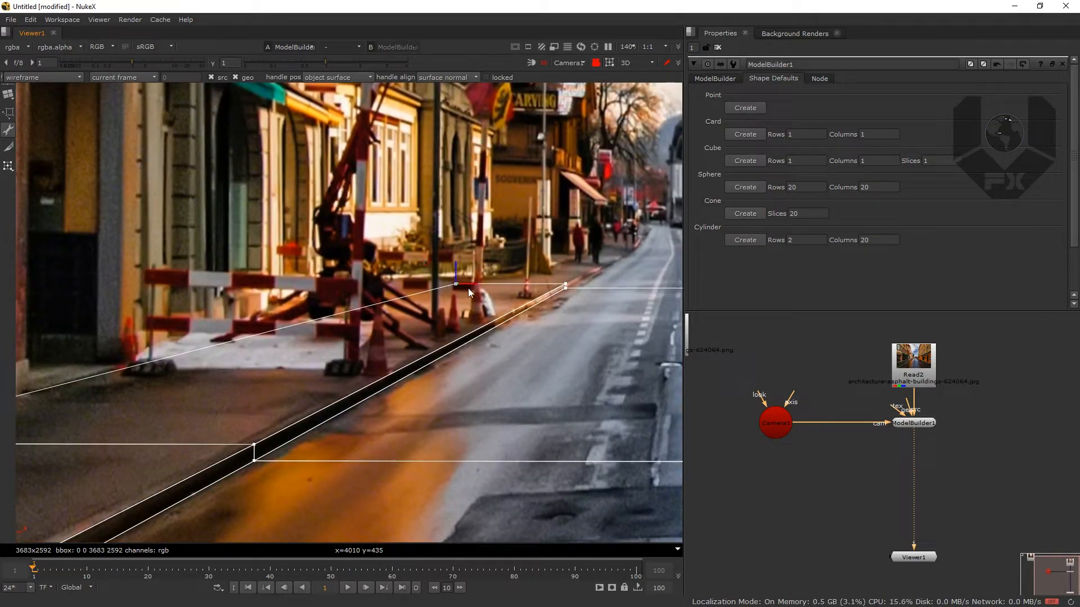
drag(472, 288, 441, 287)
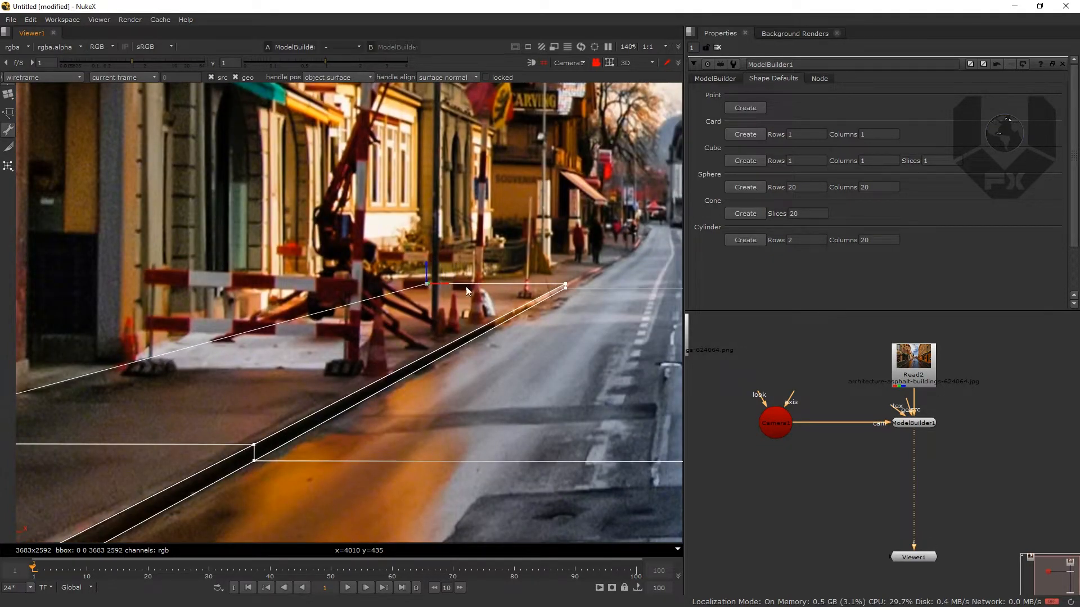
Examine how the road, curb and sidewalk geometry lines up with the photo along the whole street
scroll(446, 283, down, 6)
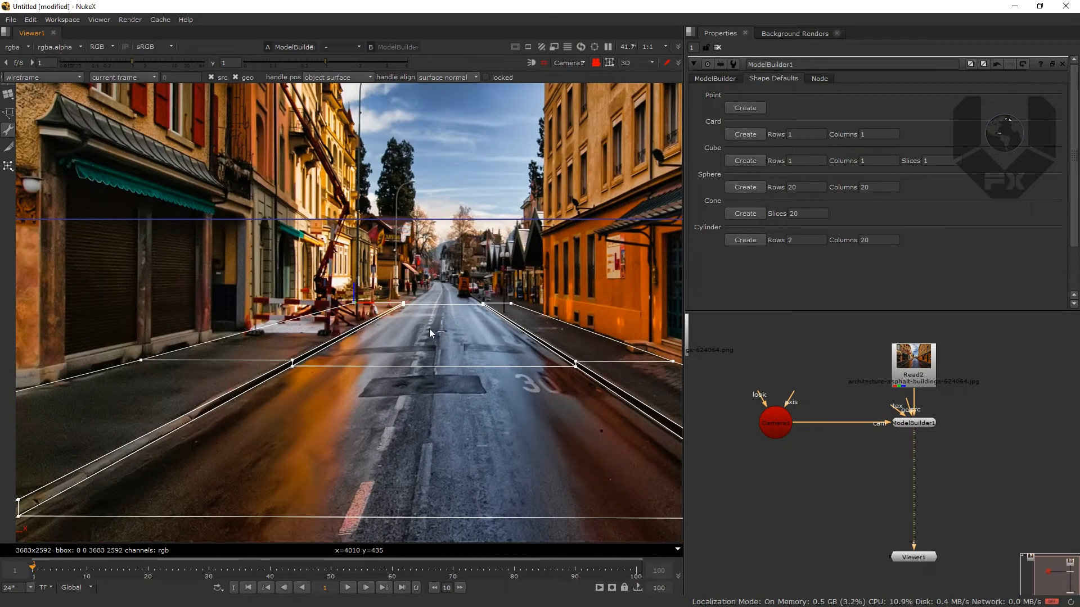
scroll(431, 313, down, 5)
scroll(430, 310, up, 6)
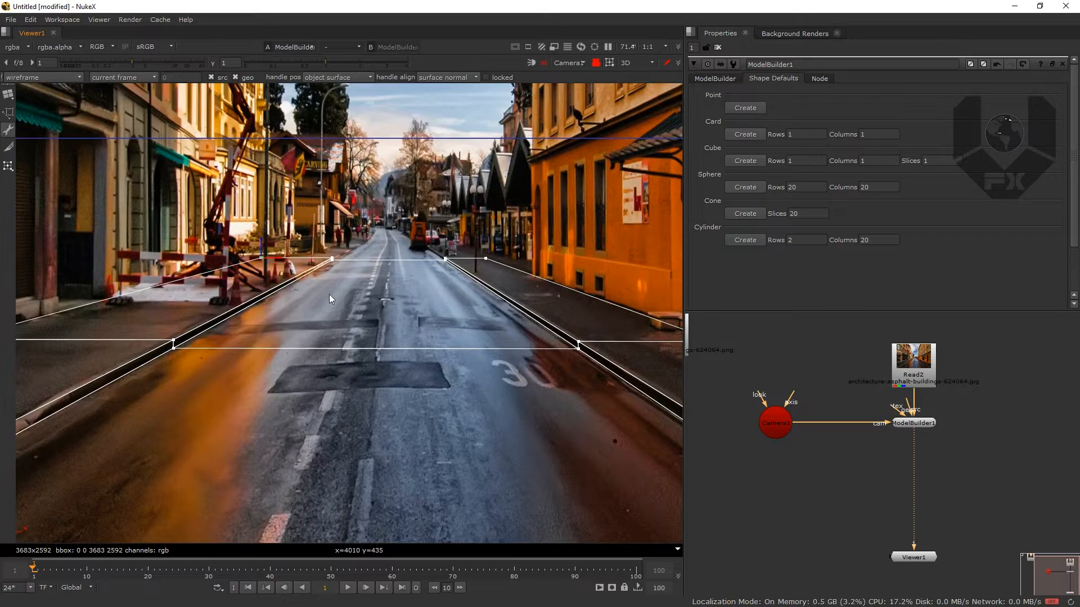
scroll(383, 327, down, 3)
scroll(388, 313, down, 2)
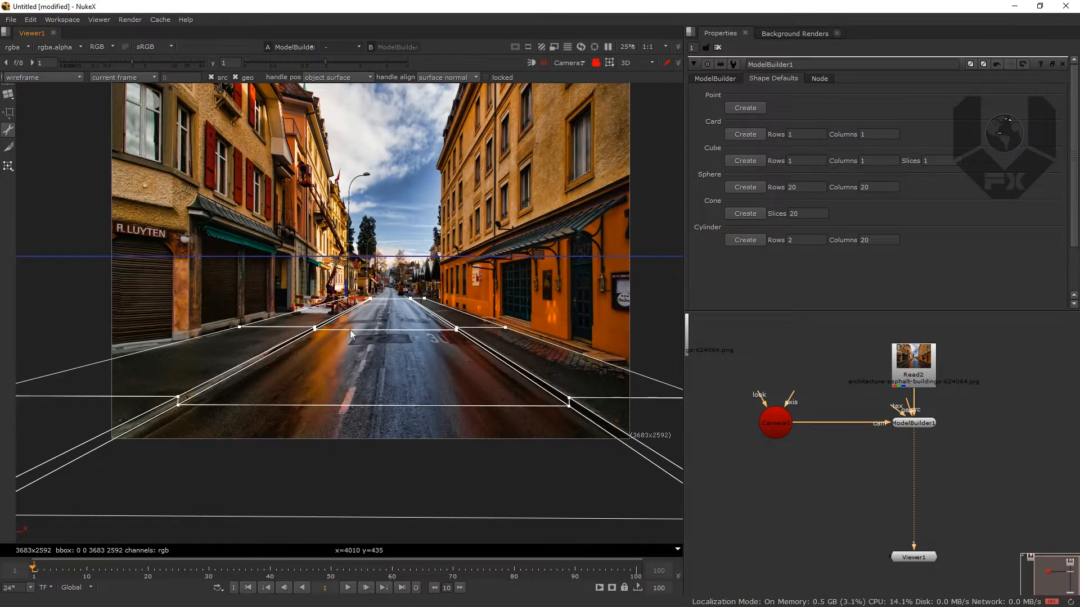
scroll(399, 309, up, 5)
scroll(380, 309, down, 5)
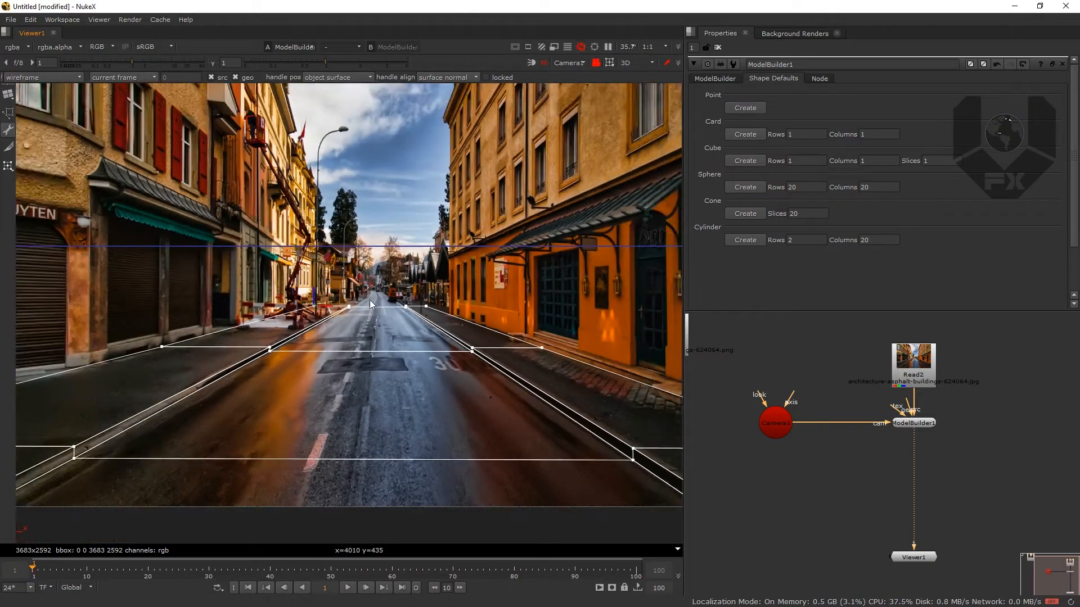
Switch to edge selection and select all outer edges of the left and right sidewalks along the street
right_click(421, 307)
click(442, 319)
click(258, 315)
click(117, 359)
drag(476, 309, 455, 322)
drag(558, 346, 568, 375)
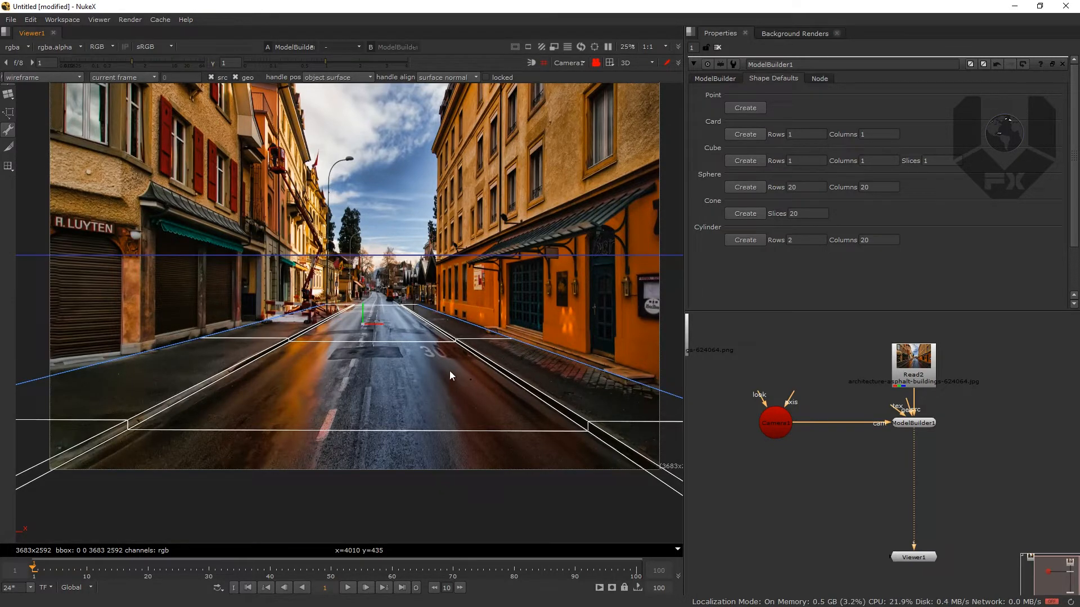
scroll(450, 375, down, 3)
drag(94, 394, 108, 417)
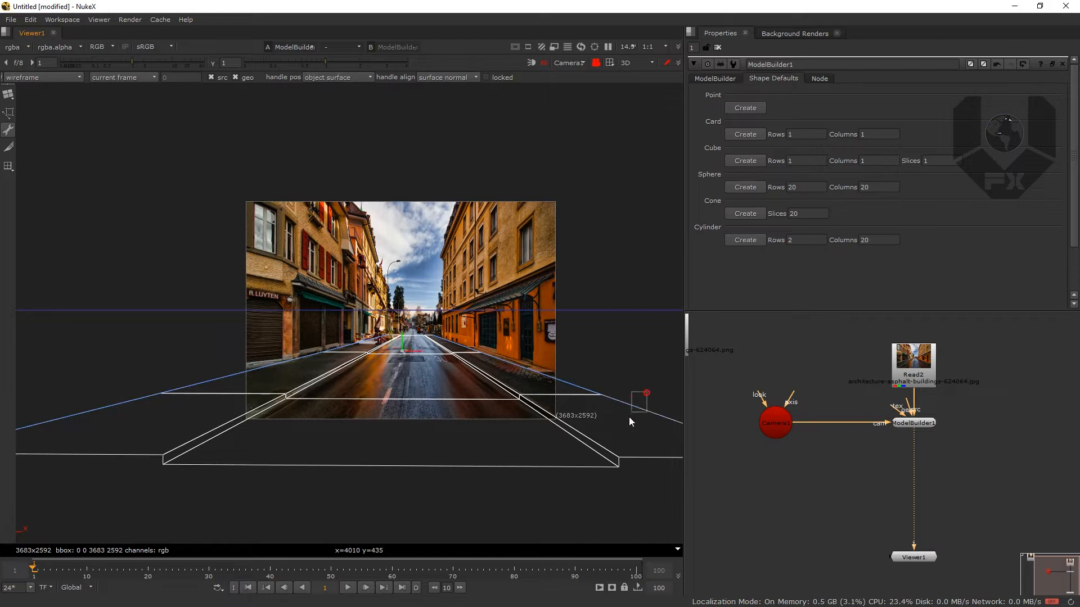
Extrude the selected outer sidewalk edges upward to form the building walls on both sides of the street
right_click(377, 343)
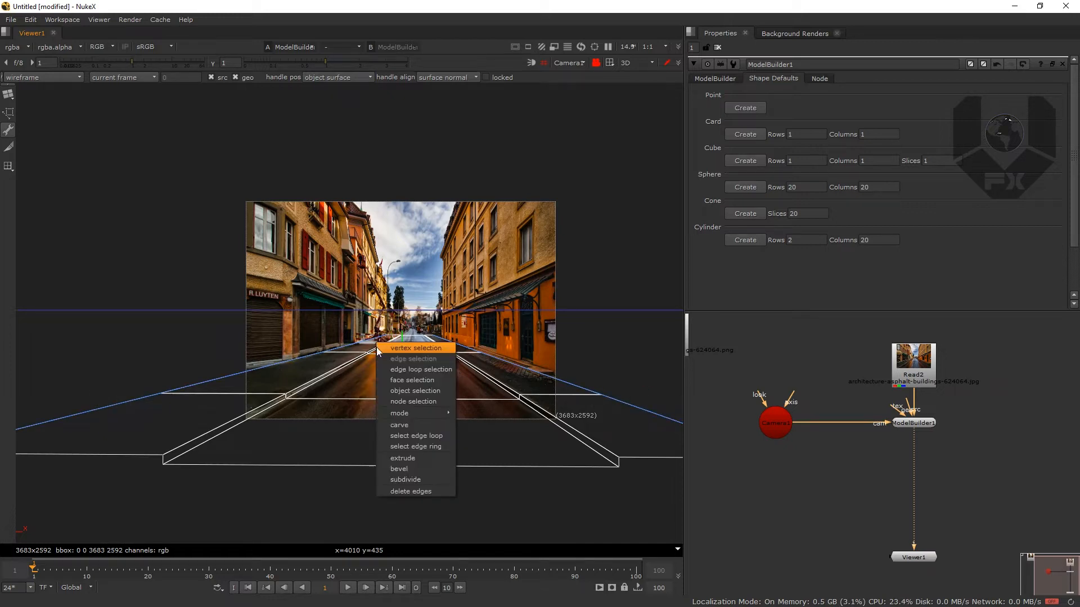
click(409, 459)
drag(401, 340, 442, 203)
scroll(300, 304, up, 3)
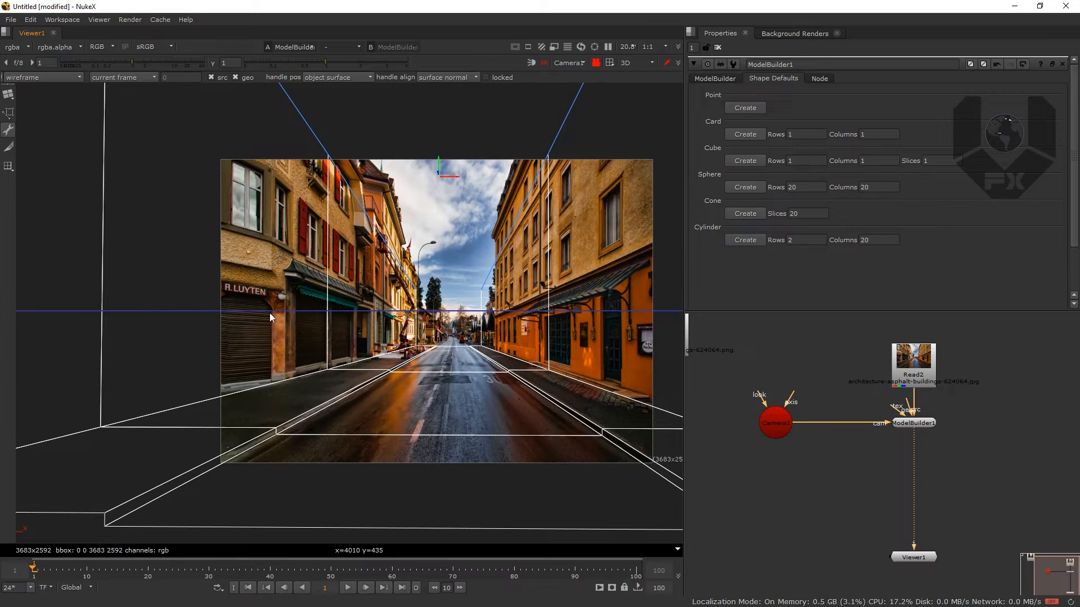
Subdivide the bottom and top edges of the left wall section beside the R. Luyten building
drag(194, 413, 210, 388)
click(317, 379)
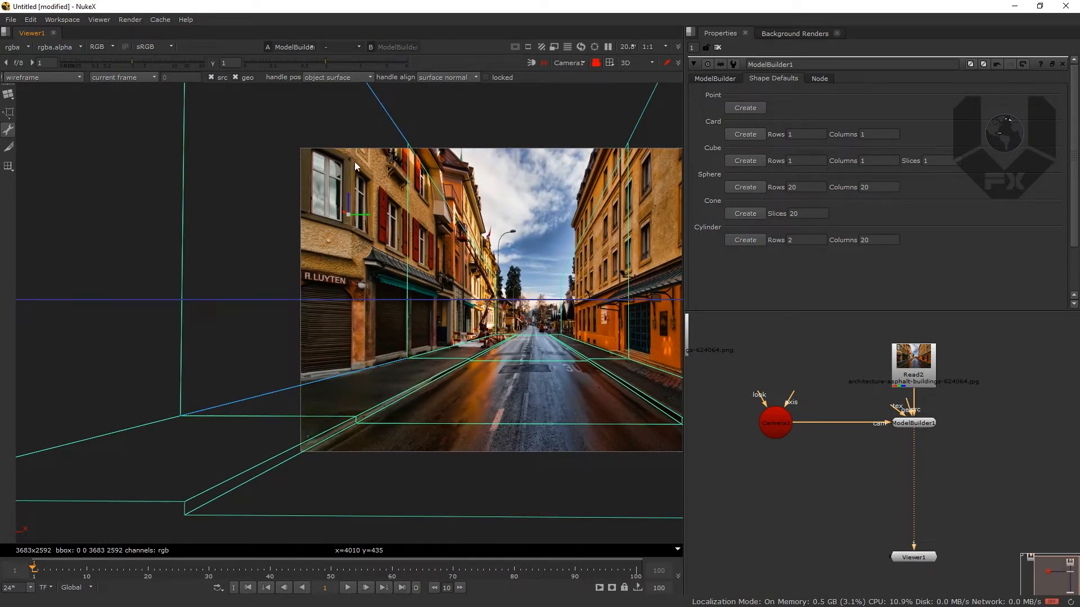
right_click(326, 196)
click(347, 333)
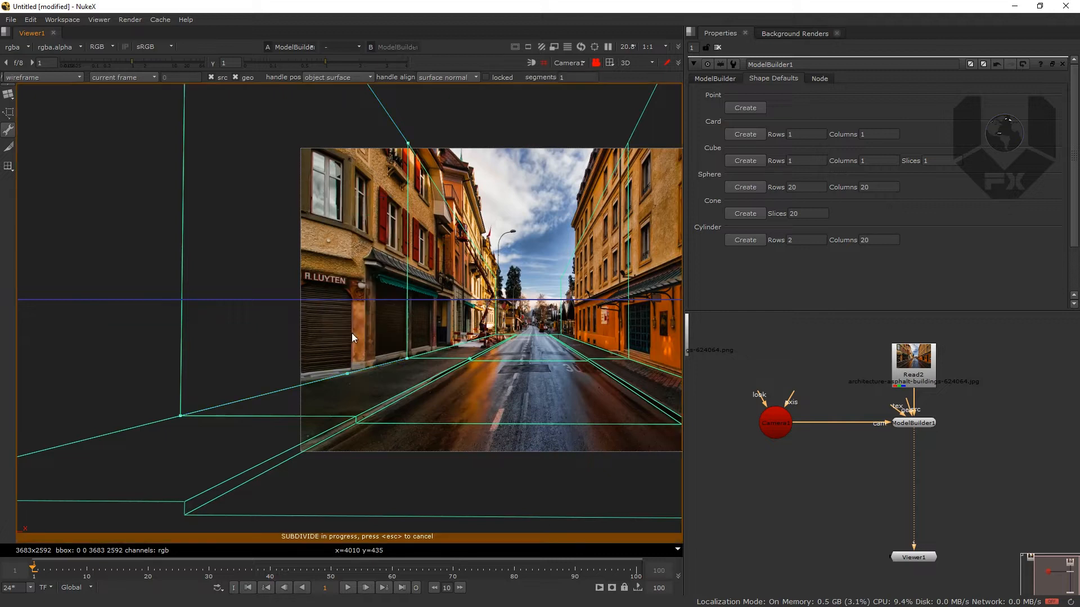
Switch to vertex selection and move the left wall's vertices just nearer than the subdivision outward so the wall bends at the corner building
right_click(328, 349)
click(345, 339)
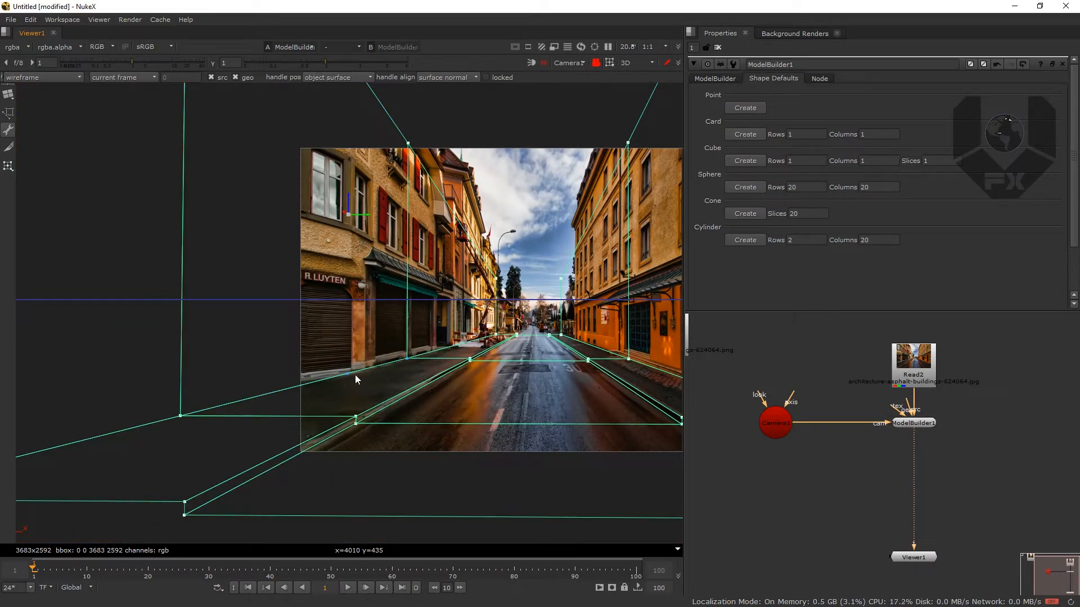
click(146, 390)
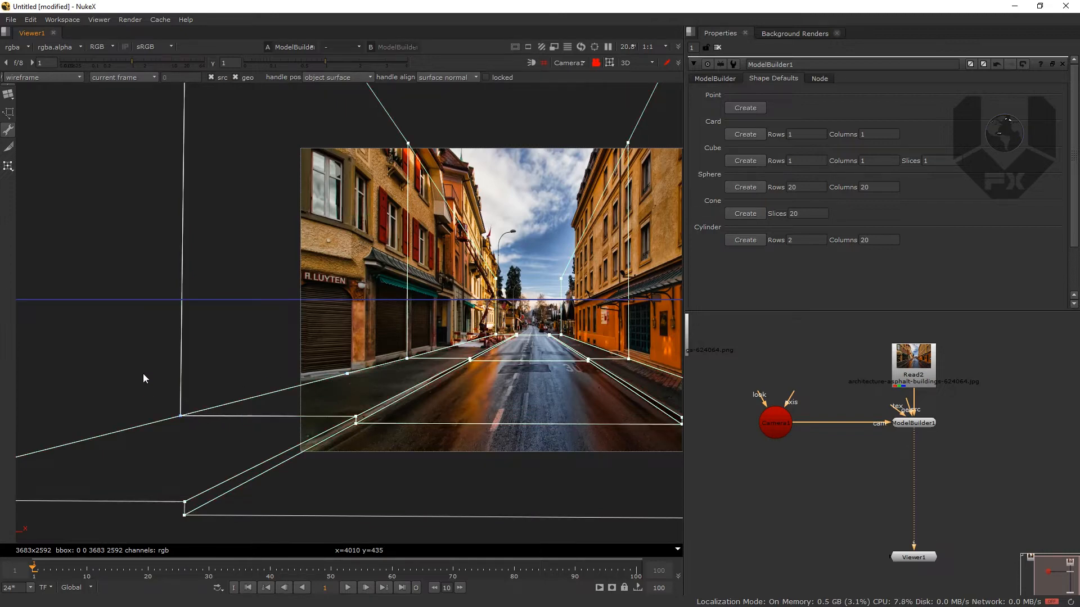
scroll(210, 349, down, 5)
drag(149, 165, 235, 70)
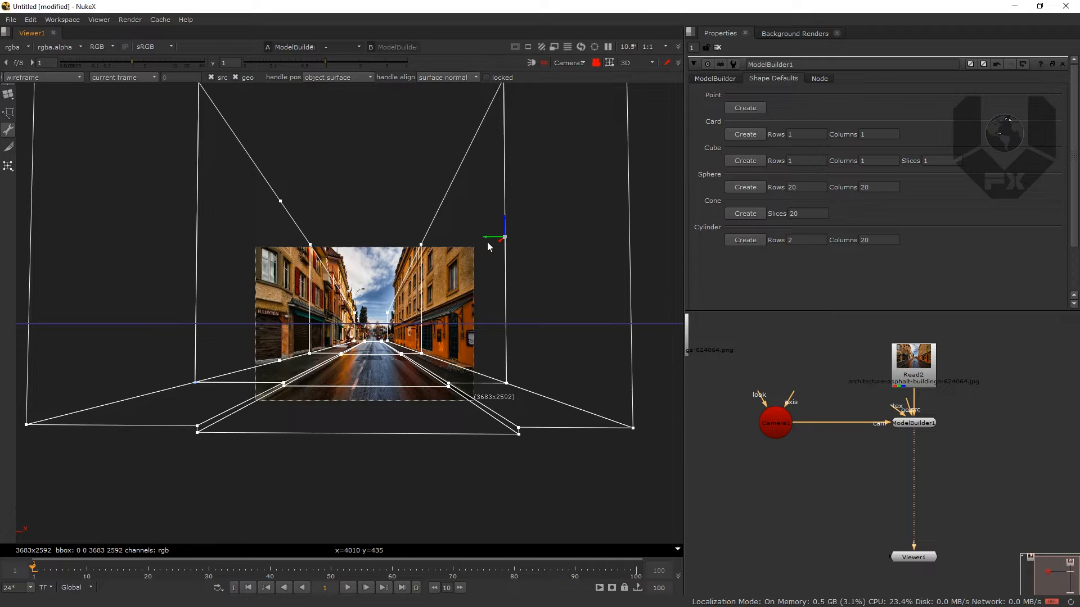
drag(485, 239, 438, 235)
scroll(224, 322, up, 5)
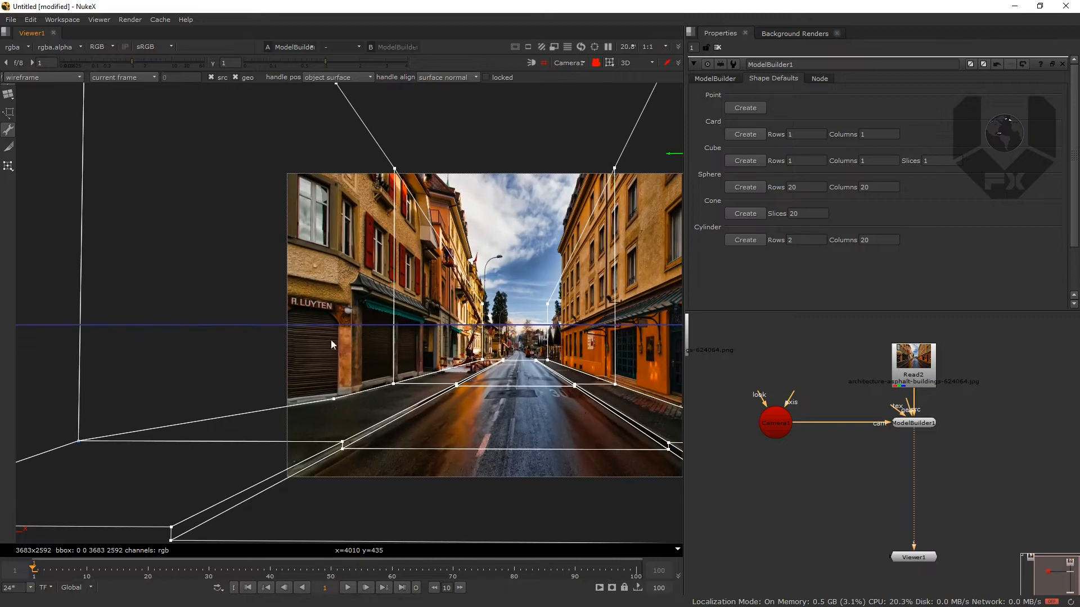
Select the top vertices of the left wall and raise them above the photo's left buildings
drag(543, 336, 362, 319)
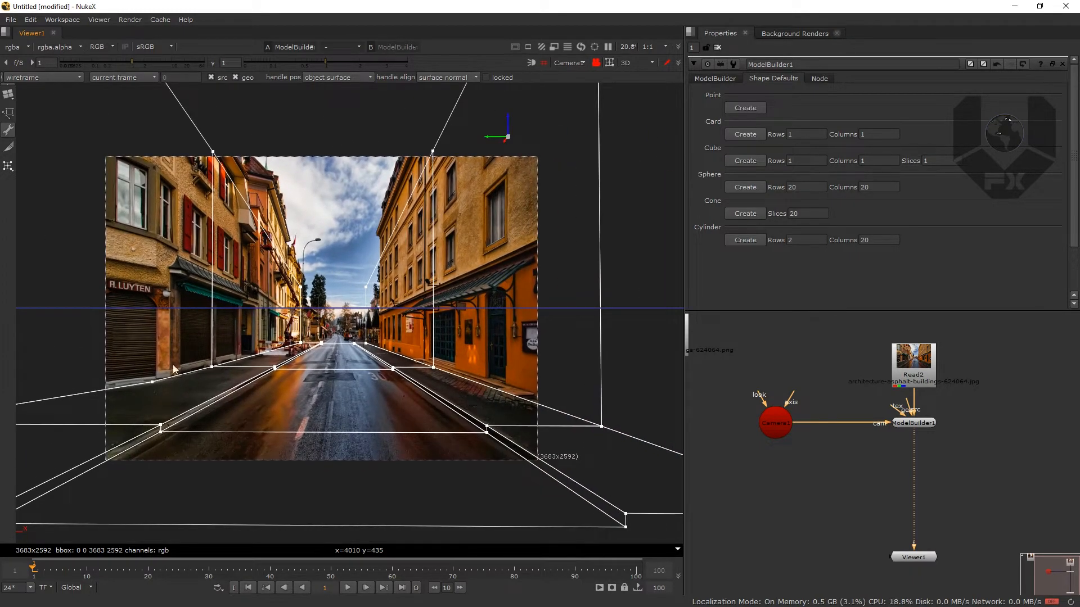
scroll(337, 346, up, 4)
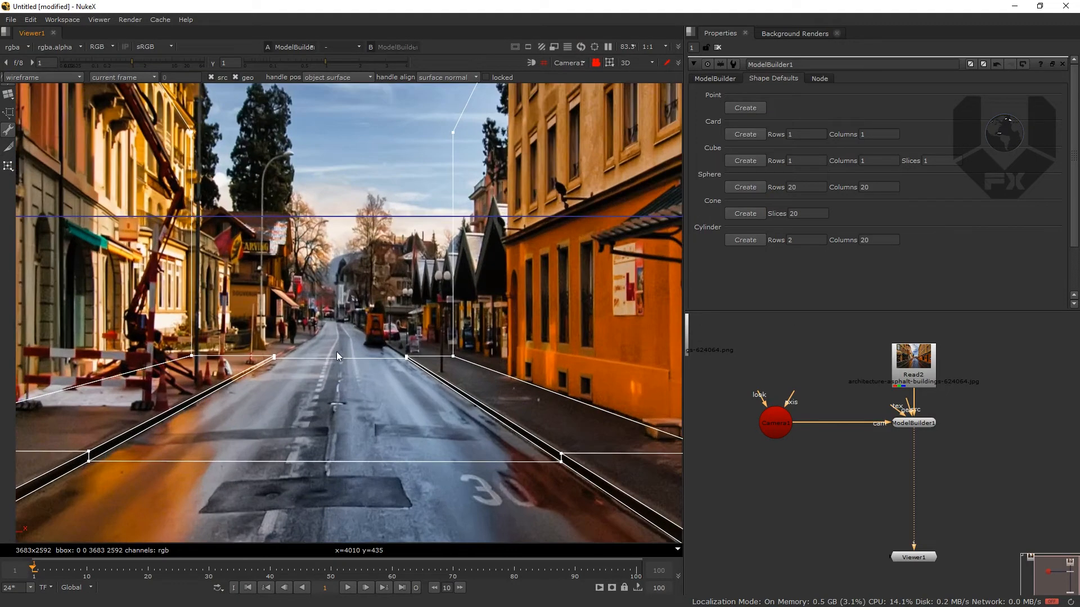
scroll(329, 360, down, 1)
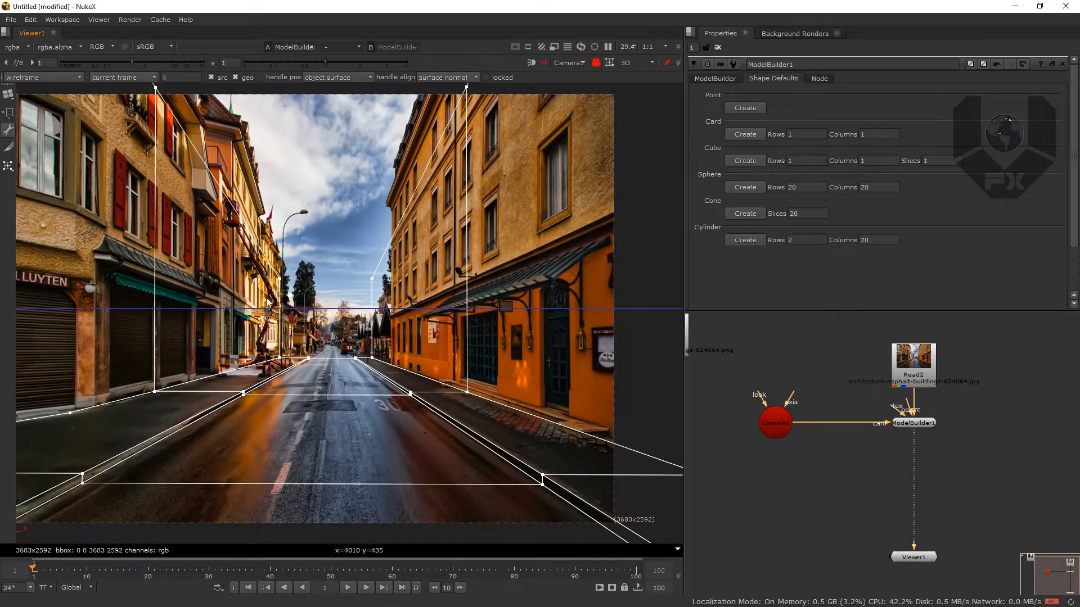
scroll(315, 262, down, 4)
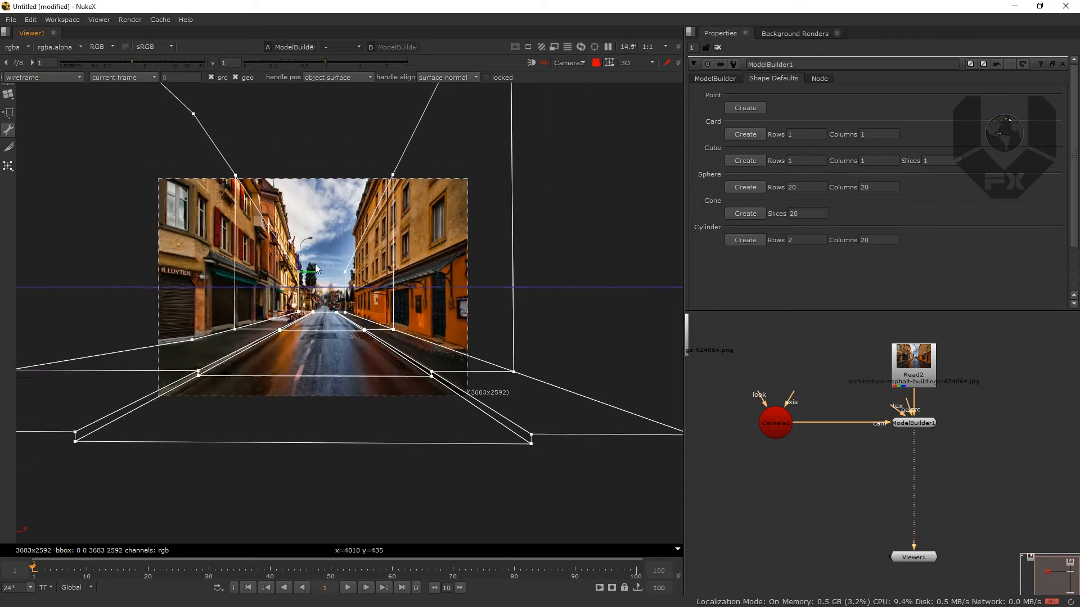
scroll(257, 157, down, 4)
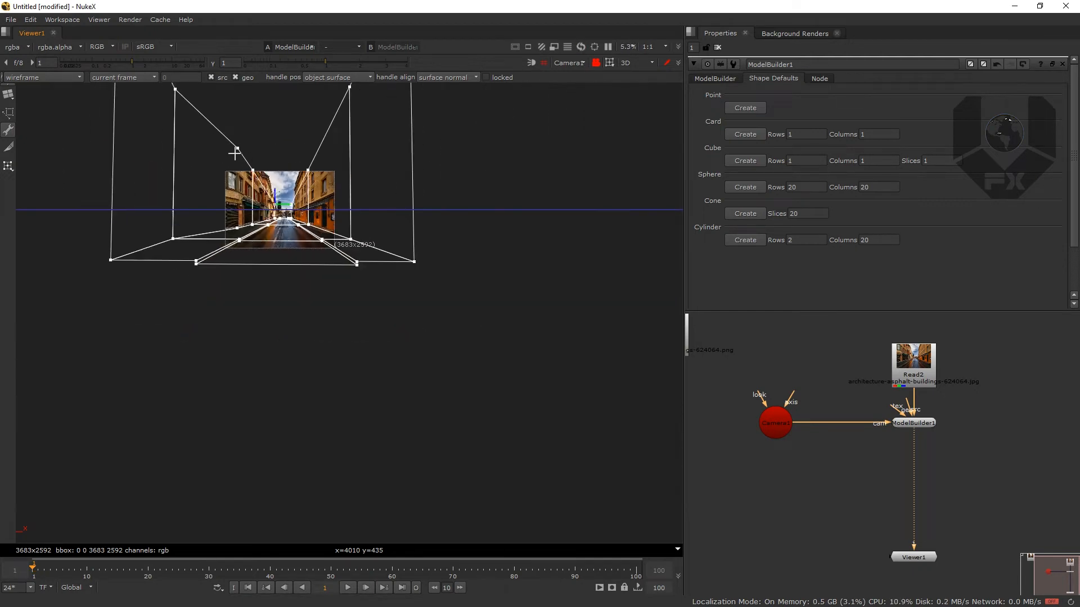
scroll(288, 283, up, 1)
drag(288, 282, 295, 299)
drag(163, 114, 258, 324)
scroll(344, 313, up, 6)
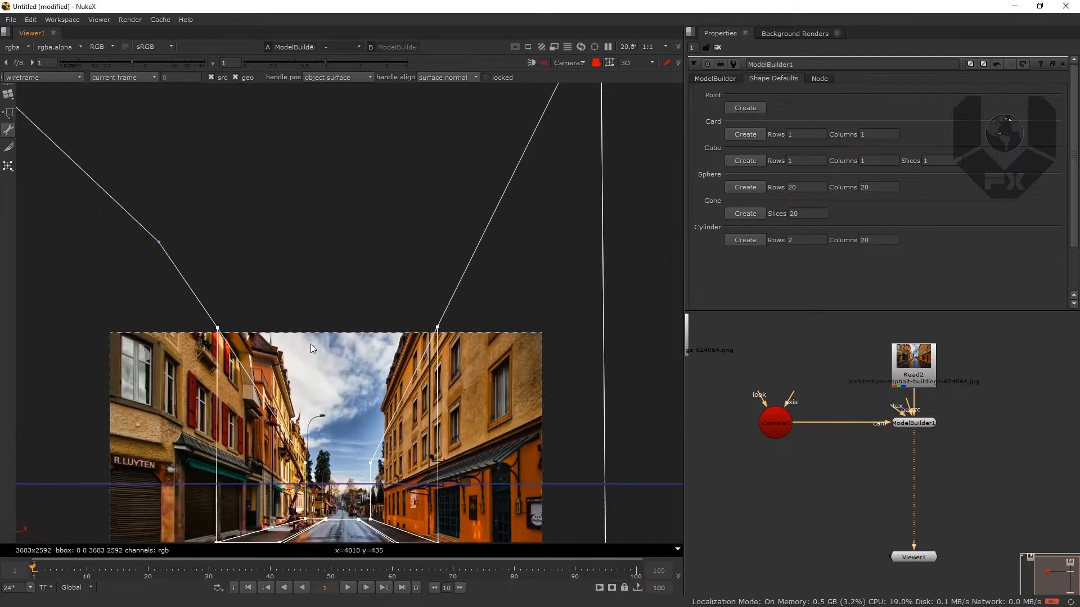
drag(268, 437, 284, 487)
drag(233, 354, 262, 194)
drag(400, 422, 374, 286)
drag(307, 350, 381, 302)
Select the top vertices of the right wall from the far end to the near end
drag(369, 174, 492, 248)
drag(471, 106, 338, 376)
scroll(389, 253, down, 3)
scroll(389, 251, down, 3)
drag(385, 183, 475, 250)
drag(450, 159, 439, 299)
drag(450, 134, 558, 231)
scroll(326, 304, down, 2)
scroll(334, 318, up, 3)
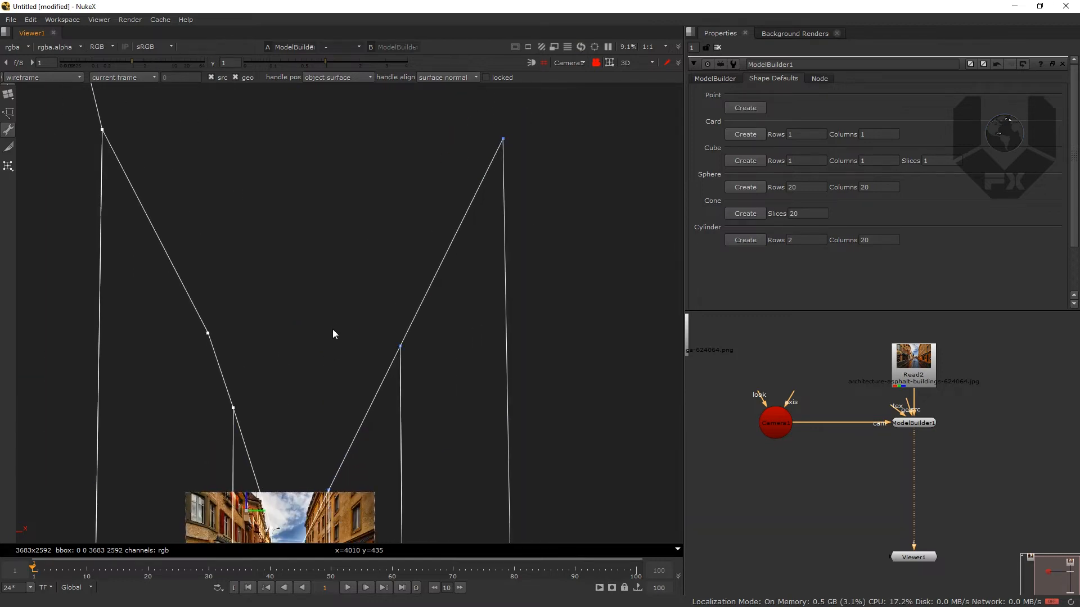
Raise the selected top vertices of the right wall well above the photo's right buildings
key(f)
scroll(444, 225, up, 2)
scroll(450, 226, down, 5)
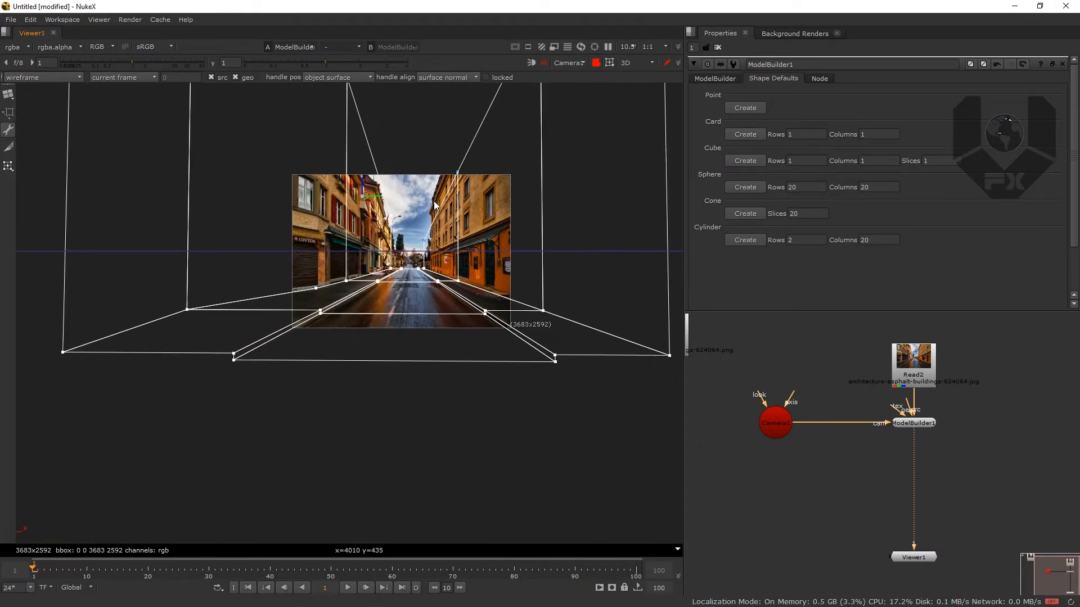
drag(370, 193, 397, 90)
drag(403, 163, 416, 289)
drag(367, 211, 396, 150)
key(ctrl+z)
drag(438, 217, 439, 105)
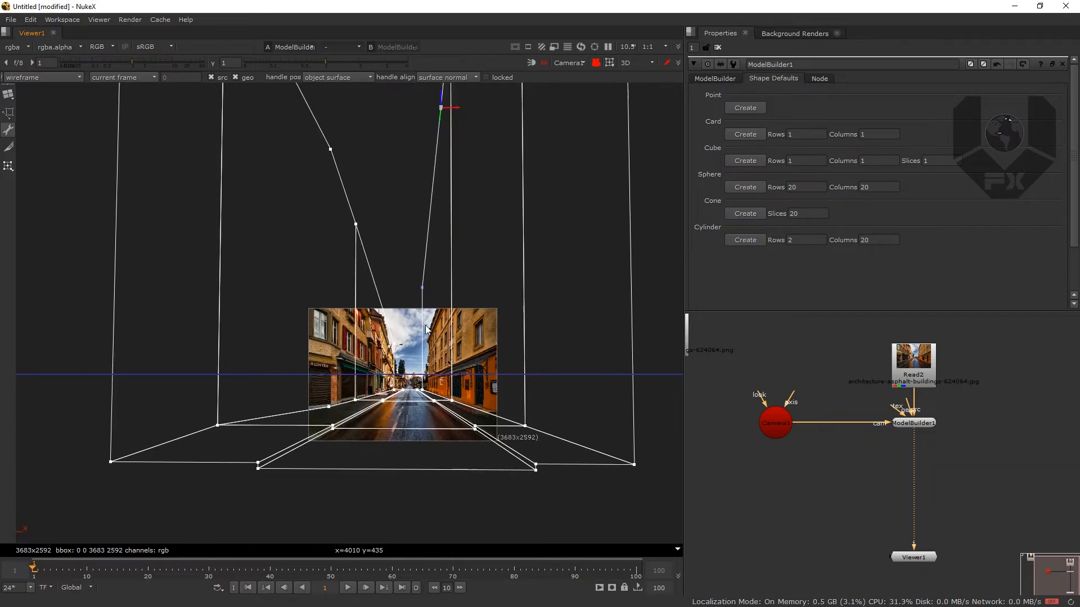
Raise the left wall's far-end top vertices above the upper edge of the photo
scroll(423, 322, up, 2)
scroll(413, 313, up, 5)
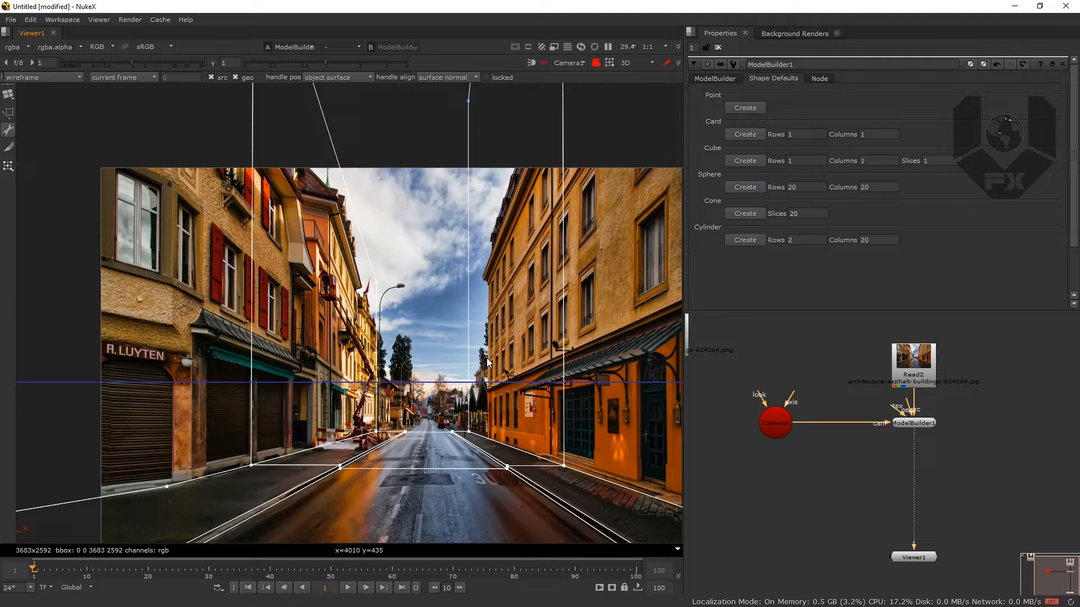
scroll(483, 351, up, 4)
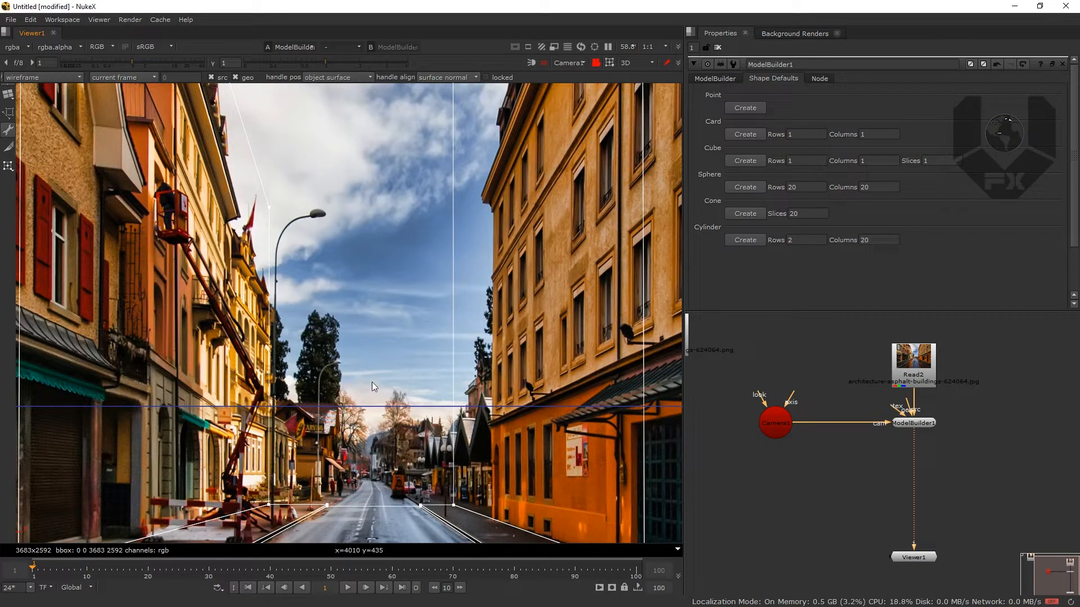
scroll(383, 431, down, 5)
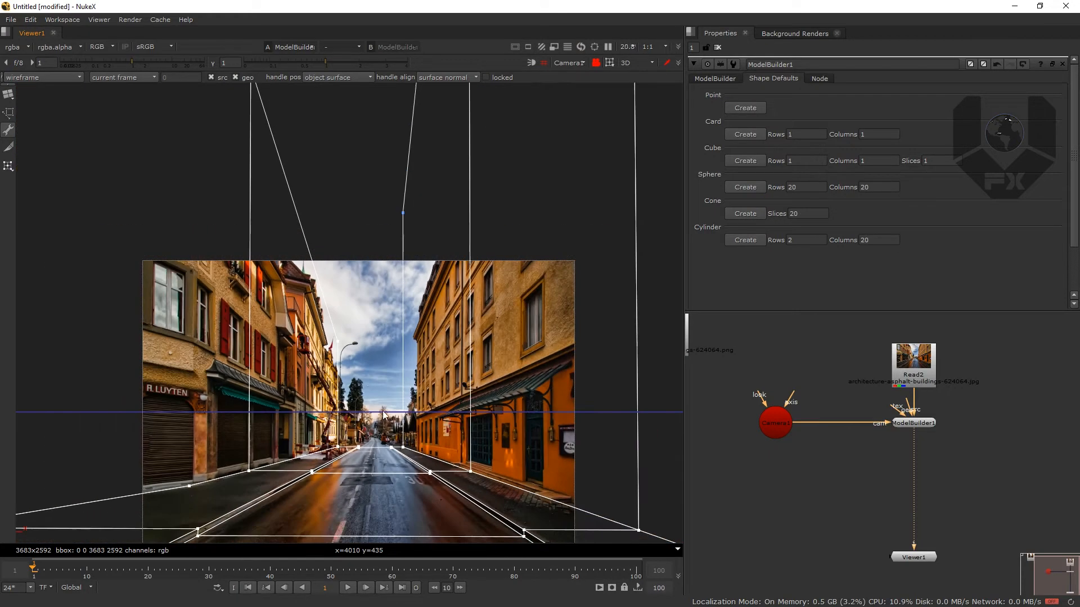
scroll(373, 384, down, 2)
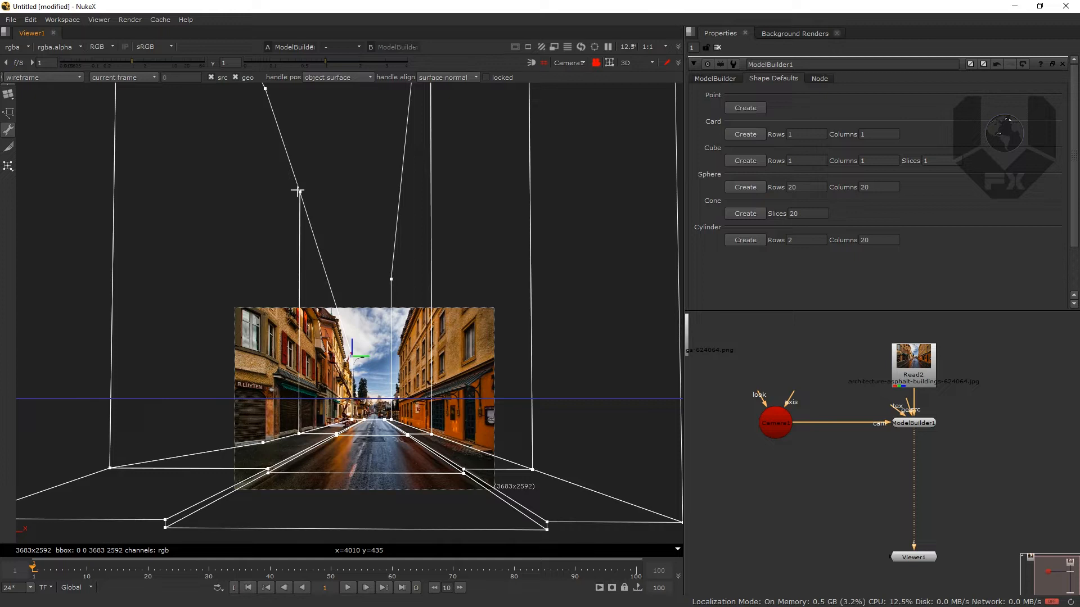
drag(342, 313, 360, 216)
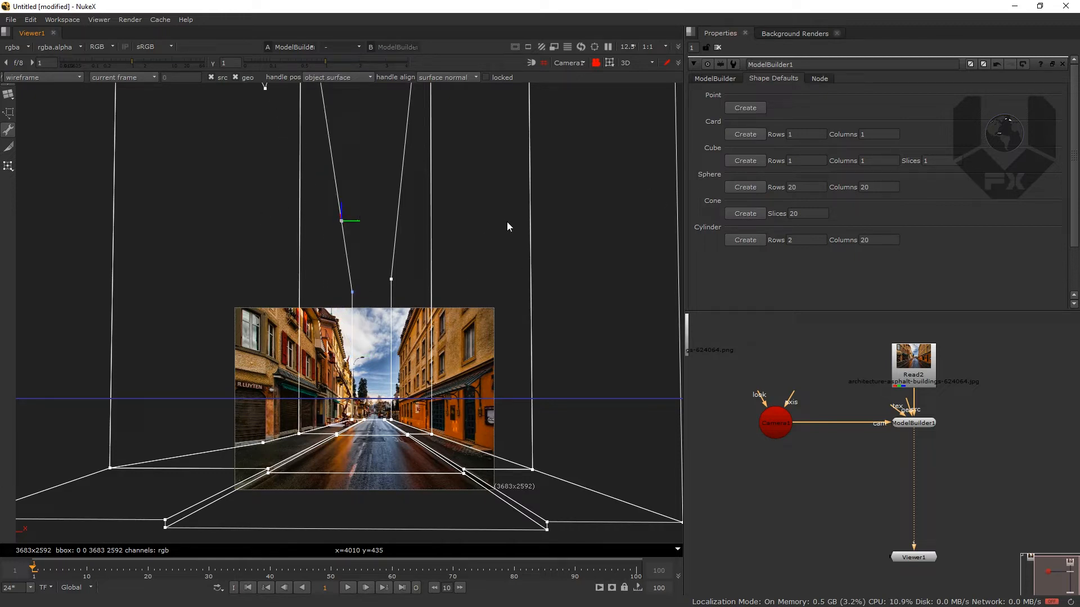
Switch to the default view and edge selection, and pick the road's far-end edge with its adjoining curb and sidewalk edges
click(585, 78)
click(593, 65)
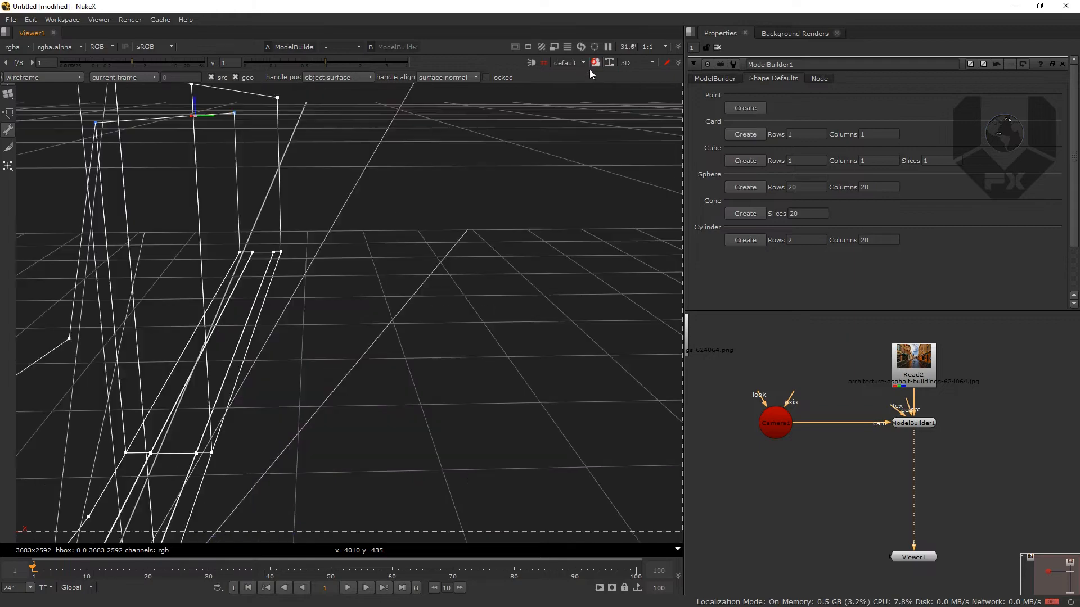
drag(263, 316, 382, 305)
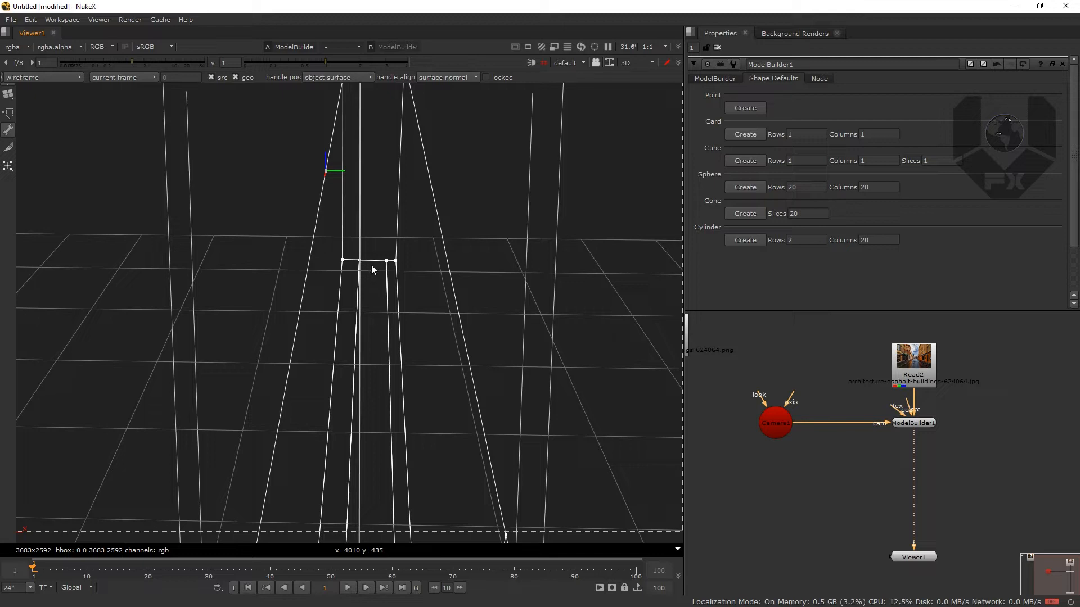
drag(356, 225, 383, 248)
right_click(385, 235)
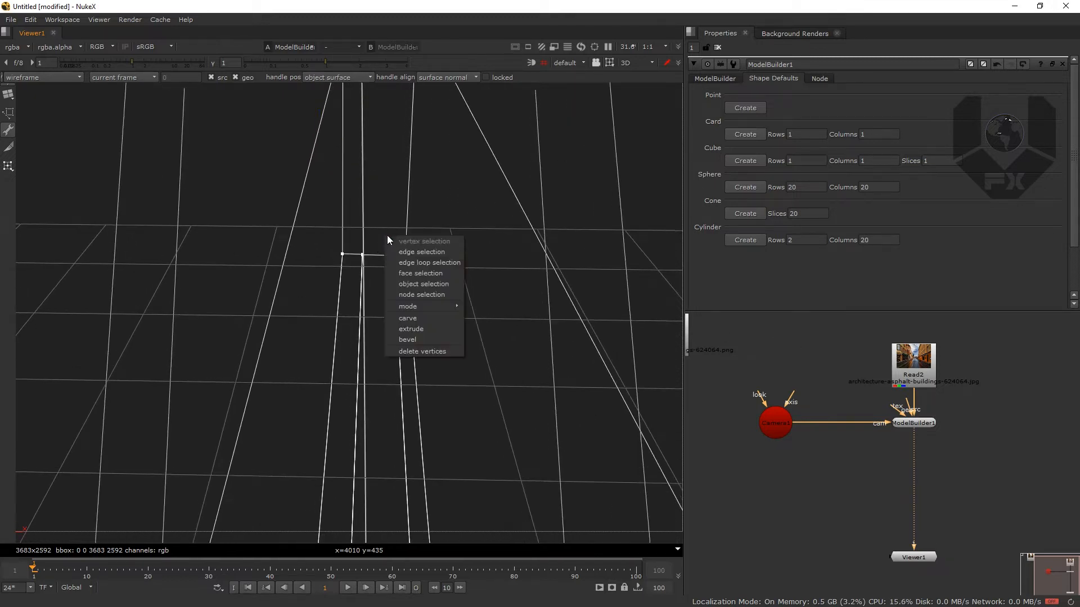
click(416, 251)
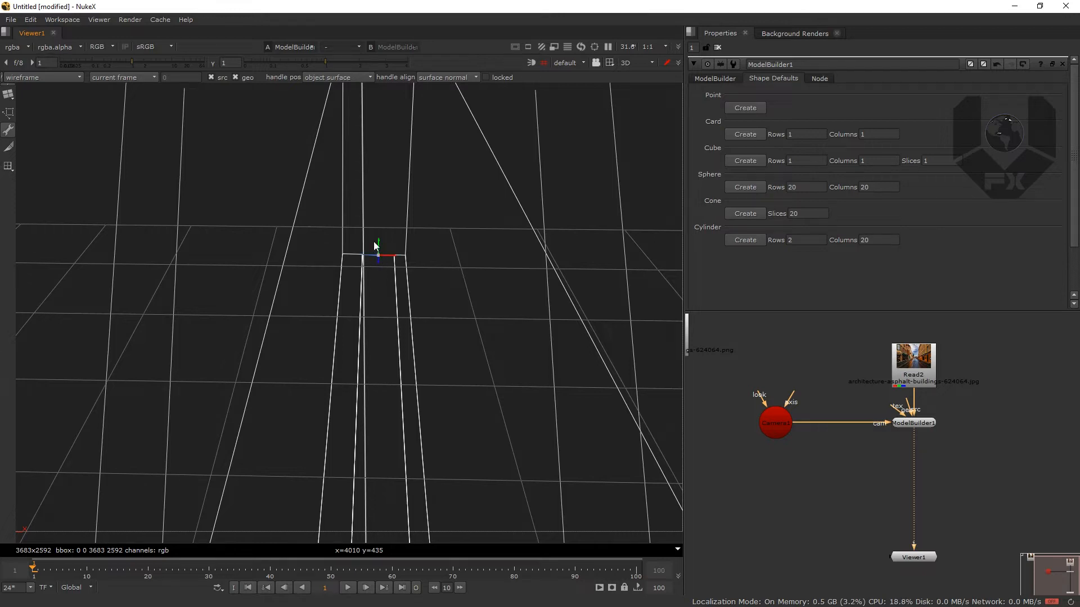
drag(382, 226, 246, 184)
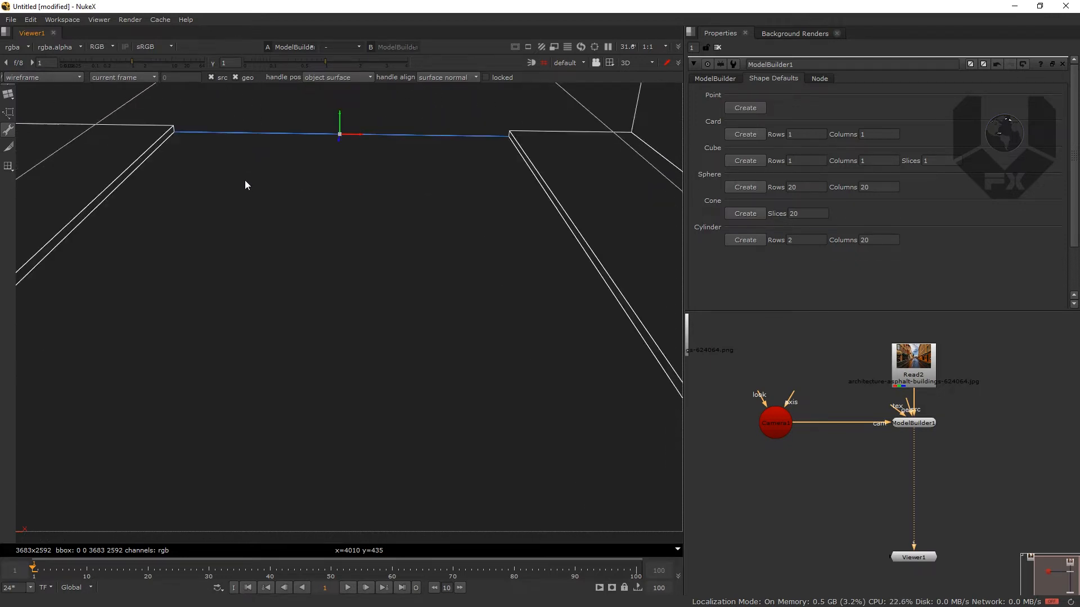
click(178, 132)
shift+click(509, 139)
click(509, 137)
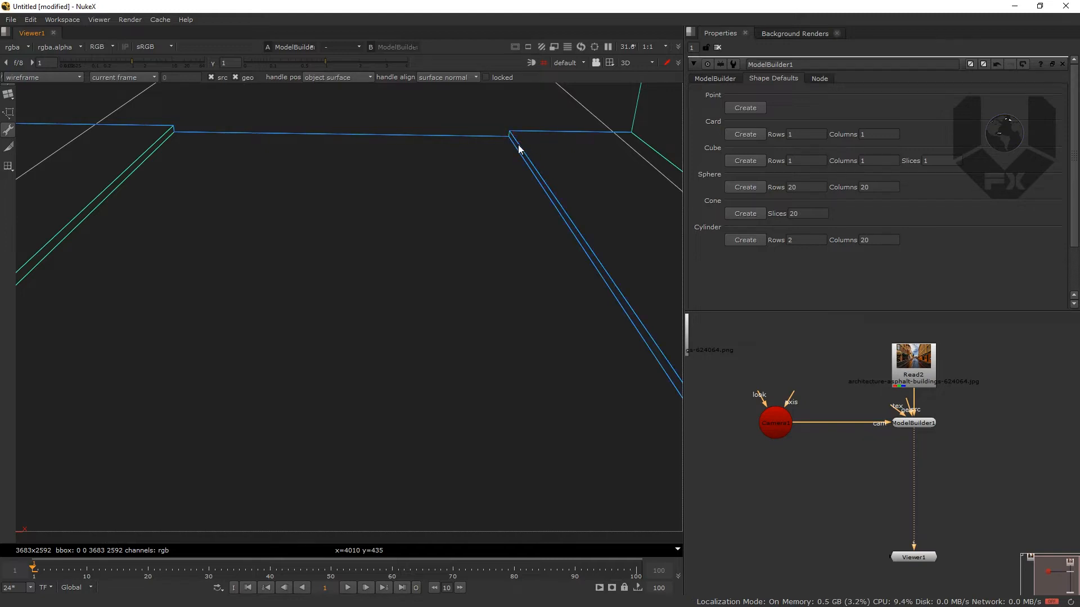
Switch to vertex selection and try to pick the curb's corner vertices at the far end of the road
drag(536, 147, 445, 207)
right_click(264, 225)
click(276, 221)
drag(258, 200, 361, 241)
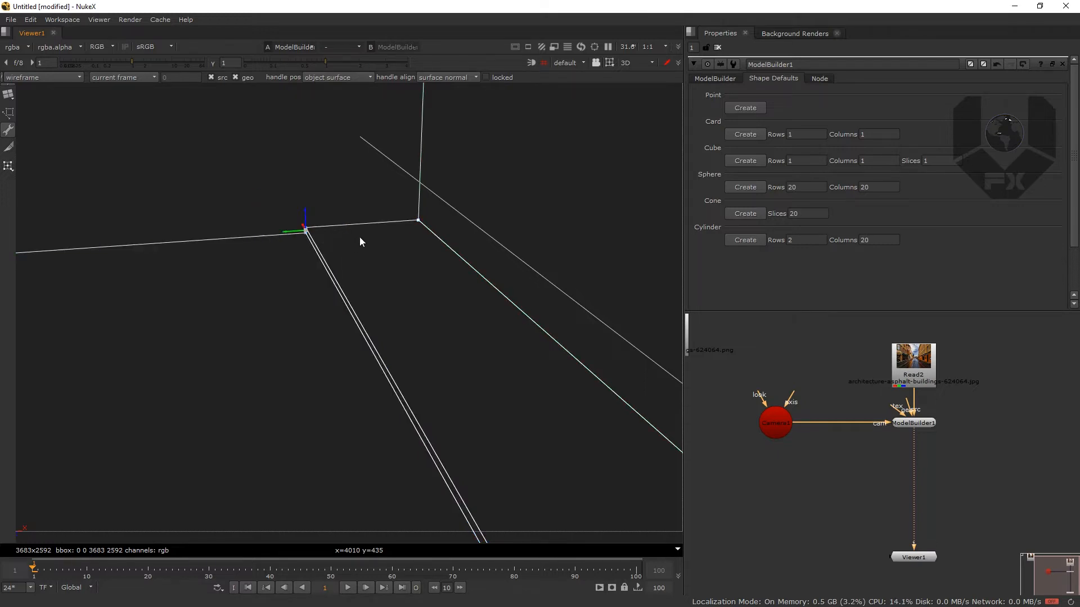
drag(364, 190, 449, 243)
key(f)
drag(342, 209, 326, 203)
drag(280, 235, 385, 291)
drag(160, 224, 72, 293)
drag(308, 243, 330, 283)
Switch back to edge selection and select the road and sidewalk edges across the street's far end
right_click(338, 230)
click(365, 248)
drag(265, 258, 203, 290)
scroll(343, 293, up, 2)
scroll(337, 292, down, 2)
scroll(338, 293, down, 1)
scroll(340, 294, up, 3)
scroll(343, 295, down, 1)
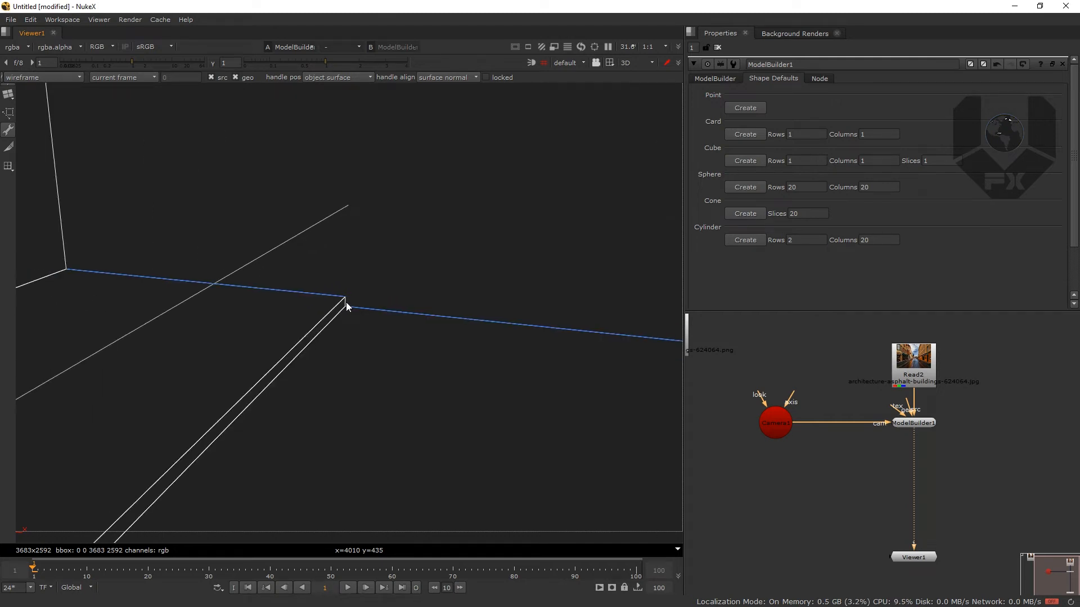
drag(364, 312, 449, 323)
Extrude the selected far-end edges and raise them into an end wall closing off the street
right_click(554, 246)
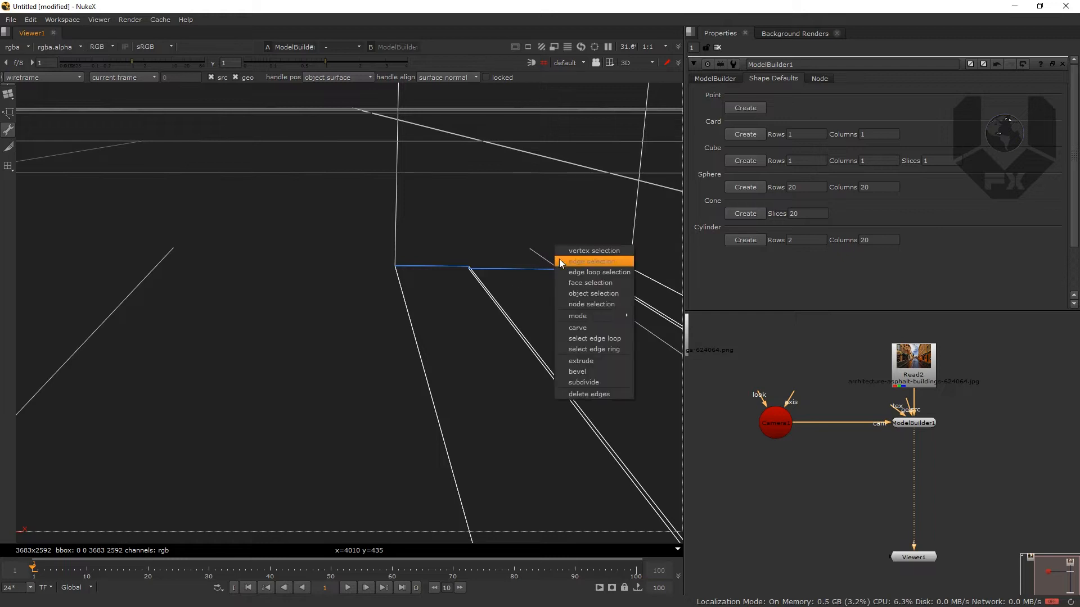
click(590, 362)
drag(527, 271, 505, 249)
drag(383, 132, 415, 111)
drag(440, 177, 390, 332)
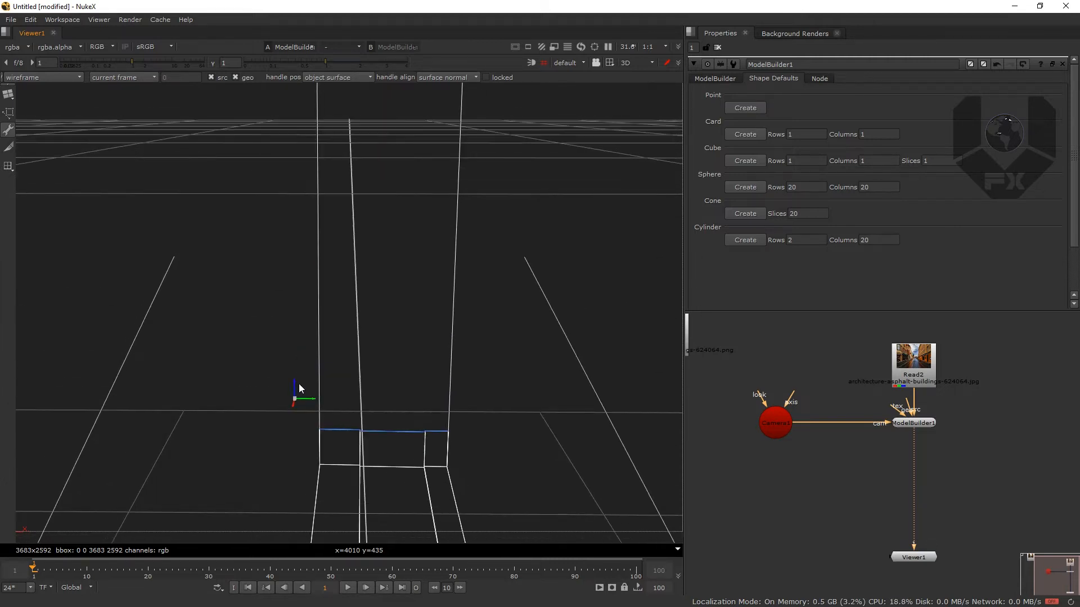
drag(295, 386, 323, 93)
drag(352, 185, 328, 294)
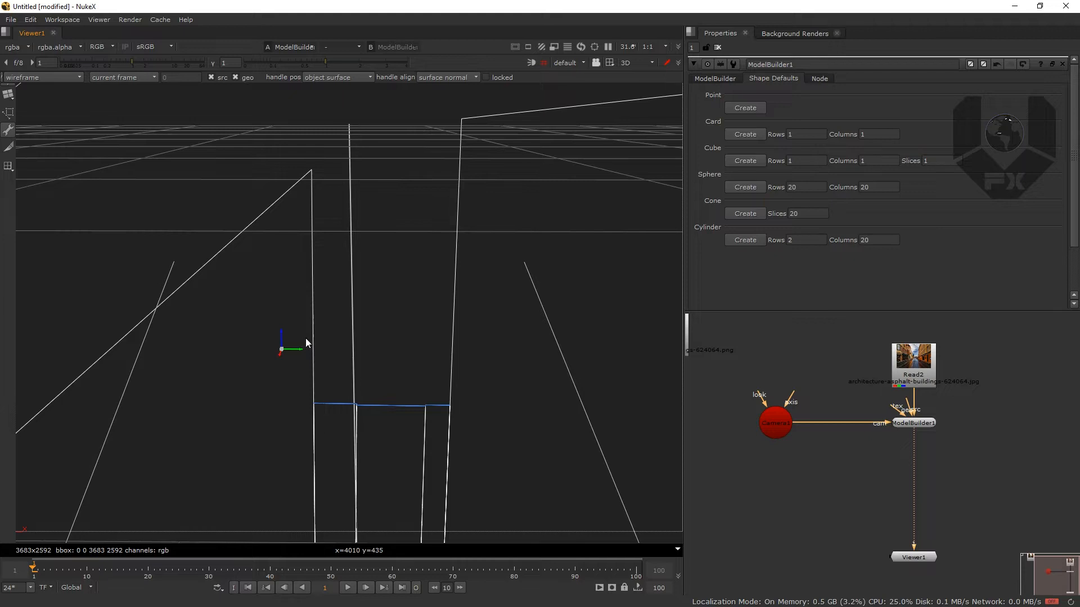
drag(281, 337, 337, 209)
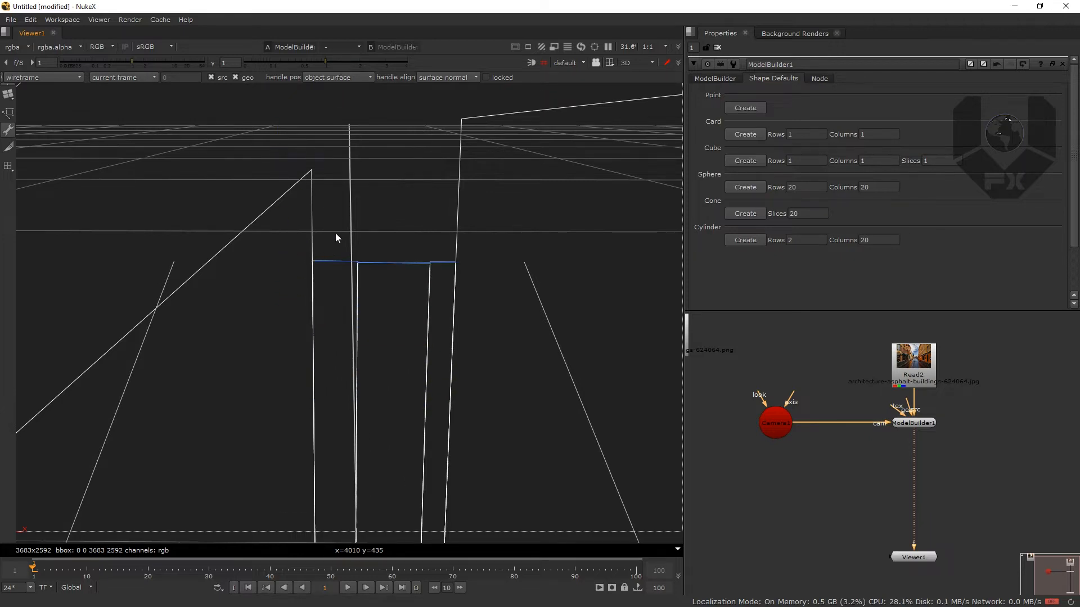
Look through Camera1 and raise the end wall's top edges above the upper edge of the photo
click(567, 63)
click(576, 88)
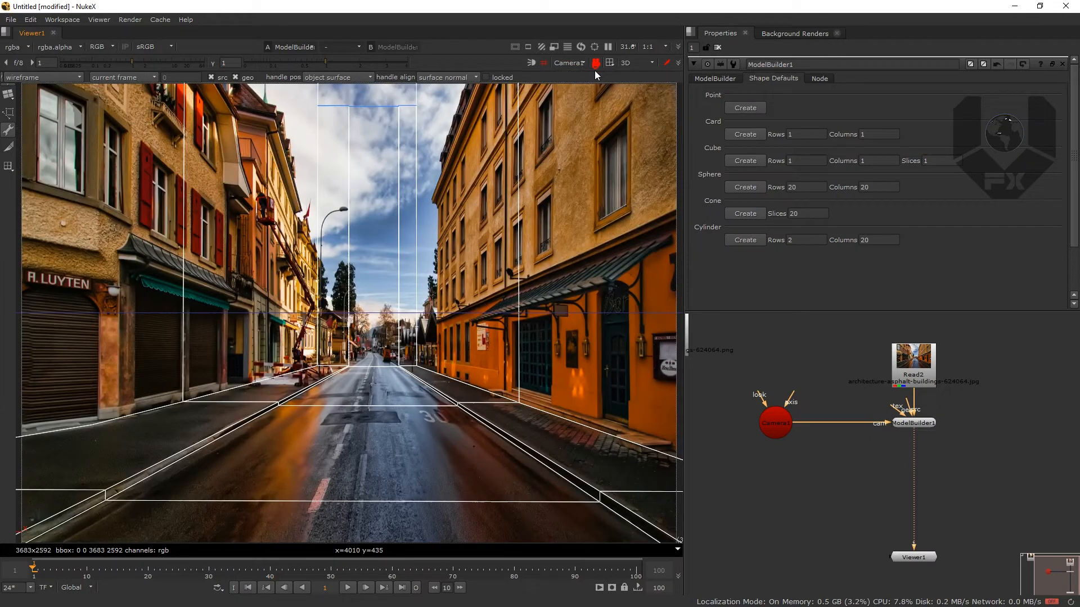
scroll(366, 208, down, 6)
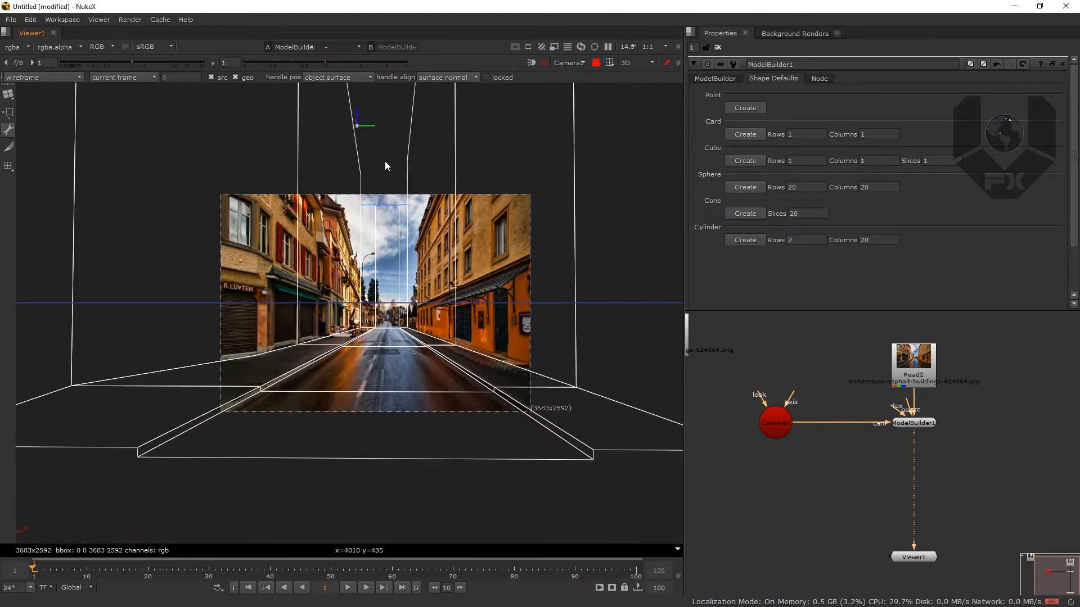
drag(374, 158, 374, 199)
drag(358, 159, 375, 101)
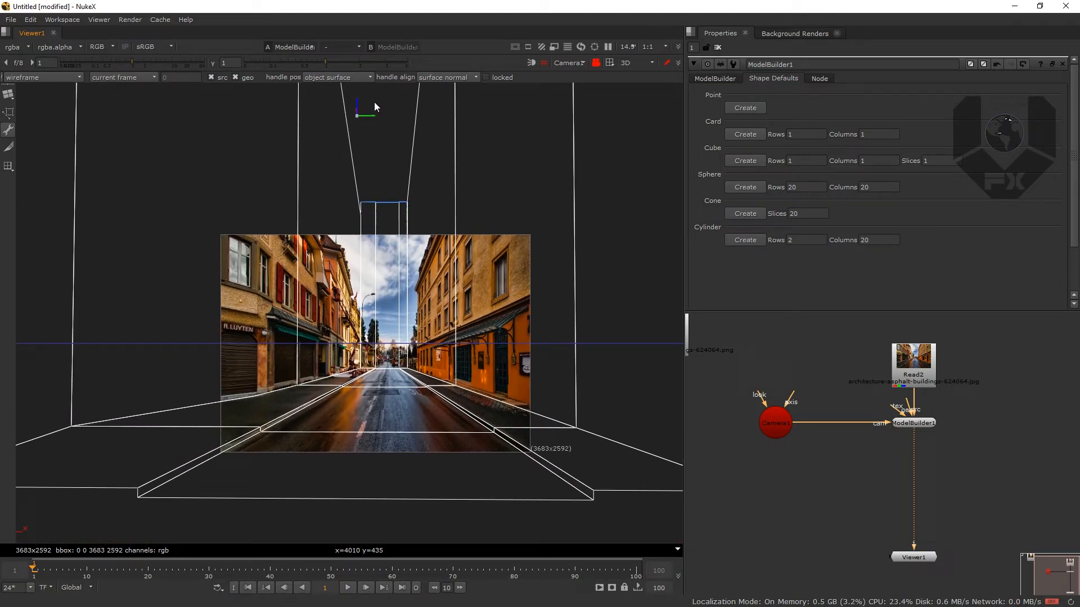
Switch to vertex selection, select the end wall's top vertices and scale them horizontally so the top extends past both side walls
scroll(383, 207, up, 9)
right_click(345, 194)
click(365, 191)
drag(277, 162, 512, 212)
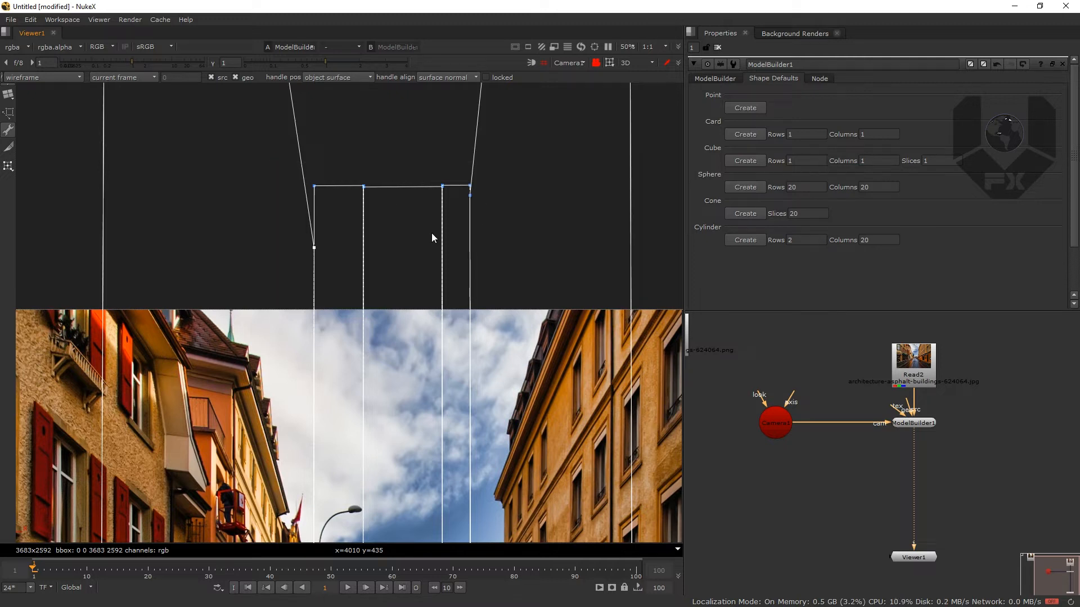
drag(286, 164, 487, 189)
key(ctrl)
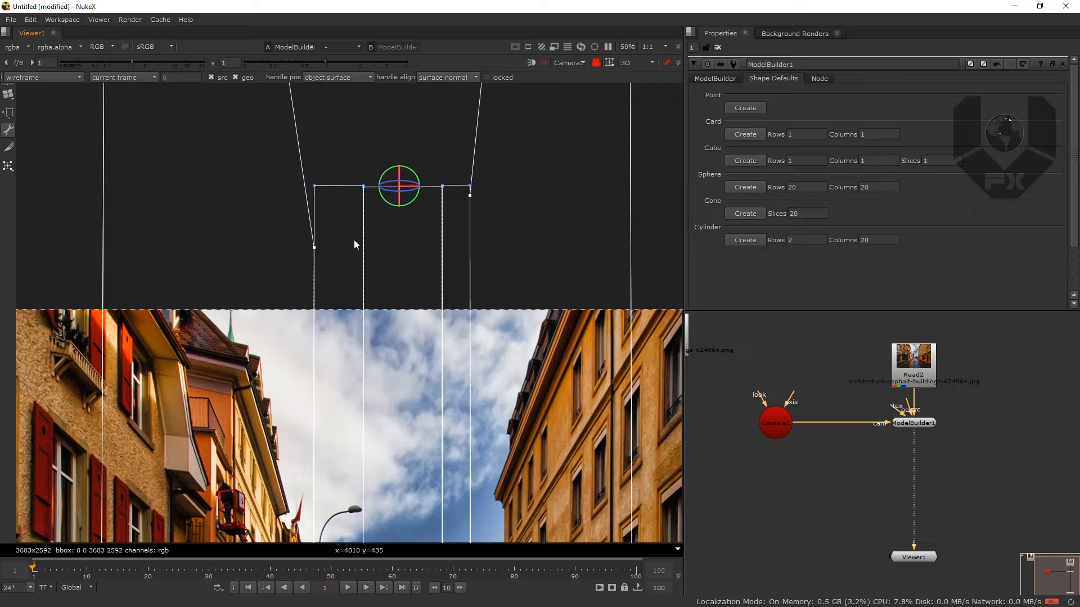
drag(415, 187, 457, 186)
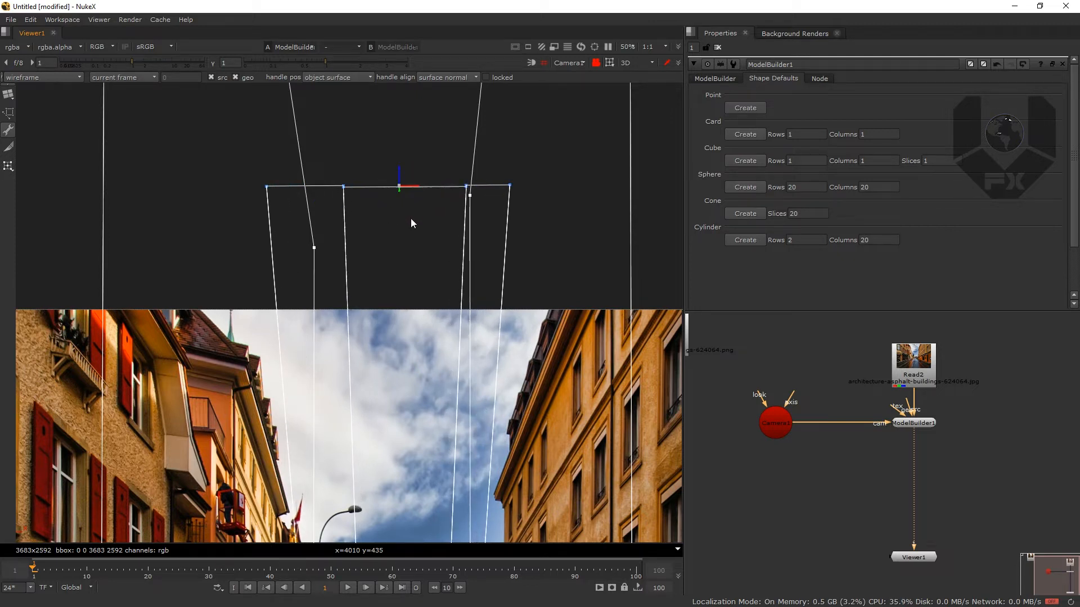
Examine the end wall's fit against the photo and its shape from the default view, ending in the Camera1 view
mouse_move(374, 318)
mouse_down()
mouse_move(393, 198)
mouse_move(384, 170)
mouse_up()
drag(390, 335, 390, 224)
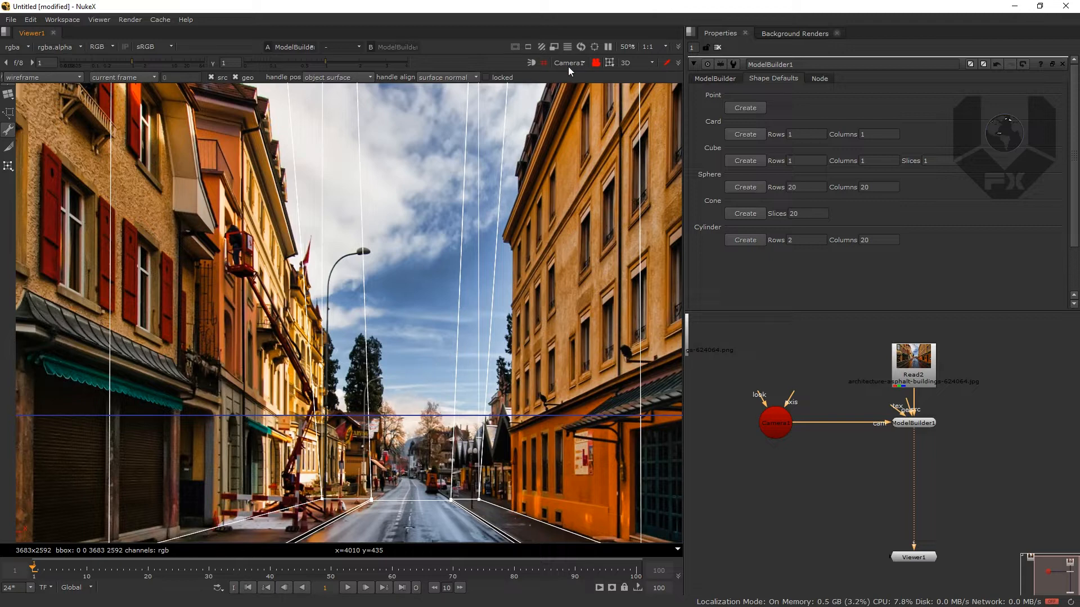
click(598, 63)
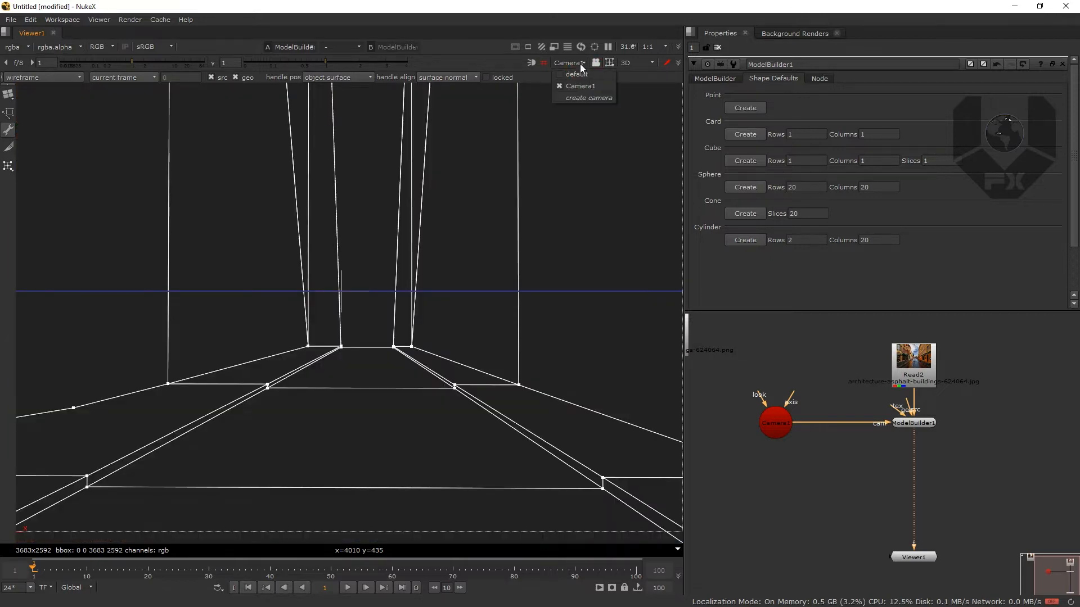
click(581, 64)
click(583, 77)
scroll(361, 307, down, 5)
drag(367, 274, 434, 248)
scroll(438, 243, up, 5)
drag(490, 196, 447, 238)
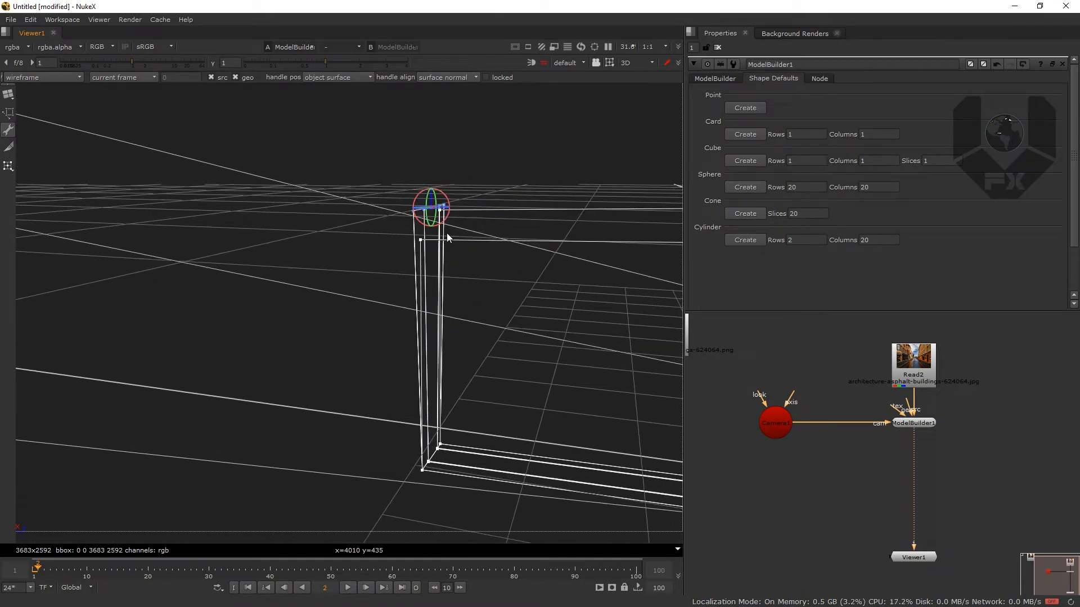
scroll(467, 234, up, 3)
drag(458, 175, 462, 176)
mouse_move(473, 237)
mouse_down()
mouse_move(511, 244)
mouse_move(254, 251)
mouse_move(308, 253)
mouse_move(290, 162)
mouse_move(344, 140)
mouse_move(319, 288)
mouse_move(390, 234)
mouse_move(393, 319)
mouse_move(379, 322)
mouse_move(479, 237)
mouse_up()
click(561, 65)
click(575, 83)
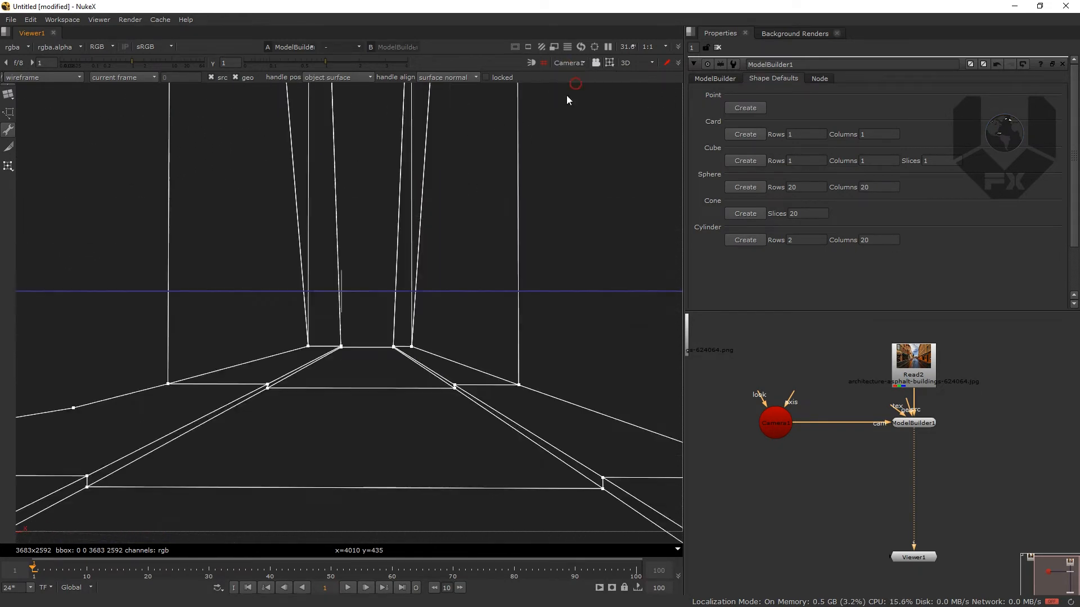
click(595, 63)
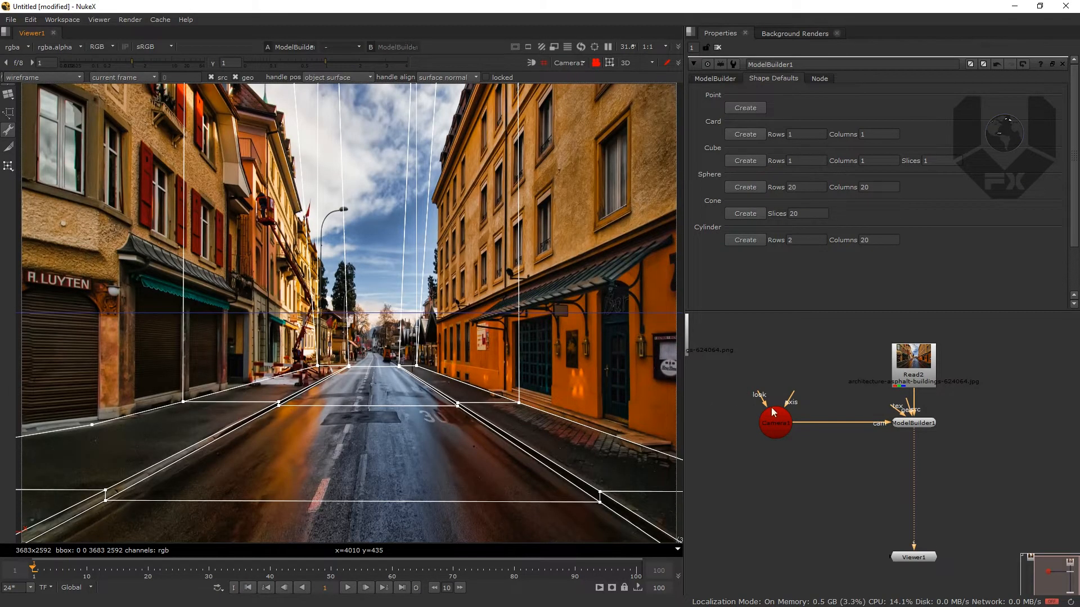
Bake the selected geometry Card1 out of ModelBuilder1 as a separate node
scroll(759, 370, down, 3)
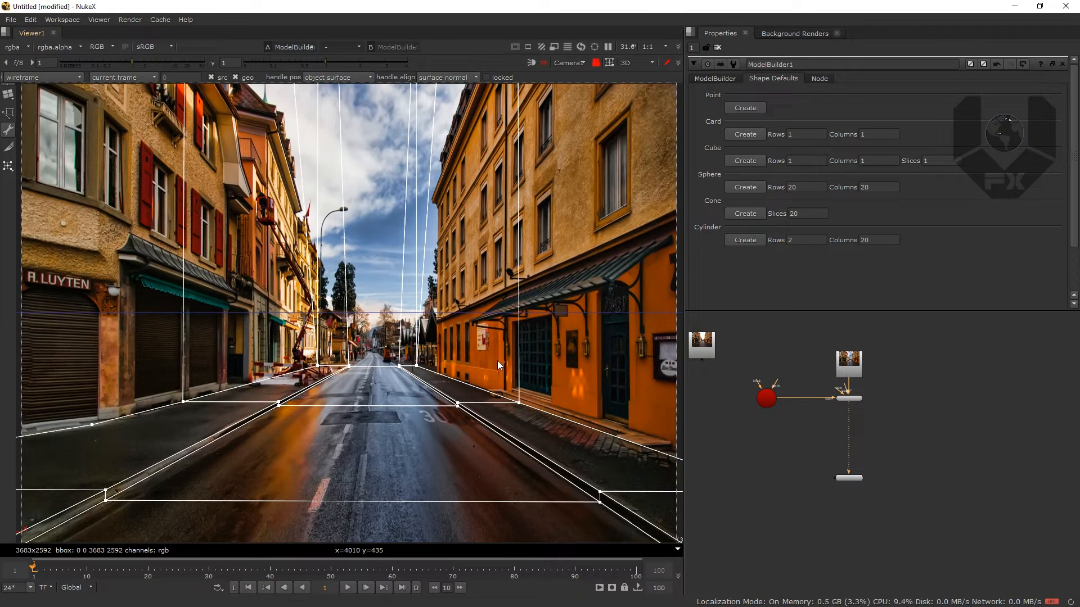
scroll(472, 419, down, 3)
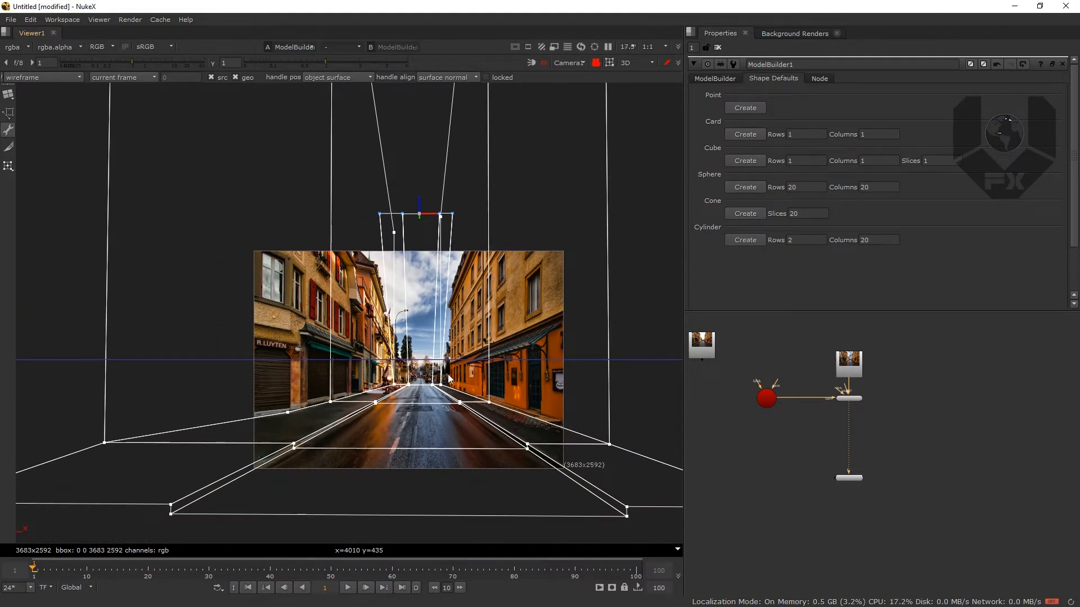
scroll(447, 375, up, 2)
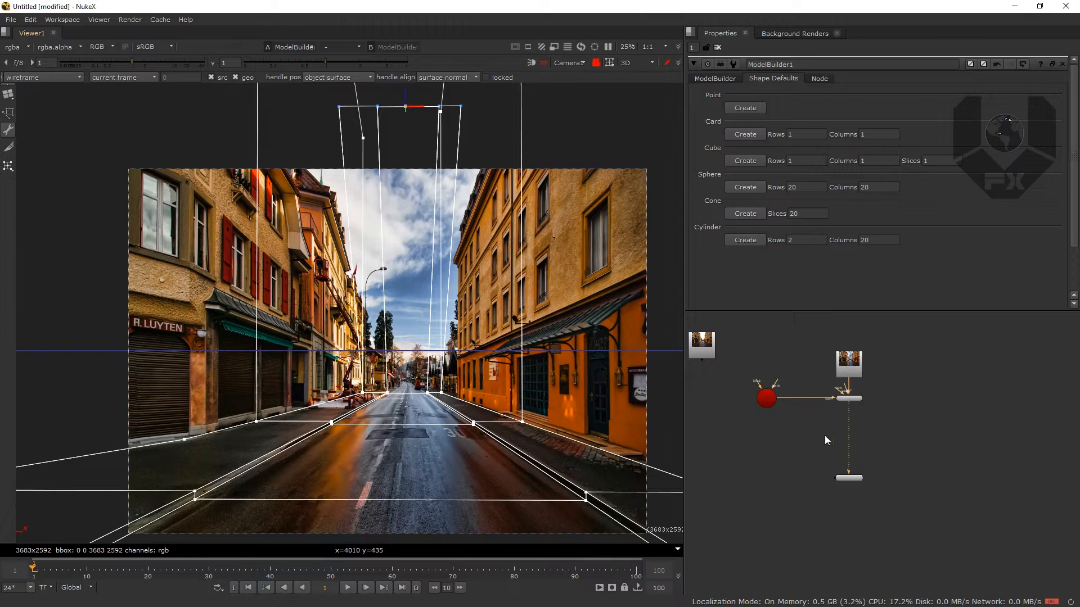
click(745, 134)
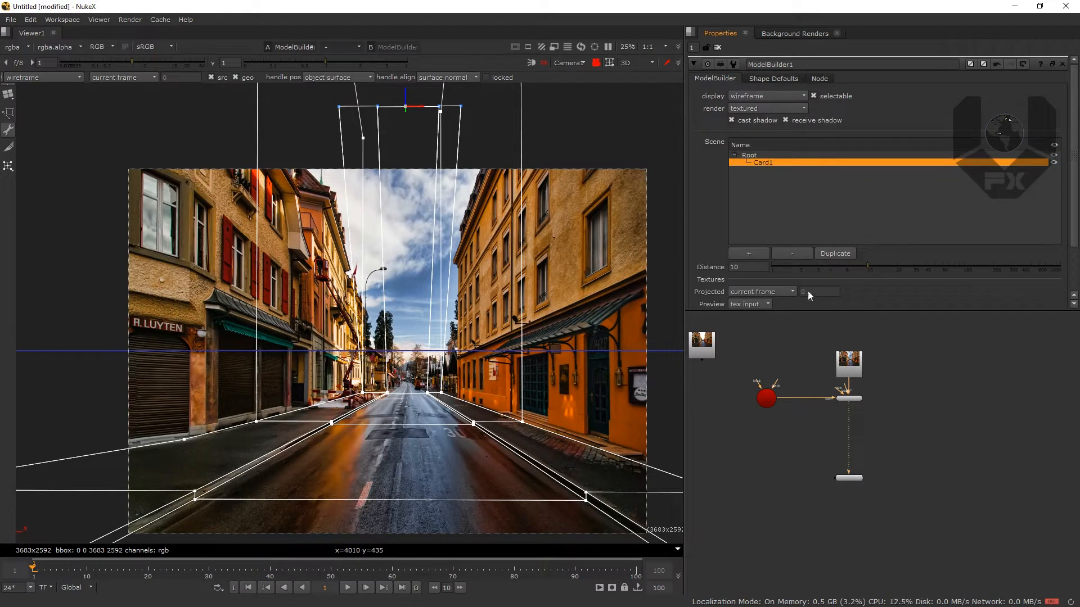
scroll(848, 282, down, 3)
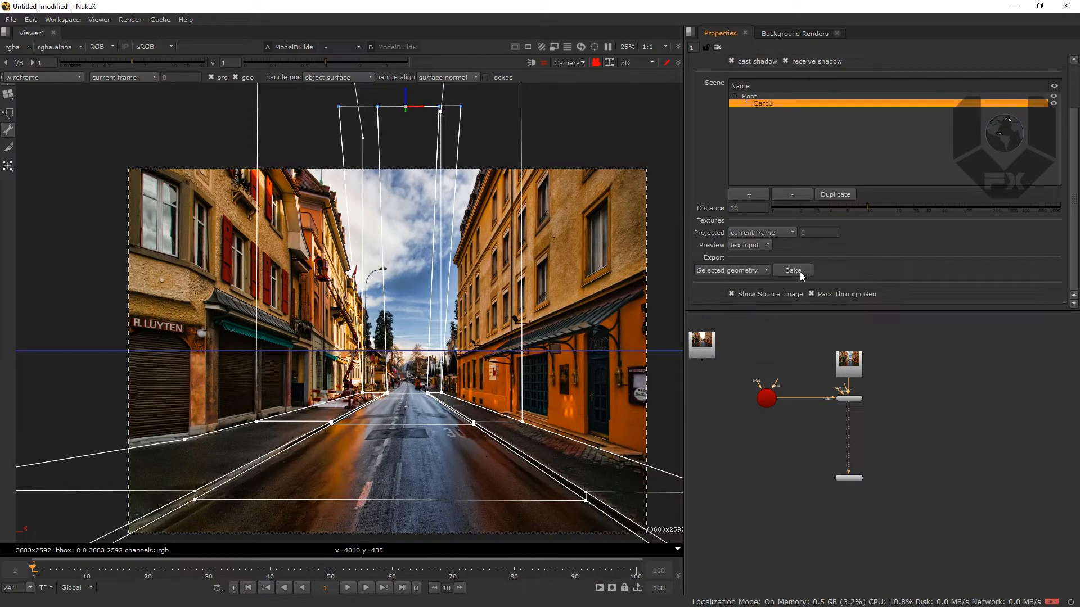
click(801, 272)
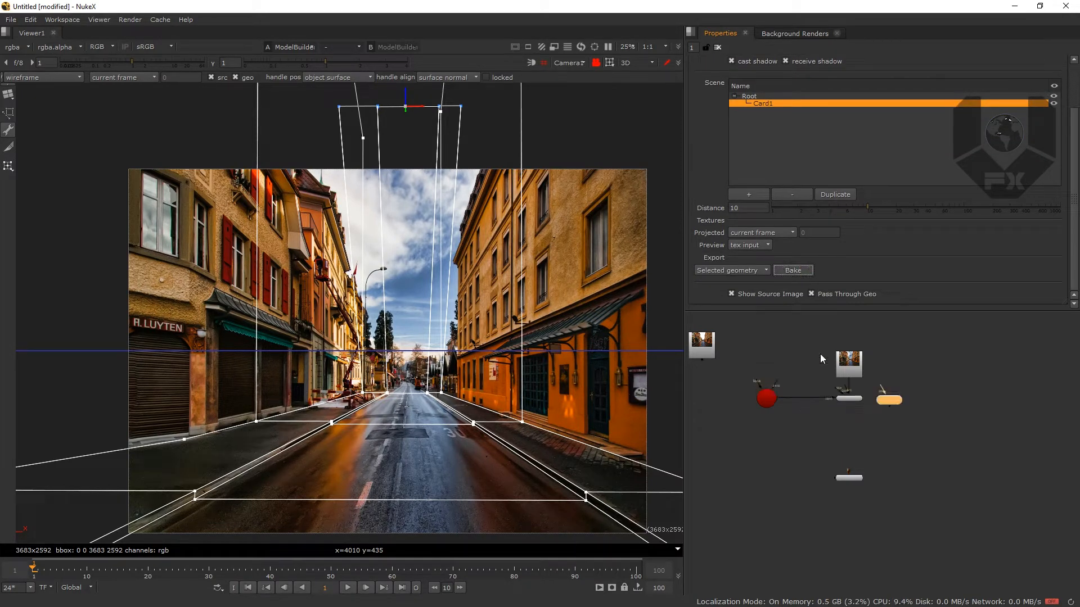
Move the baked Card1 geometry node farther away from ModelBuilder1 in the node graph and deselect it
scroll(894, 404, up, 3)
drag(892, 384, 928, 386)
scroll(825, 417, up, 2)
click(824, 418)
drag(801, 401, 891, 419)
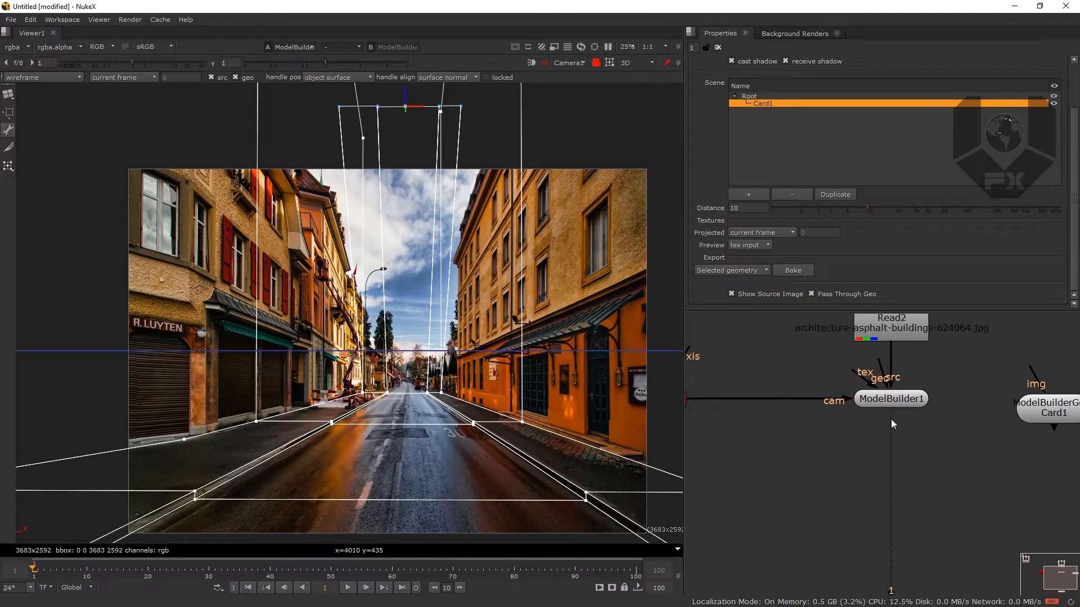
Disconnect ModelBuilder1 from Read2, Camera1 and the viewer, and move it aside in the node graph
scroll(889, 420, down, 2)
ctrl+click(889, 408)
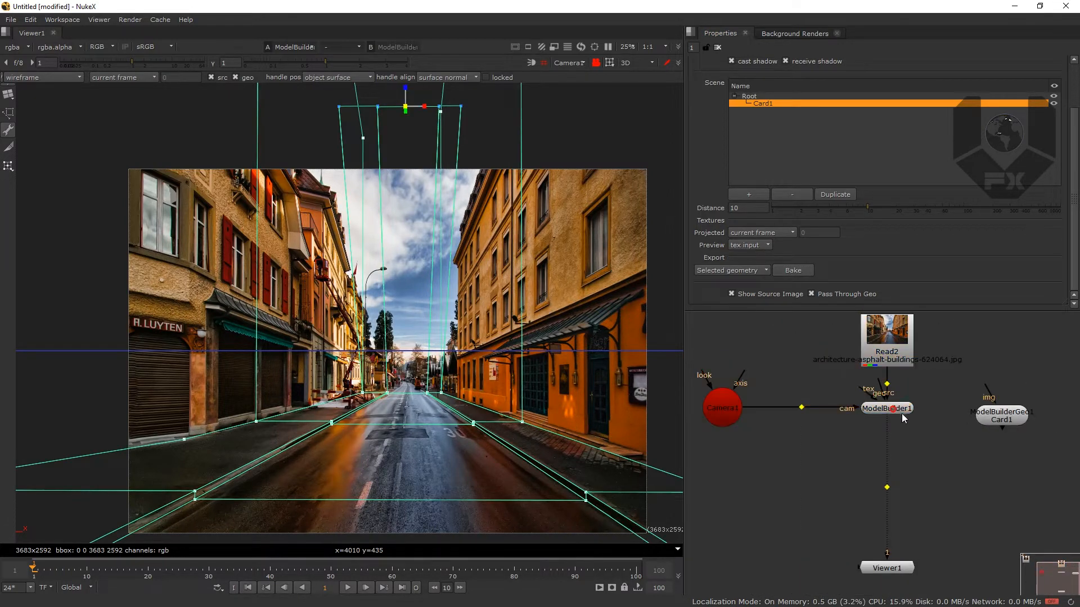
ctrl+click(892, 408)
drag(891, 410, 904, 411)
key(Delete)
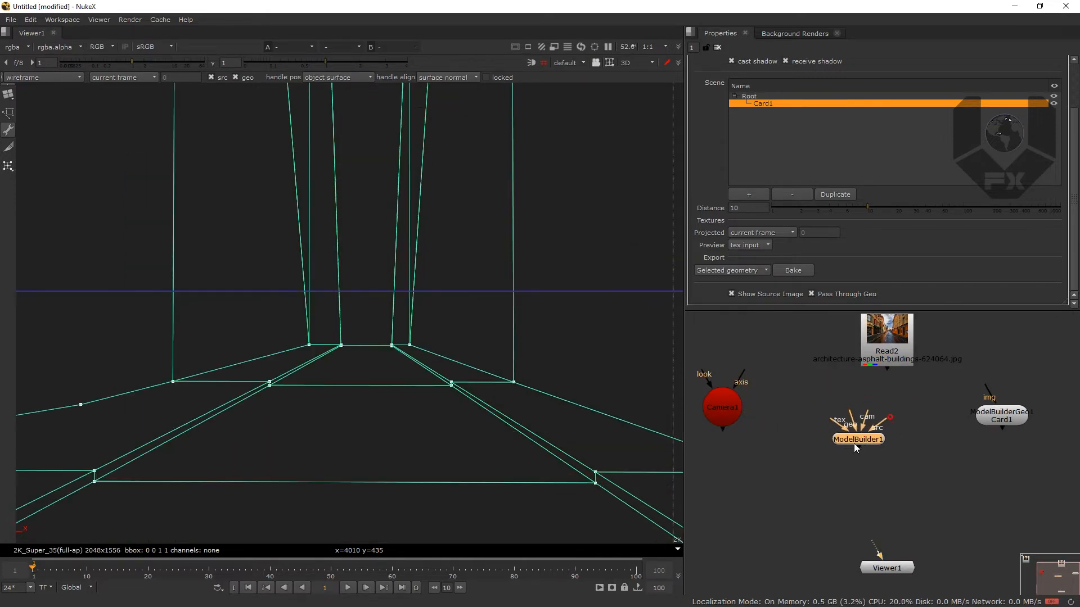
drag(753, 421, 799, 436)
Place the baked Card1 geometry node between Read2 and Viewer1, and move Read2 up to make room
drag(1021, 422, 926, 450)
scroll(915, 393, down, 3)
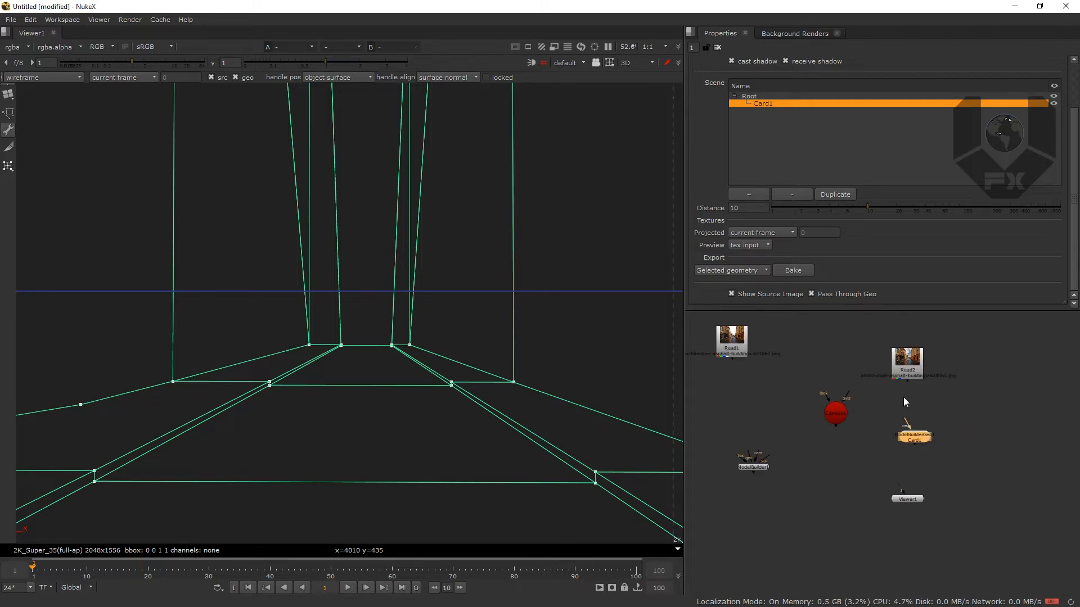
drag(912, 367, 914, 340)
Add a Project3D node below Read2, bring Camera1 beside it and connect the camera to its cam input
key(Tab)
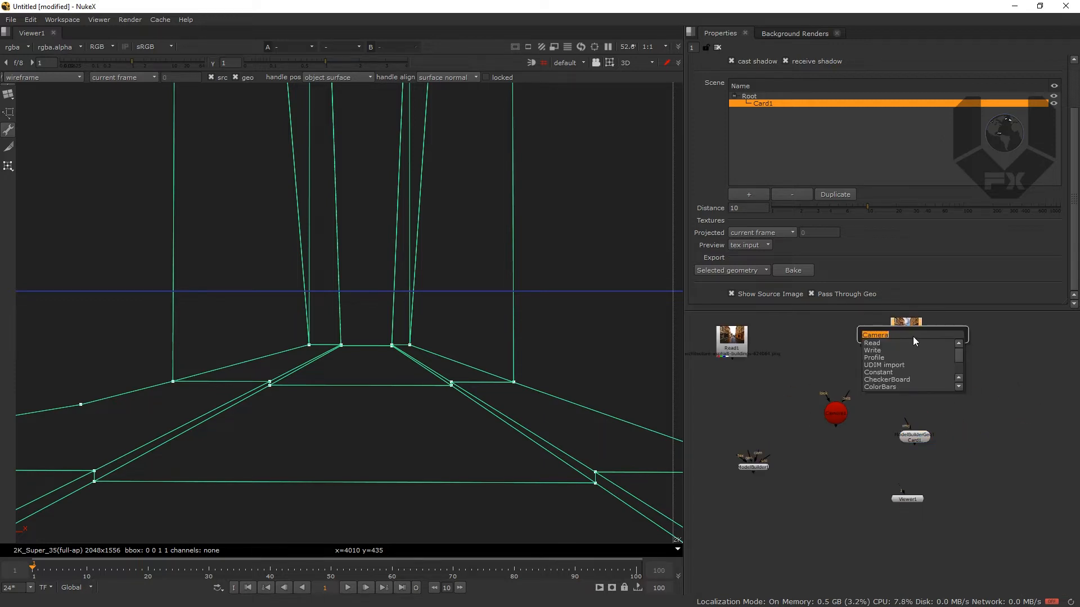
text(proje)
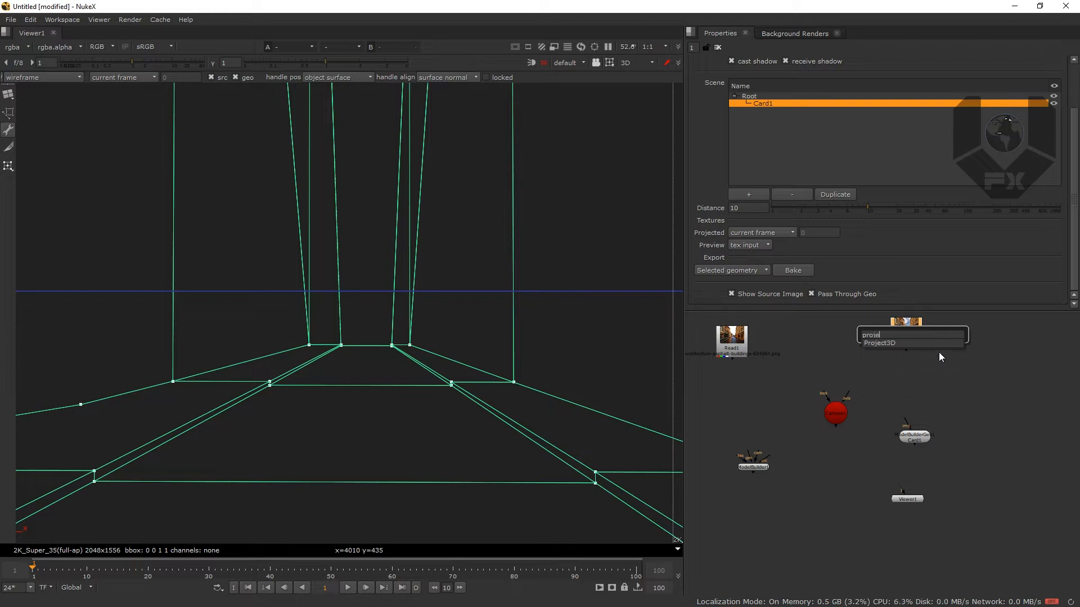
click(897, 346)
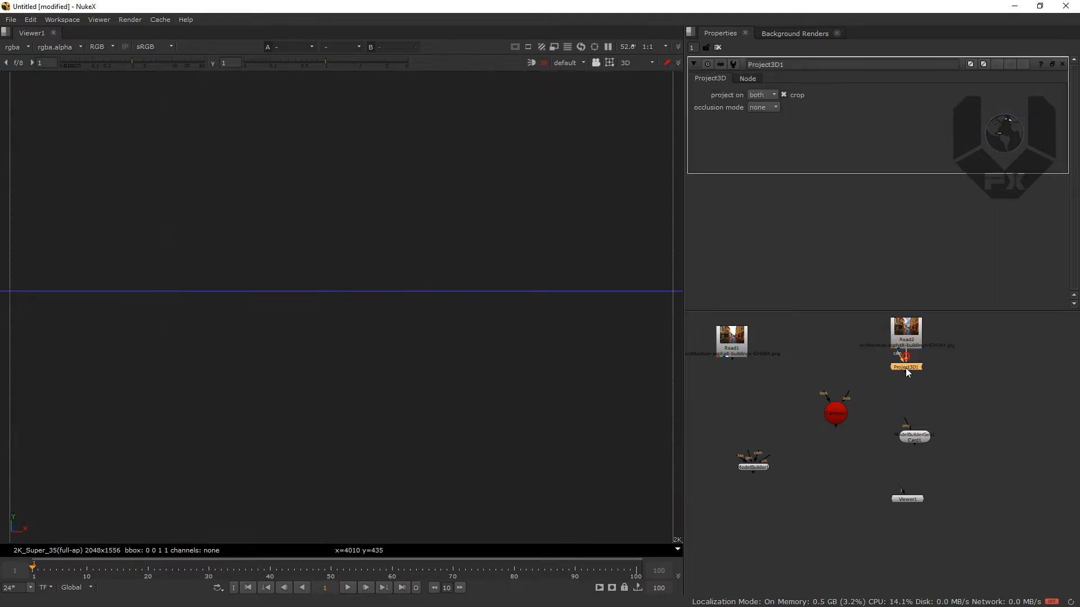
drag(909, 373, 909, 381)
drag(831, 418, 838, 384)
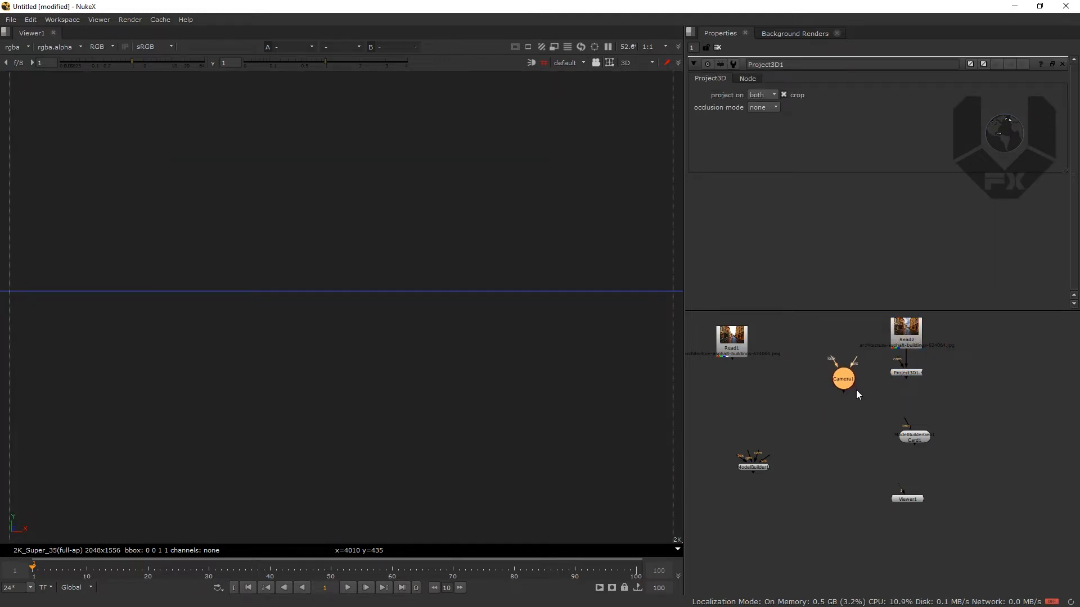
drag(905, 364, 840, 378)
Connect the baked Card1 geometry's img input to Project3D1 and show the geometry in the viewer
scroll(919, 420, up, 4)
mouse_move(904, 429)
mouse_down()
mouse_move(901, 325)
mouse_move(896, 443)
mouse_move(888, 423)
mouse_up()
key(1)
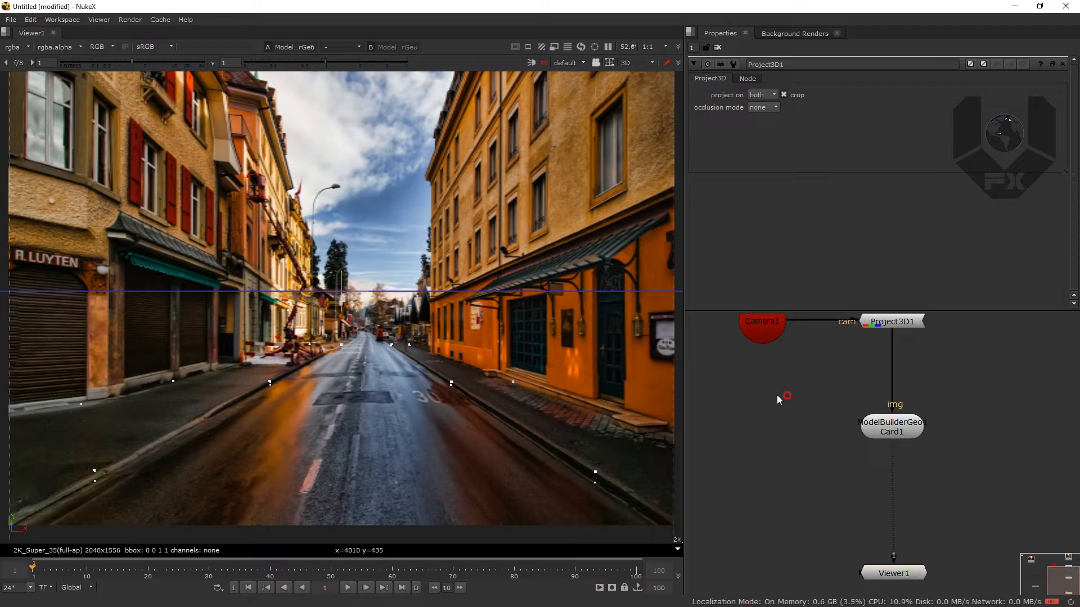
Add a ScanlineRender node between the baked Card1 geometry and Viewer1, and space the nodes out vertically
scroll(776, 388, down, 2)
click(851, 416)
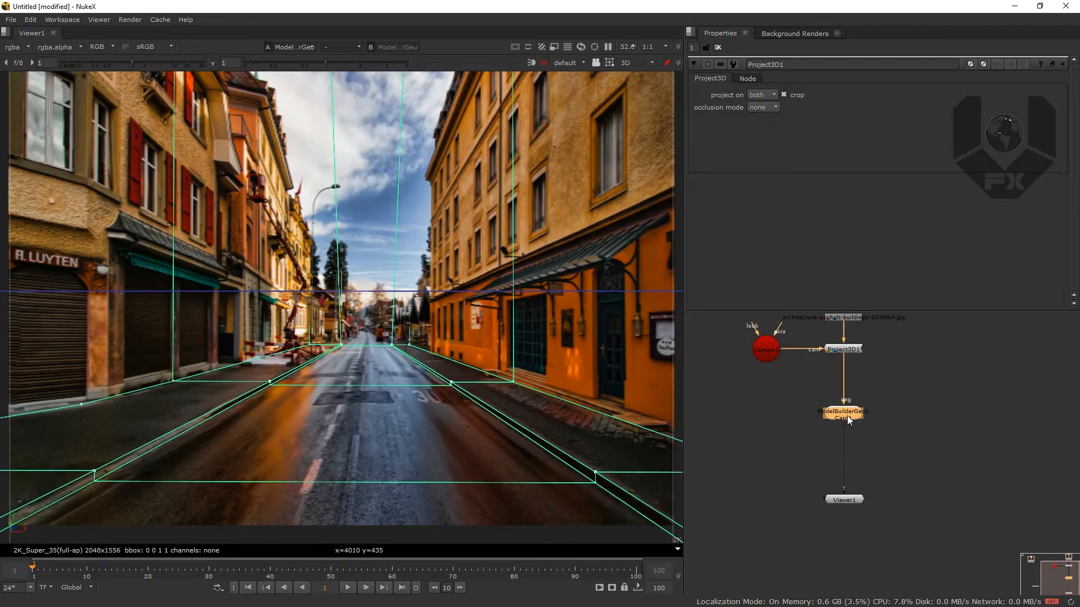
key(Tab)
text(scan)
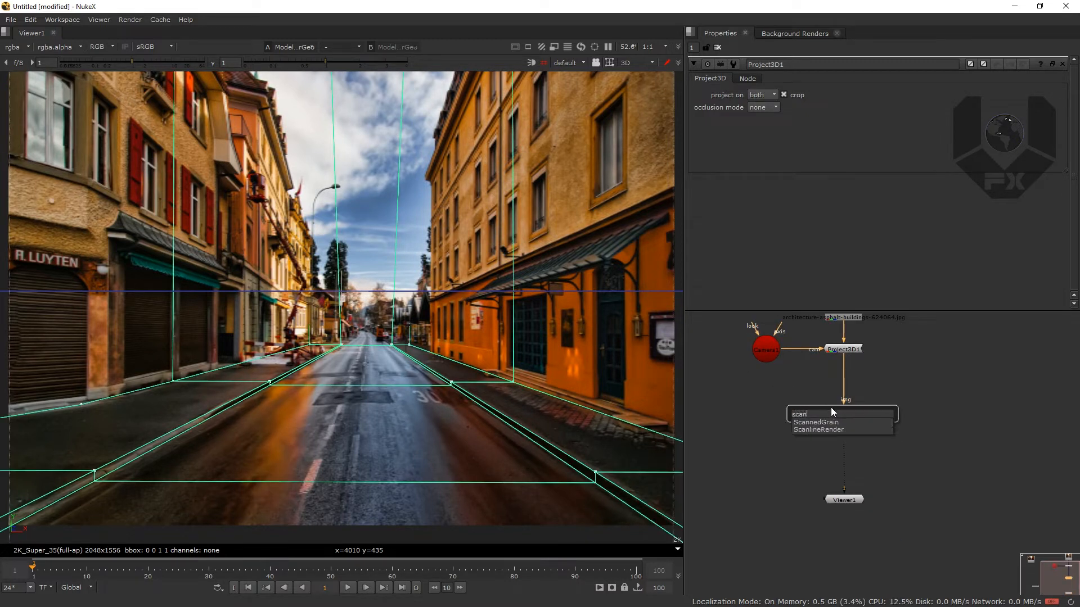
key(Return)
drag(883, 419, 841, 457)
drag(837, 501, 859, 585)
click(852, 456)
drag(854, 521, 855, 540)
Duplicate Camera1 and connect the copy to the ScanlineRender node's cam input
drag(755, 405, 787, 345)
click(761, 350)
key(ctrl)
key(ctrl+c)
key(ctrl+v)
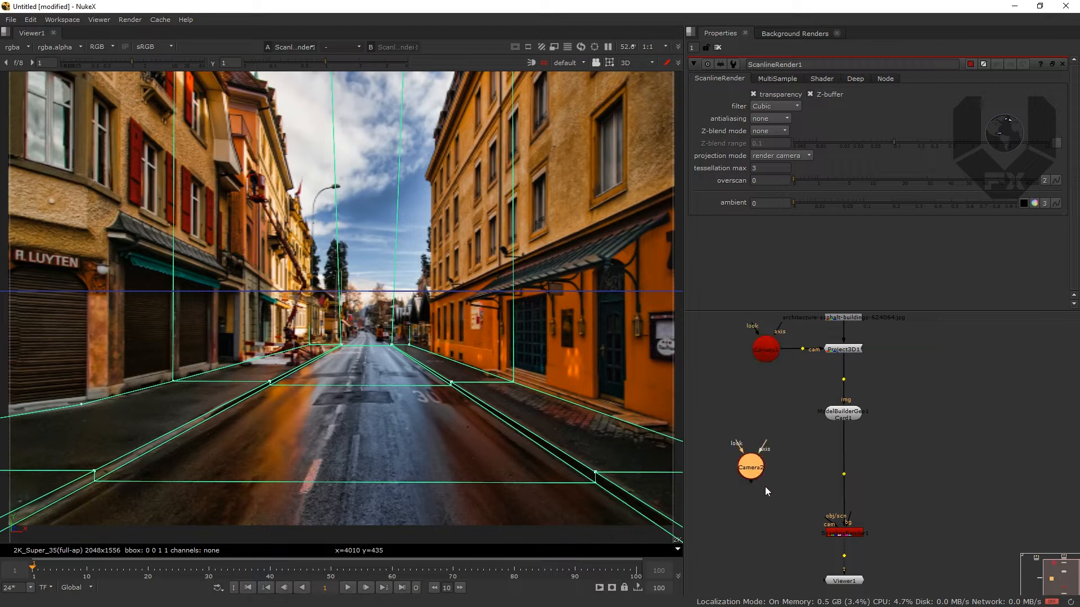
drag(829, 524, 764, 527)
Rename the camera feeding the ScanlineRender node as render_cam
double_click(765, 526)
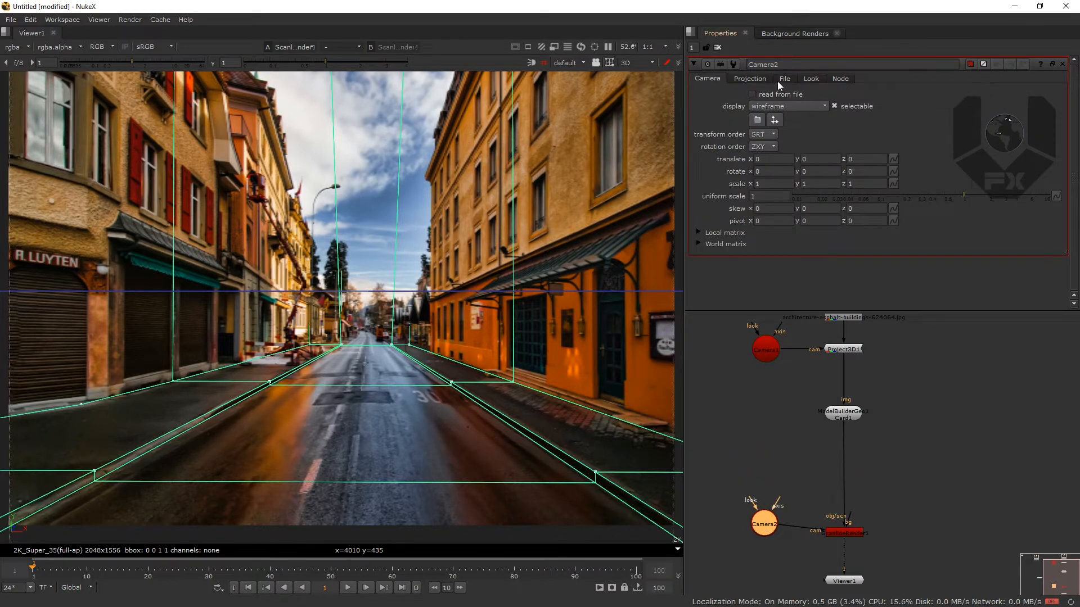
drag(786, 64, 731, 65)
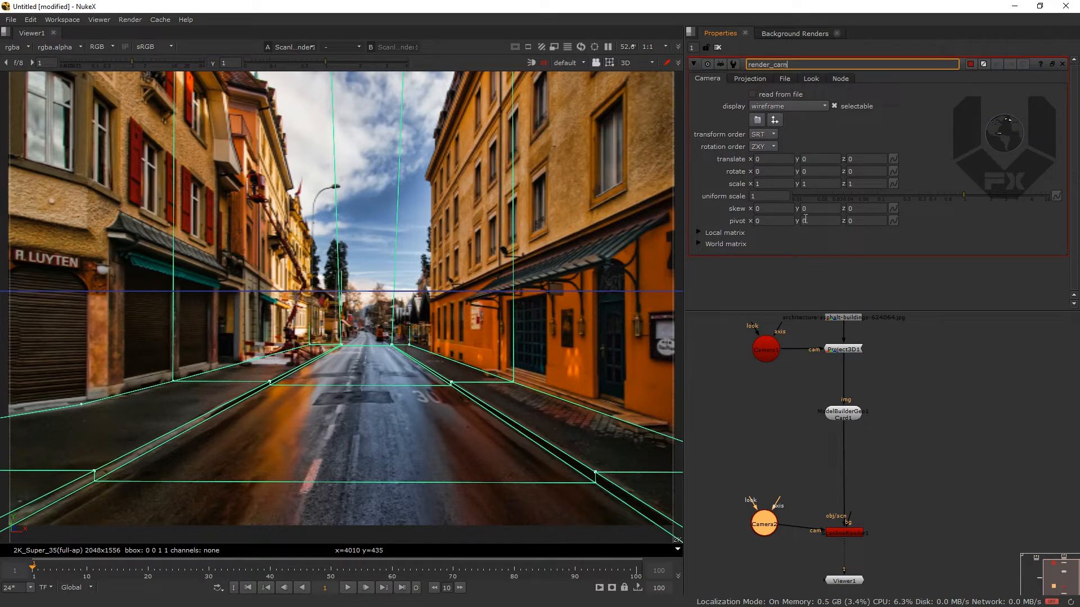
click(739, 379)
Rename the camera feeding Project3D1 as projection_cam, and line both cameras up beside the nodes they feed
double_click(764, 352)
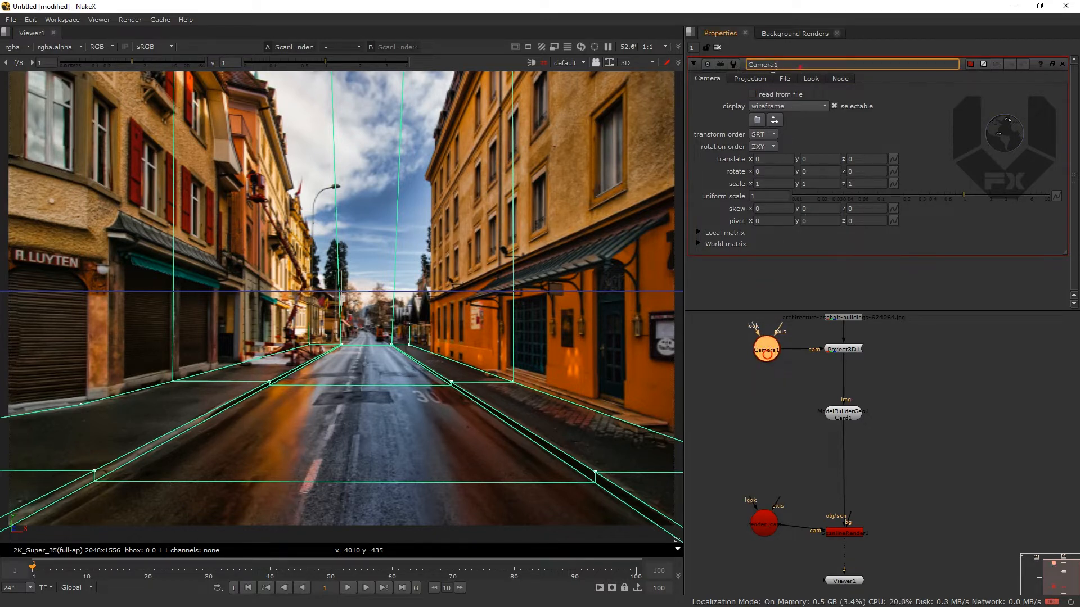
text(projecti)
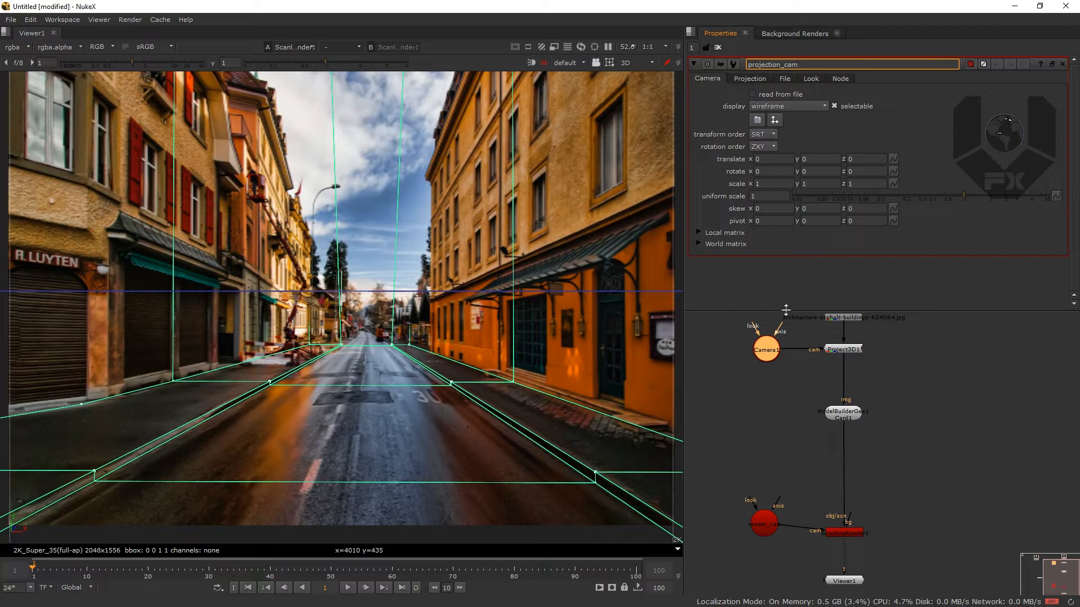
text(on_cam)
key(Return)
click(738, 410)
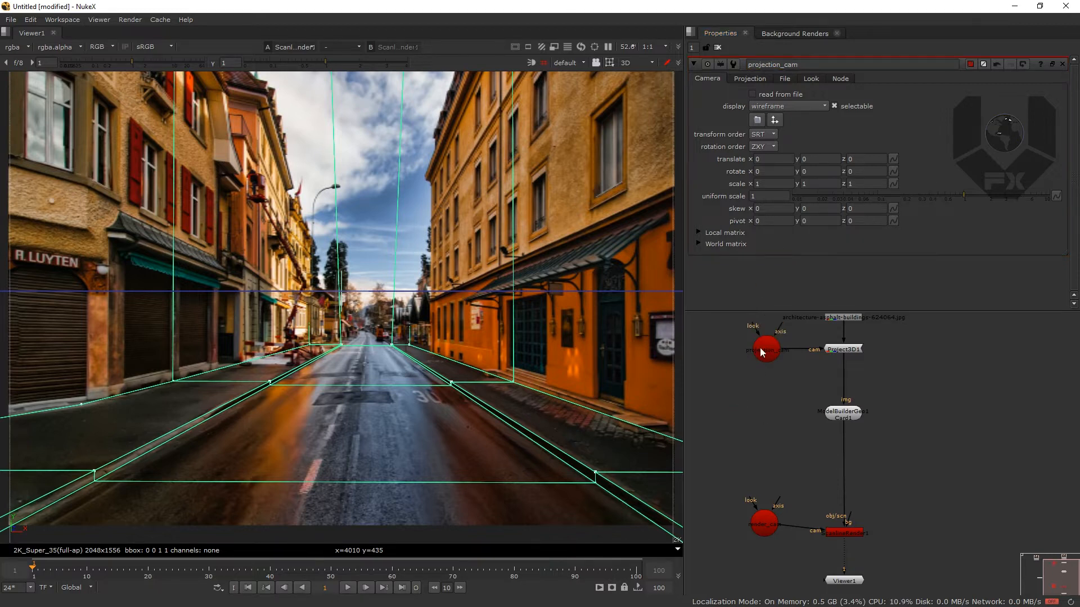
drag(759, 351, 747, 353)
drag(763, 525, 761, 534)
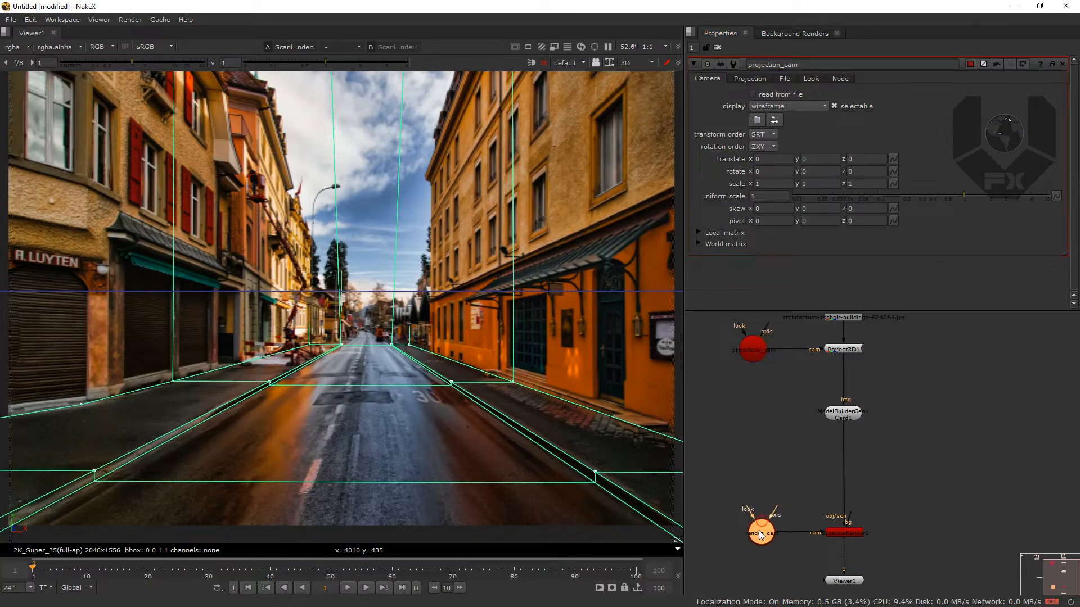
Show render_cam's properties, switch the viewer to the default view and inspect the projected street geometry from several angles
double_click(761, 533)
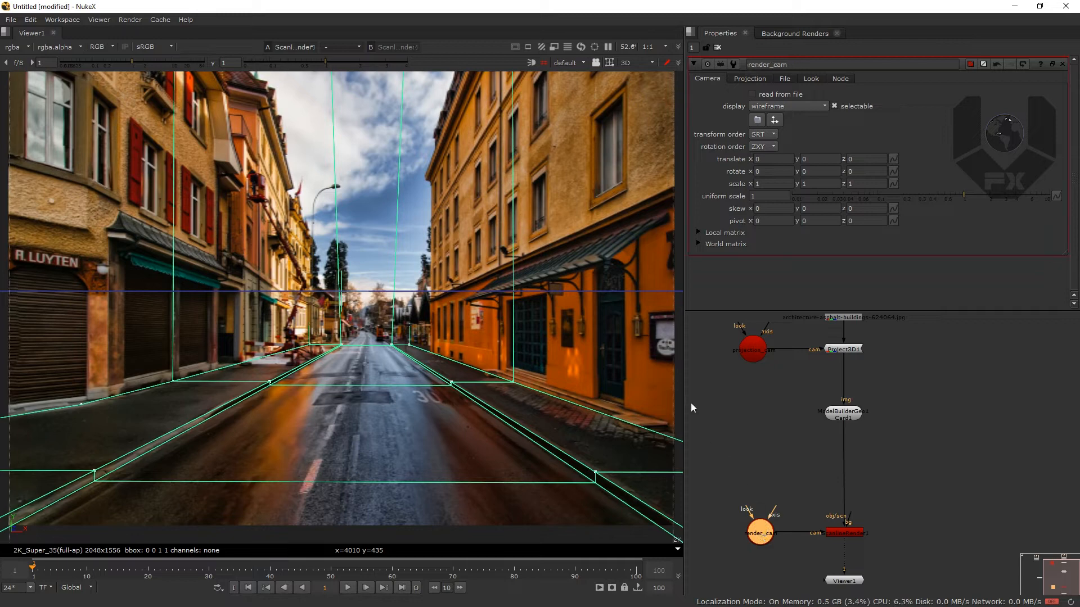
click(577, 61)
click(579, 77)
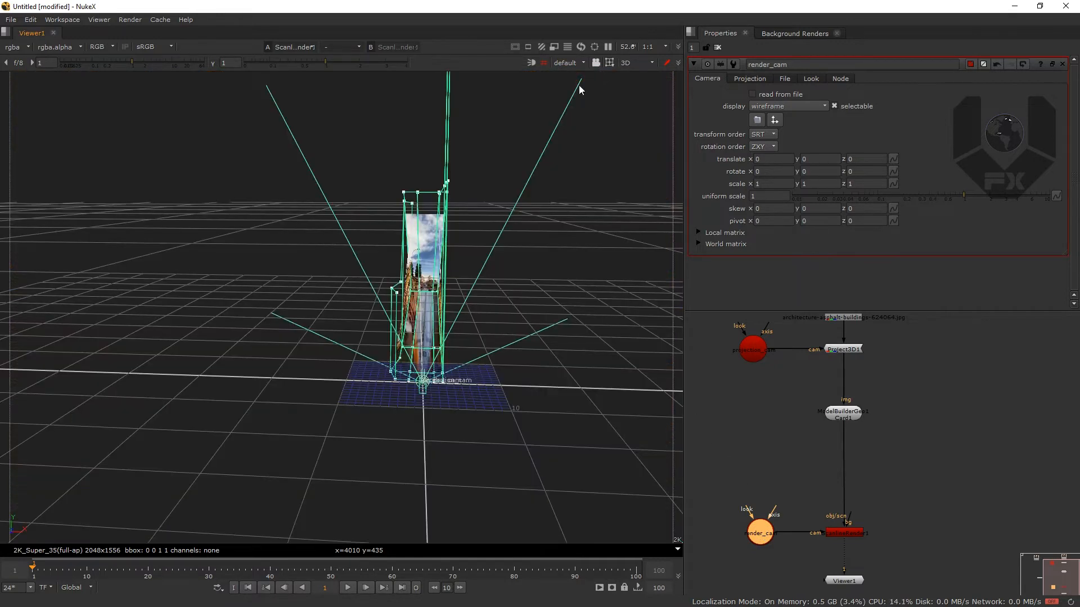
drag(375, 393, 500, 338)
mouse_move(510, 379)
mouse_down()
mouse_move(481, 396)
mouse_move(515, 391)
mouse_move(472, 392)
mouse_move(574, 390)
mouse_move(446, 395)
mouse_move(589, 377)
mouse_move(558, 390)
mouse_move(277, 413)
mouse_move(410, 370)
mouse_move(507, 371)
mouse_up()
Bring the PNG image node Read1 next to Read2 and connect Project3D1's image input to it instead
scroll(779, 370, down, 3)
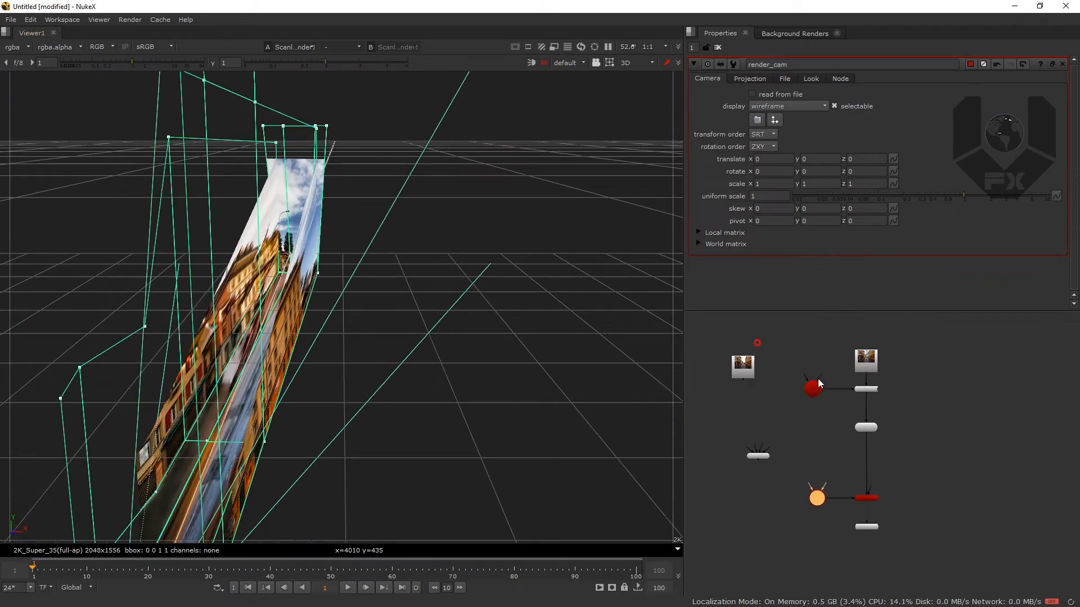
scroll(735, 364, up, 3)
scroll(822, 370, up, 2)
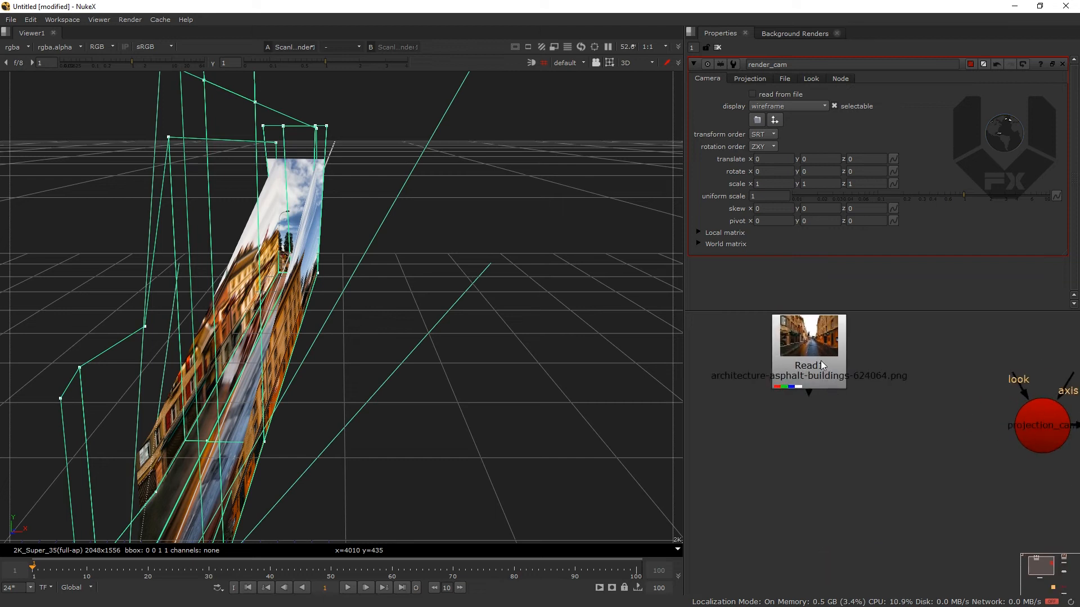
click(820, 373)
scroll(843, 386, down, 2)
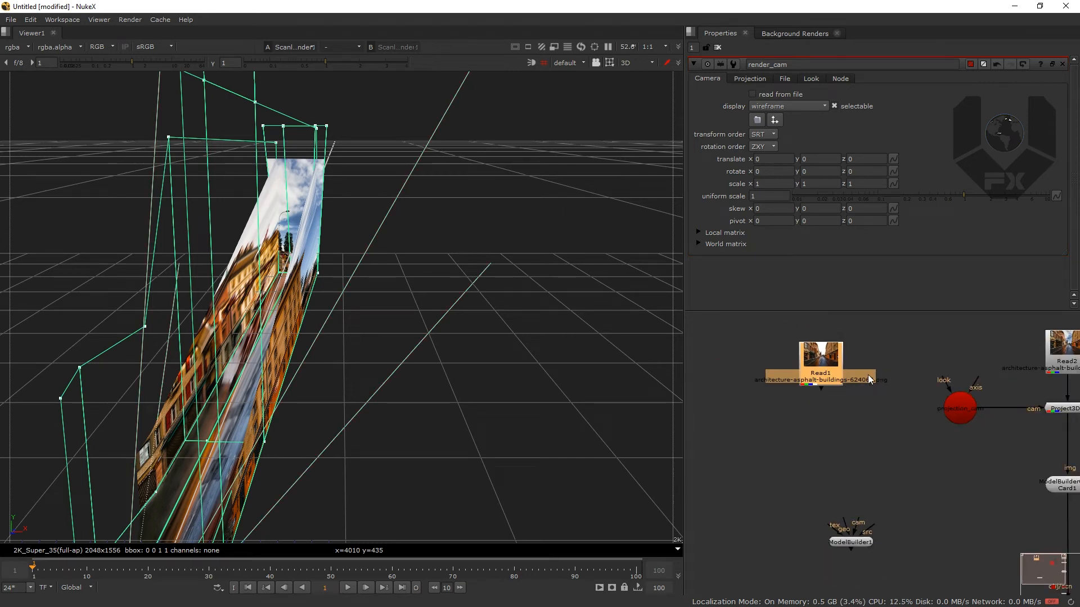
drag(931, 380, 876, 396)
drag(937, 372, 938, 339)
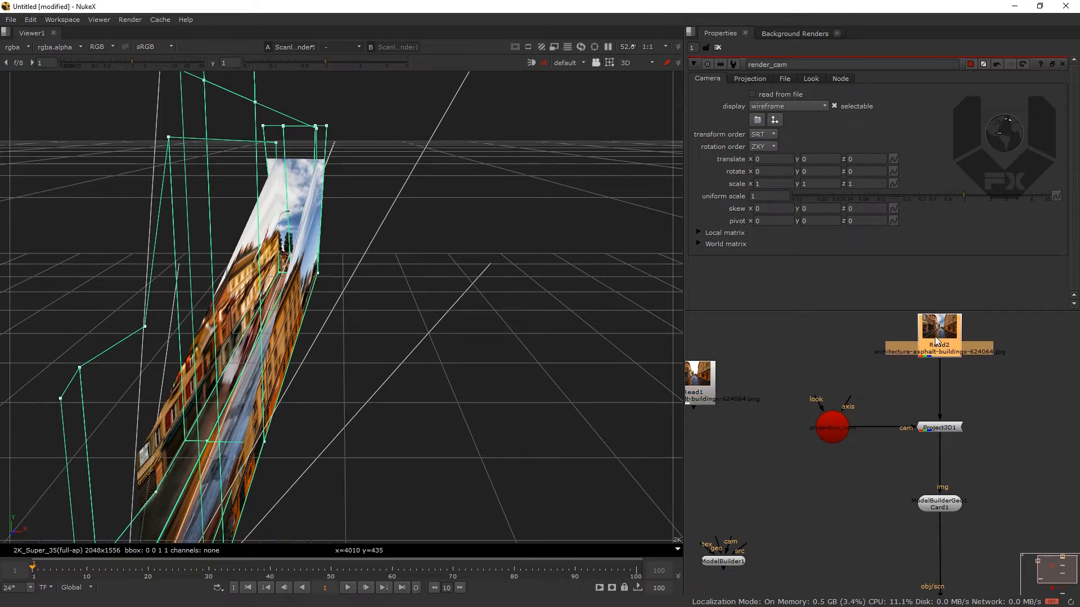
drag(707, 376, 860, 331)
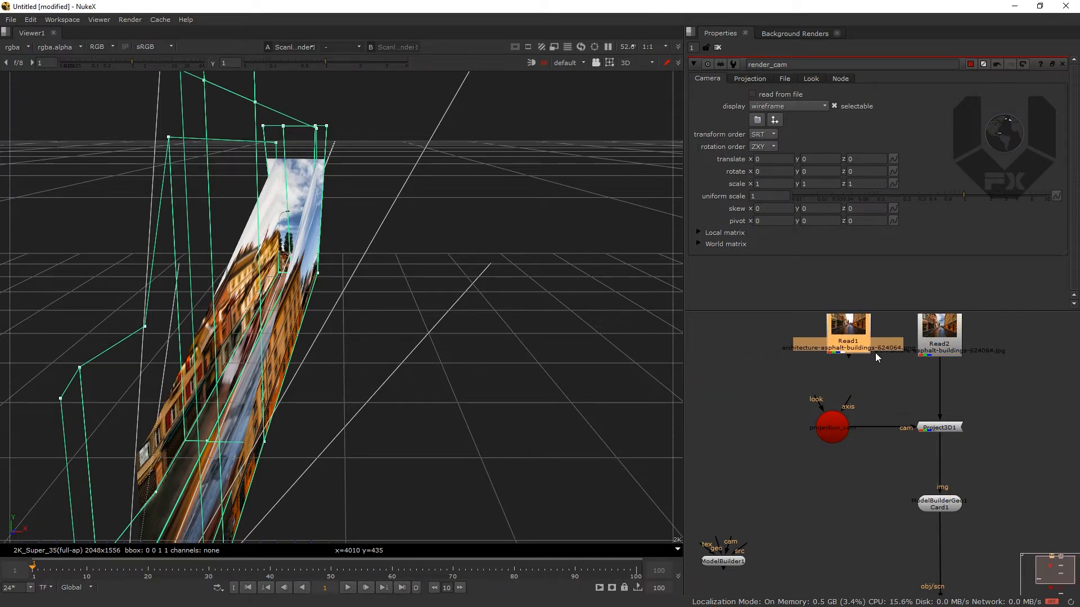
drag(933, 363, 902, 389)
drag(859, 352, 858, 348)
Check the PNG projection on the geometry, delete Read2 and place Read1 directly above Project3D1
drag(414, 379, 491, 376)
scroll(491, 377, up, 5)
drag(456, 280, 418, 303)
drag(934, 343, 997, 345)
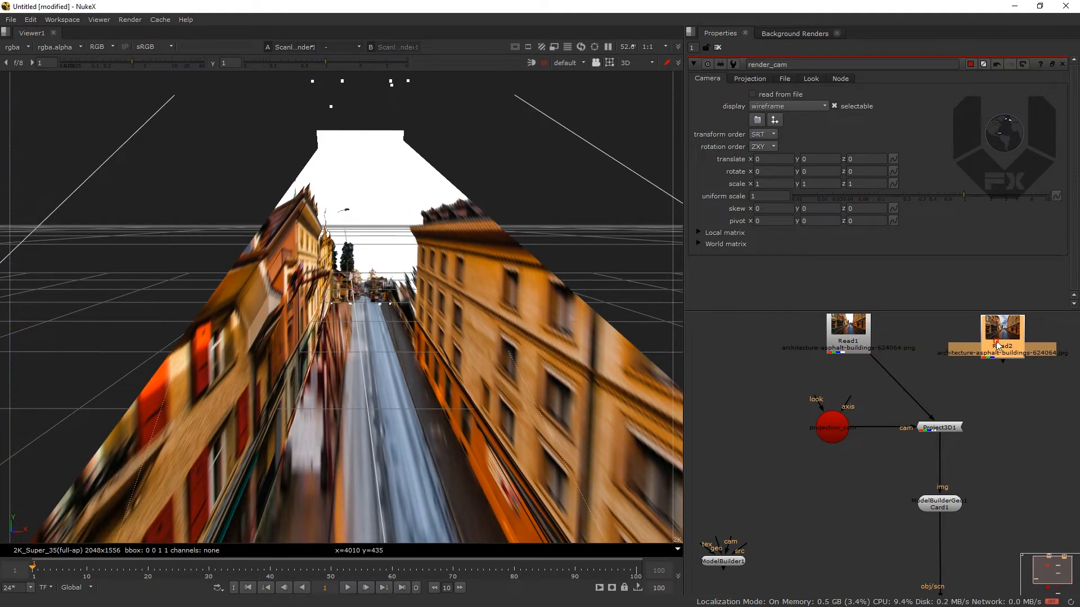
key(Delete)
drag(858, 344, 948, 344)
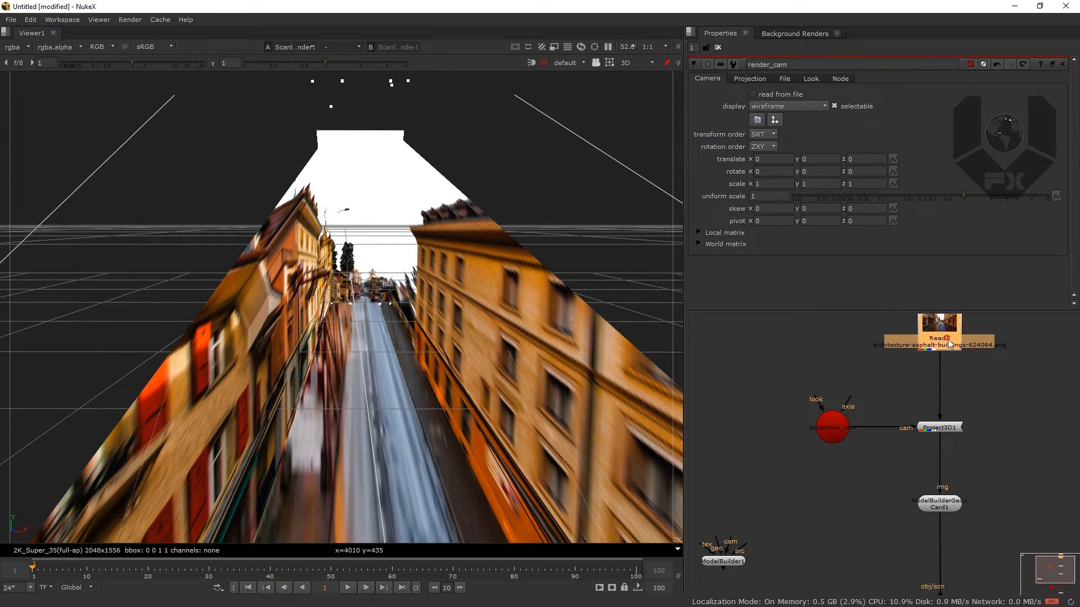
Insert a Premult node between Read1 and Project3D1
key(Tab)
text(pre)
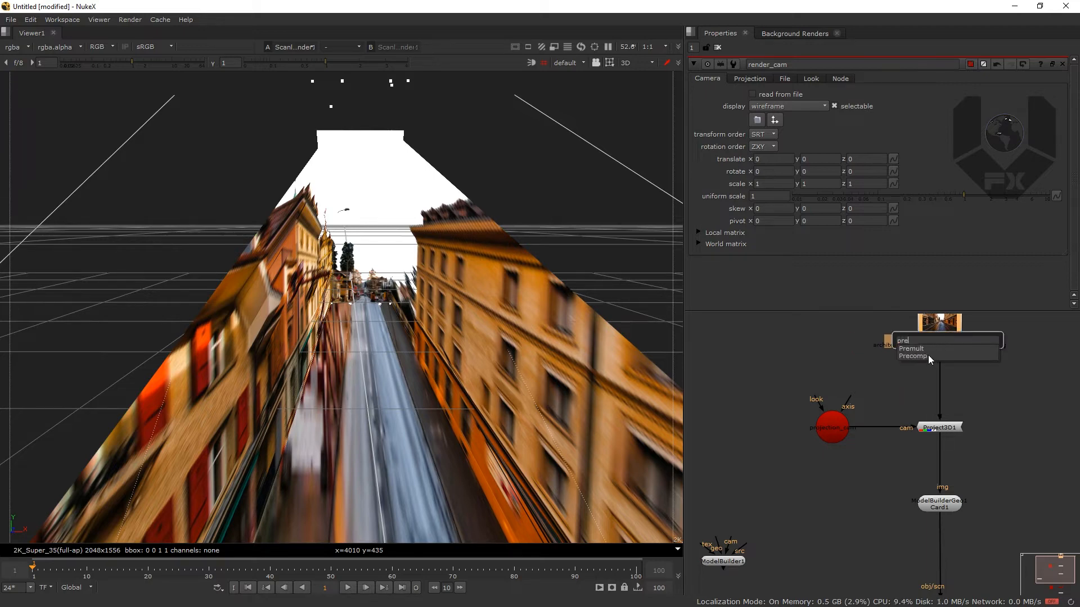
key(Return)
drag(945, 370, 945, 375)
Inspect the premultiplied projection along the street, then look through render_cam with the 3D view locked to it
mouse_move(342, 328)
mouse_down()
mouse_move(438, 343)
mouse_move(261, 354)
mouse_move(394, 330)
mouse_move(549, 336)
mouse_move(313, 330)
mouse_move(317, 316)
mouse_move(328, 340)
mouse_move(351, 315)
mouse_move(328, 316)
mouse_up()
drag(308, 355, 471, 201)
click(565, 63)
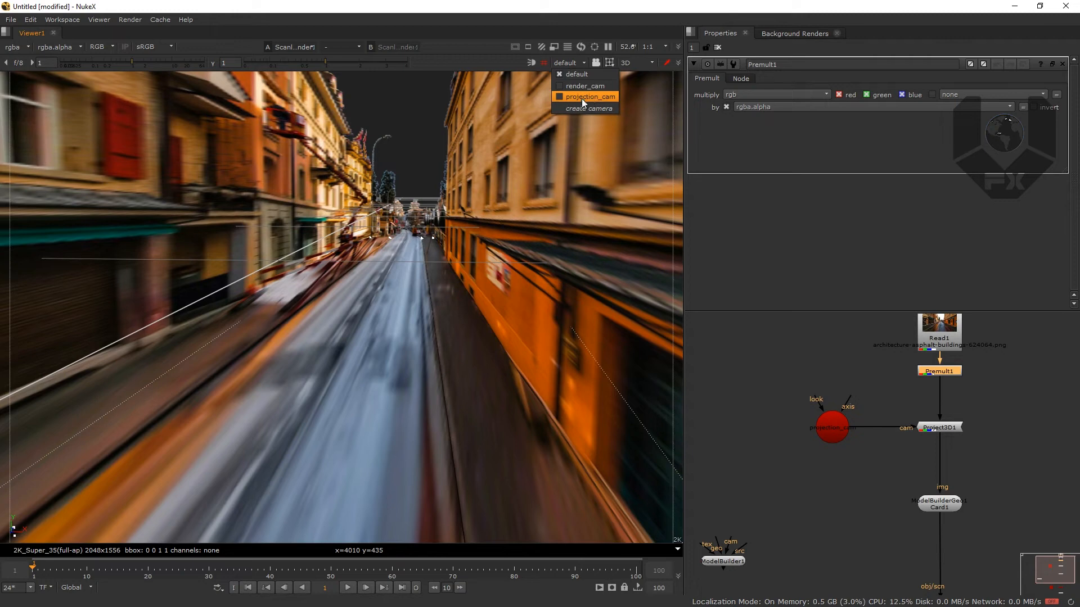
click(585, 86)
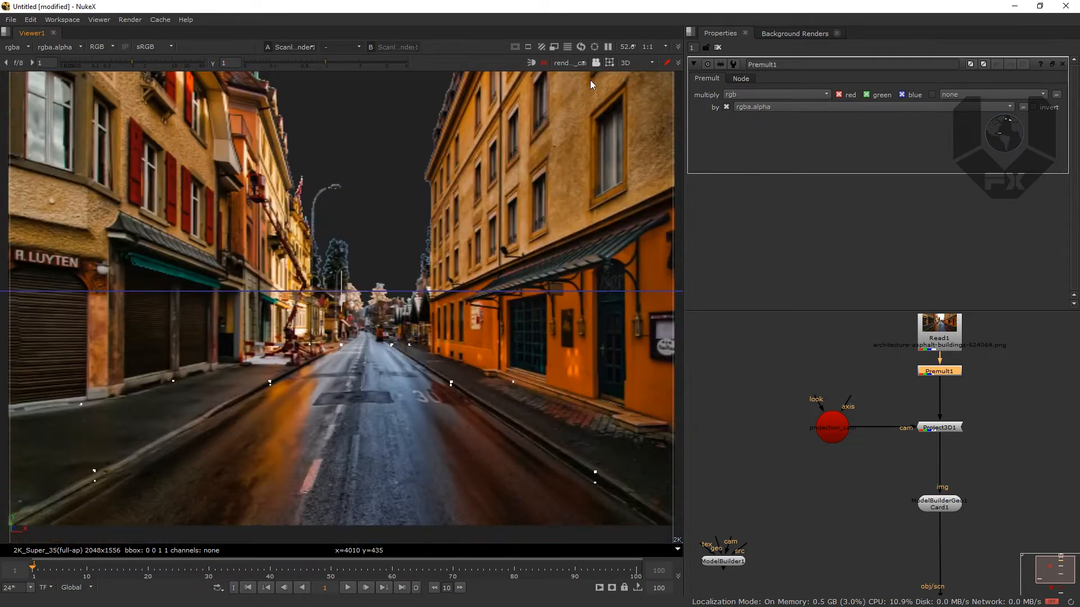
click(596, 63)
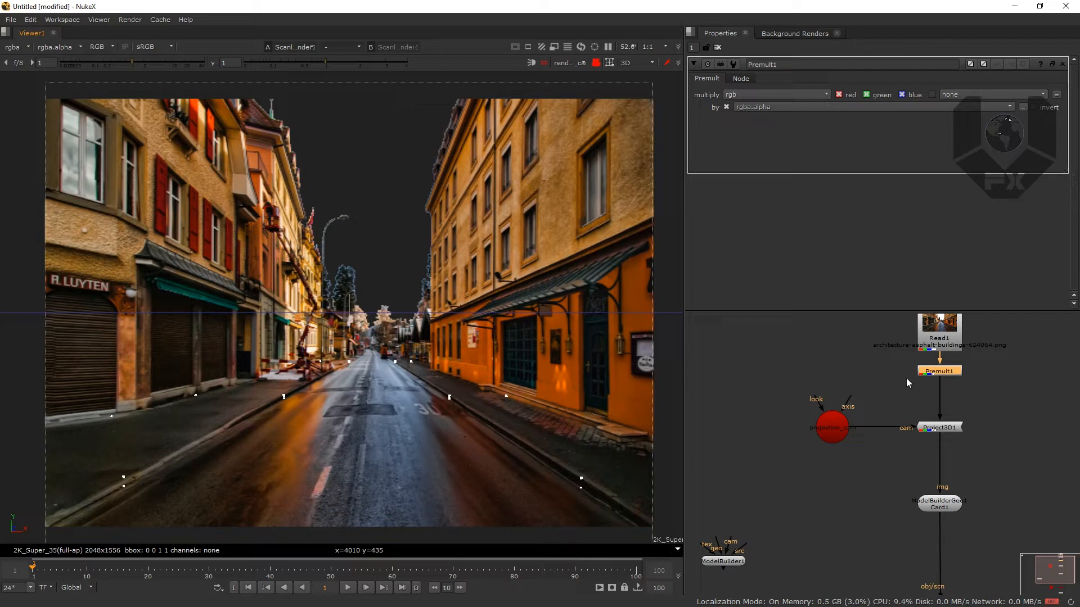
Add a Blur node between Premult1 and Project3D1 and set its size to 1
drag(943, 374, 944, 370)
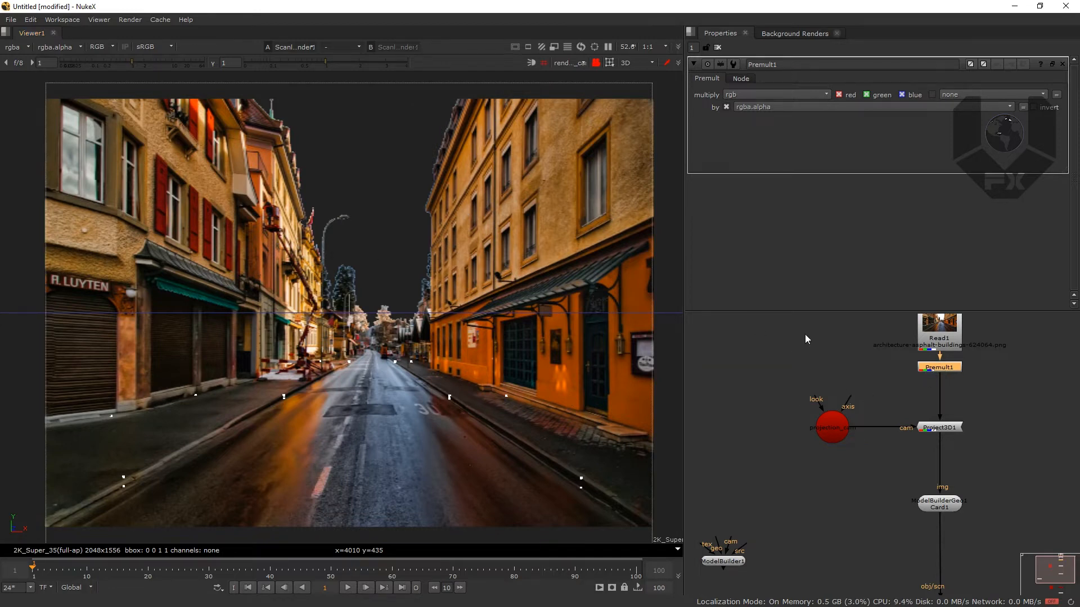
scroll(416, 147, up, 5)
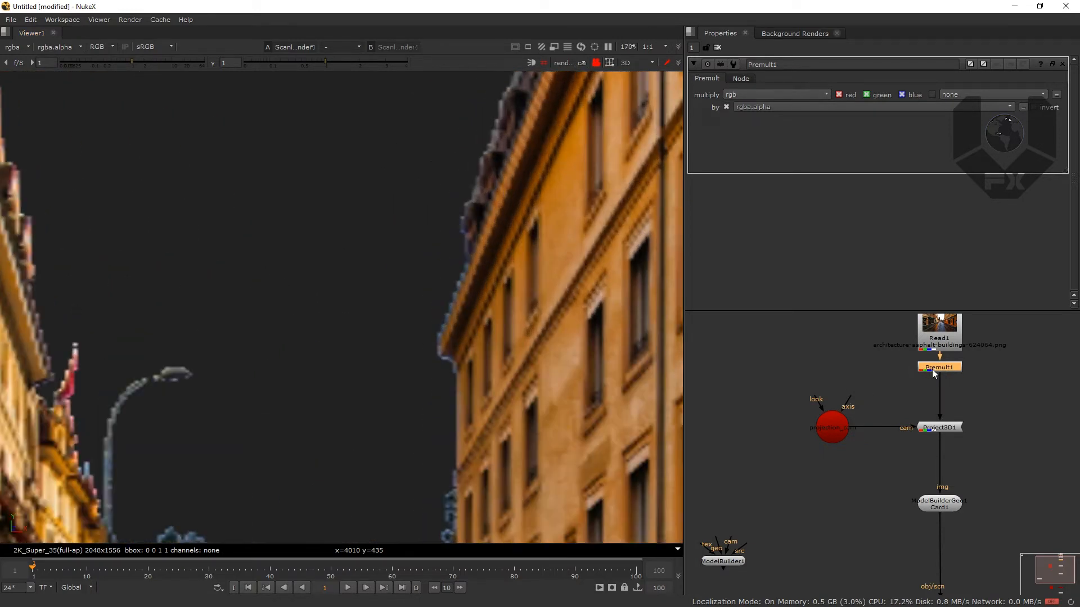
key(Tab)
text(blu)
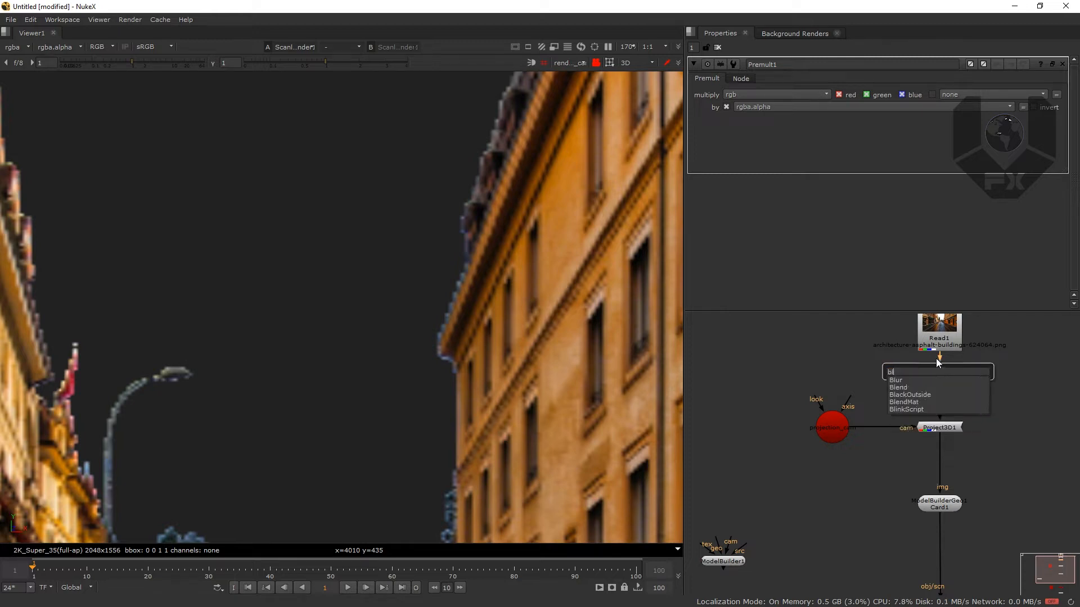
click(913, 381)
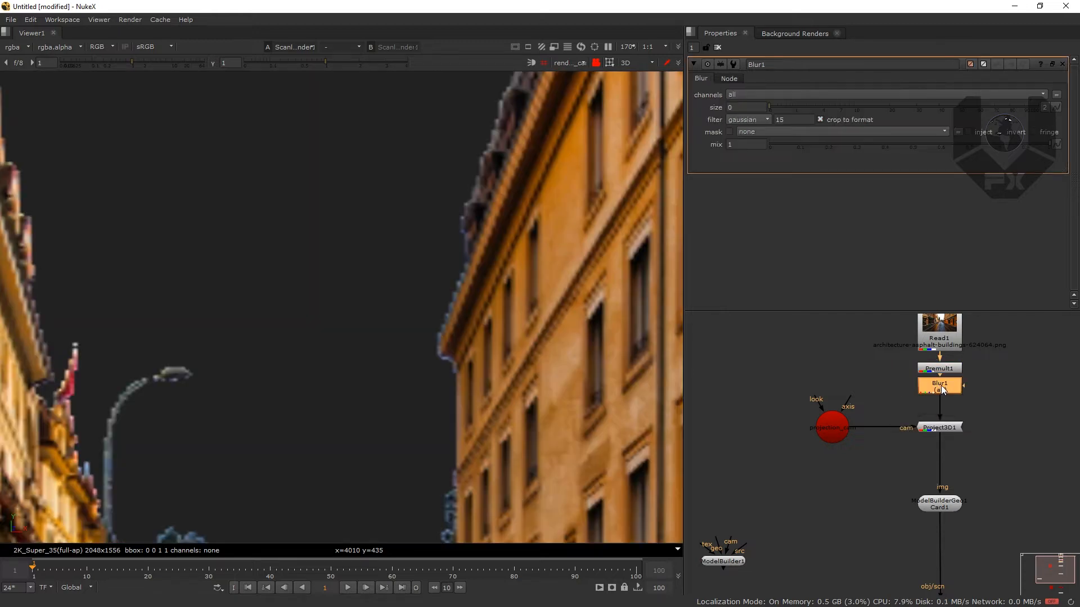
key(Return)
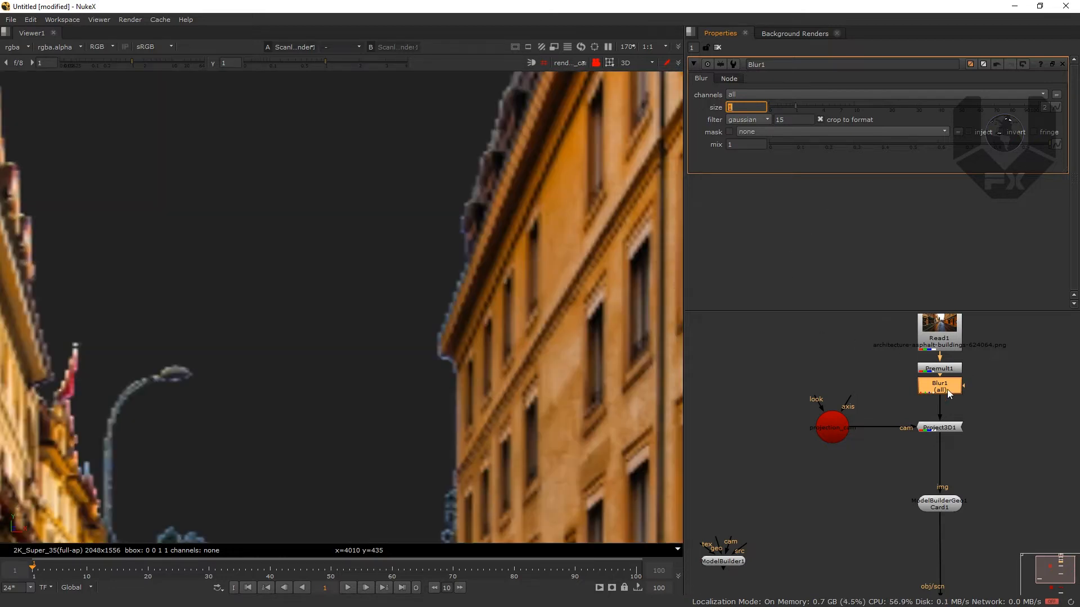
Check the blurred projection at full frame, then spread out the nodes to make room above the ScanlineRender and render_cam nodes
scroll(456, 362, down, 5)
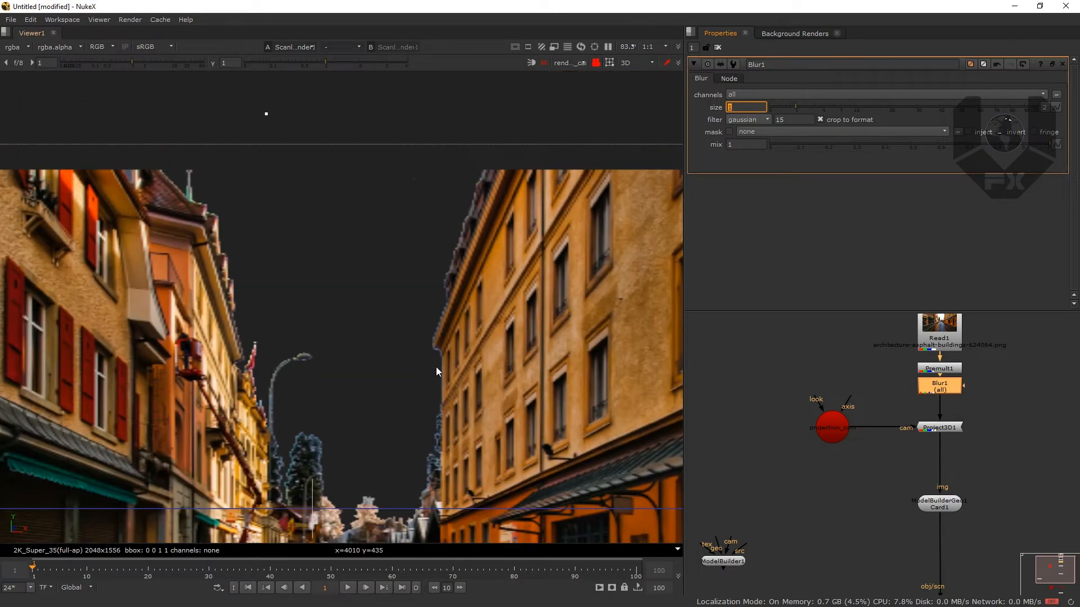
key(f)
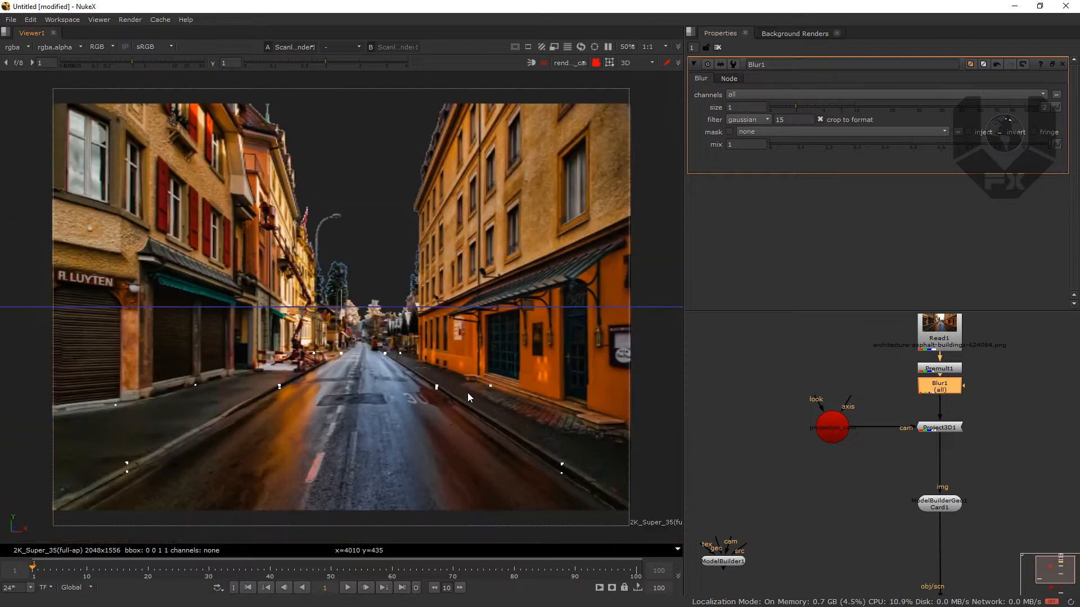
click(838, 463)
scroll(851, 456, down, 3)
drag(844, 477, 856, 425)
scroll(903, 455, up, 3)
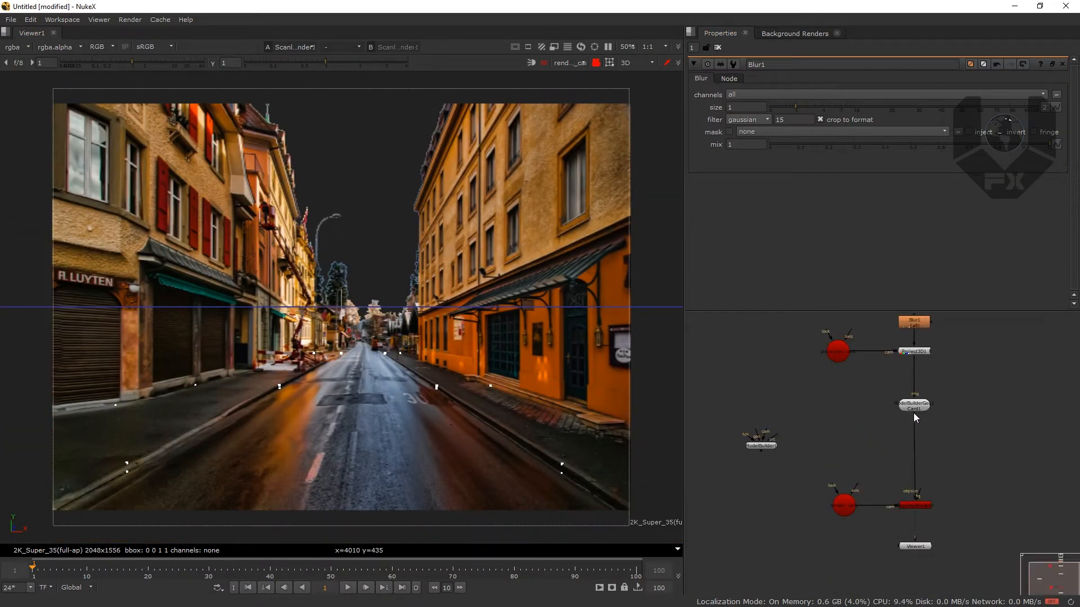
click(911, 388)
drag(911, 388, 908, 388)
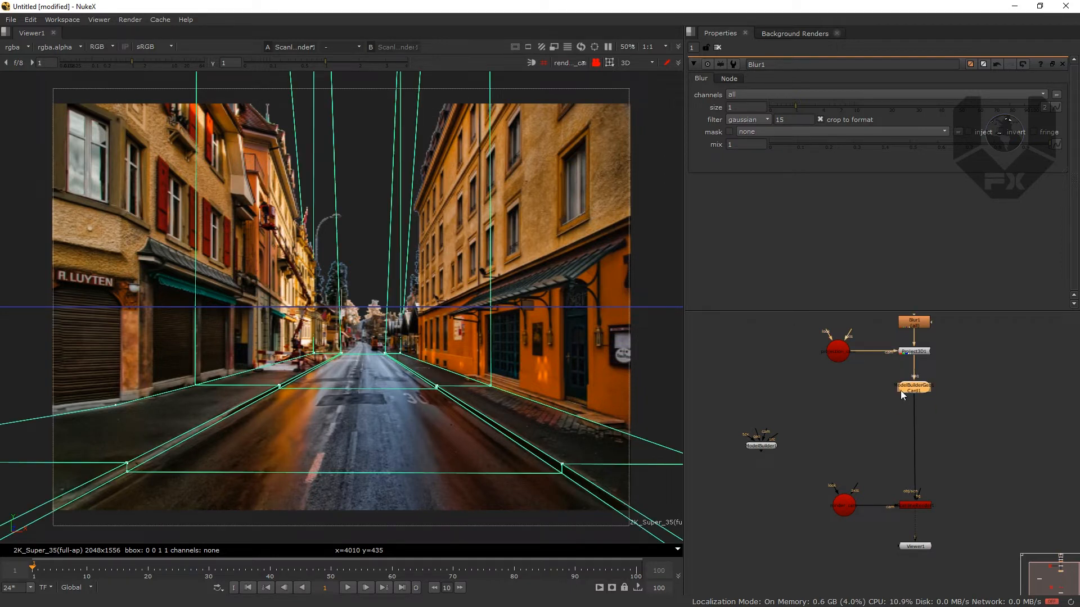
drag(775, 447, 724, 437)
click(861, 432)
drag(827, 483, 994, 589)
drag(918, 505, 918, 560)
Insert a Scene node between the baked ModelBuilder geometry and the ScanlineRender node
click(928, 530)
key(Tab)
text(sc)
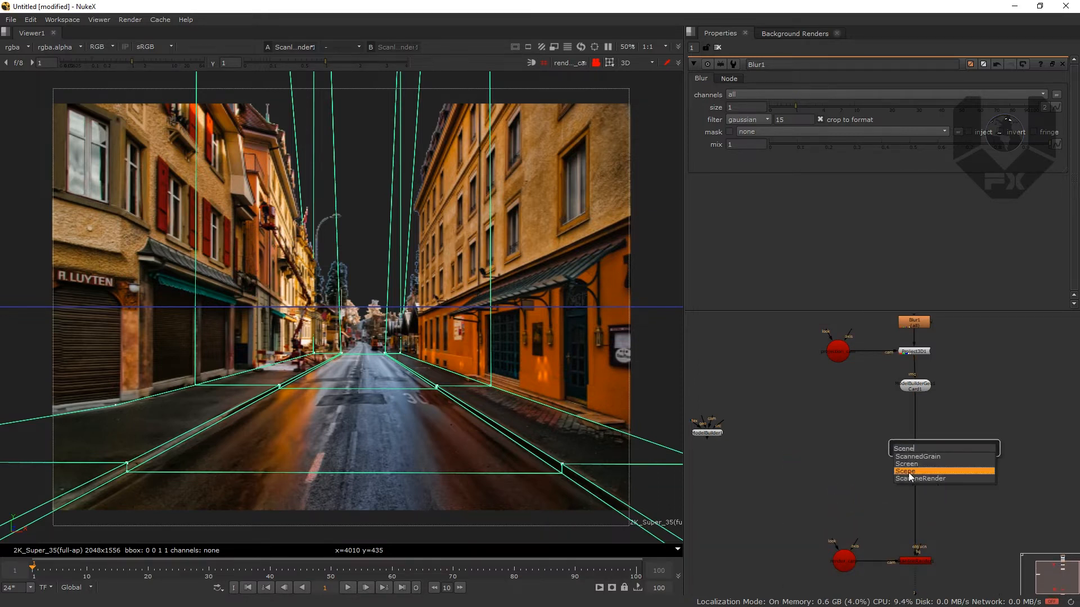
click(907, 472)
click(916, 455)
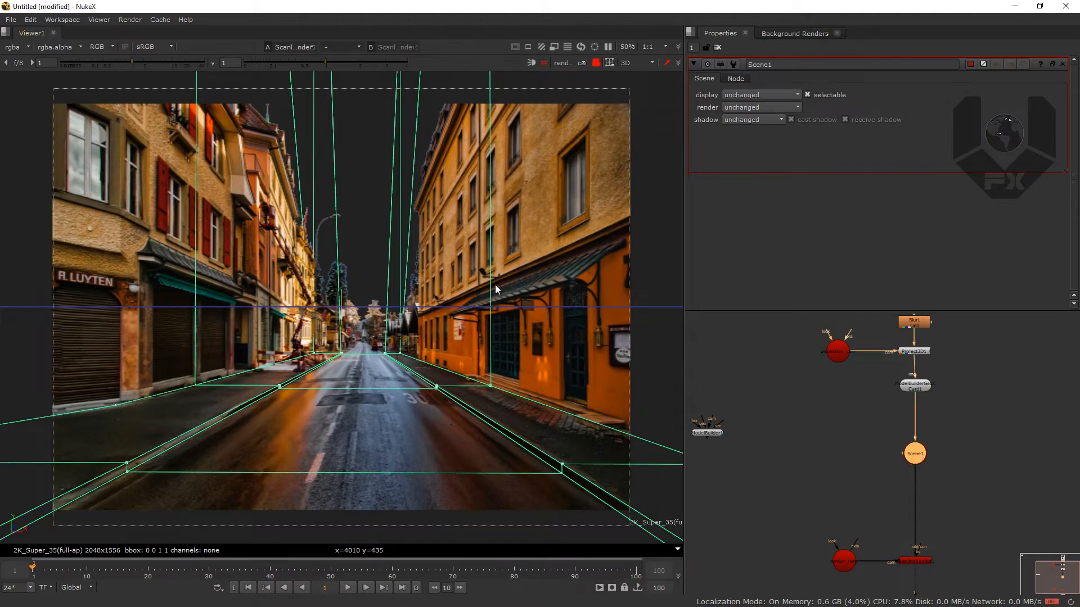
Add a Point light node beside the Scene node and connect it to the scene
click(840, 457)
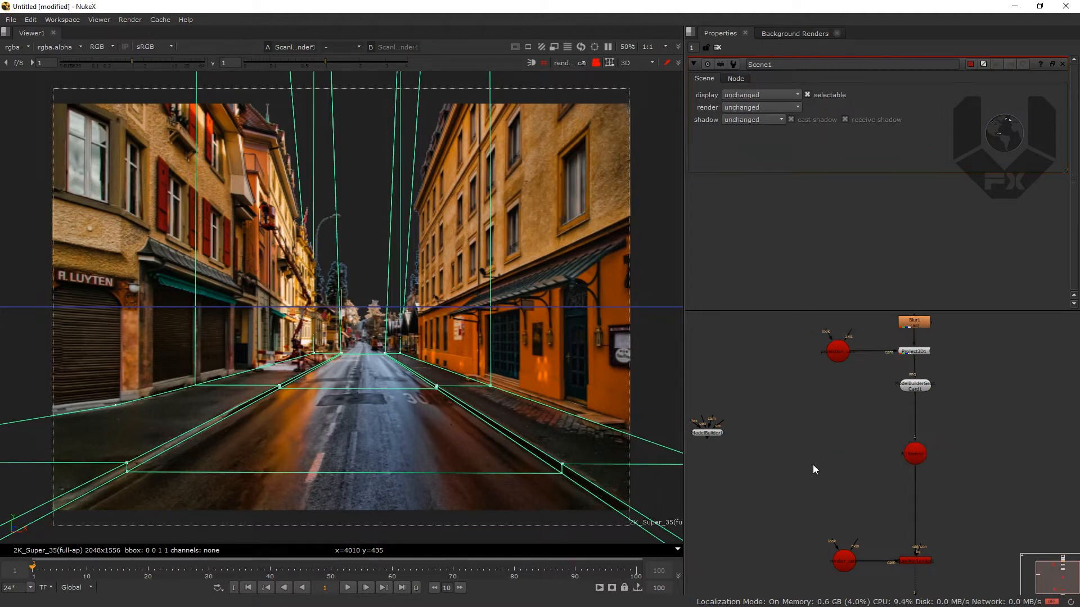
key(Tab)
text(poin)
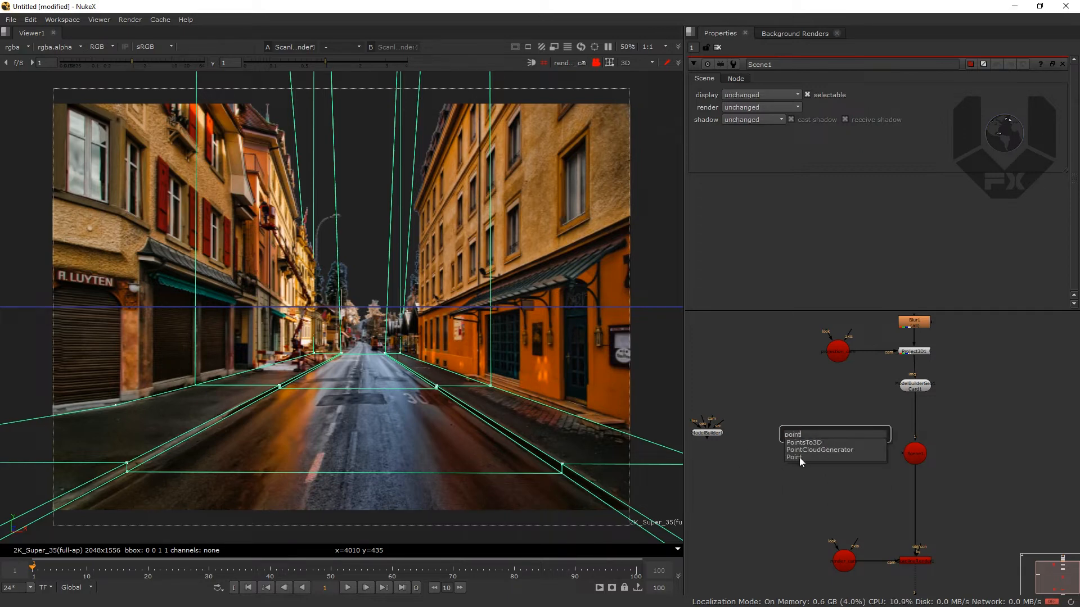
text(t)
click(802, 458)
mouse_move(826, 454)
mouse_down()
mouse_move(919, 461)
mouse_move(826, 453)
mouse_up()
Switch the 3D view to the default camera and examine where the point light sits relative to the cameras and street
click(579, 63)
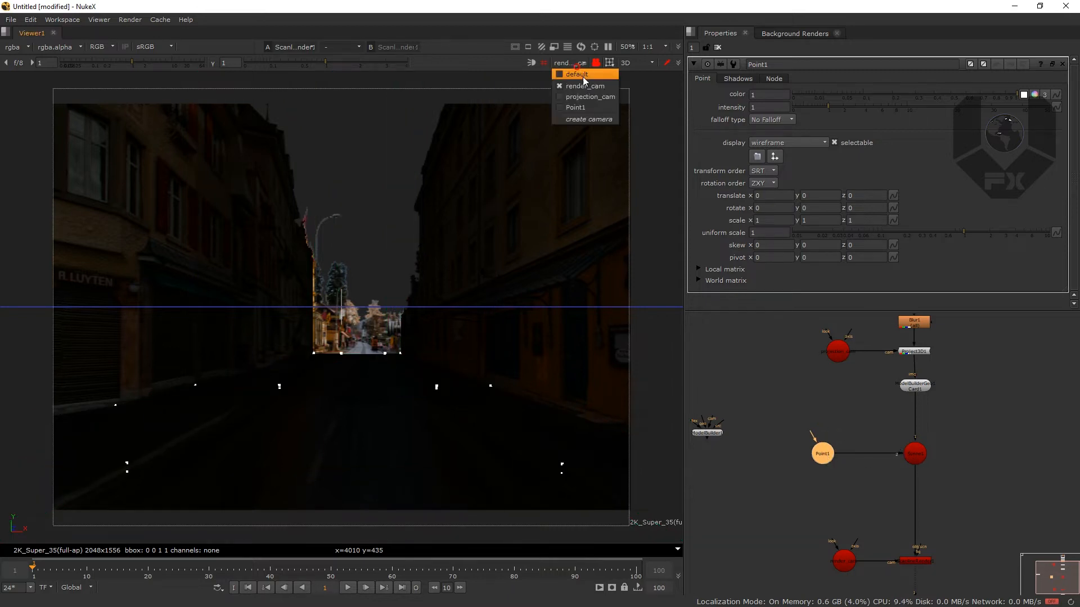
click(584, 77)
drag(345, 346, 374, 370)
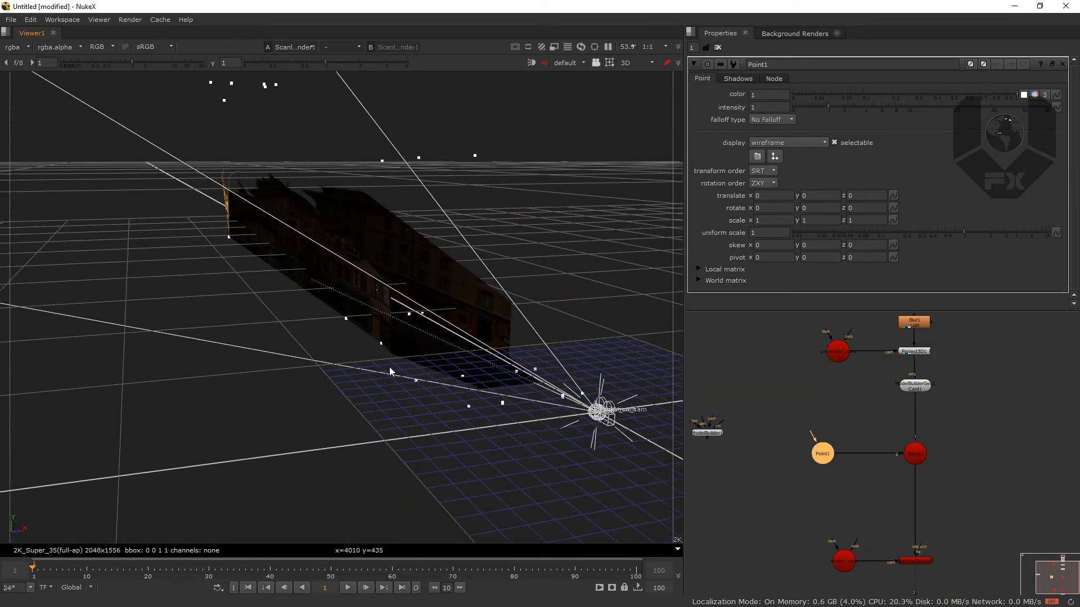
drag(510, 390, 529, 366)
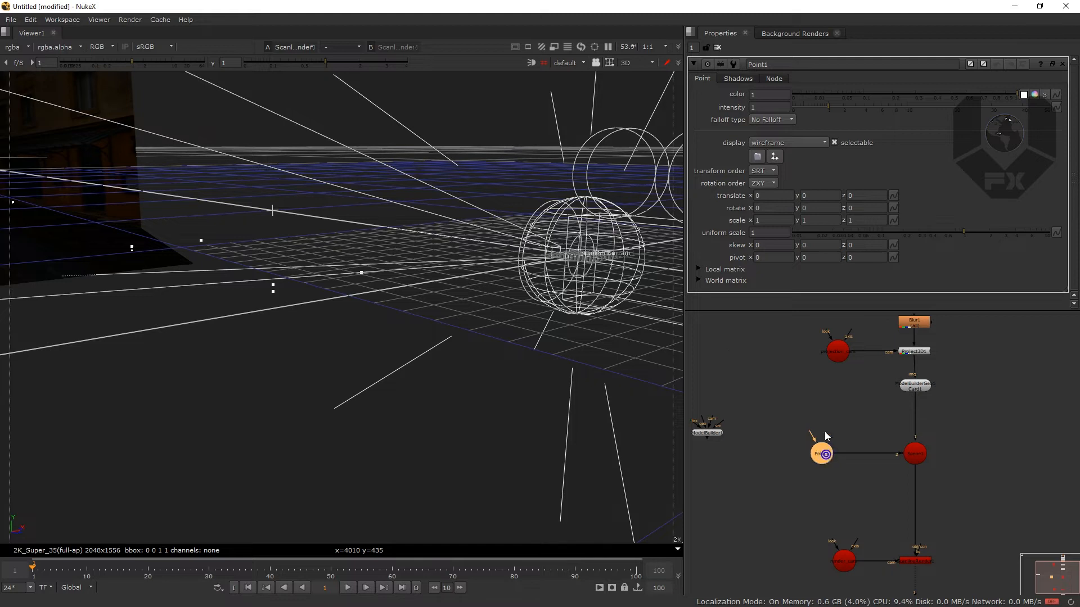
click(610, 62)
click(643, 74)
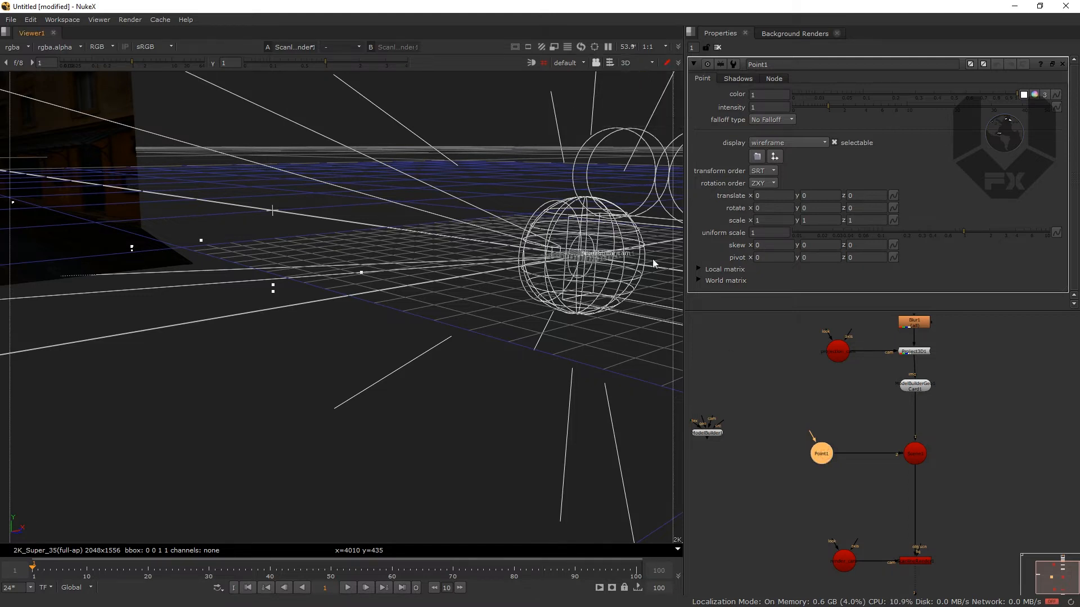
scroll(530, 340, down, 6)
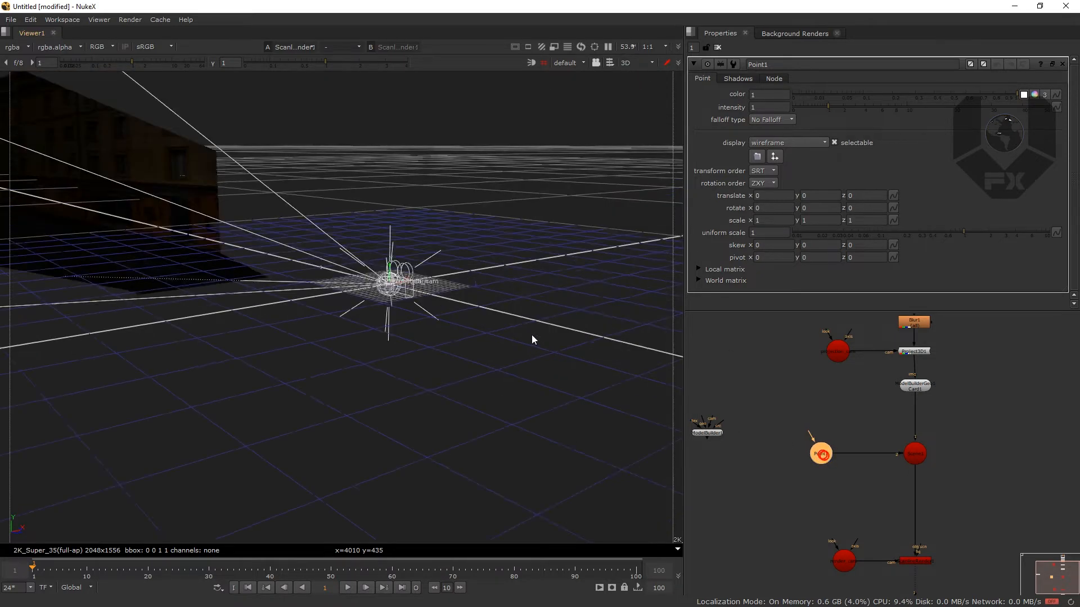
Move the point light along Z towards the street to about -2.48 and hide the 3D grid
drag(376, 285, 349, 290)
key(ctrl+z)
scroll(416, 301, up, 5)
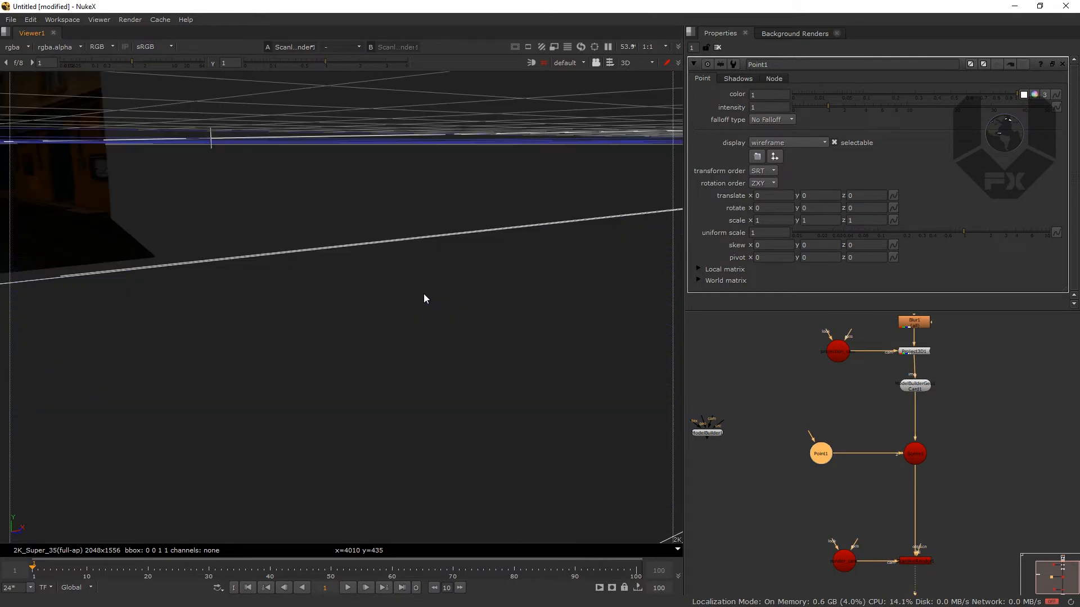
scroll(419, 294, down, 5)
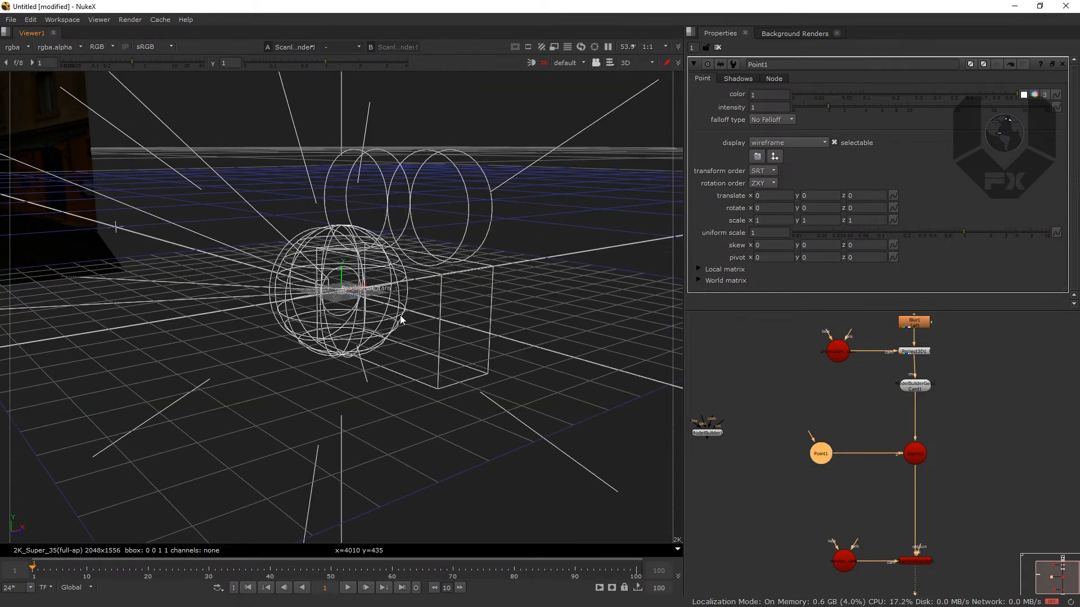
drag(352, 297, 68, 166)
drag(242, 307, 405, 382)
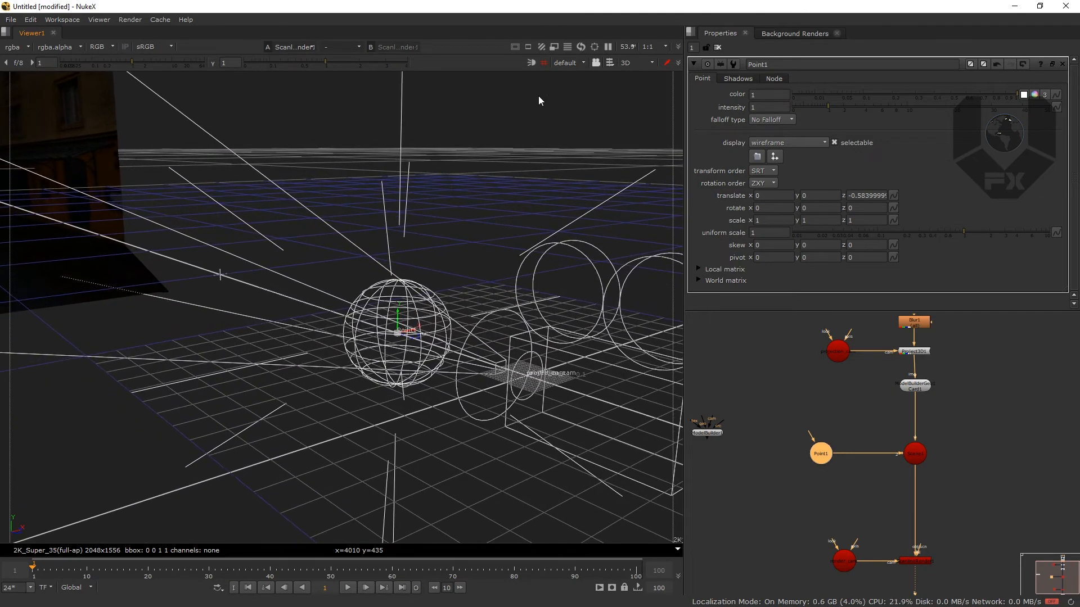
click(543, 63)
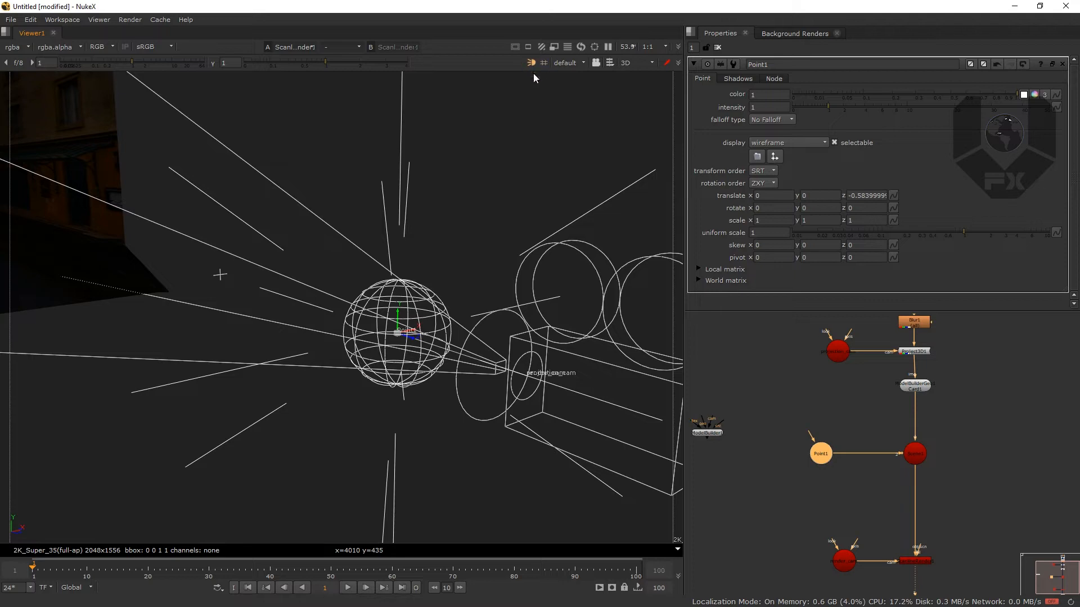
drag(417, 344, 319, 211)
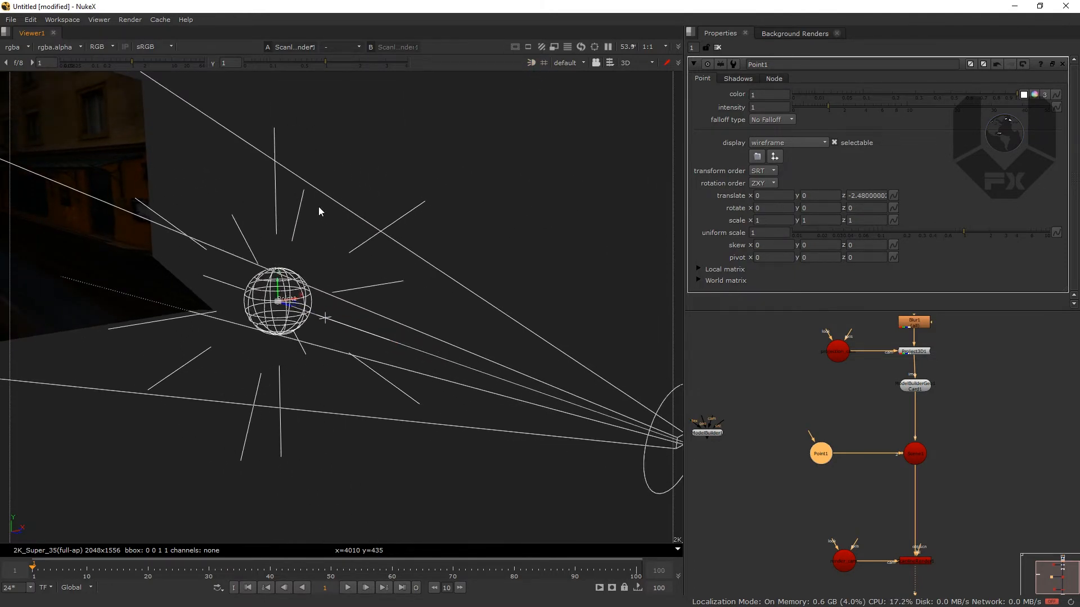
Set the point light's Z translation to 5 and look along the street for the light
click(854, 196)
drag(854, 196, 933, 202)
text(5)
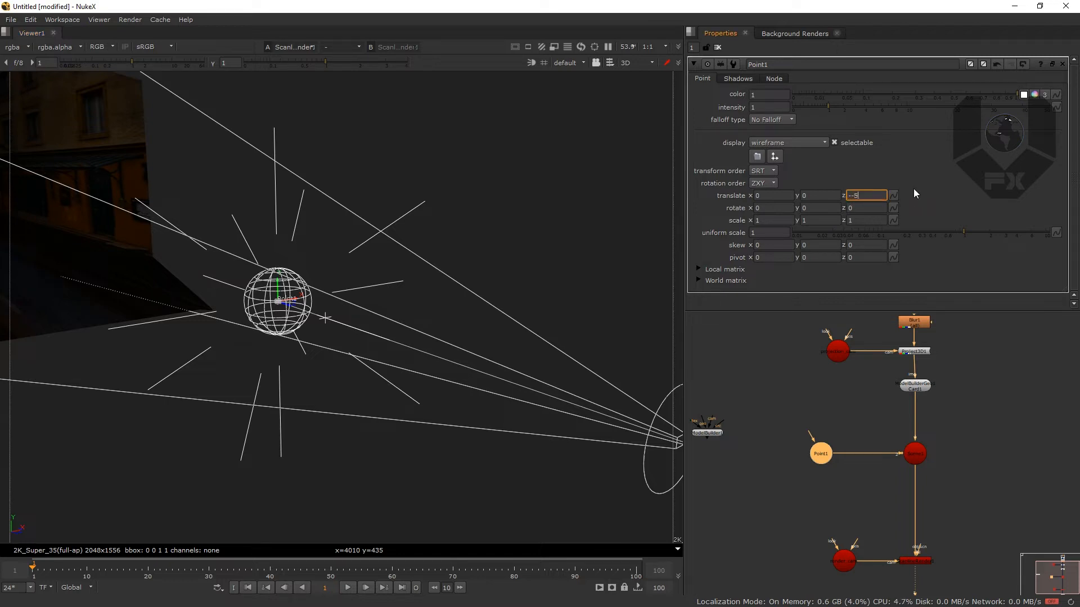
key(Return)
mouse_move(211, 229)
mouse_down()
mouse_move(407, 332)
mouse_move(554, 382)
mouse_up()
drag(225, 264, 568, 371)
mouse_move(210, 253)
mouse_down()
mouse_move(442, 392)
mouse_move(478, 402)
mouse_up()
ctrl+drag(317, 281, 483, 158)
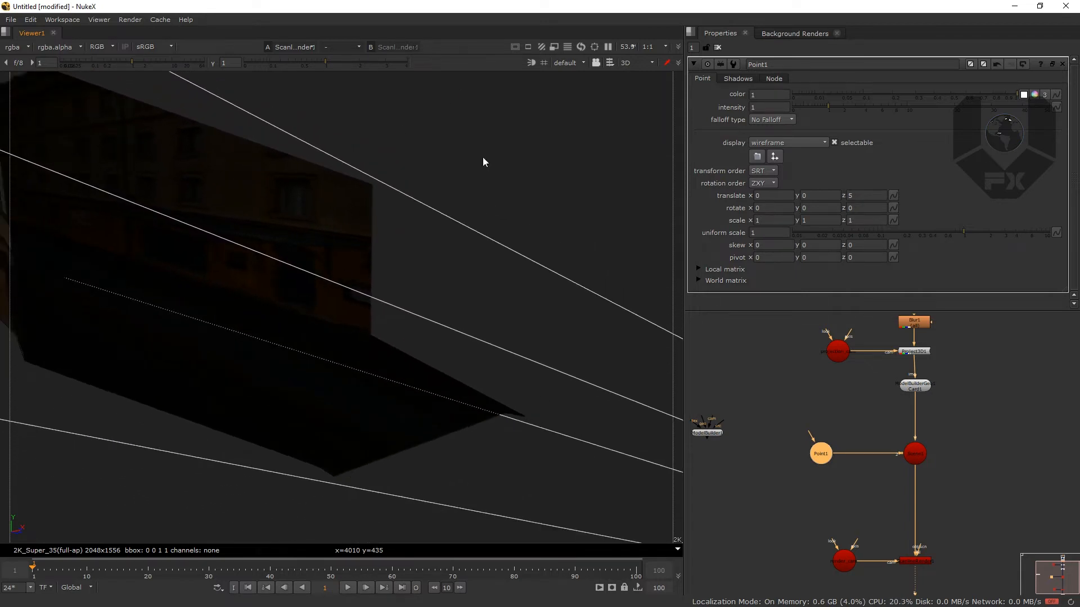
Look through render_cam with the 3D view locked to it and set the point light's Z translation to -5
click(578, 62)
click(579, 89)
click(595, 63)
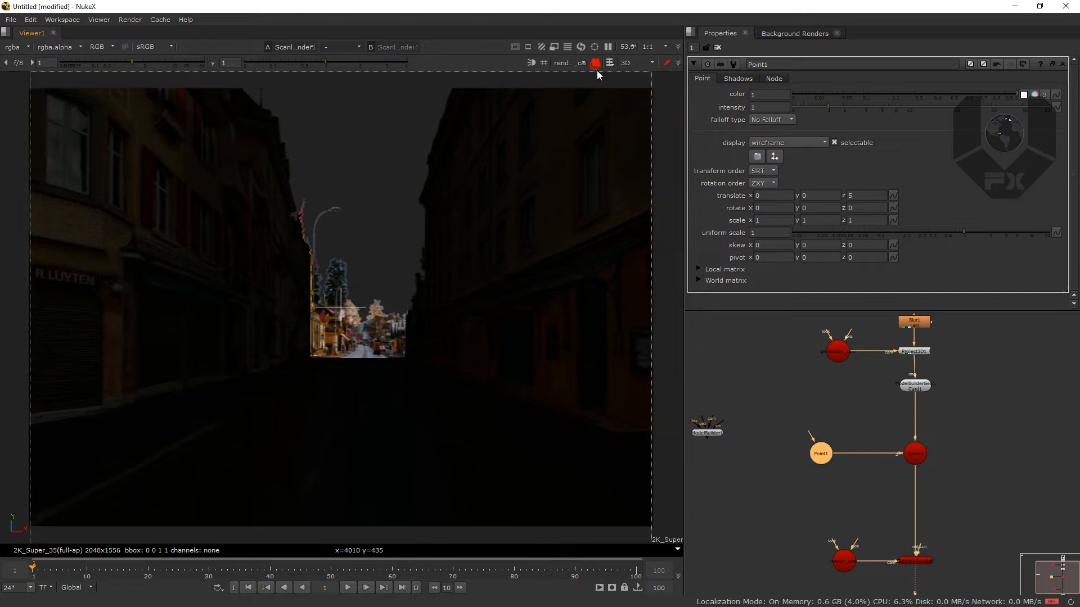
double_click(853, 196)
text(-5)
key(Return)
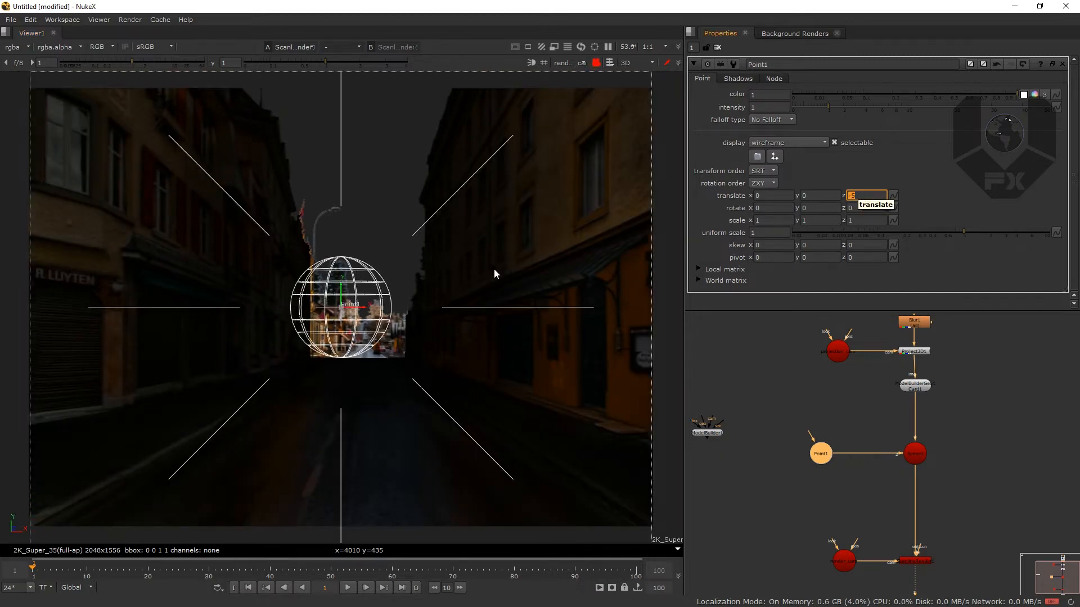
Shift the point light along X to about 0.49 and lower its Z translation to -10
drag(366, 308, 490, 308)
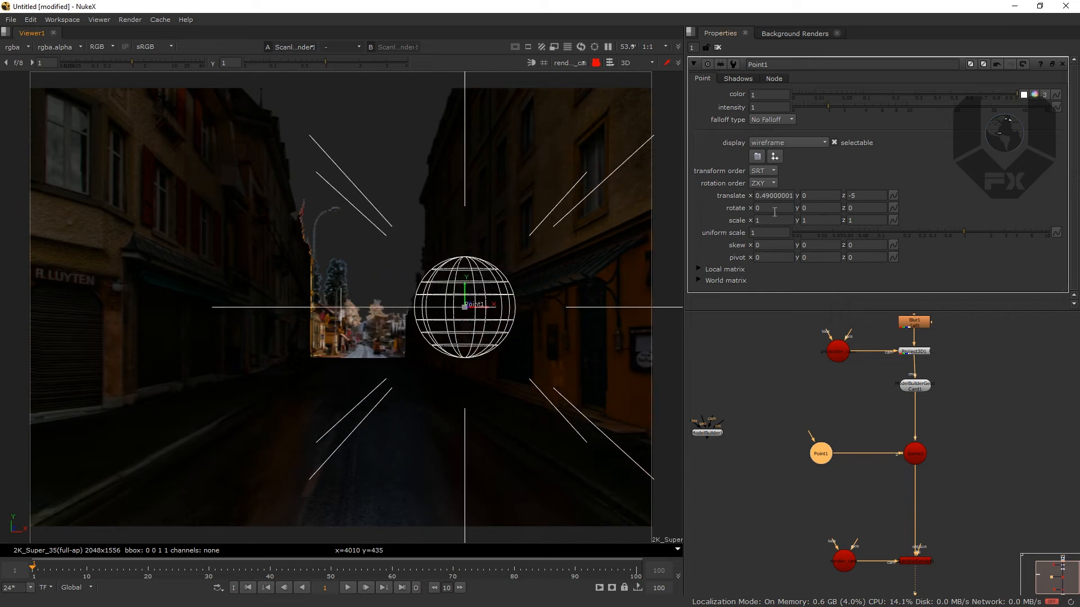
double_click(853, 197)
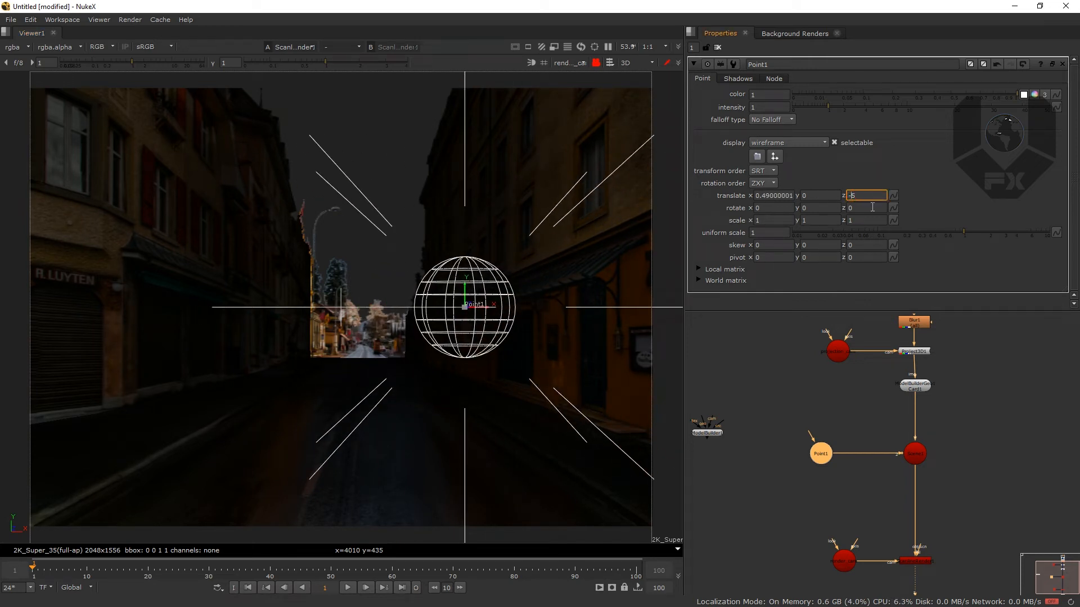
key(Down)
key(Down)
key(Down)
key(Down)
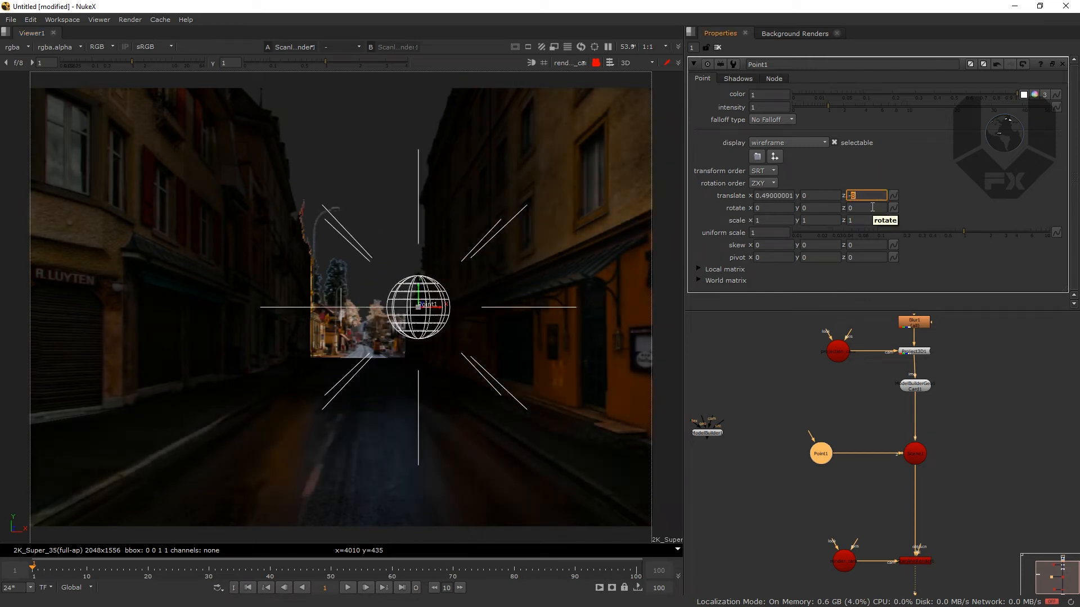
key(Down)
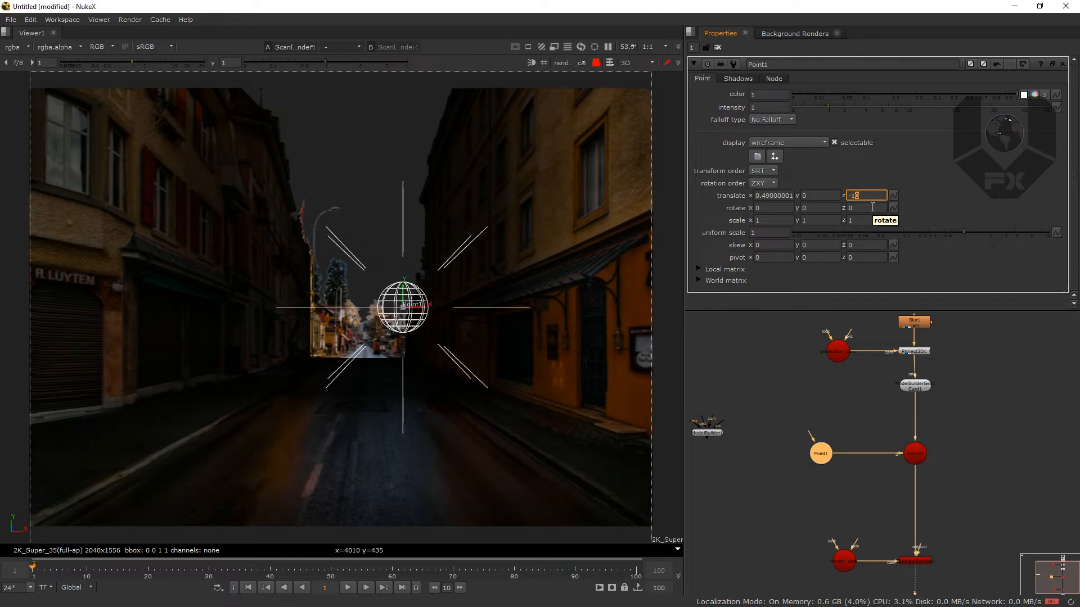
key(Tab)
key(Tab)
key(shift+Tab)
key(Up)
key(Down)
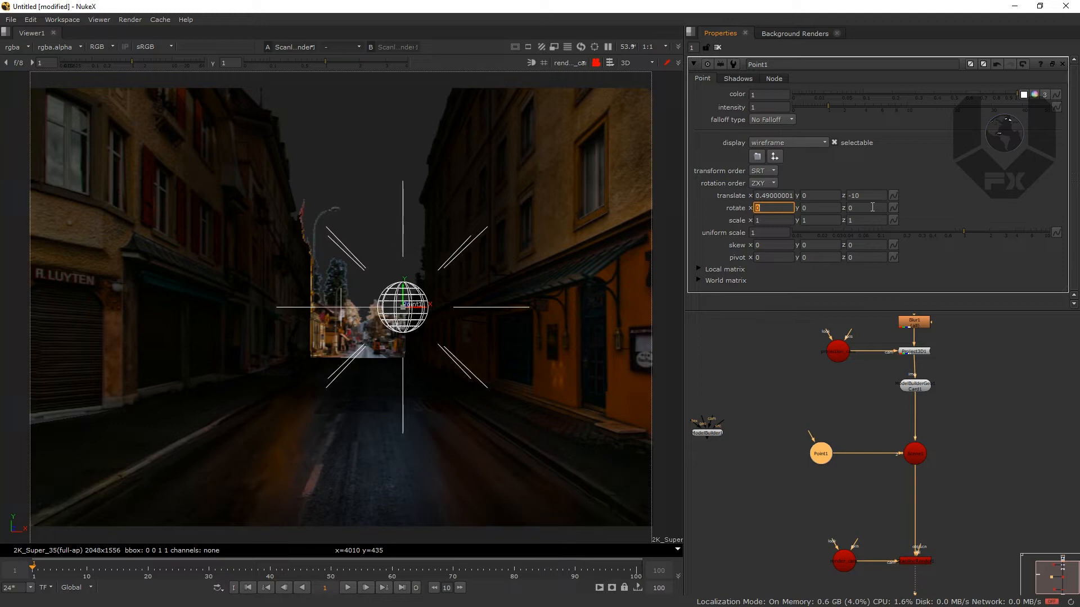
Shift the point light towards the orange building to about X 2.24 and set its Z translation to -13
click(805, 196)
drag(412, 315, 648, 306)
click(855, 196)
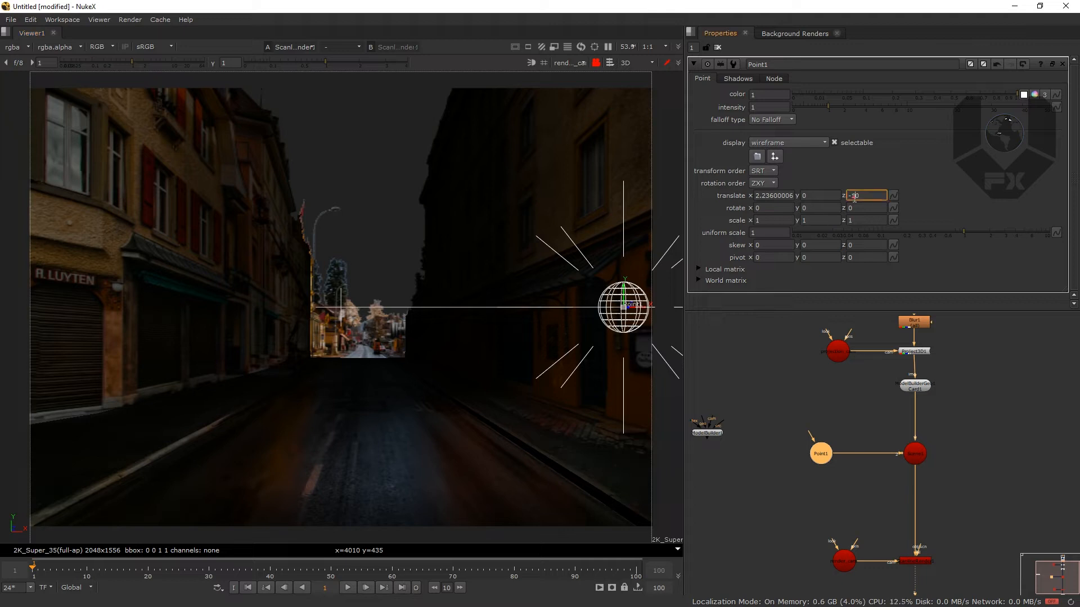
key(Down)
key(Down)
key(Down)
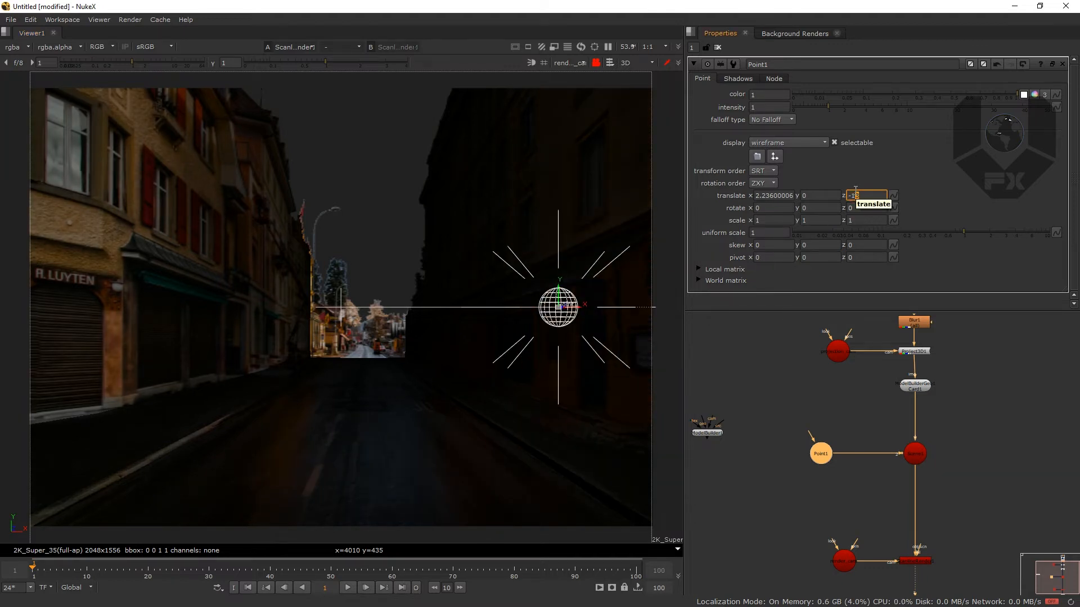
In the default camera view, move the point light to about X 2.82, Y 1.91, Z -15.43 near the building facade
click(575, 69)
click(578, 85)
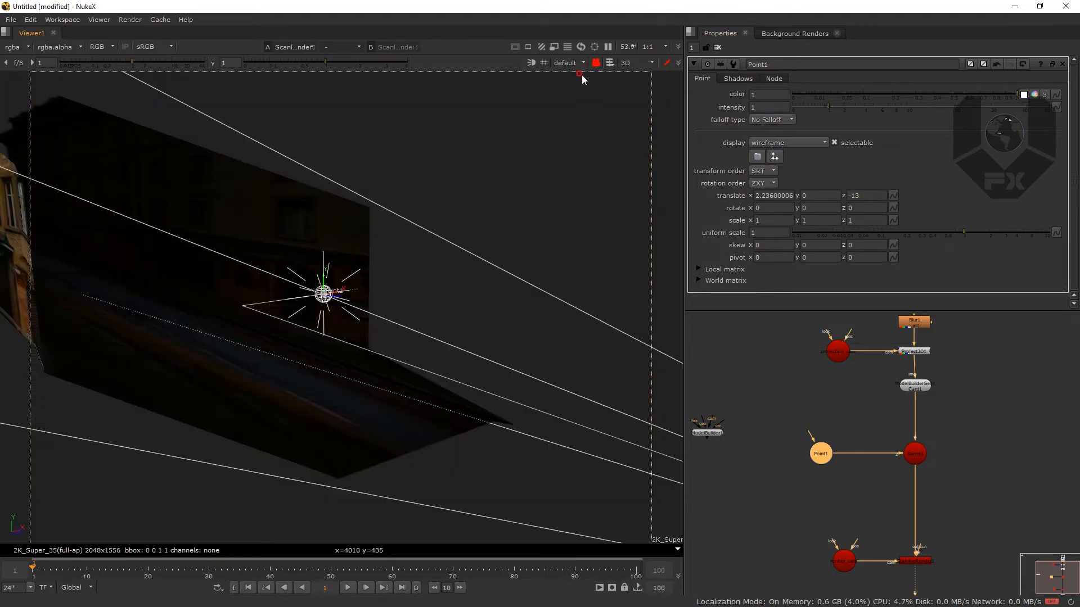
drag(340, 275, 352, 370)
key(f)
scroll(363, 307, down, 5)
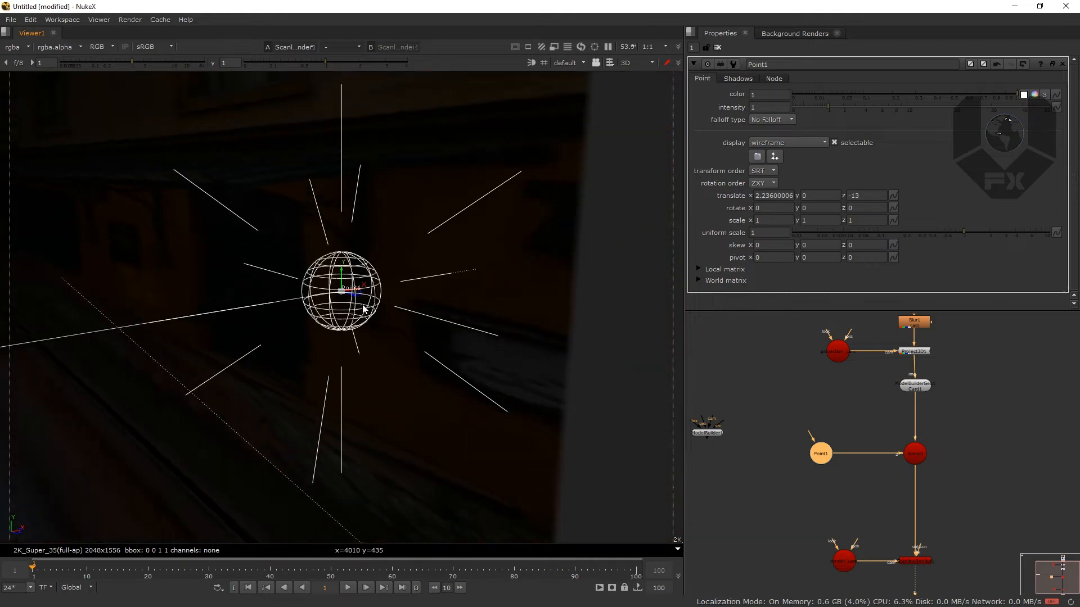
drag(338, 324, 248, 344)
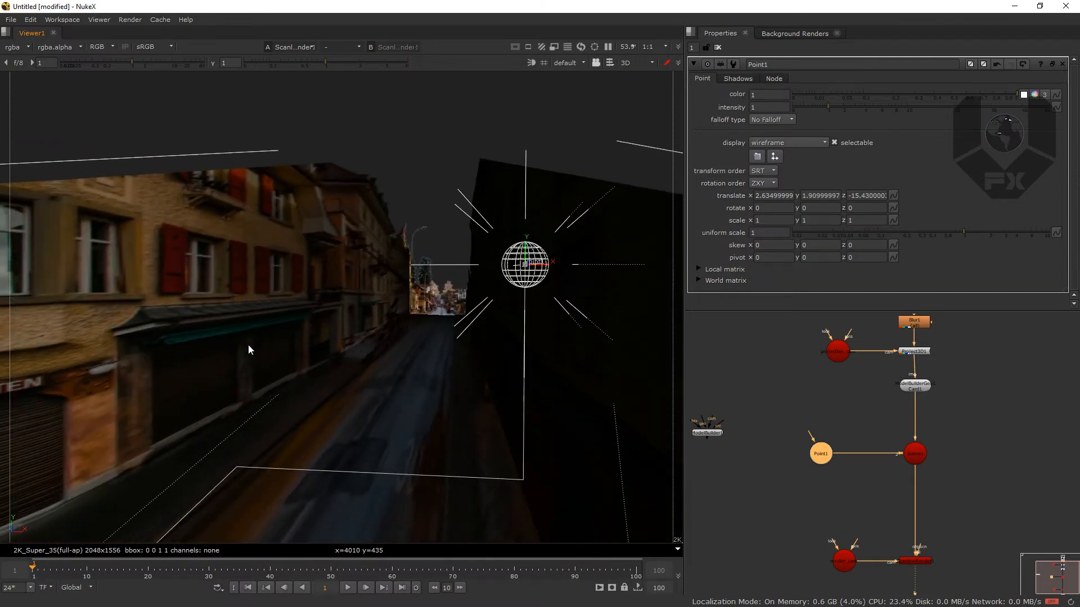
drag(543, 263, 564, 266)
Set the point light's falloff type to Quadratic
drag(453, 323, 636, 219)
click(771, 120)
click(784, 142)
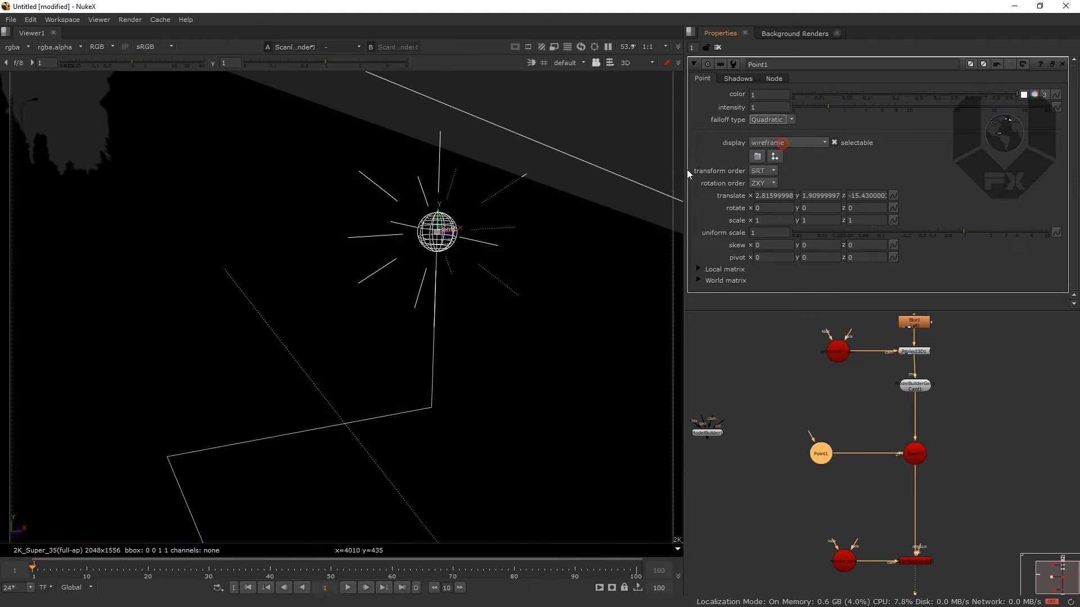
drag(466, 414, 414, 360)
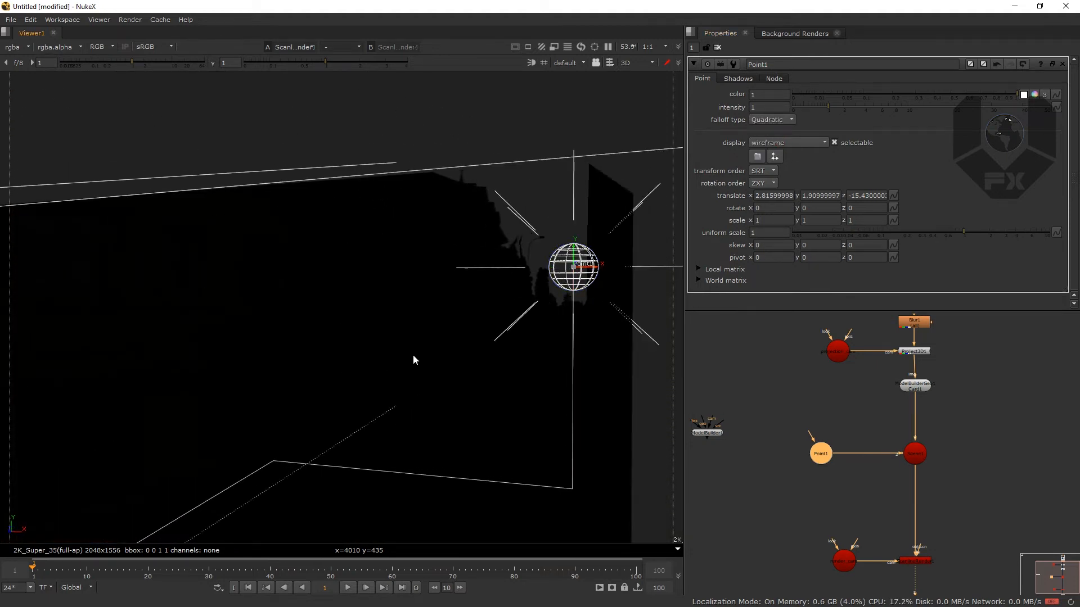
Look through render_cam with the 3D view locked to it and raise the point light's intensity to about 12.6
click(565, 63)
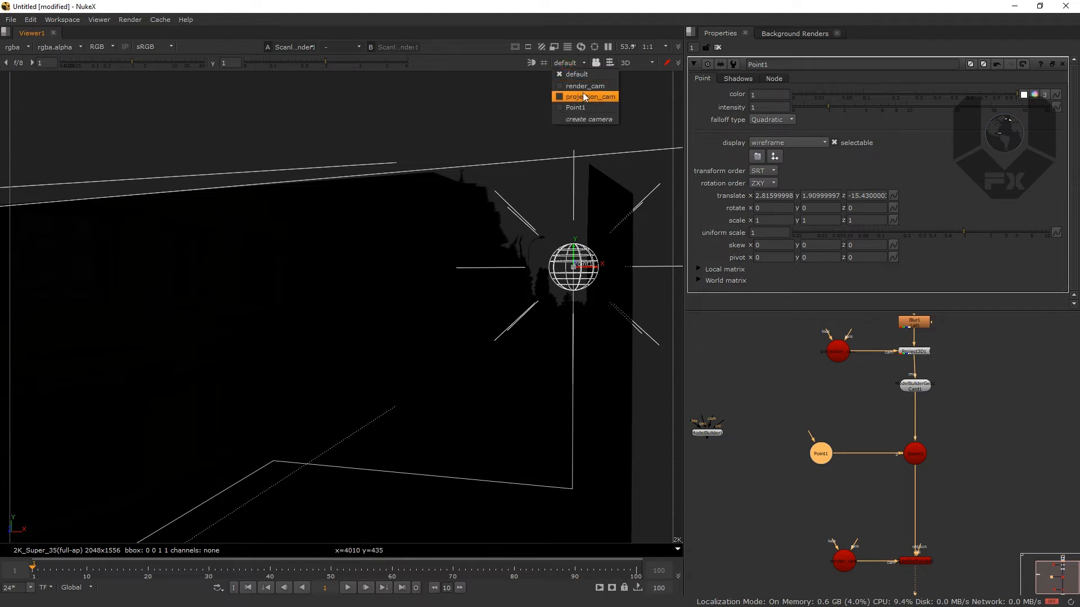
click(582, 92)
click(570, 66)
click(582, 83)
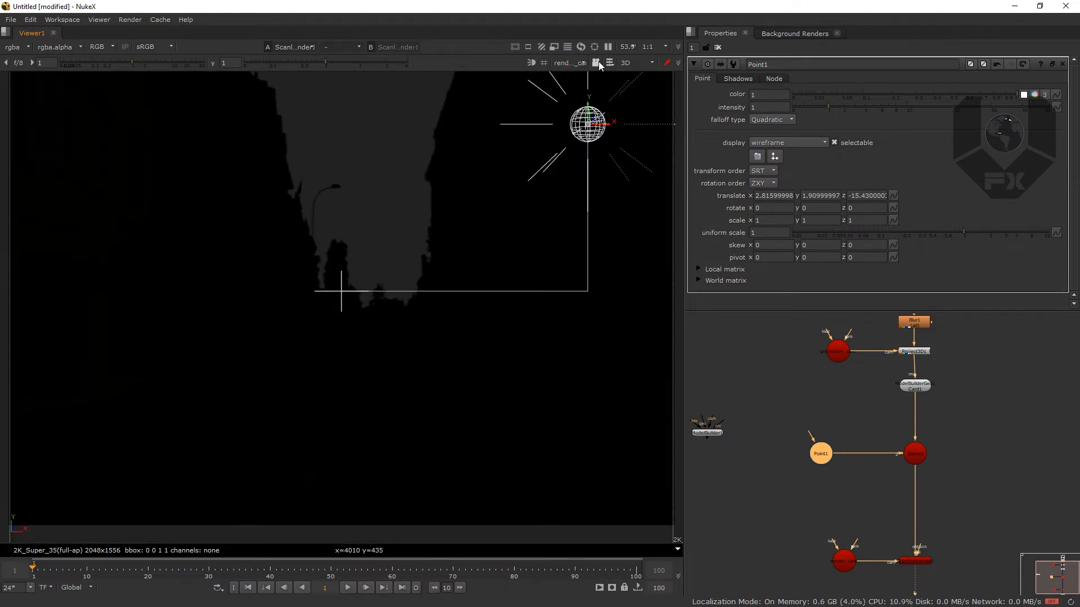
click(596, 63)
click(819, 453)
drag(832, 106, 916, 103)
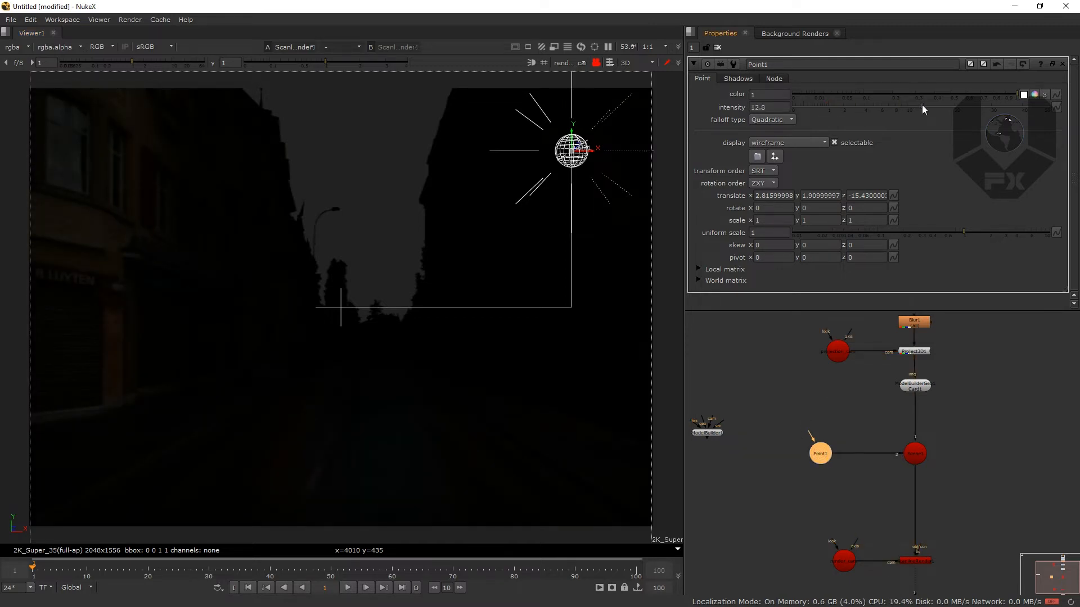
Nudge the point light along X to about 2.85 and view the 2D render in full colour
mouse_move(586, 152)
mouse_down()
mouse_move(564, 151)
mouse_move(594, 152)
mouse_move(582, 156)
mouse_up()
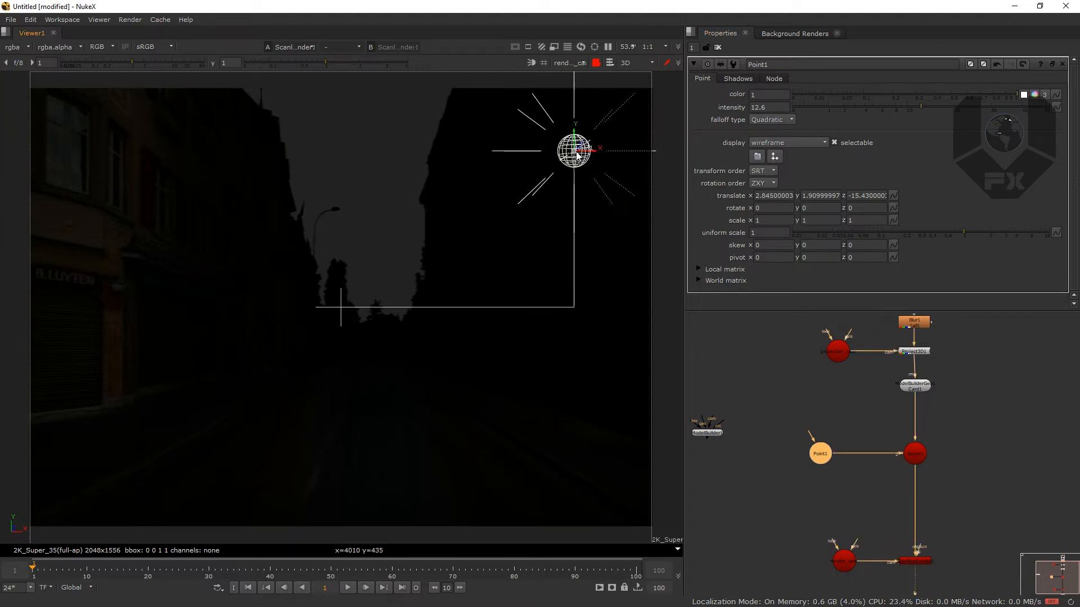
key(Tab)
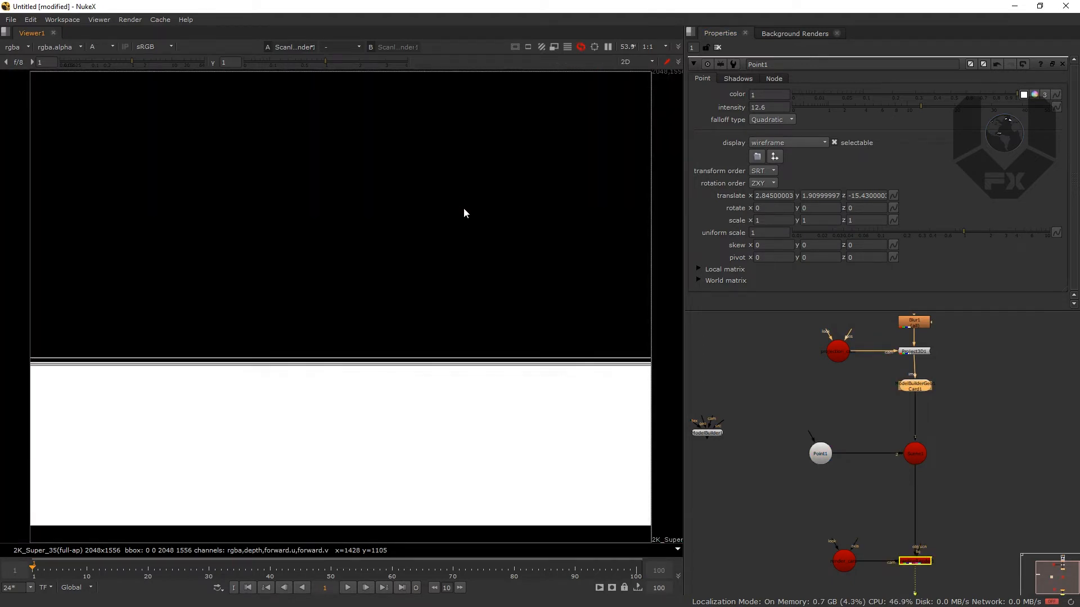
key(a)
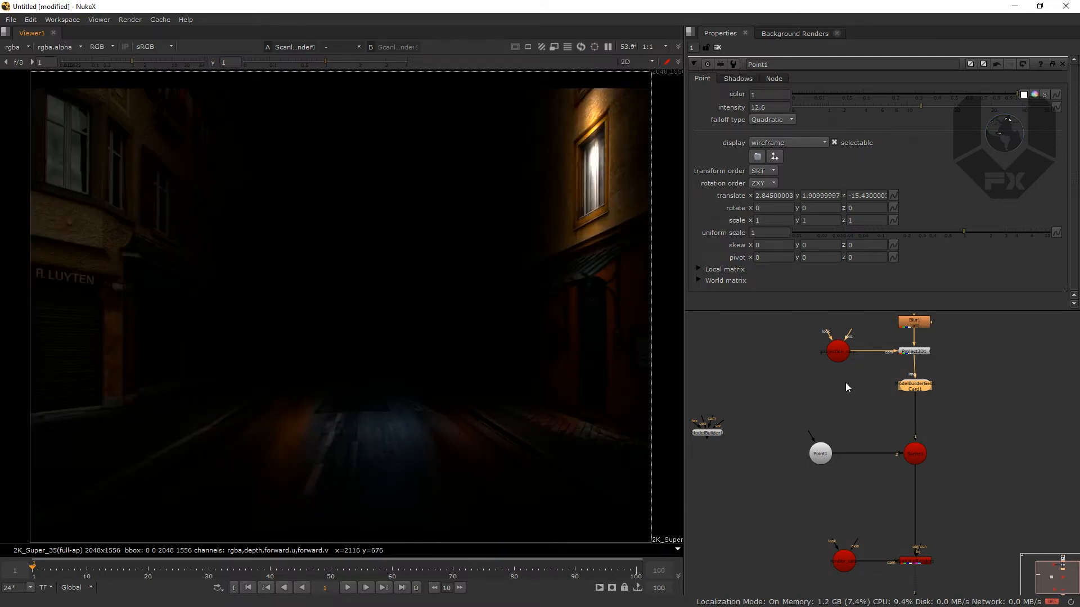
Move the first point light in the 2D render to about X 2.95, Y 1.6 beside the orange building's lit window
click(819, 454)
drag(574, 140, 575, 162)
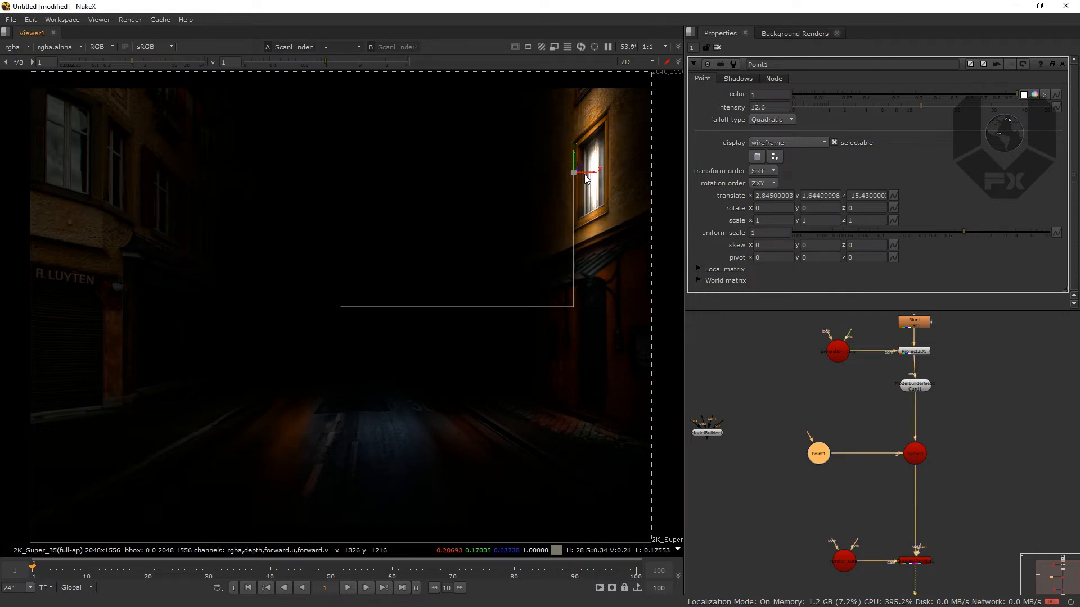
drag(587, 178, 589, 177)
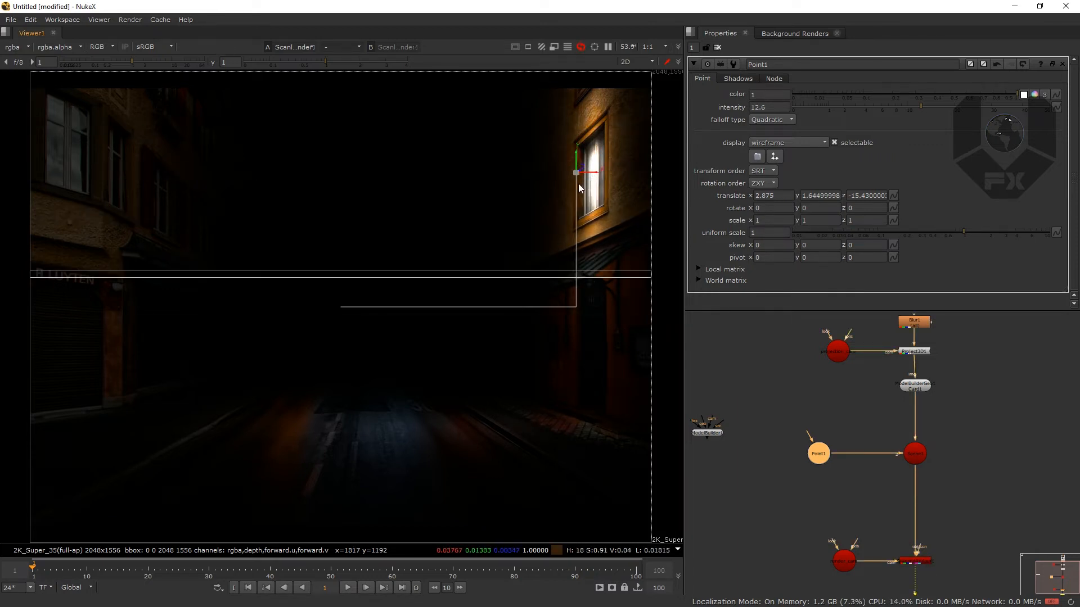
drag(578, 169, 576, 168)
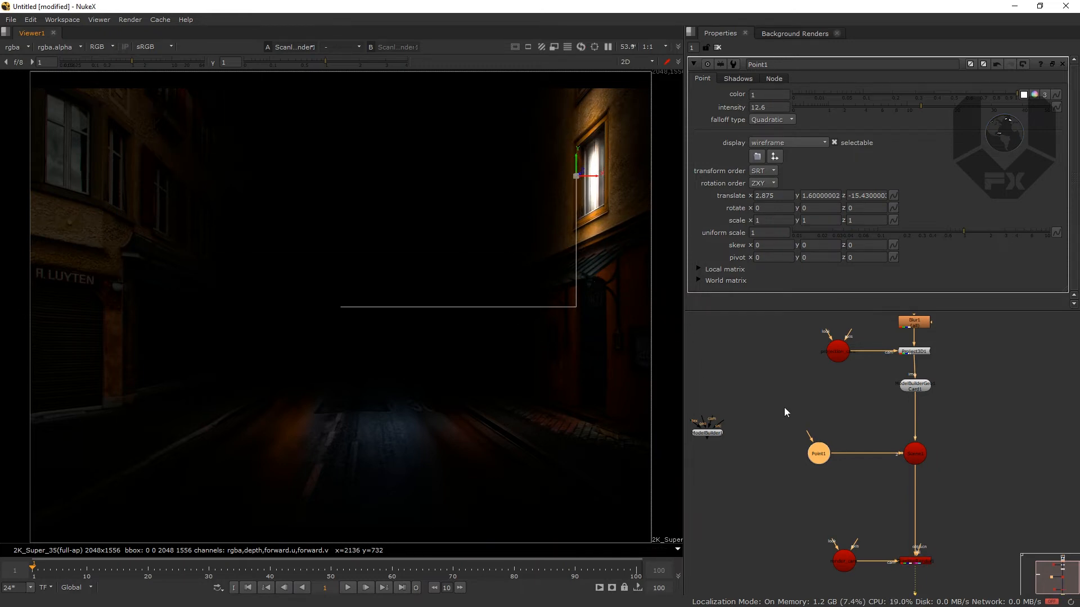
drag(817, 459, 808, 458)
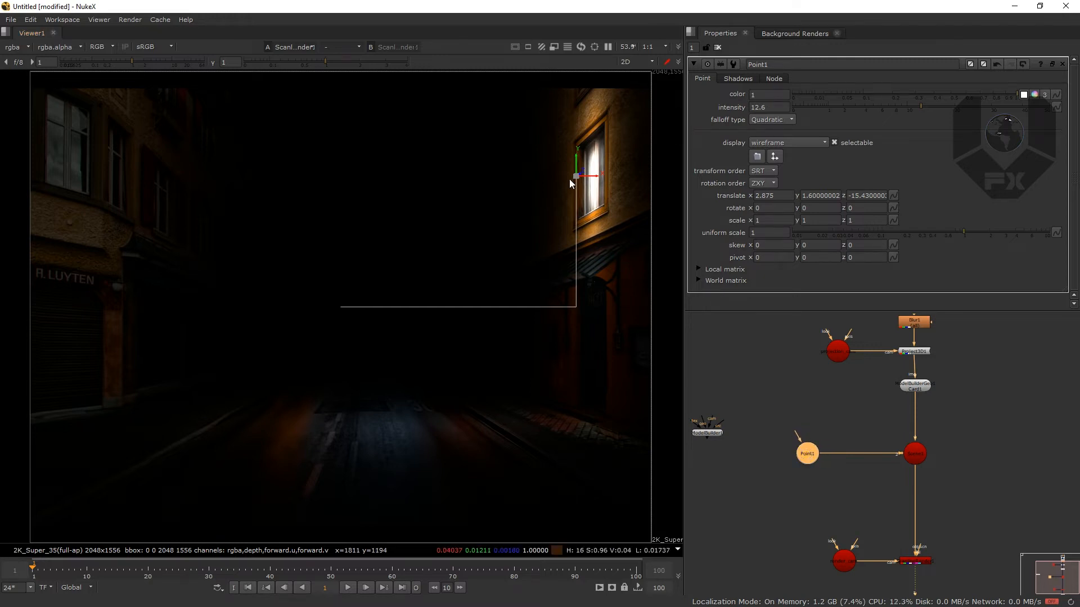
drag(589, 180, 597, 181)
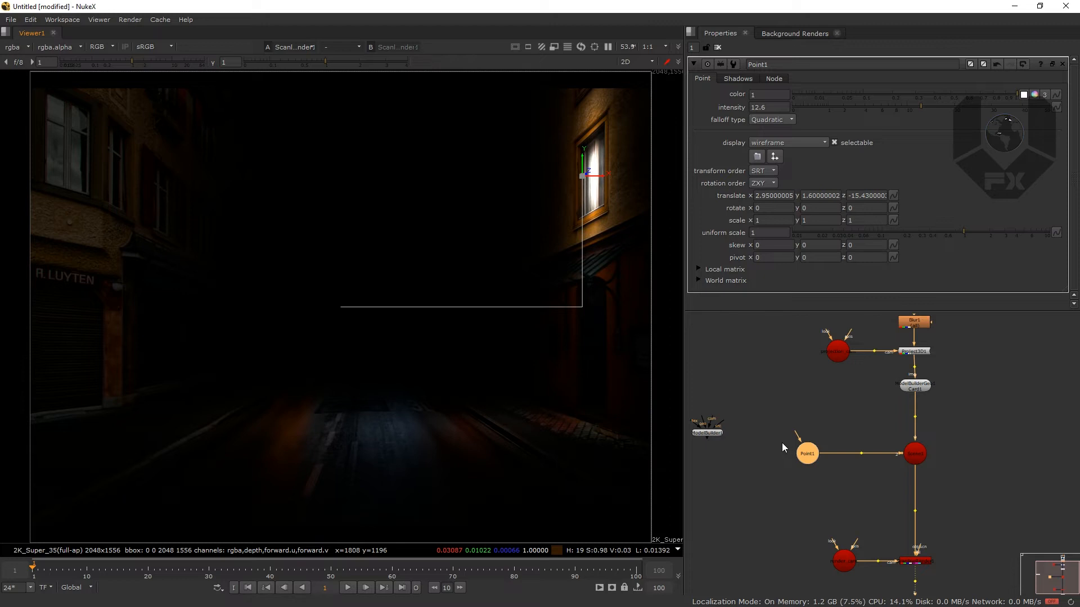
Duplicate the point light, connect the copy to the Scene node and open its properties
click(844, 429)
drag(846, 431, 915, 452)
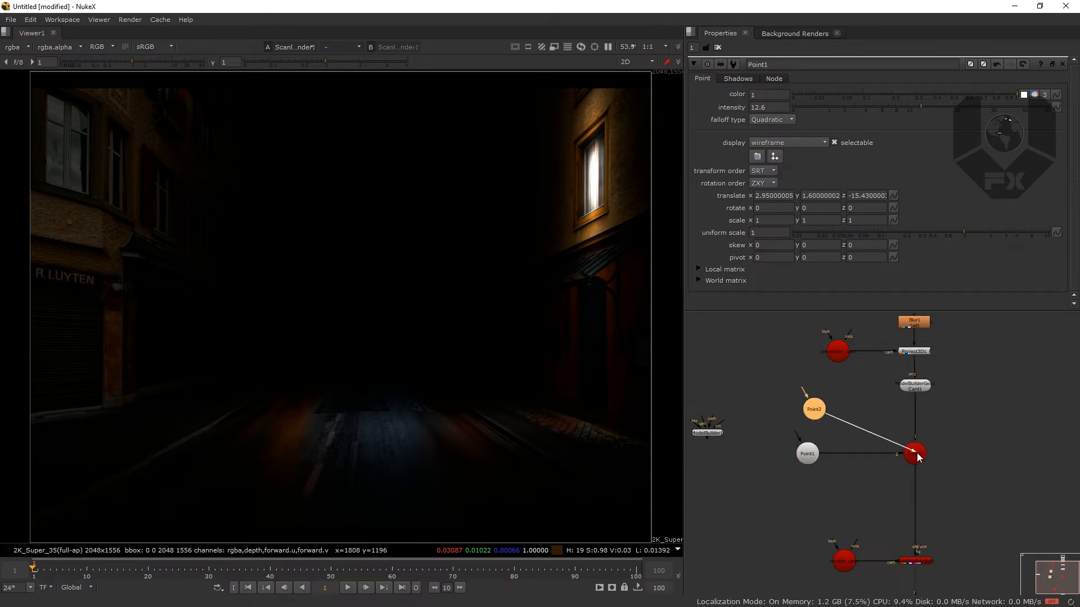
drag(821, 413, 816, 417)
double_click(810, 415)
Move the second point light to the opposite facade's window at about X -3.23, Y 2.02, Z -18.84
drag(594, 176, 117, 180)
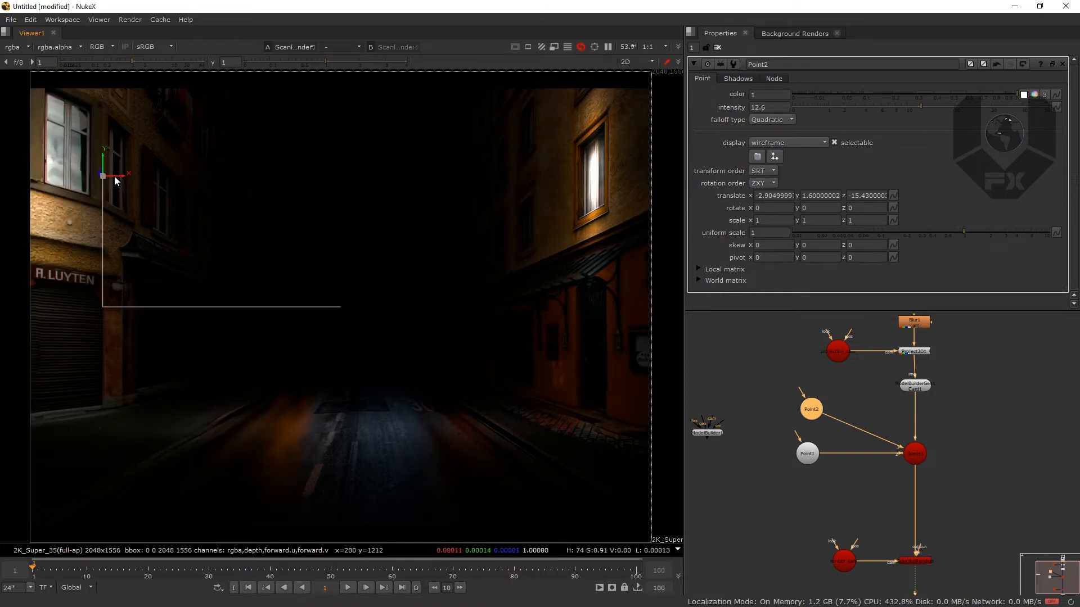
drag(115, 180, 86, 140)
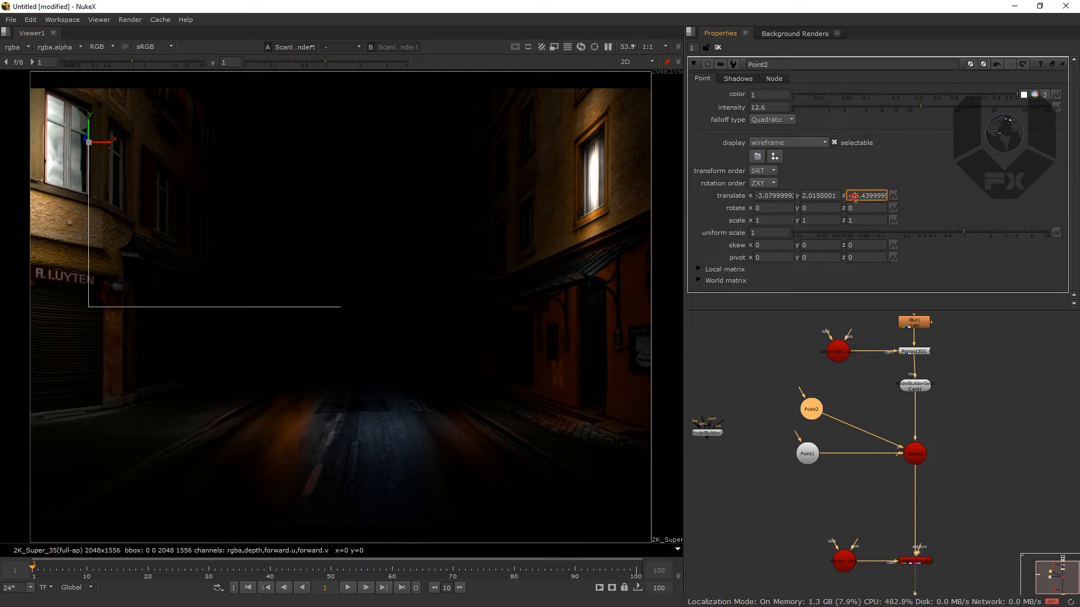
key(Down)
key(Down)
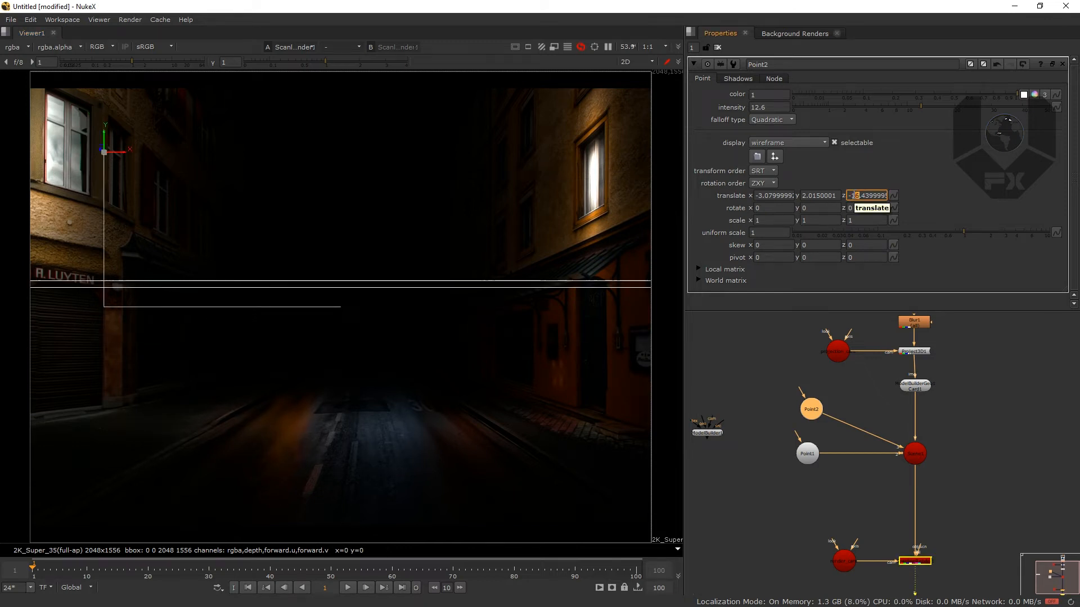
key(Down)
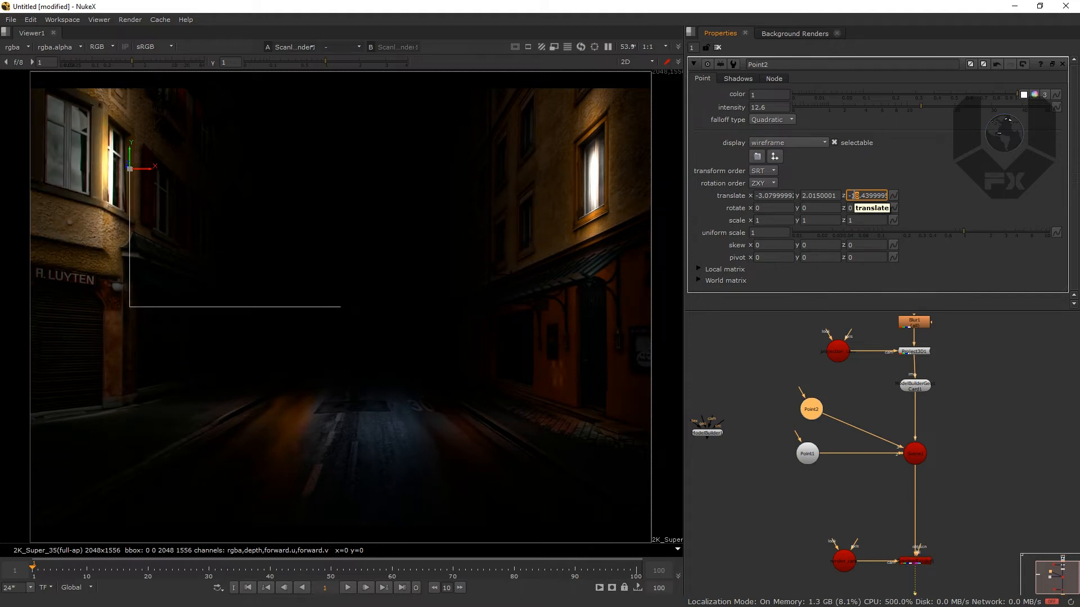
key(Down)
key(Down)
key(Down)
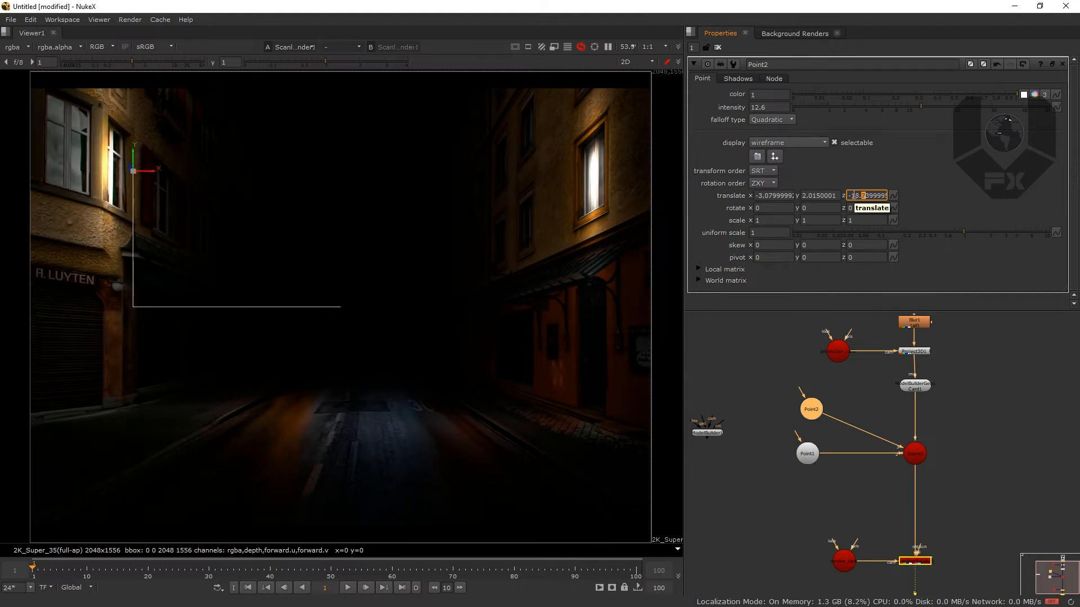
key(Down)
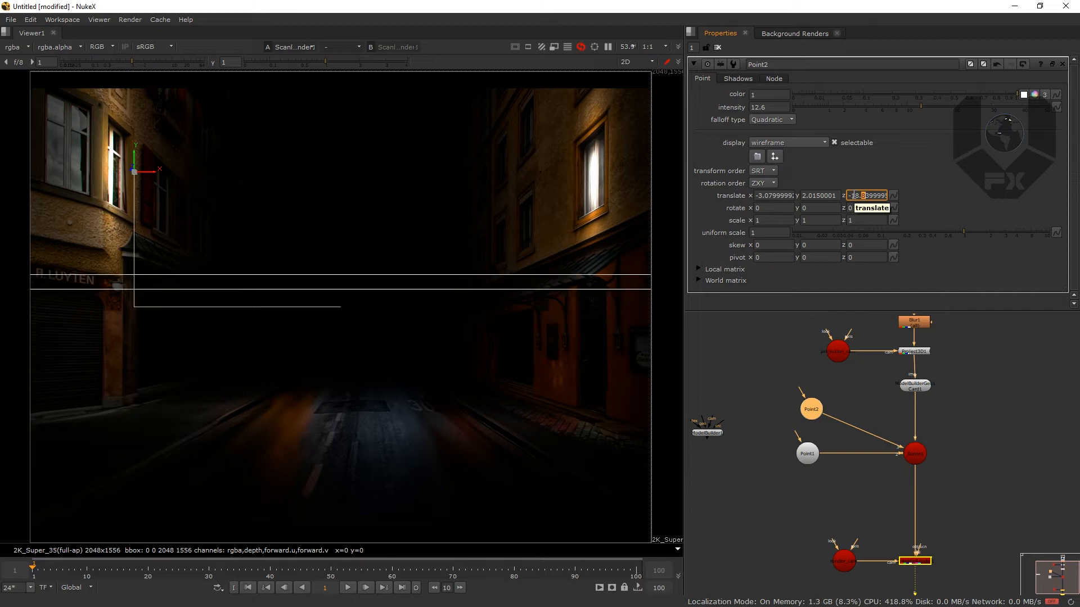
drag(150, 179, 137, 174)
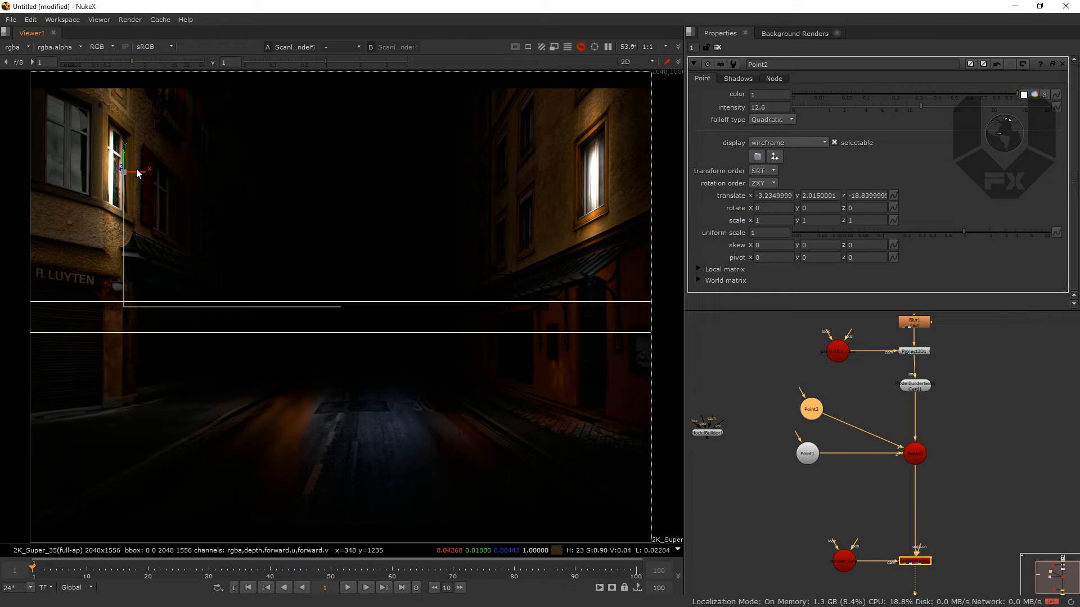
Move the Point1 and Point2 nodes farther from the Scene node to make room in the node graph
click(839, 380)
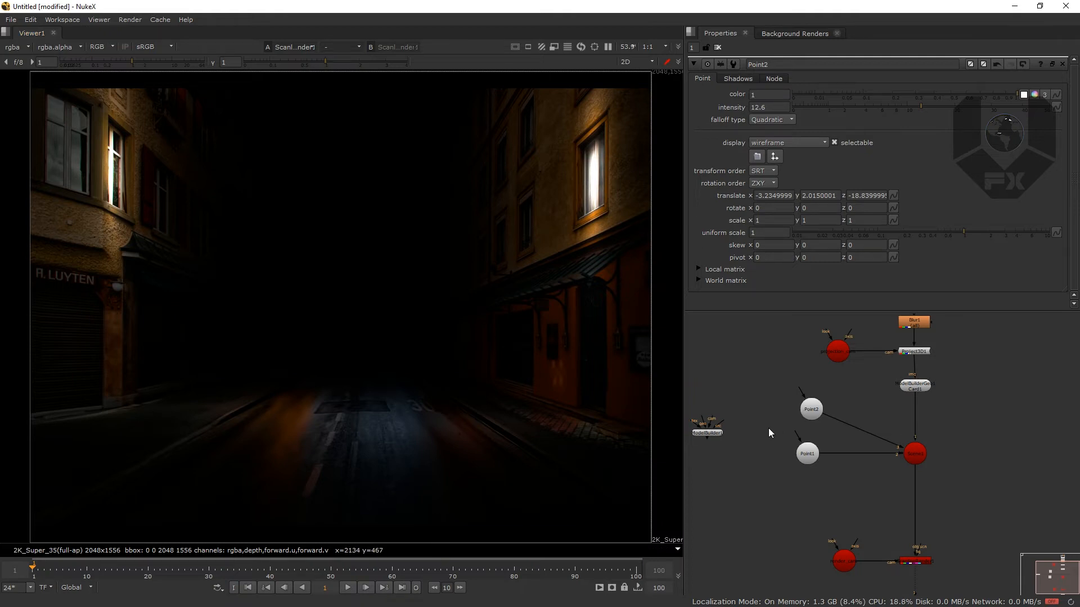
drag(817, 411, 791, 418)
drag(801, 461, 779, 458)
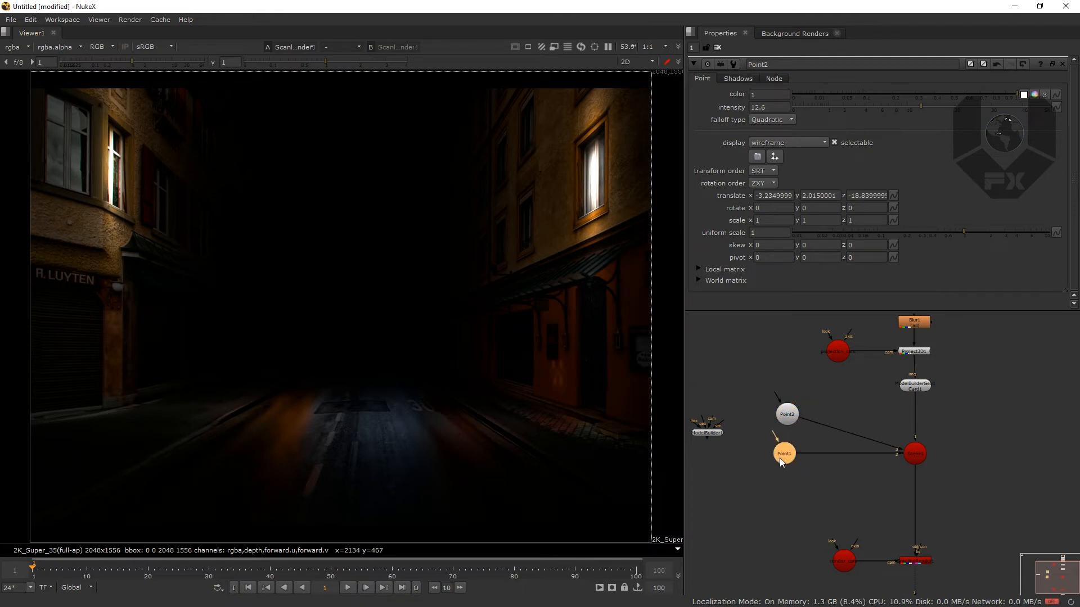
Add a Spot light, connect it to the Scene node and place it below Point1
click(846, 470)
key(Tab)
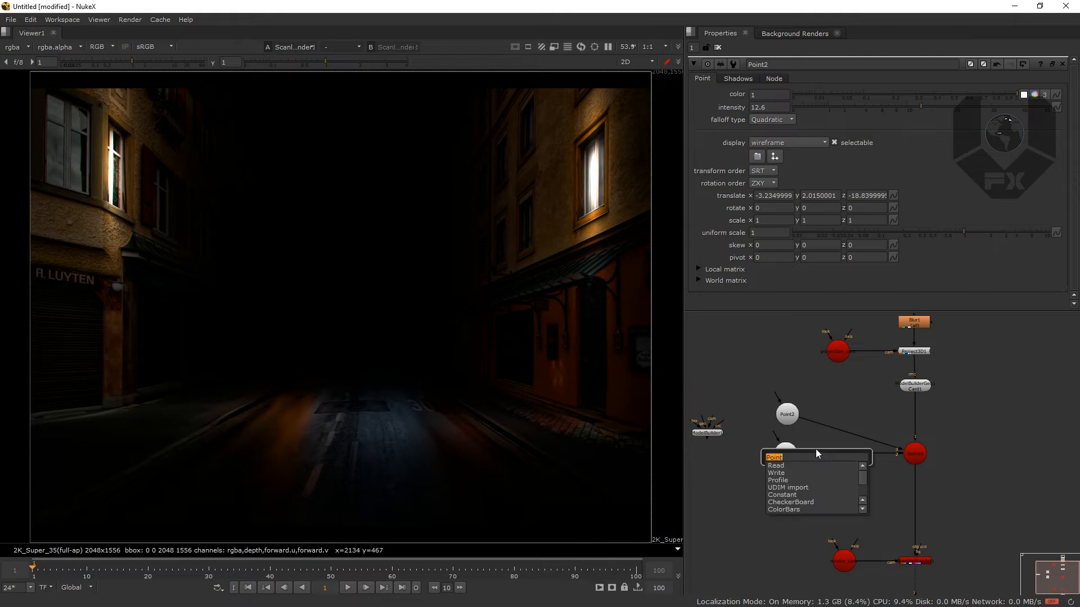
text(spot)
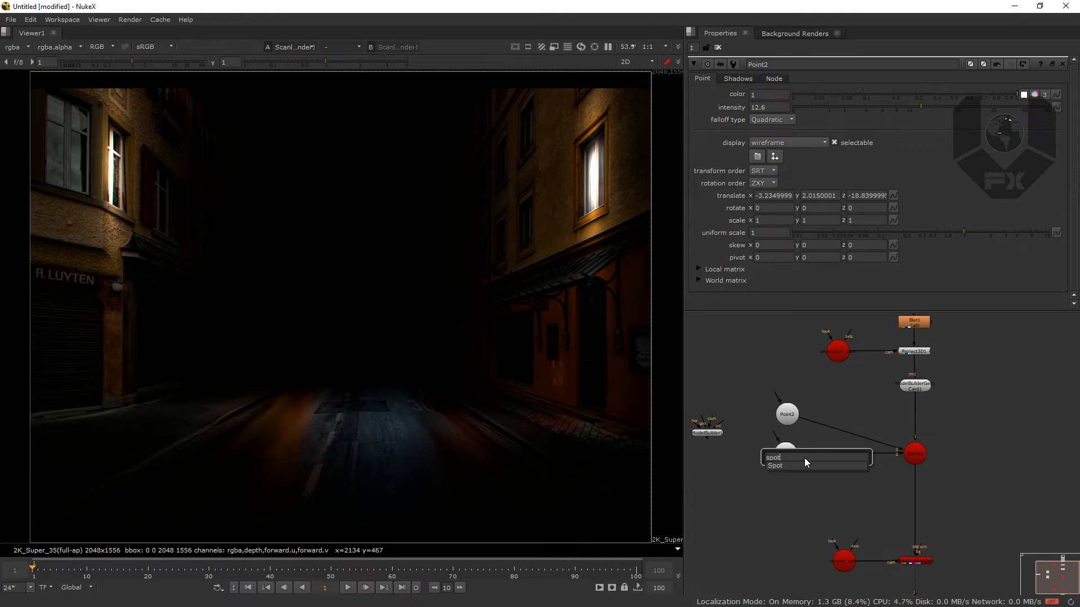
key(Return)
drag(848, 484, 914, 461)
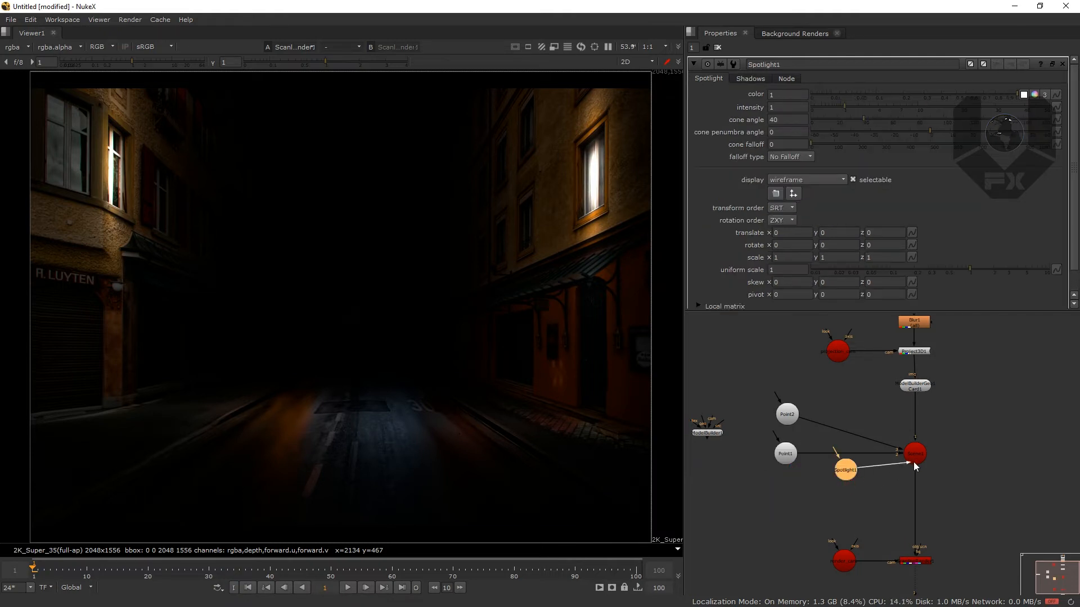
drag(841, 476, 788, 499)
Copy Point1's translation values and paste them as absolute values into the spotlight's translation
click(785, 453)
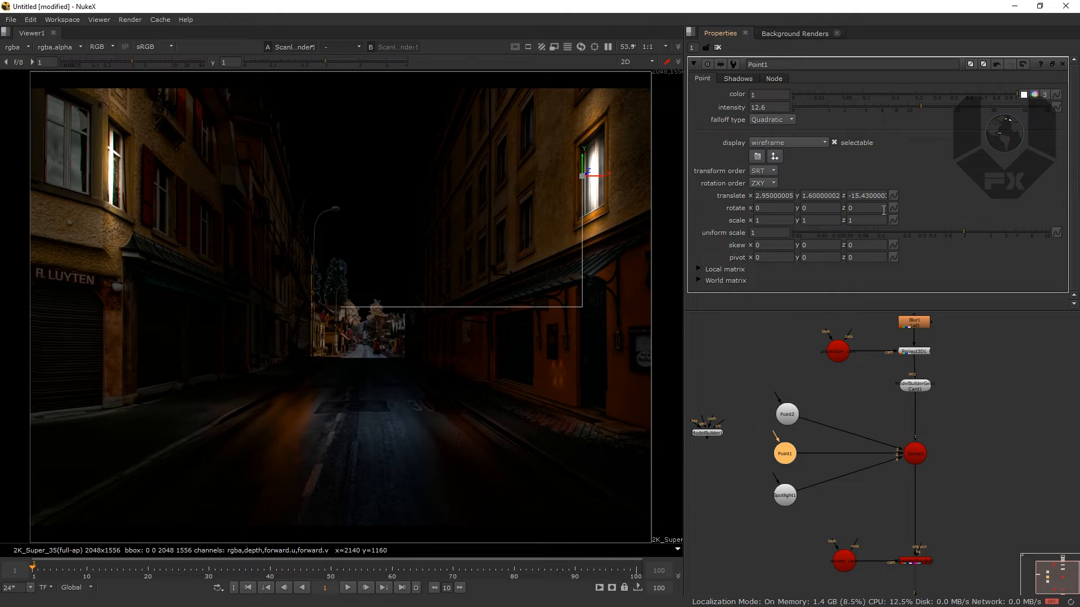
click(893, 195)
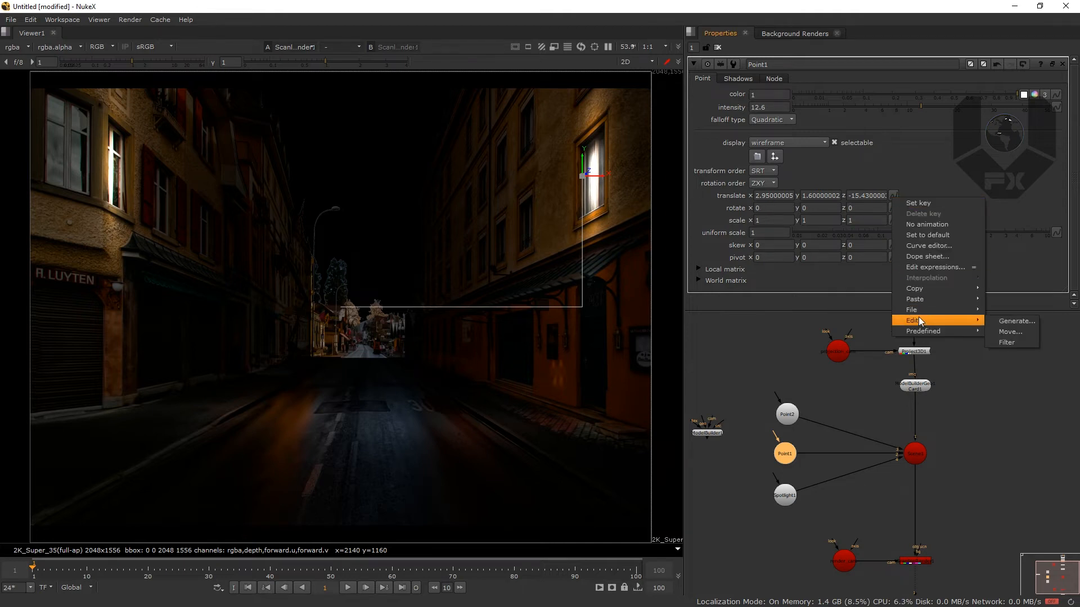
mouse_move(926, 288)
click(1033, 289)
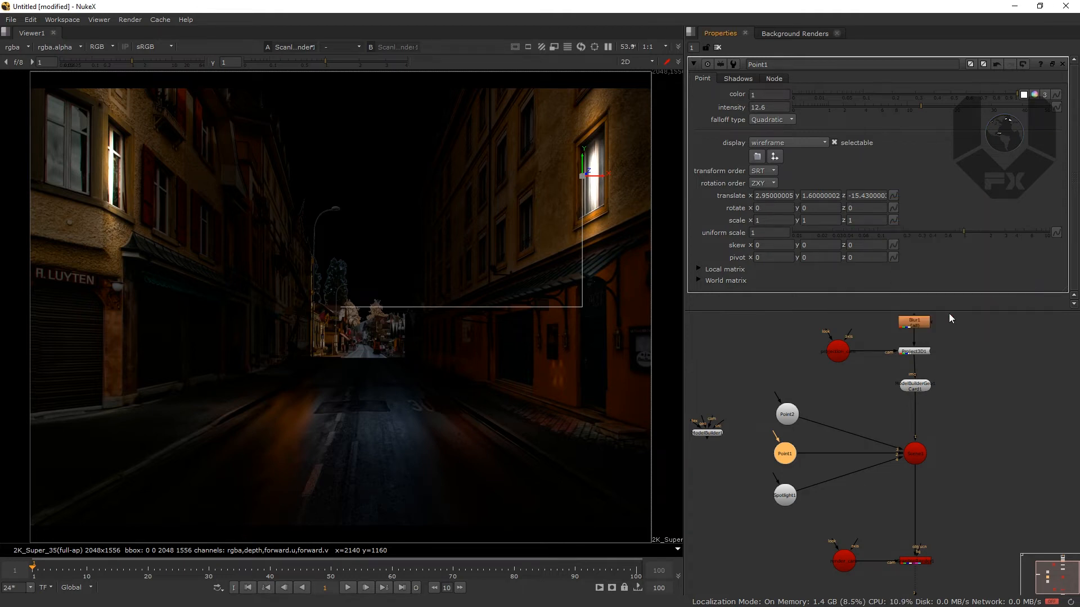
click(784, 498)
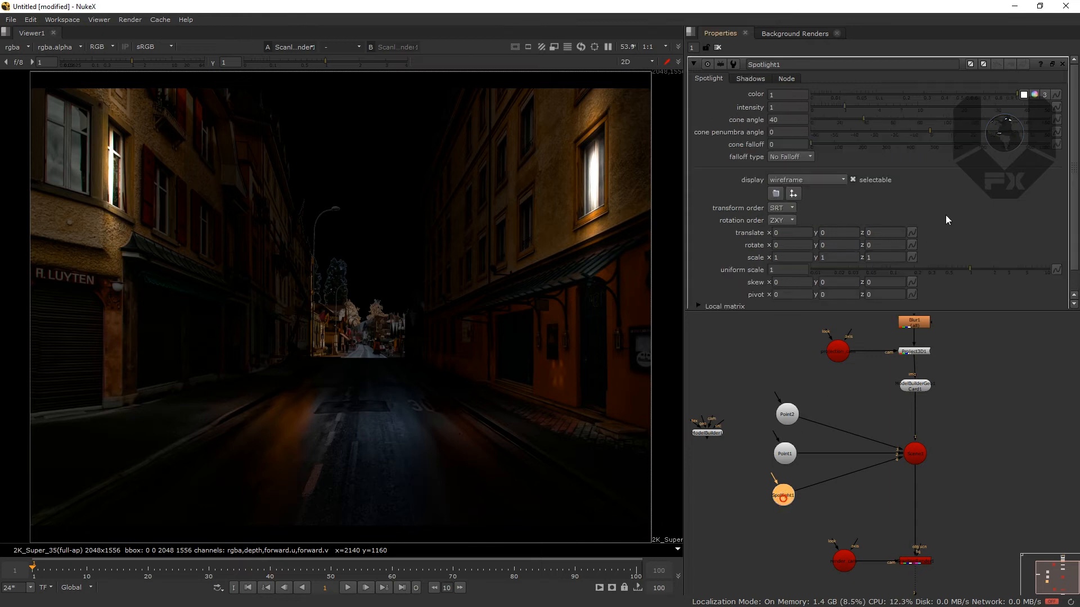
click(910, 231)
mouse_move(971, 333)
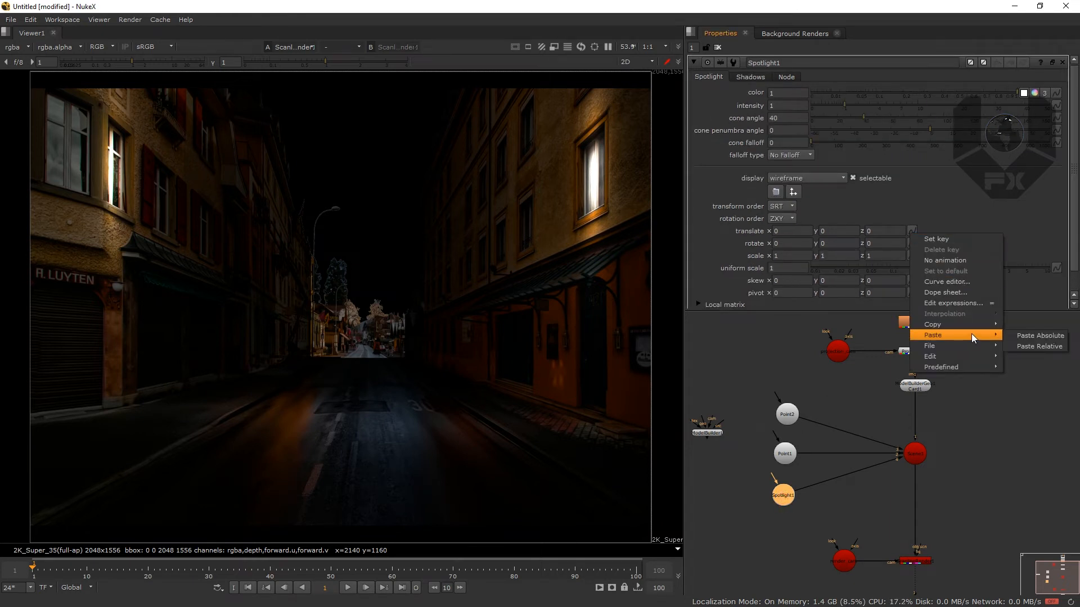
click(1041, 335)
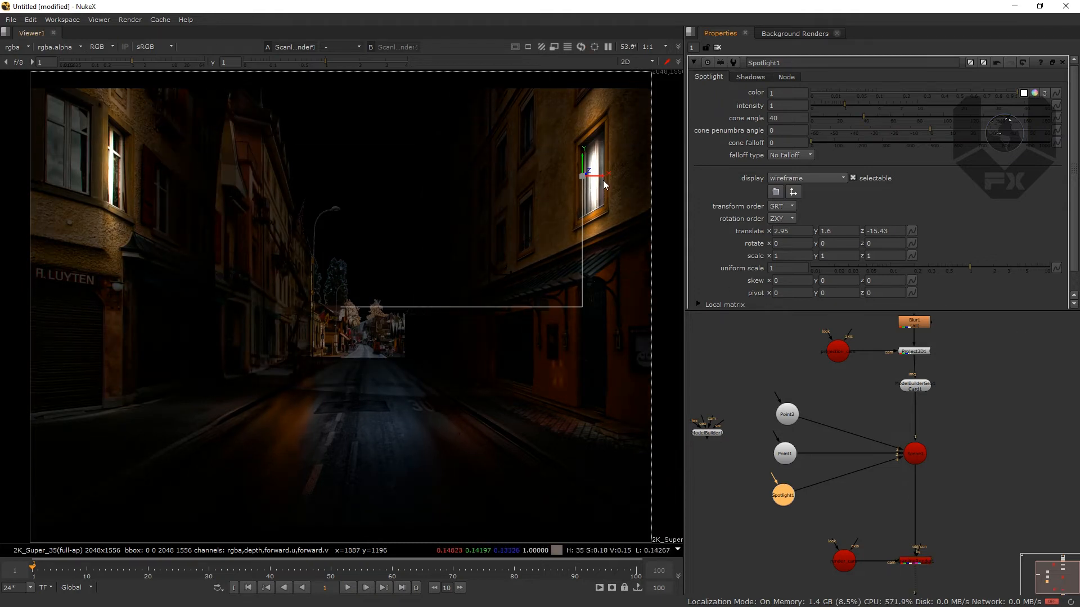
Move the spotlight toward the street's centre at about X 1.005 and set its X rotation to -90 degrees
drag(603, 181, 419, 197)
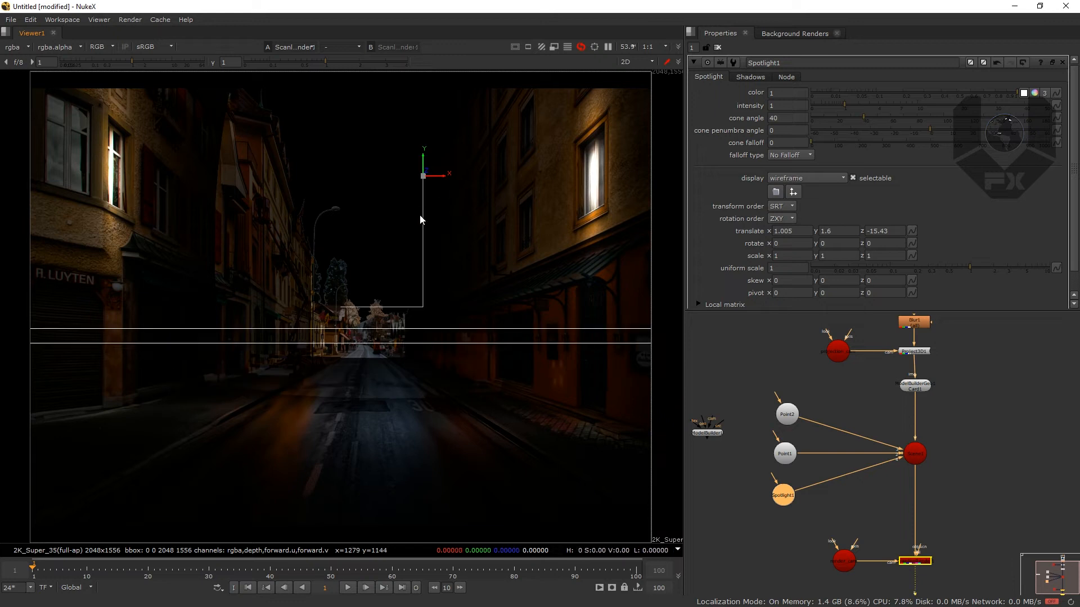
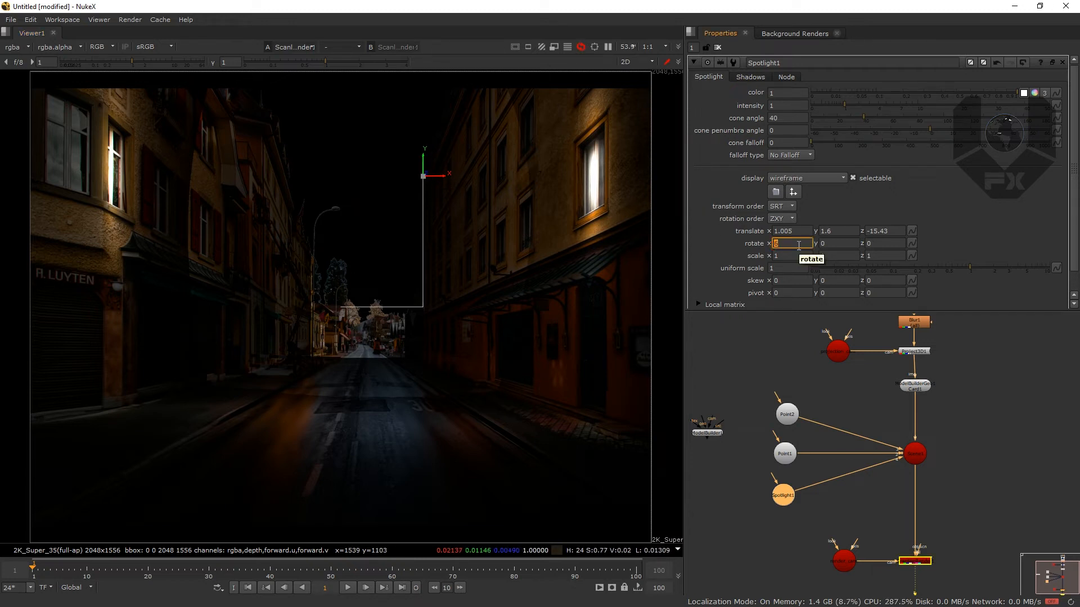
text(-8)
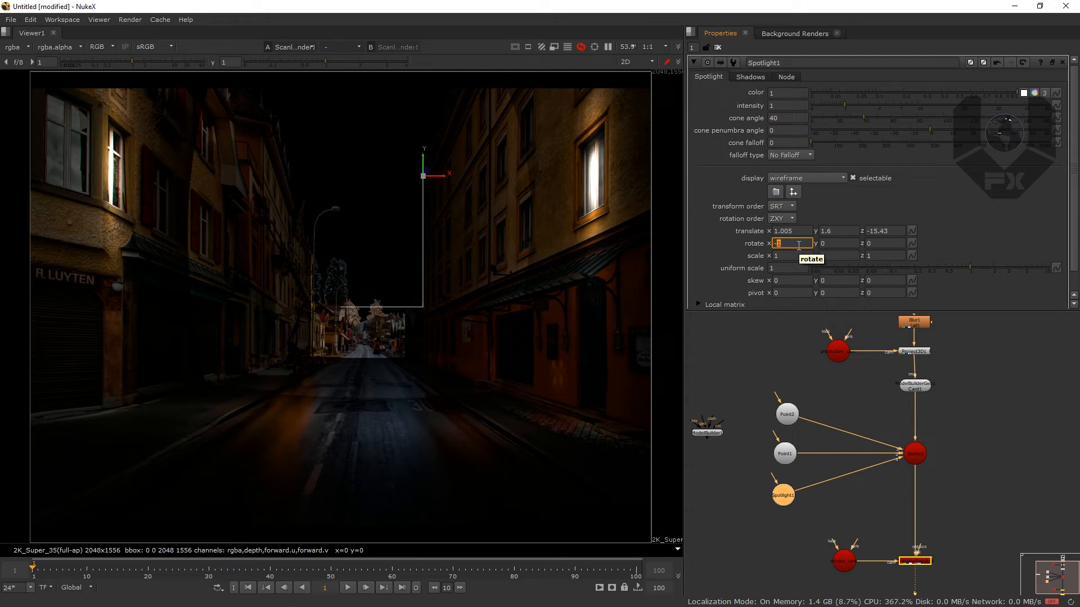
key(Down)
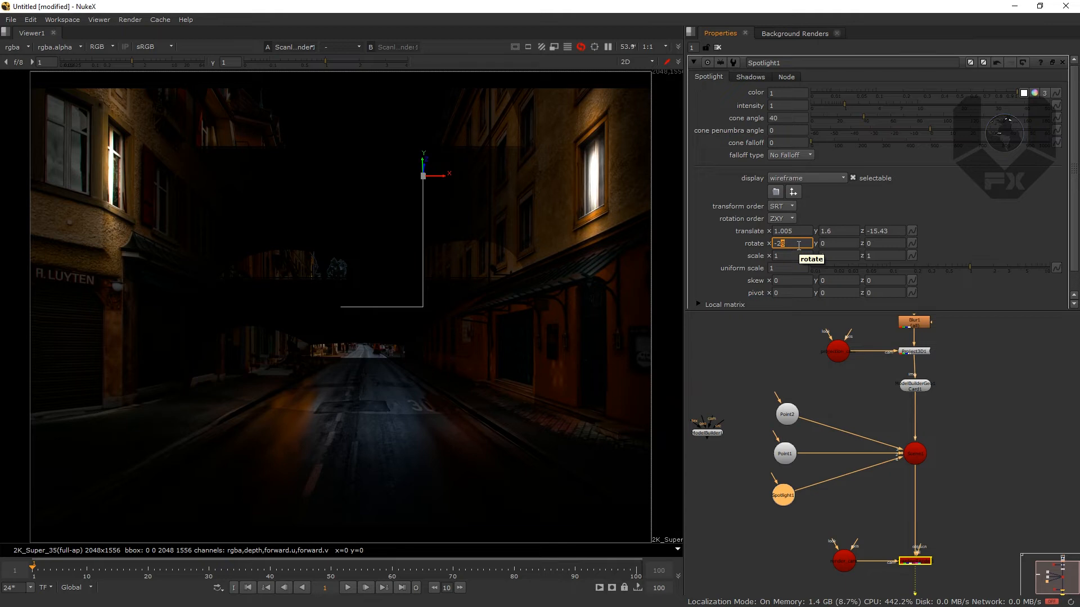
key(Down)
key(Down)
key(Down)
key(Down)
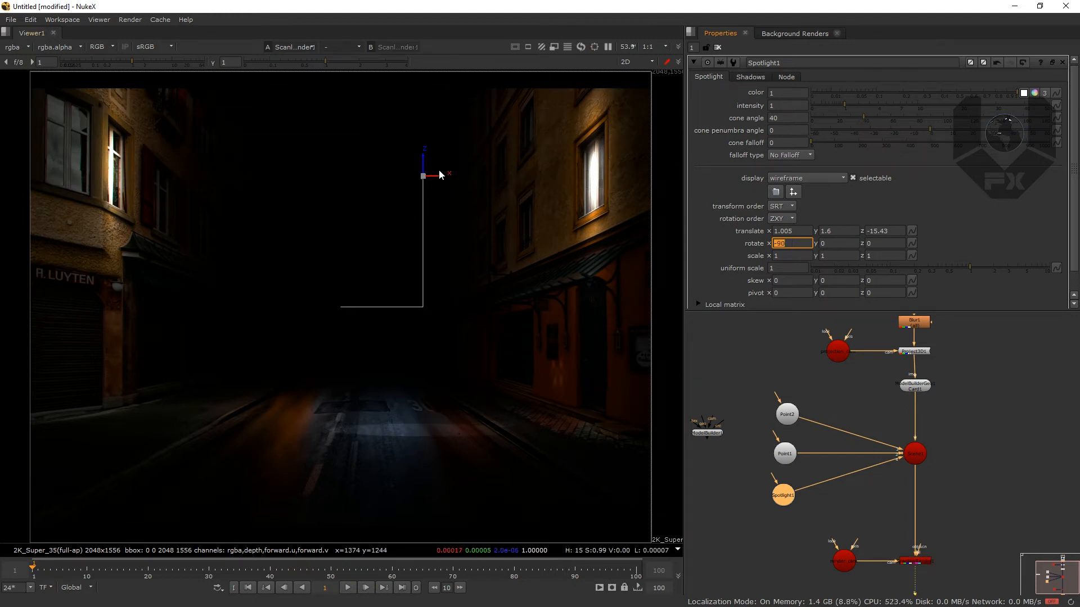
Move the spotlight across the street to about X -1.67 and set its Z translation to -26.43
drag(437, 177, 385, 177)
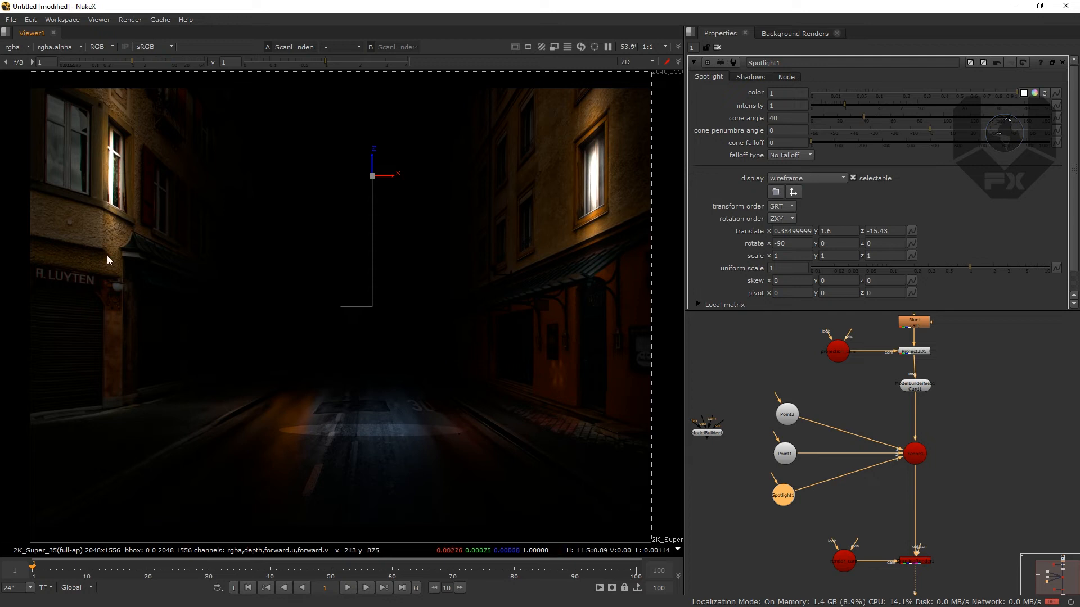
drag(387, 180, 221, 181)
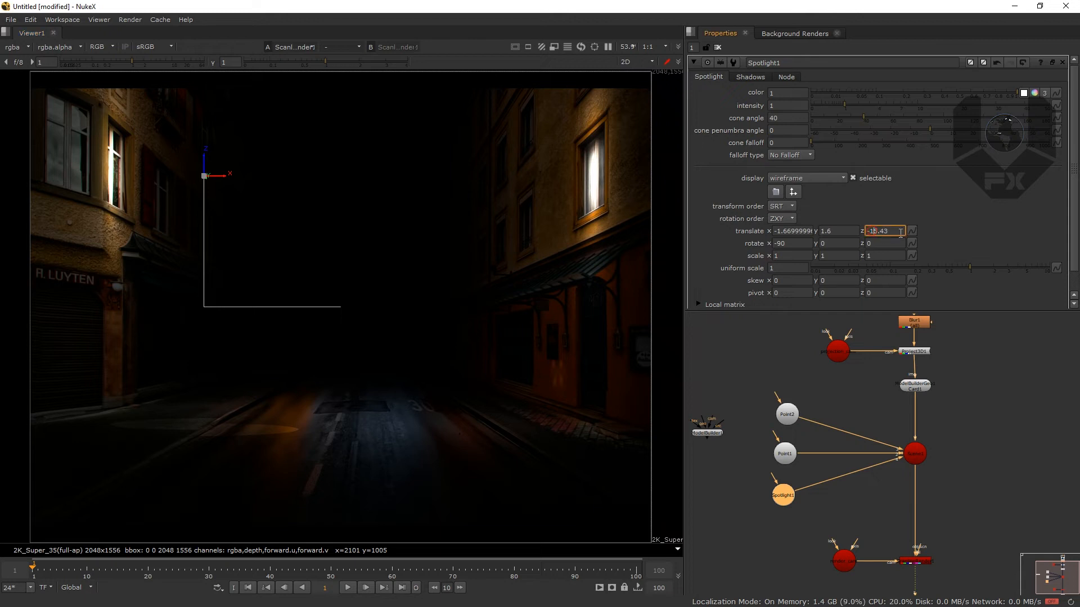
key(Down)
key(Down)
key(Down)
key(Down)
key(Down)
key(Down)
key(Down)
key(Down)
key(Down)
key(Down)
key(Down)
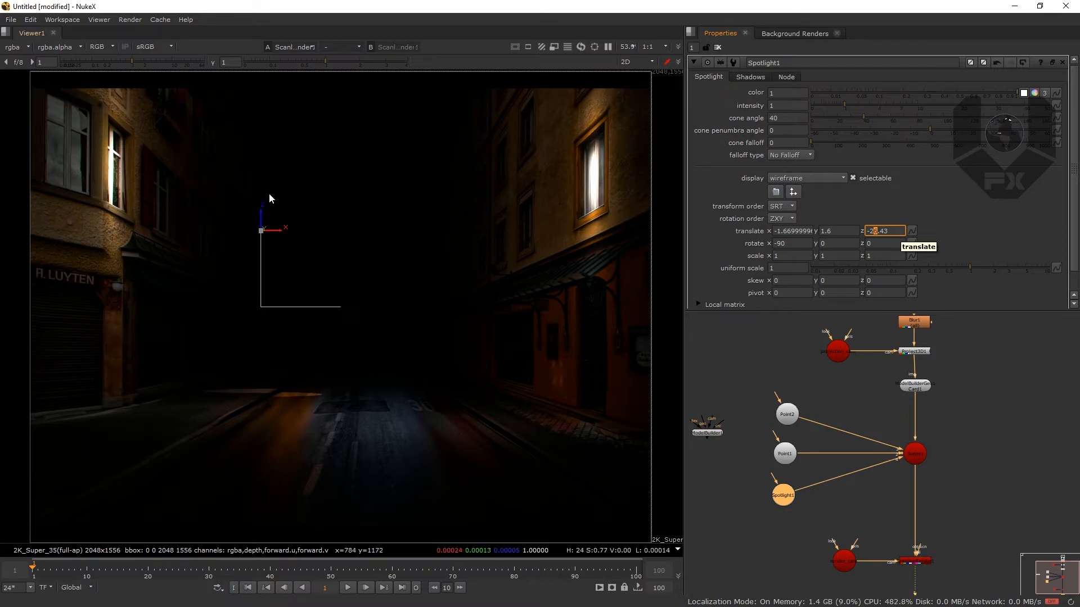
Move the spotlight to about X -2.98, Y 3.66 and raise its intensity to 3.7
drag(280, 229, 227, 241)
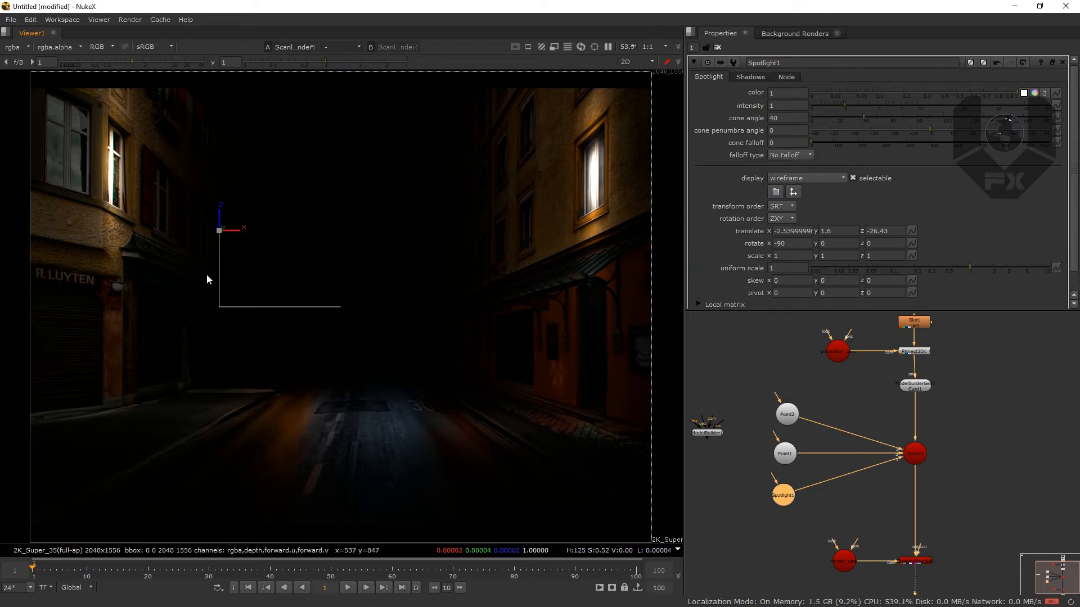
drag(234, 230, 214, 121)
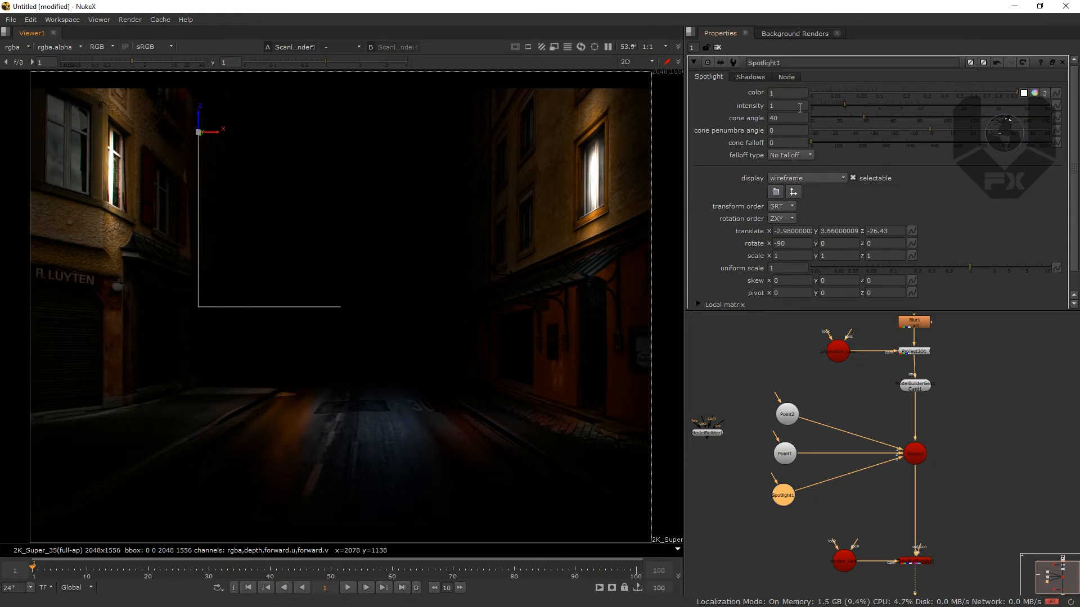
drag(844, 104, 859, 105)
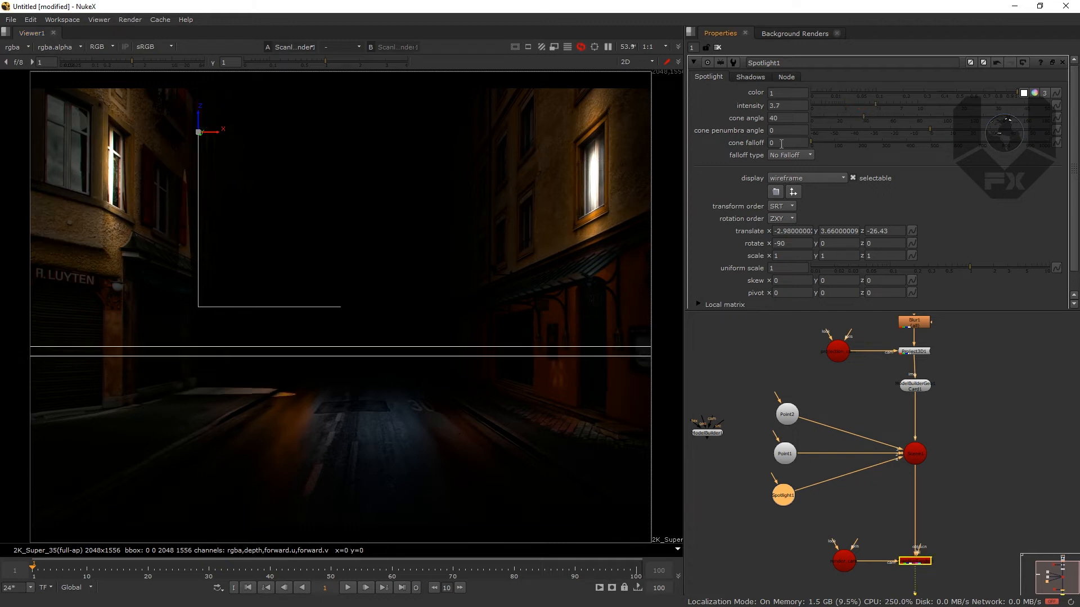
Raise the spotlight above the rooftops to about X -3.05, Y 5.41
drag(200, 124, 221, 117)
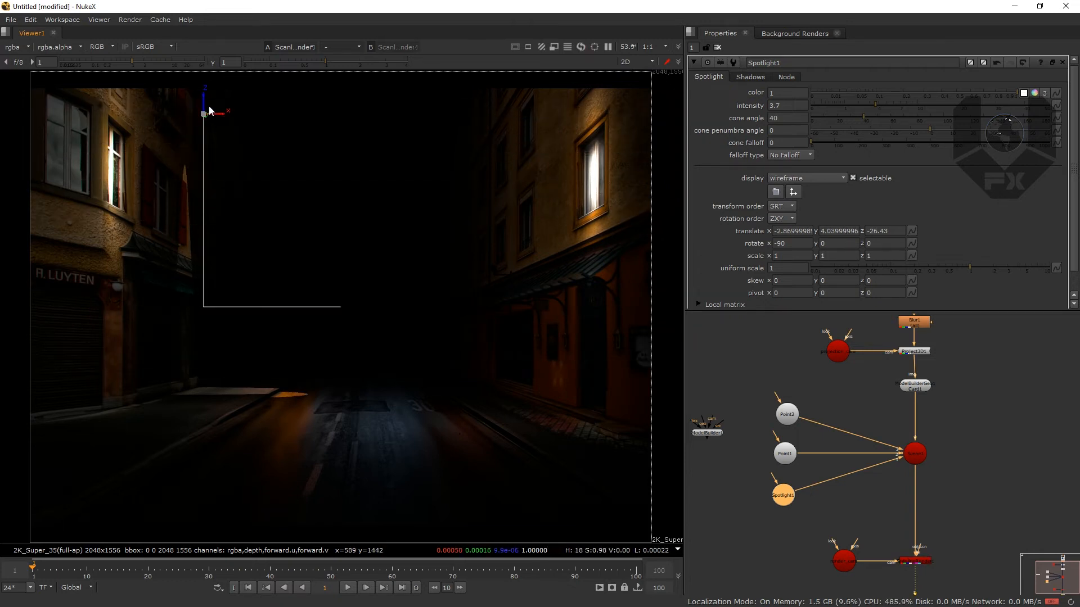
drag(213, 120, 206, 81)
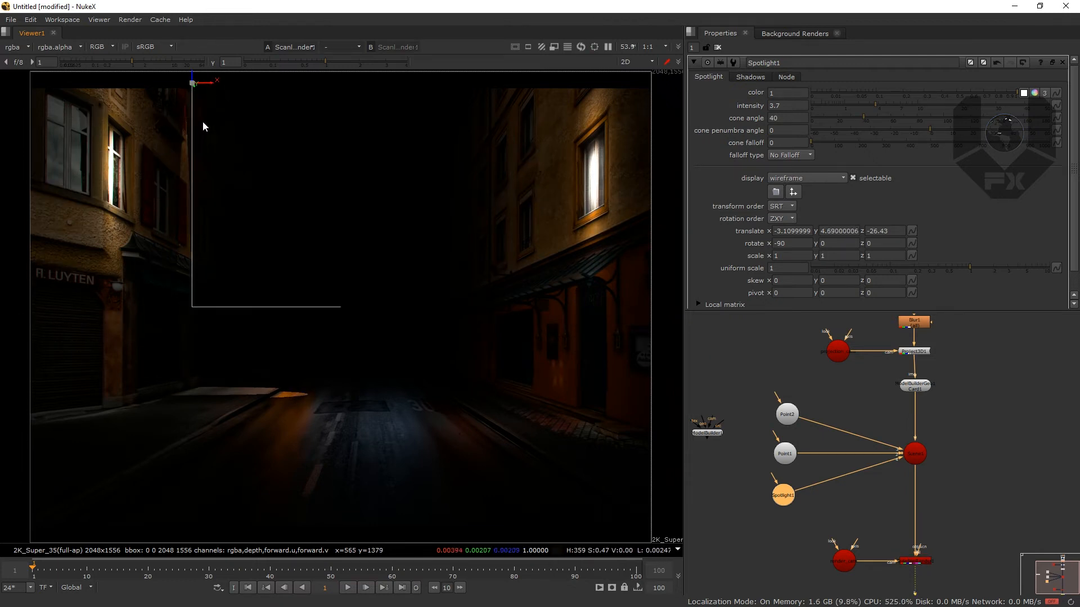
drag(194, 122, 220, 128)
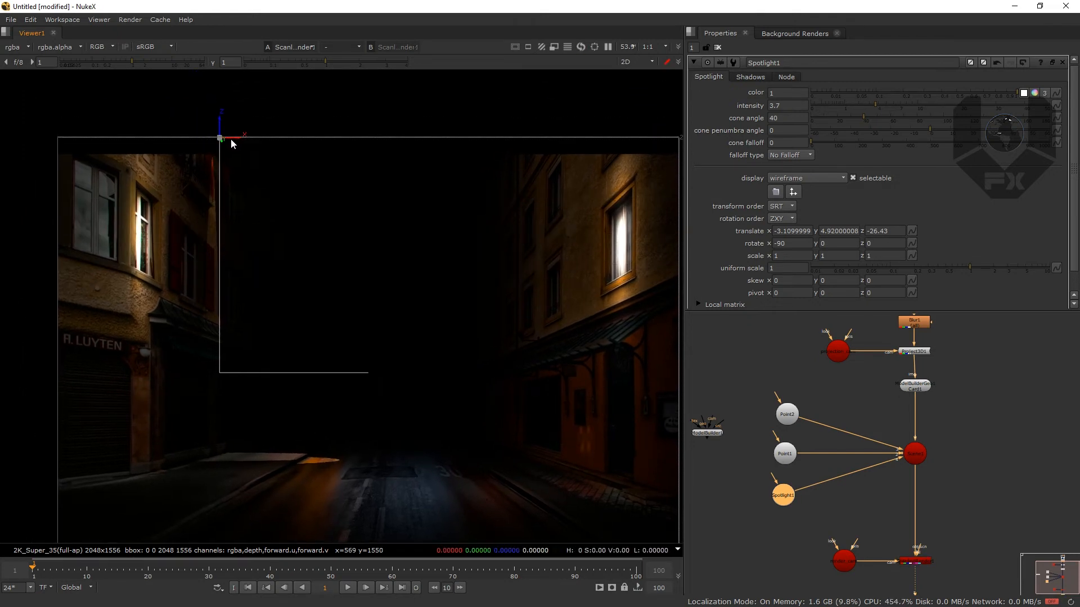
drag(234, 137, 231, 121)
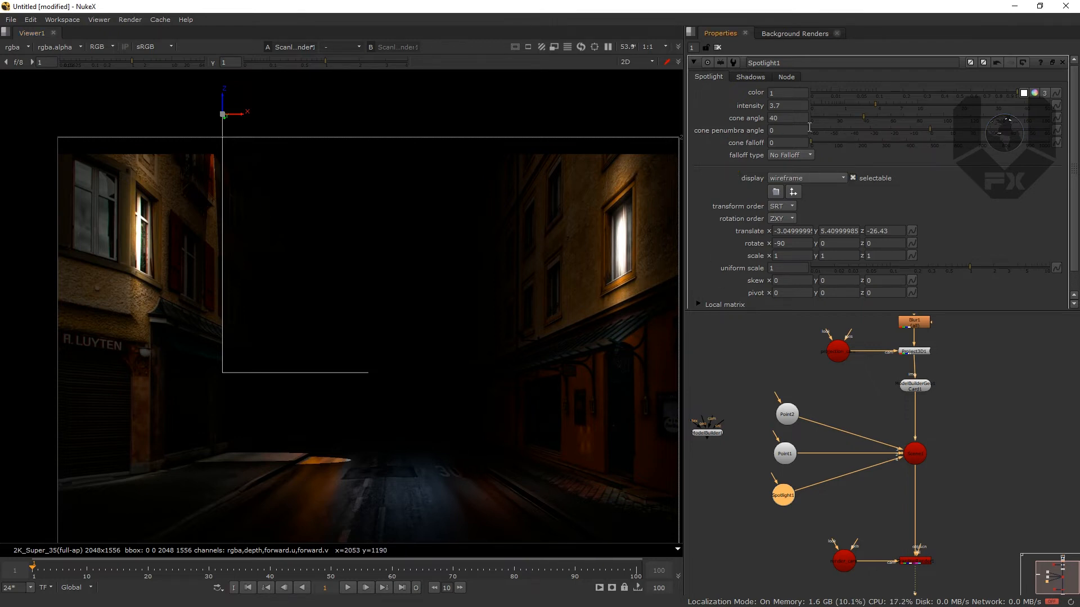
Set the spotlight's cone angle to 37.5, cone falloff to 70 and cone penumbra angle to 8.5
mouse_move(862, 116)
mouse_down()
mouse_move(876, 116)
mouse_move(863, 118)
mouse_up()
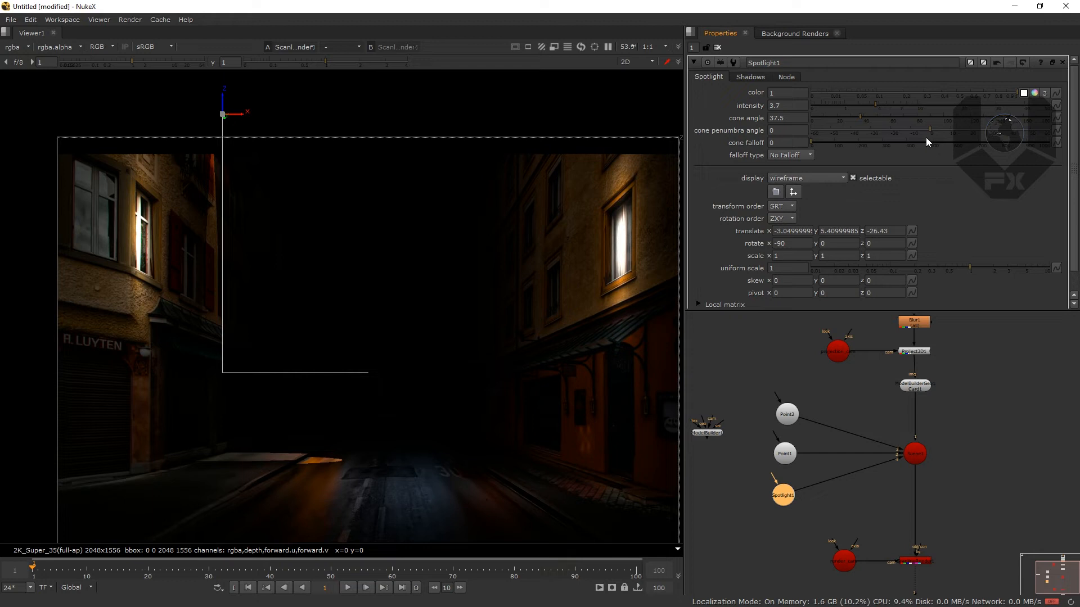
click(815, 143)
mouse_move(828, 141)
mouse_down()
mouse_move(853, 143)
mouse_move(827, 144)
mouse_up()
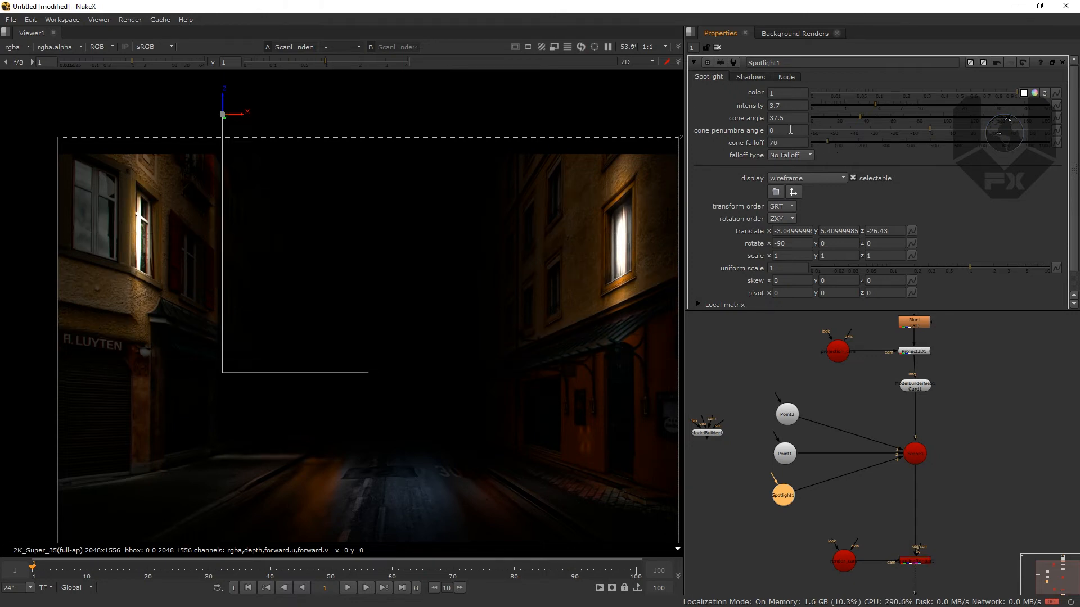
drag(929, 130, 939, 130)
Tint the spotlight warm at about 1.48, 0.99, 0.53 and Point1 at about 1.55, 0.91, 0.55 RGB
click(1034, 94)
mouse_move(1035, 128)
mouse_down()
mouse_move(1035, 149)
mouse_move(1046, 123)
mouse_up()
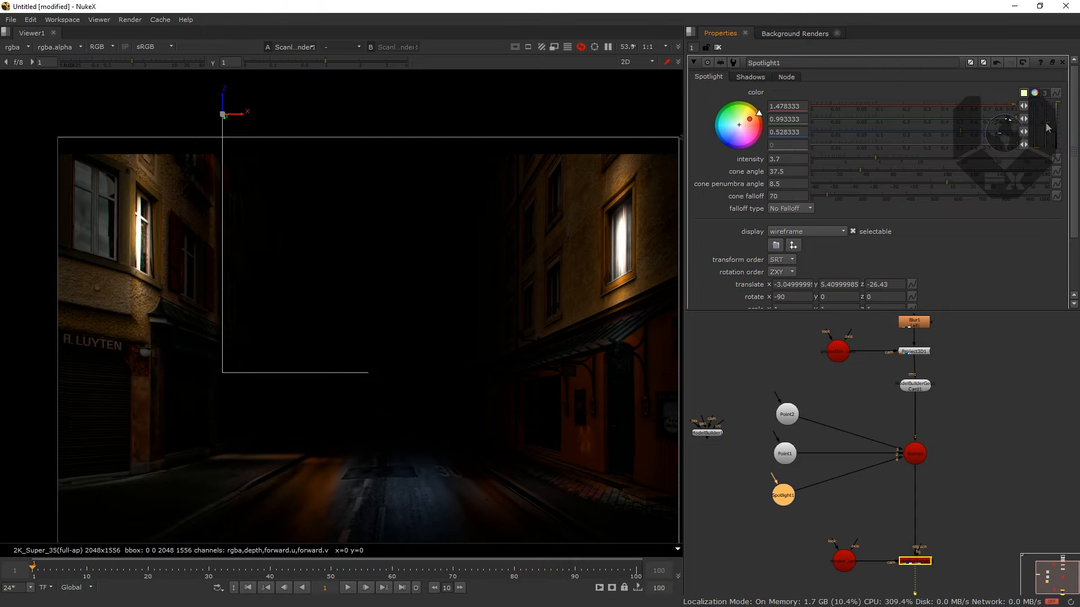
double_click(784, 453)
click(1035, 96)
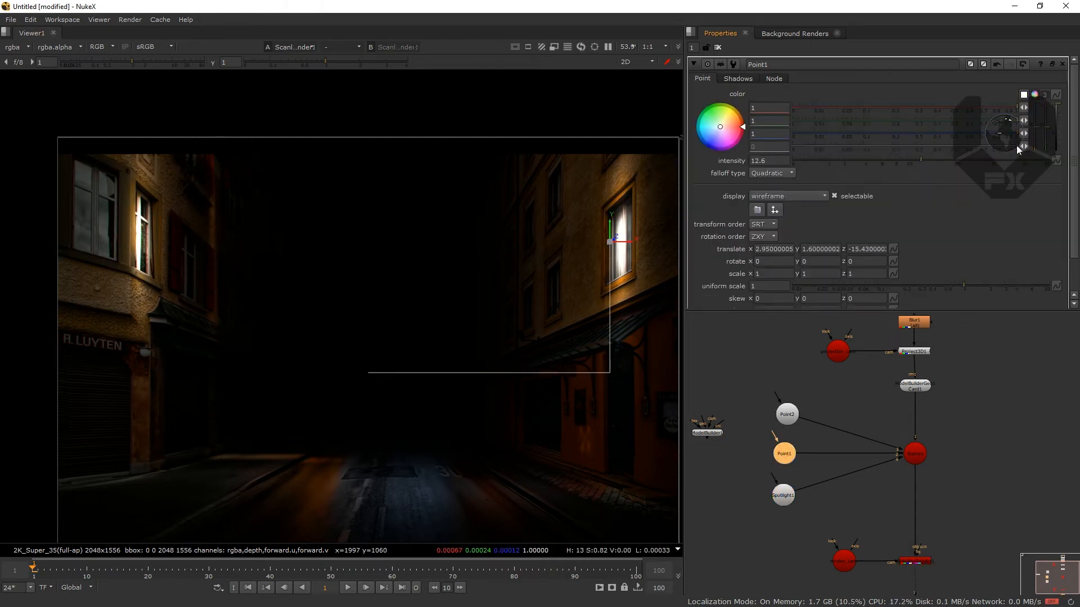
click(1037, 132)
drag(1047, 140, 1048, 118)
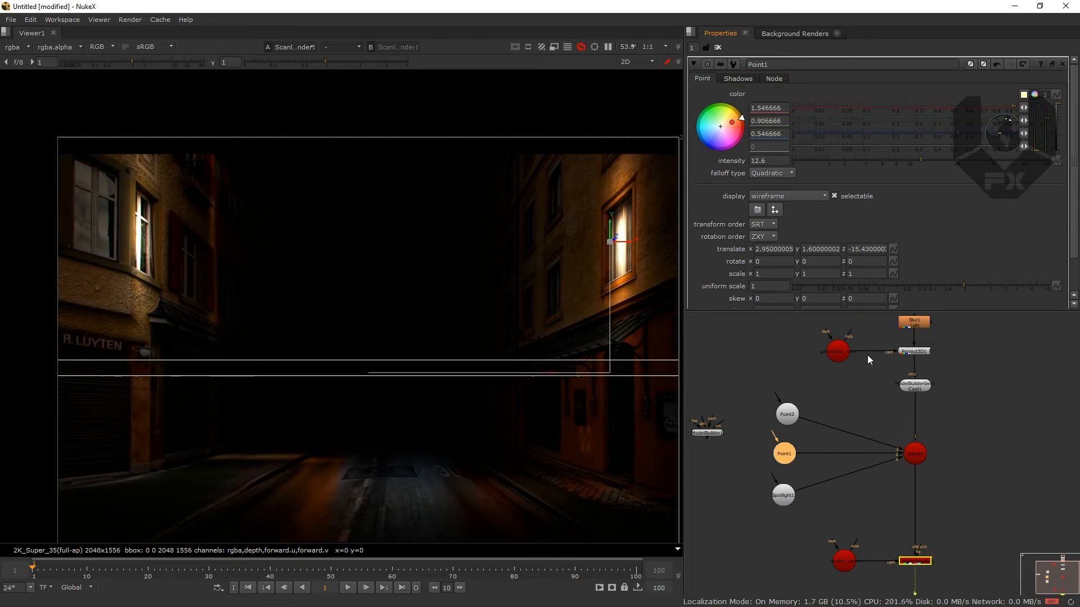
Tint the Point2 light warm at about 1.33, 0.83, 0.83 RGB
click(790, 421)
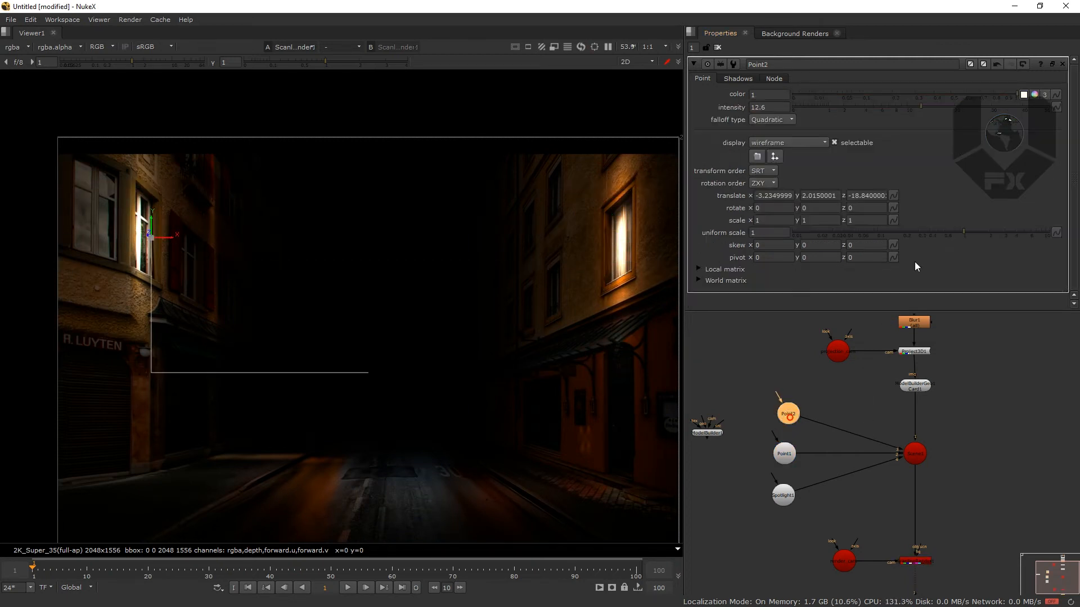
click(1035, 95)
mouse_move(1036, 132)
mouse_down()
mouse_move(1038, 148)
mouse_move(1047, 114)
mouse_up()
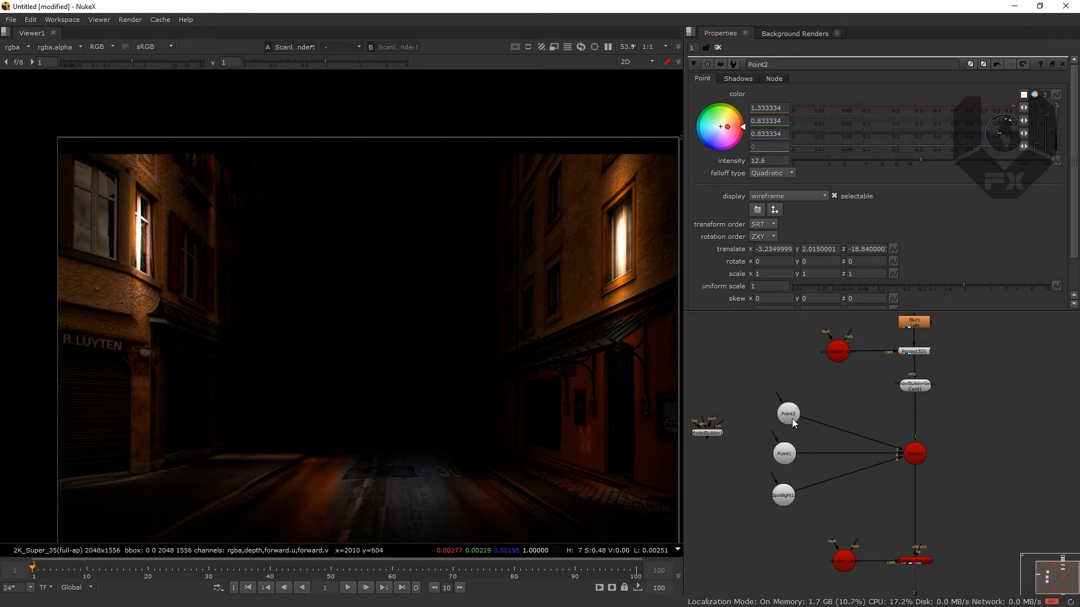
Duplicate Point1, connect the copy to the Scene node and place it on the opposite side of the Scene node
click(788, 453)
click(950, 447)
drag(955, 448, 922, 455)
drag(1004, 437, 1017, 457)
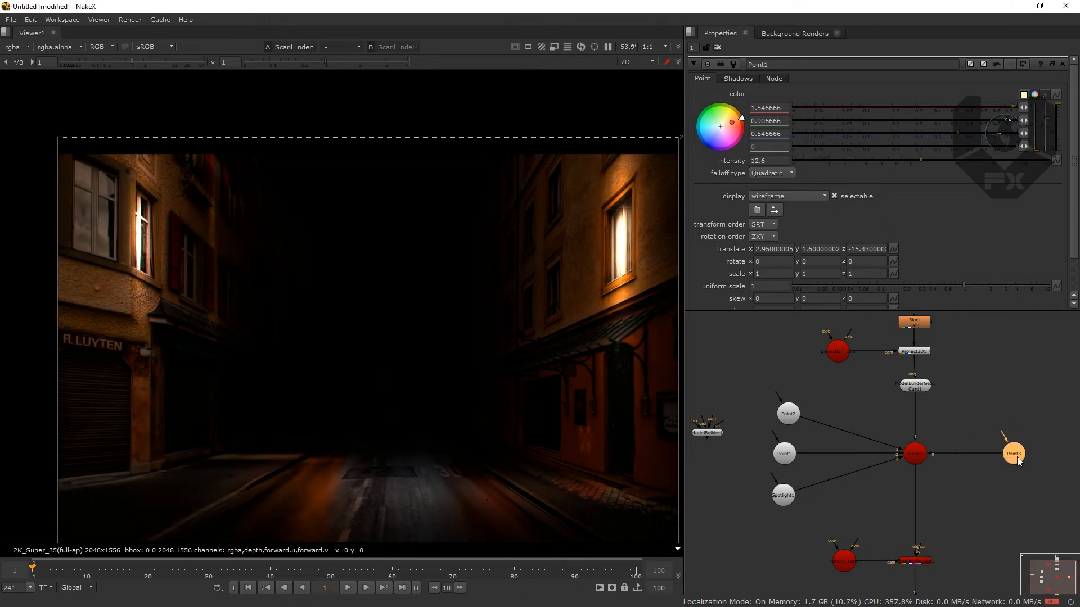
Move Point3 to the next window down the street by setting Z to -21.83 and X to about 3.13
click(857, 250)
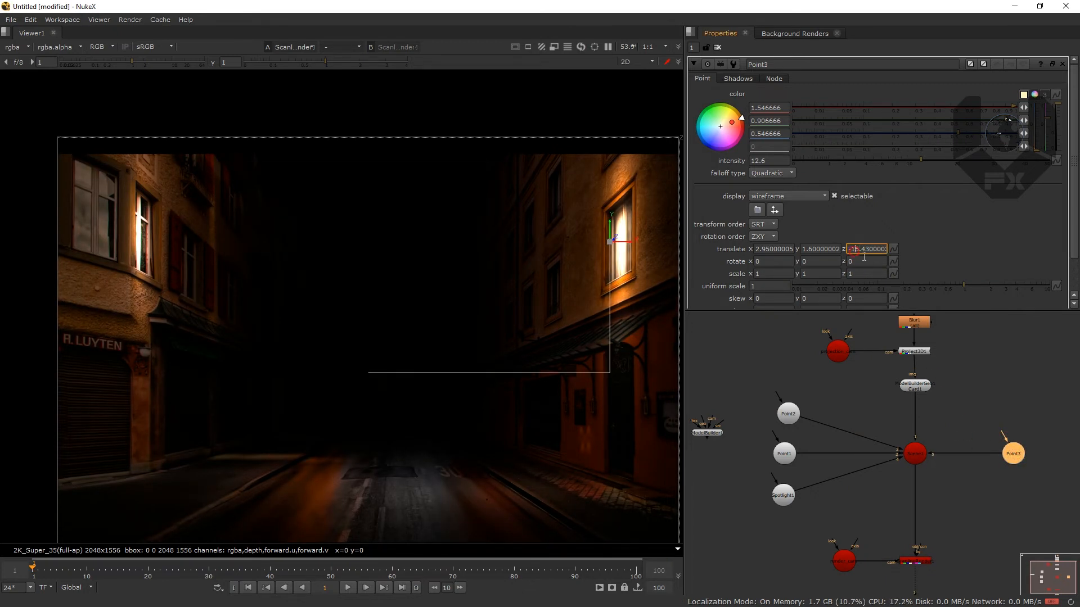
key(Down)
key(Down)
key(Down)
key(Down)
key(Down)
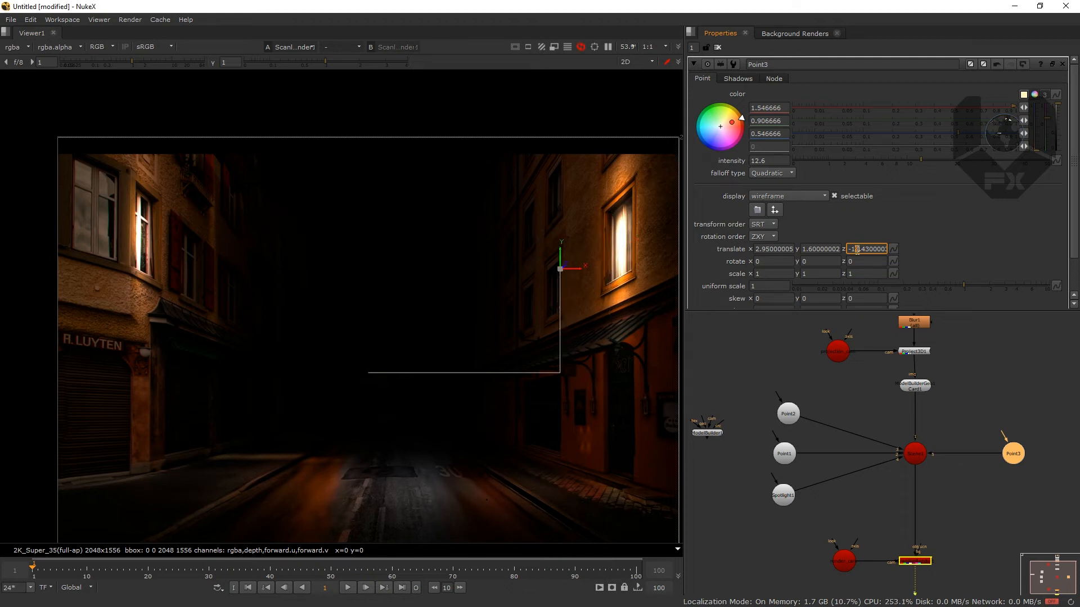
key(Down)
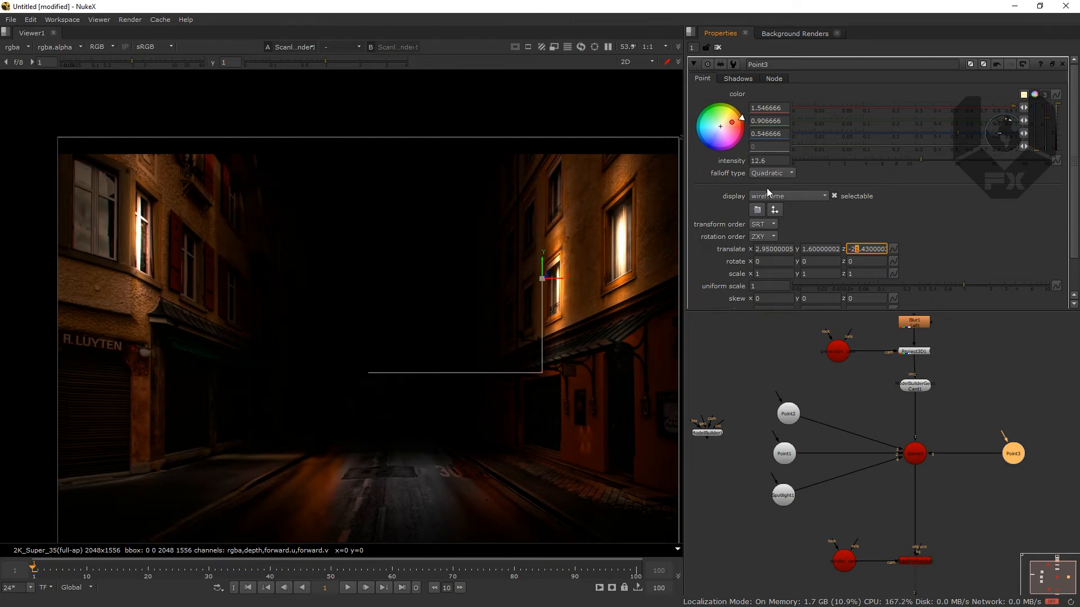
key(Right)
key(Down)
key(Down)
key(Down)
key(Down)
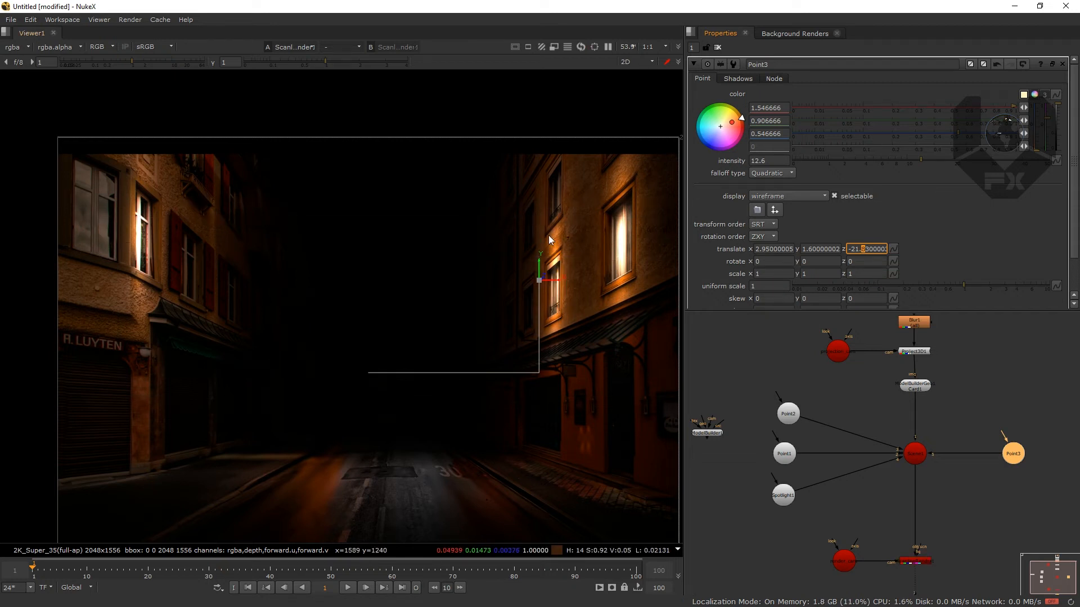
drag(553, 281, 558, 283)
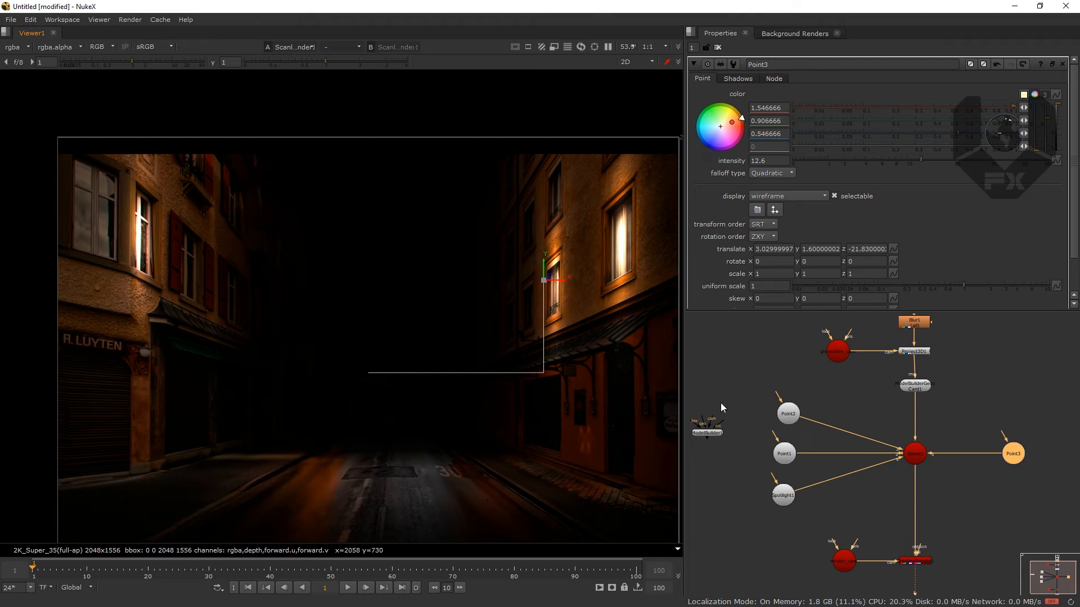
drag(562, 282, 572, 289)
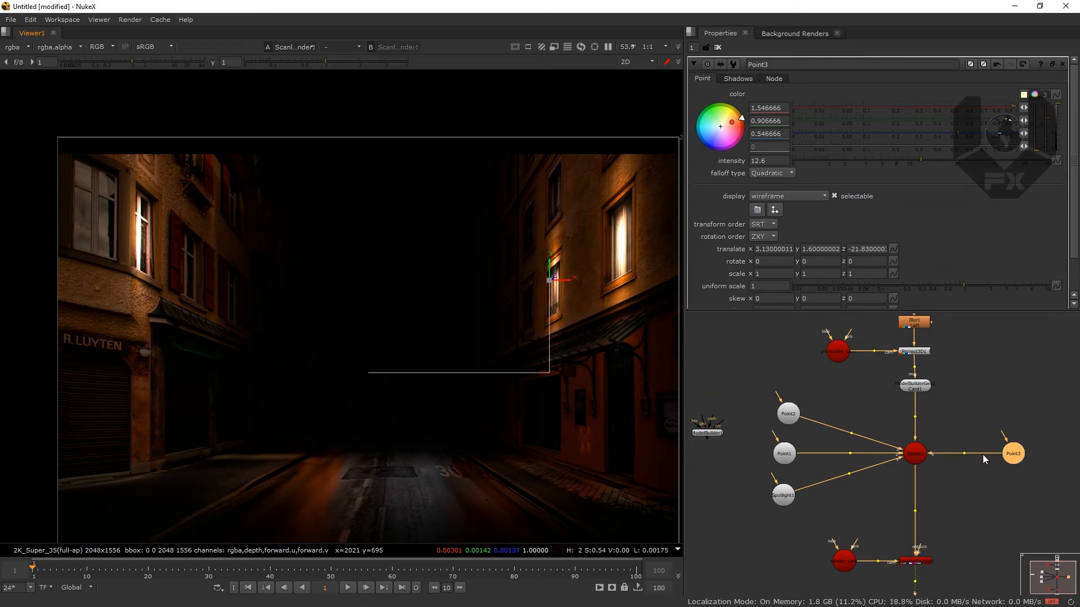
Duplicate Point3, connect the copy to the Scene node and raise it to the upper window at about Y 3.12
click(975, 422)
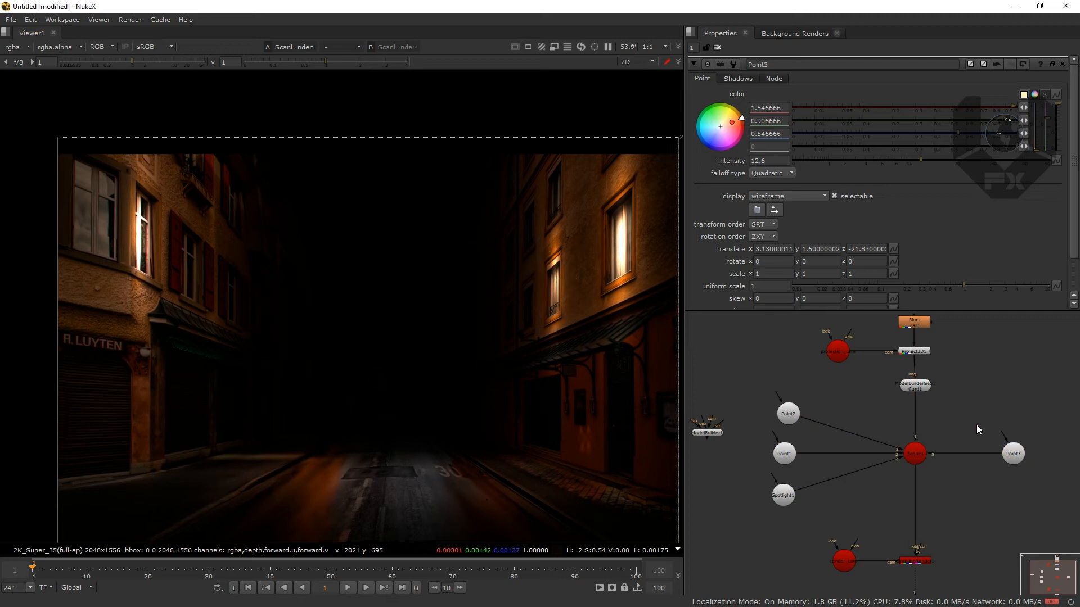
drag(975, 430, 915, 453)
drag(550, 270, 551, 181)
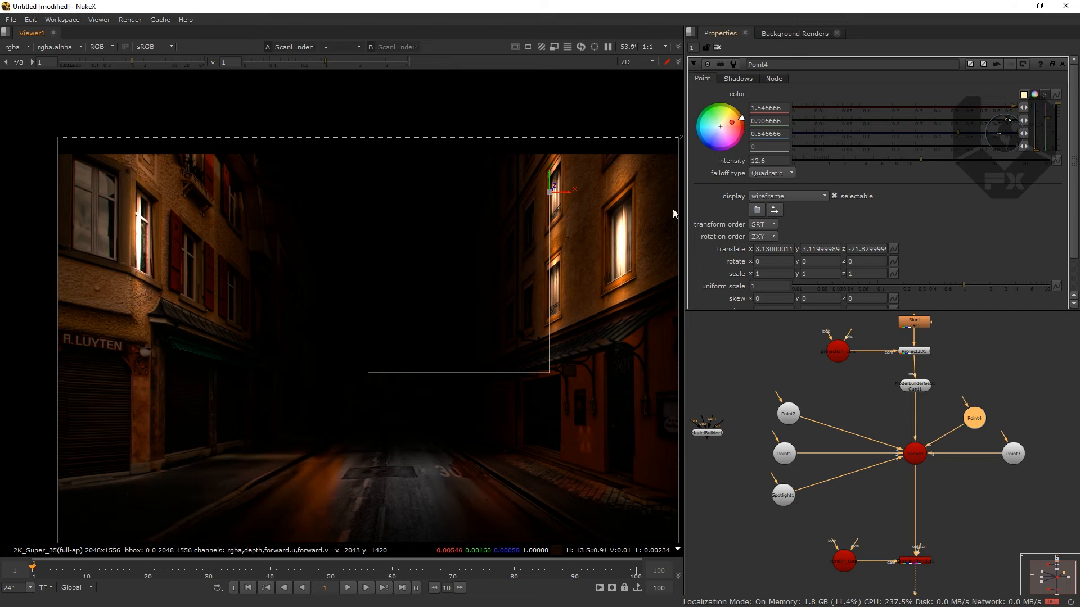
Duplicate Point3 again, connect the copy below it to the Scene node and set its X translation to 0
click(1010, 457)
drag(976, 505, 917, 454)
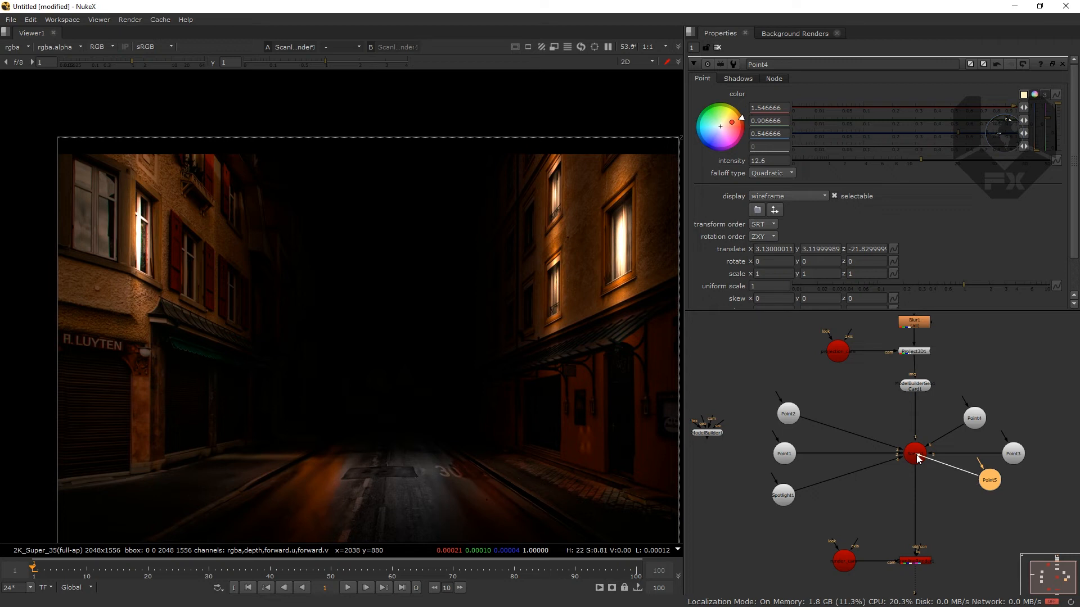
drag(988, 484, 992, 491)
double_click(992, 491)
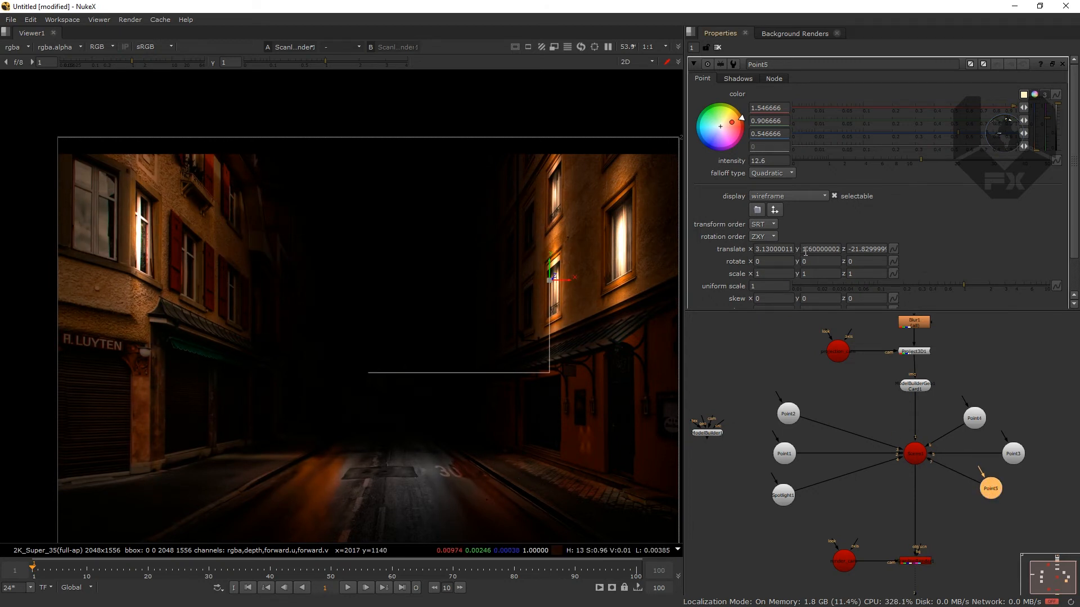
click(774, 248)
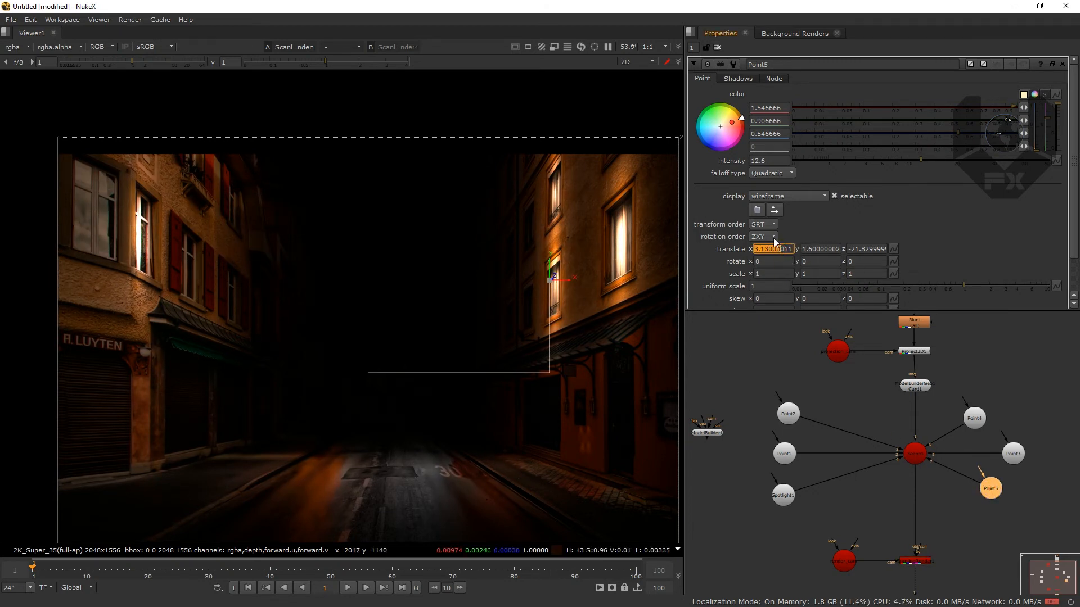
key(Return)
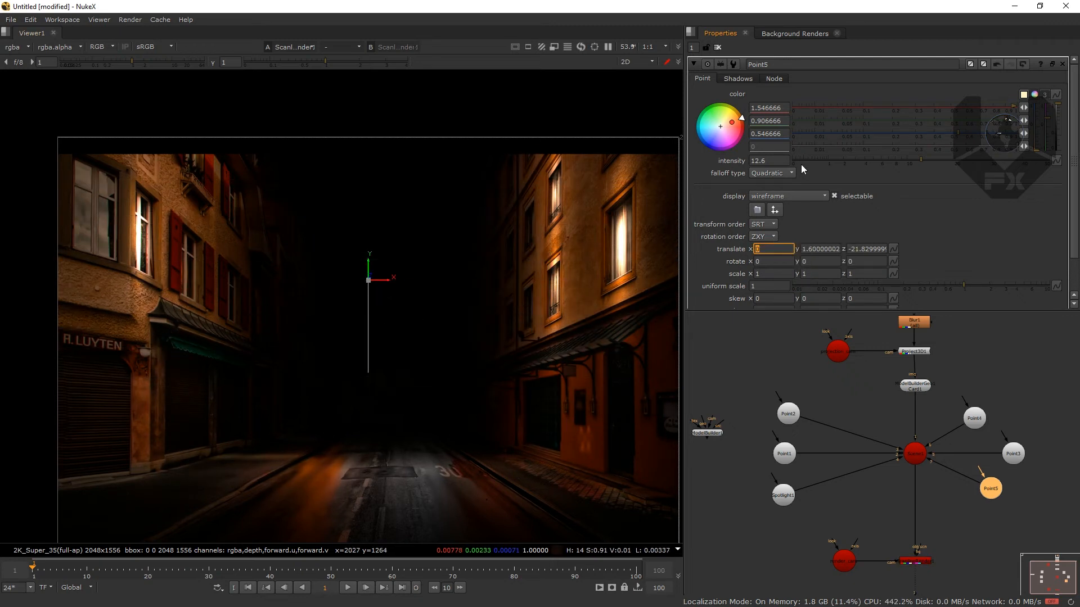
Set Point5's Y translation to 0 and shift it along X to about 0.43
click(821, 250)
drag(820, 250, 837, 249)
text(0)
key(Return)
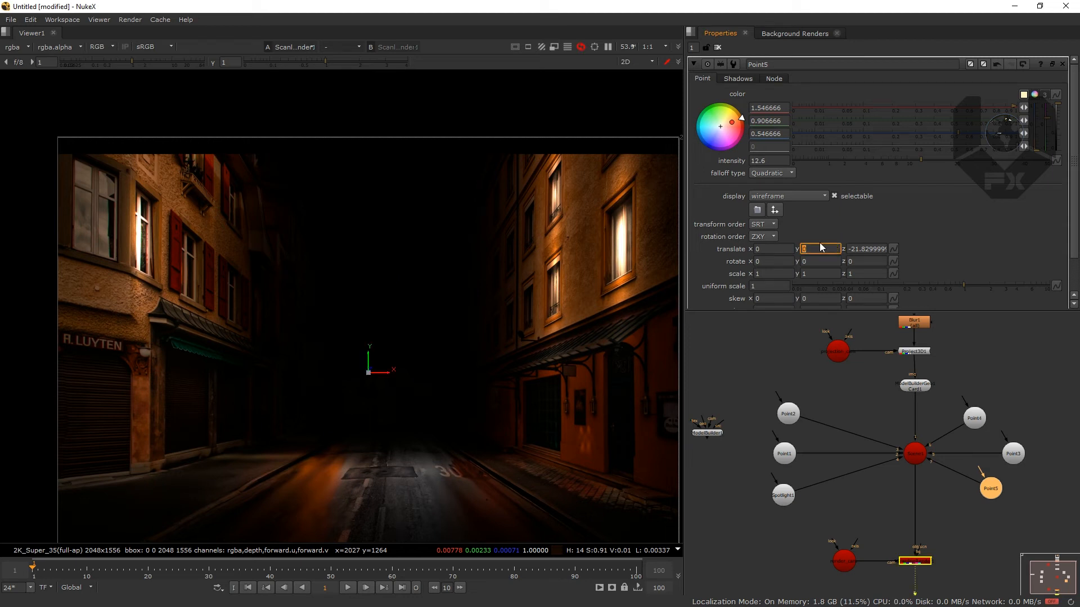
drag(389, 373, 409, 373)
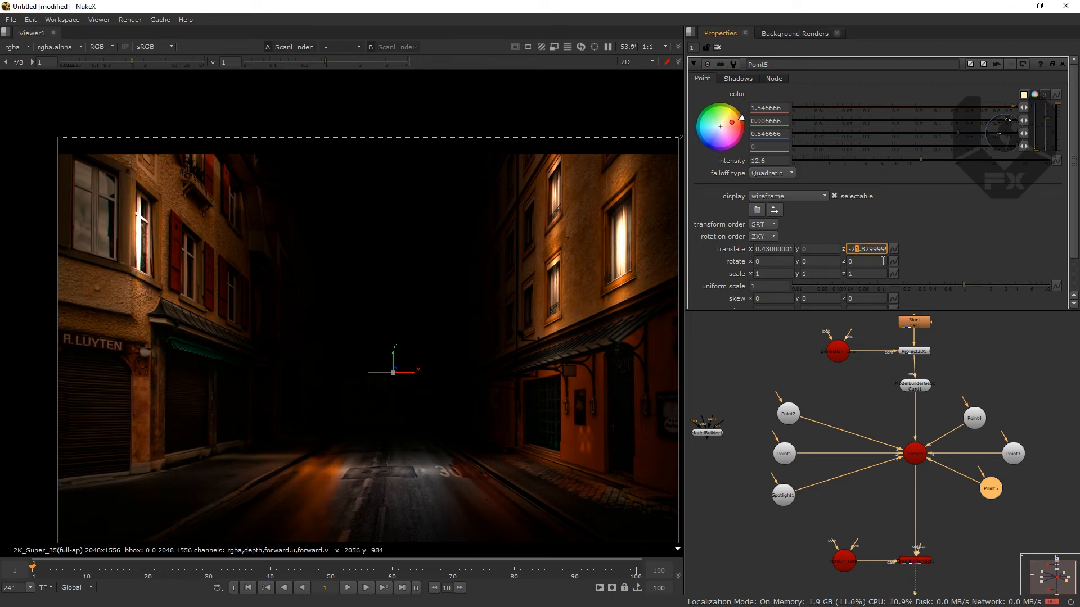
Push Point5 deeper down the street to a Z translation of about -50.83
key(Down)
key(Down)
key(Down)
key(Down)
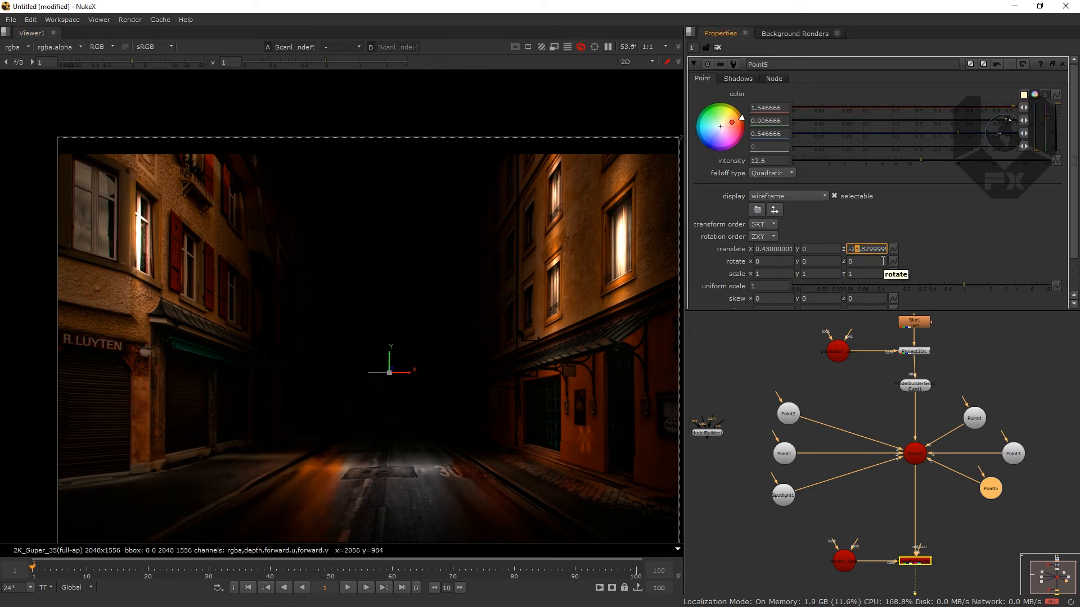
key(Down)
key(Down)
key(Down)
key(Down)
key(Down)
key(Down)
key(Down)
key(Down)
key(Down)
key(Down)
key(Down)
key(Down)
key(Down)
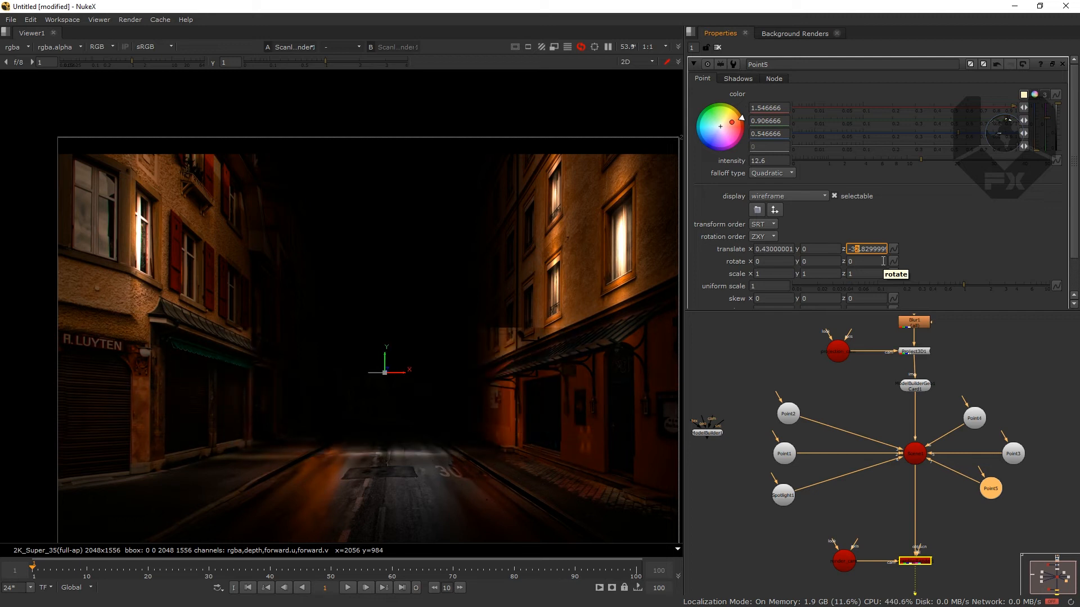
key(Down)
key(Down)
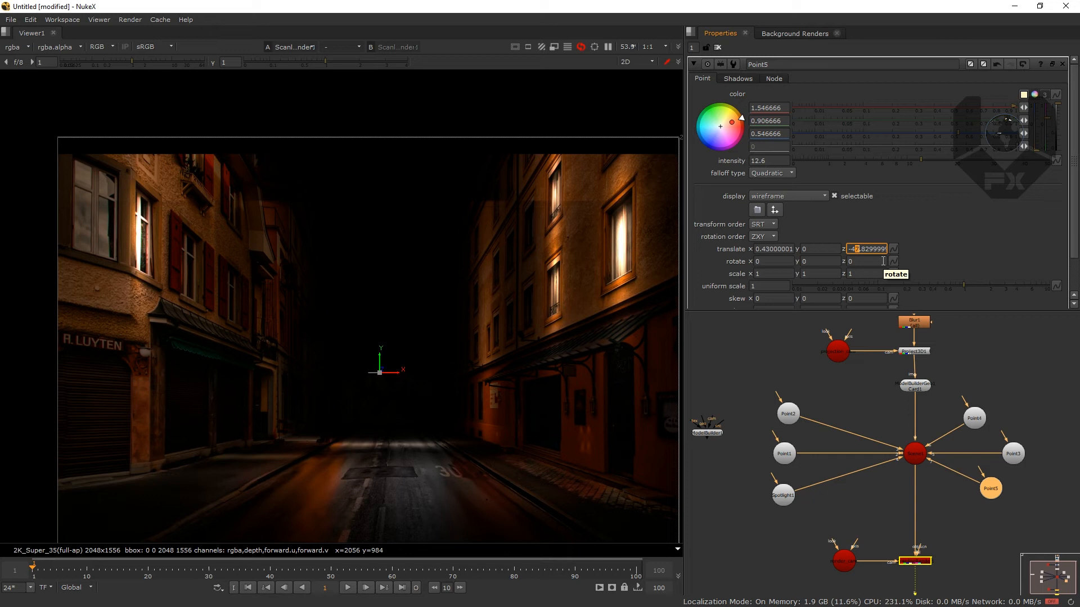
key(Down)
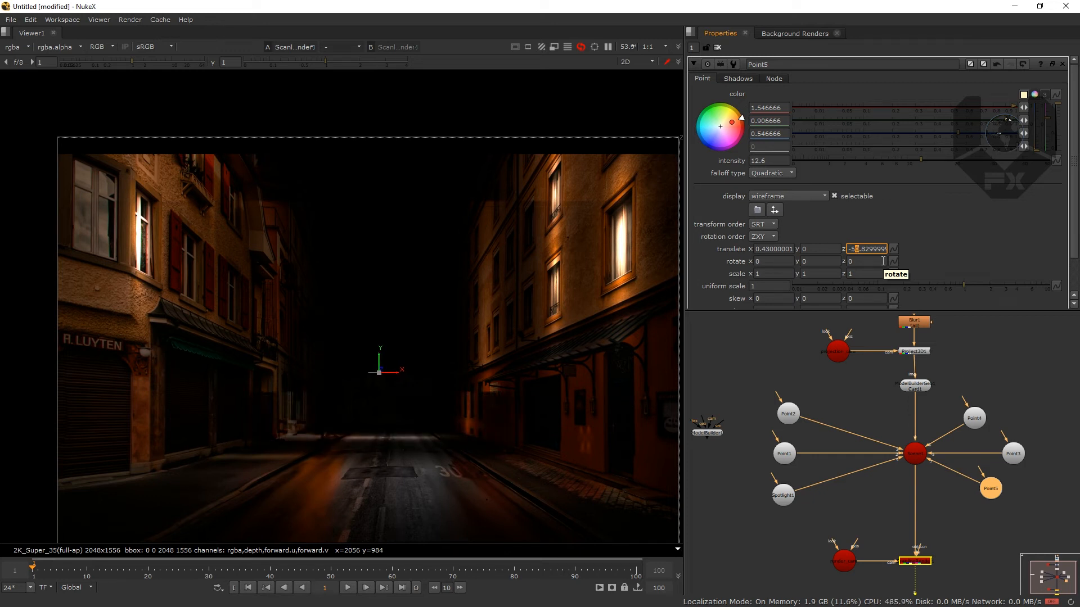
key(Down)
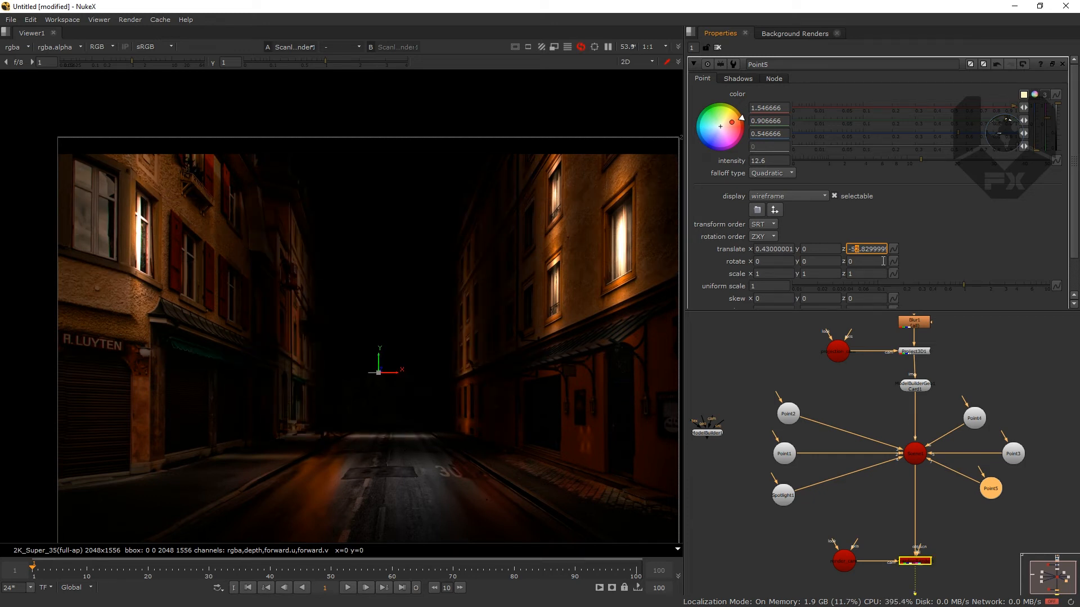
key(Down)
key(Down)
key(Up)
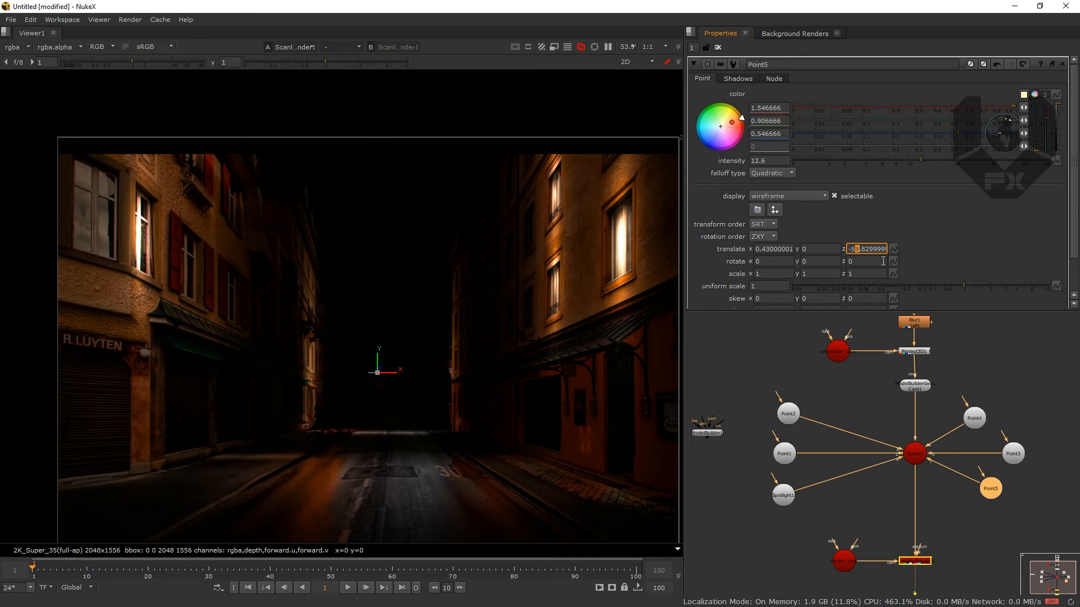
key(Up)
key(Up)
key(Up)
key(Up)
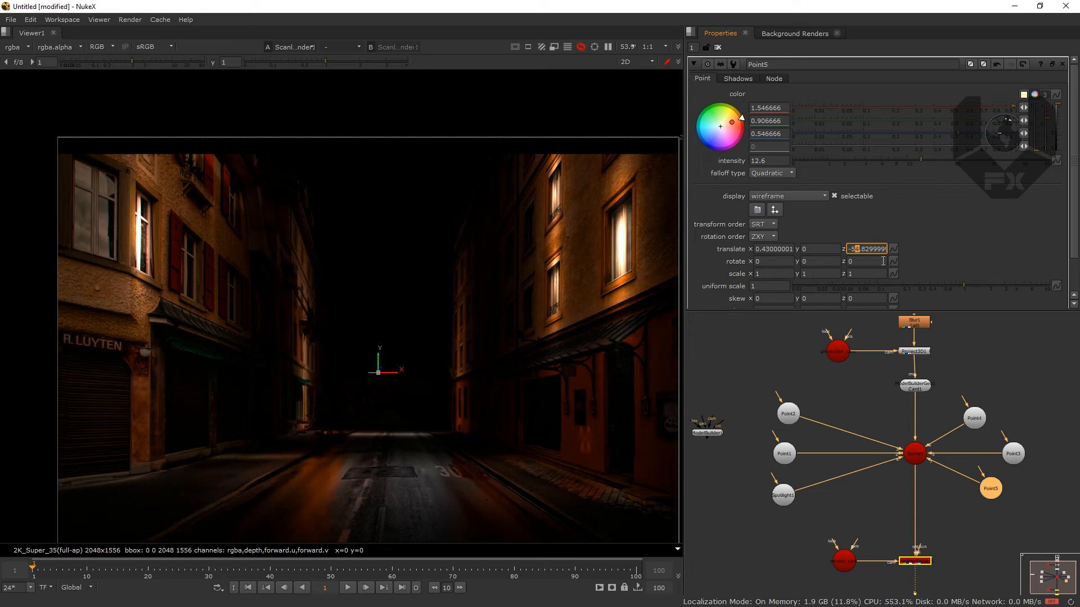
key(Up)
key(Up)
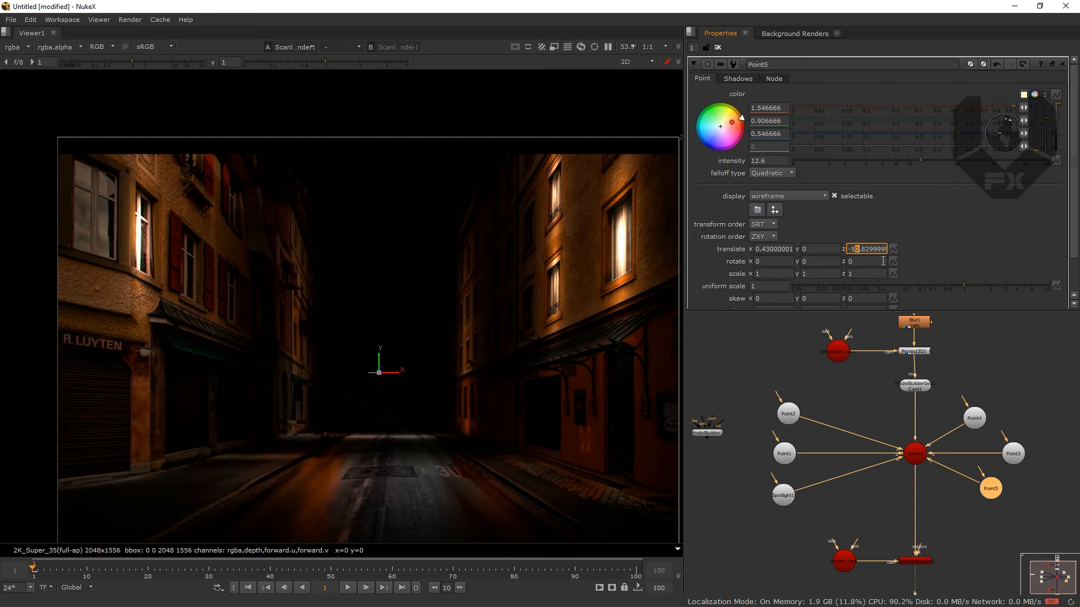
click(984, 506)
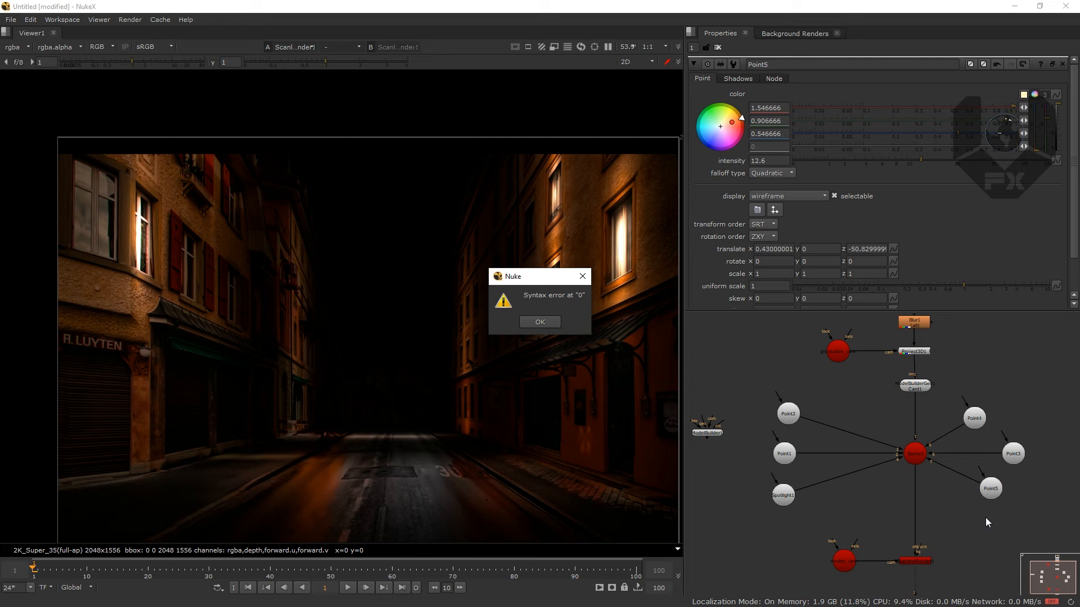
click(543, 324)
Duplicate Point5, place the copy below it in the node graph and connect it to the Scene node
click(992, 489)
click(961, 517)
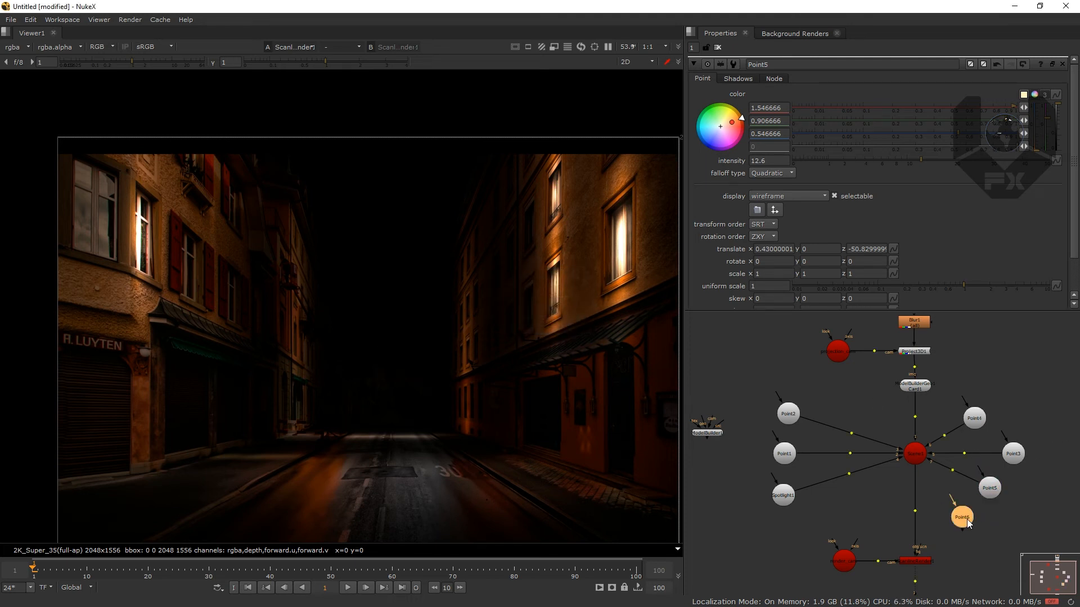
drag(916, 463, 916, 464)
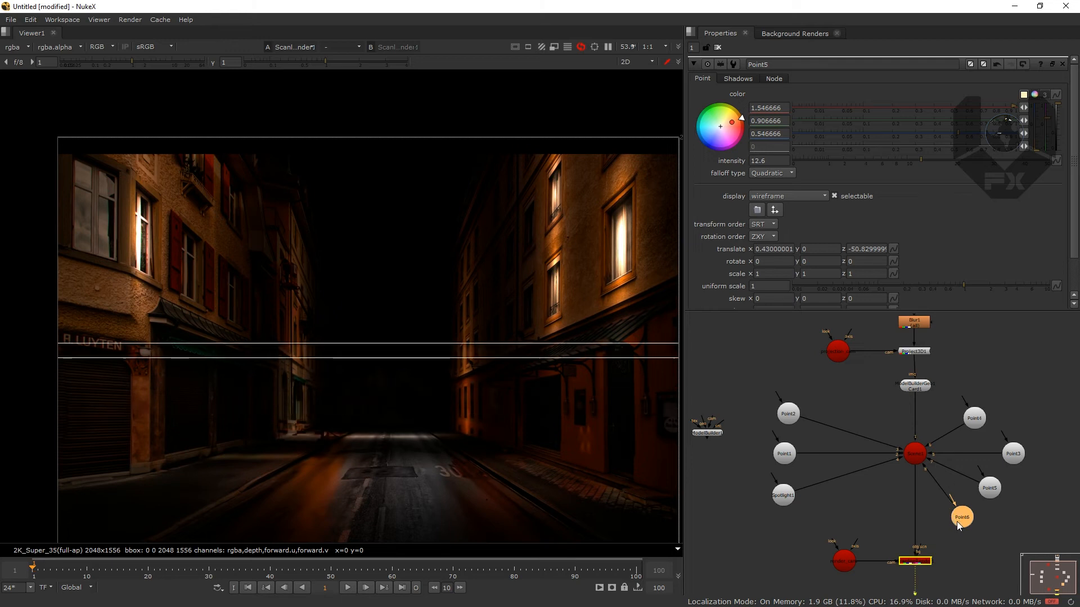
drag(956, 522, 962, 521)
Move Point5 to the far end of the street by setting its Z translation to about -98.83
click(854, 251)
key(Down)
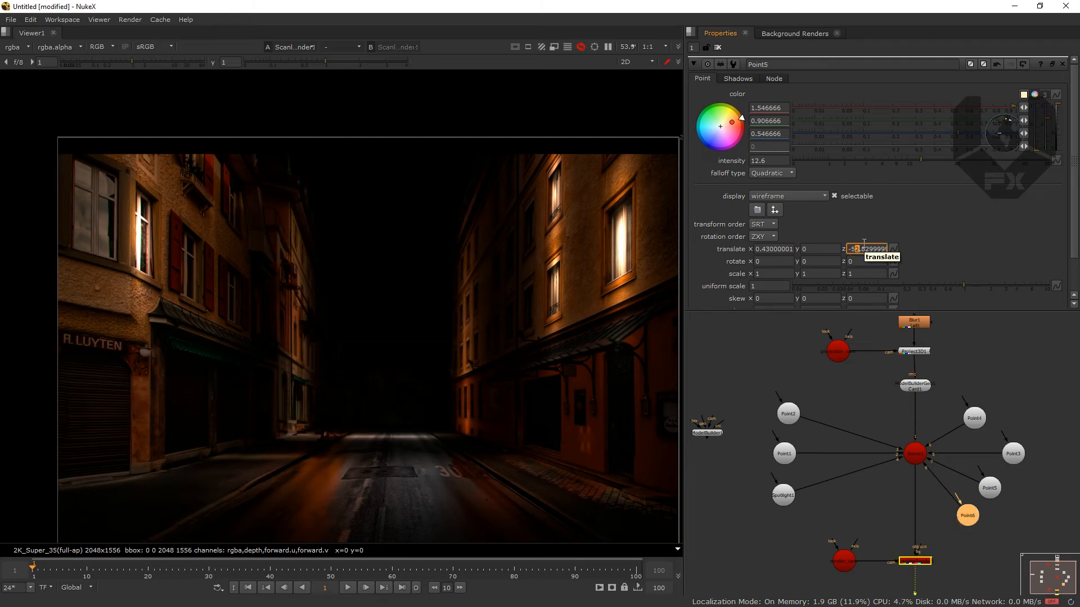
key(Down)
key(Down)
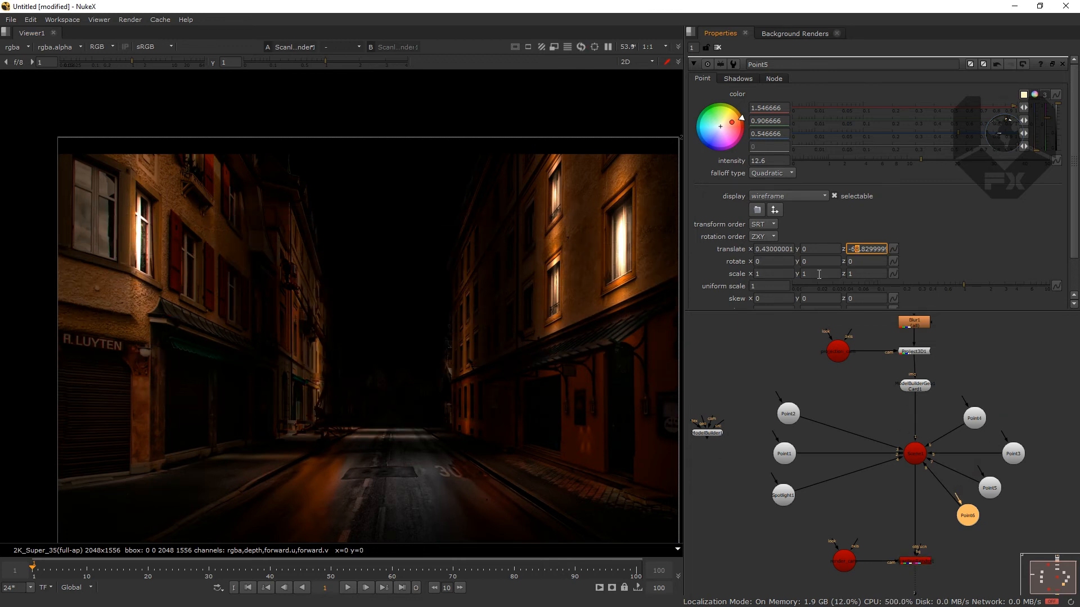
key(Down)
key(Down)
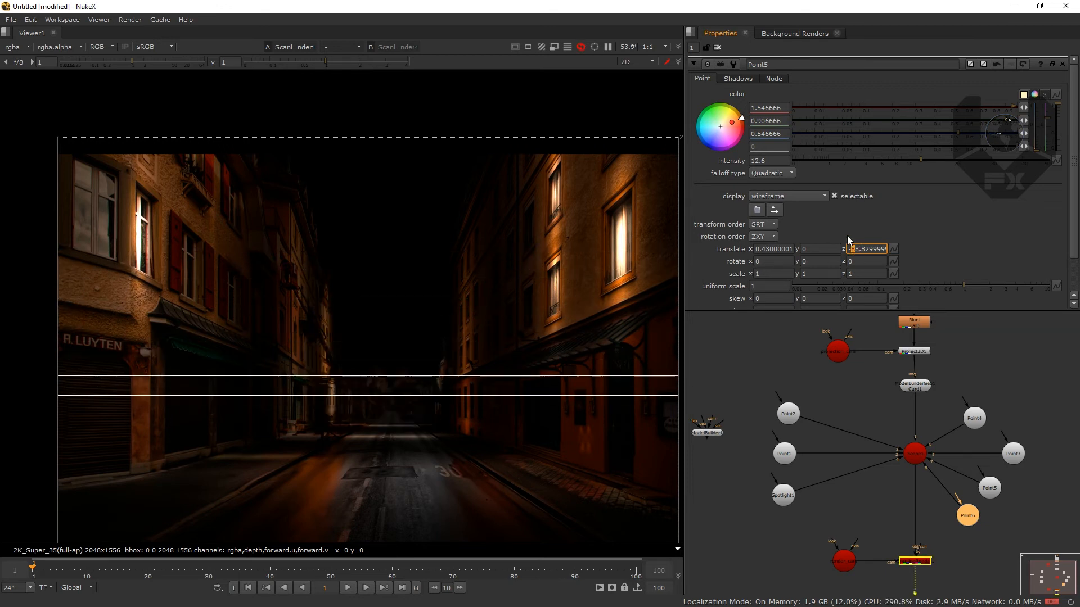
key(Up)
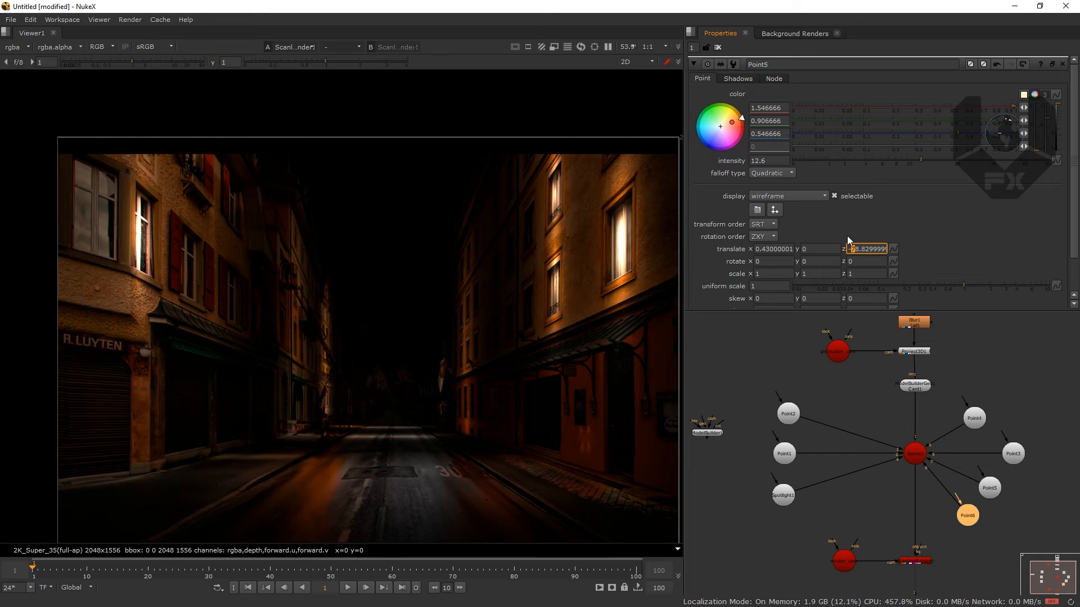
key(Down)
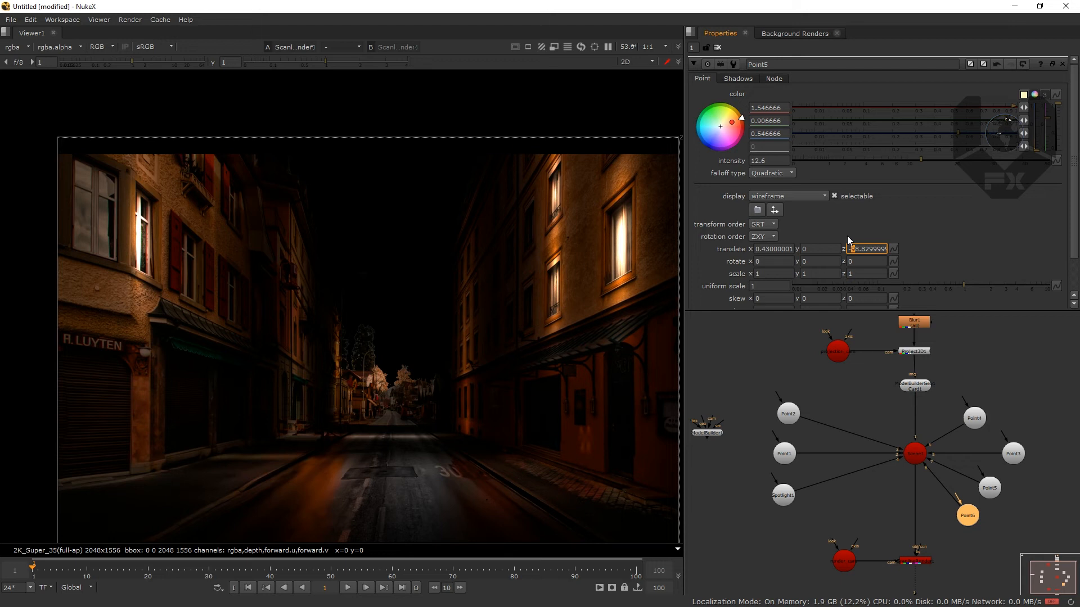
Lower Point5's intensity to 0.18
drag(907, 158, 808, 162)
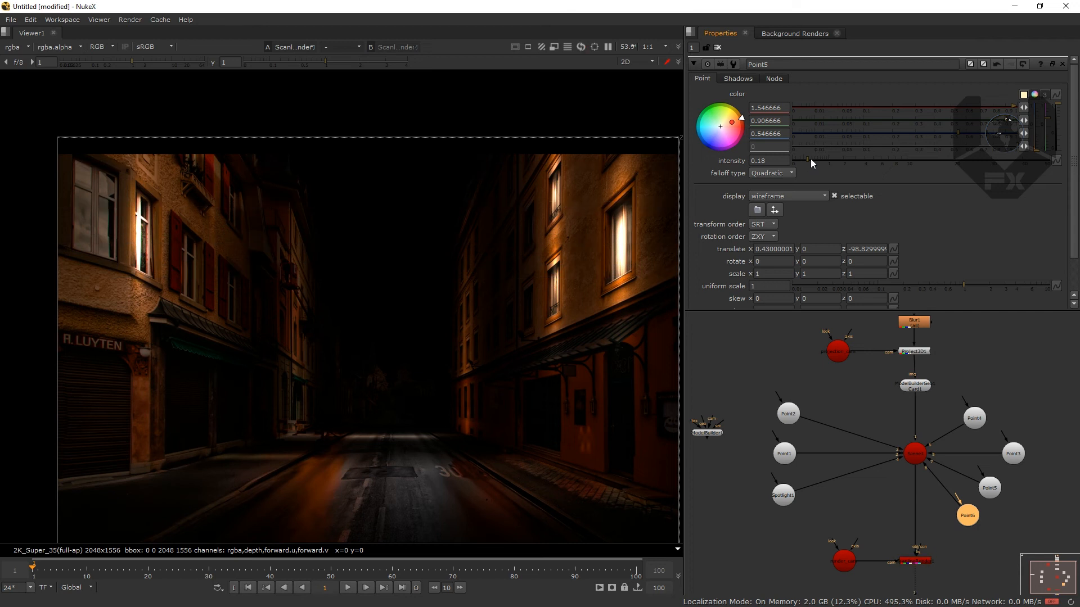
click(802, 396)
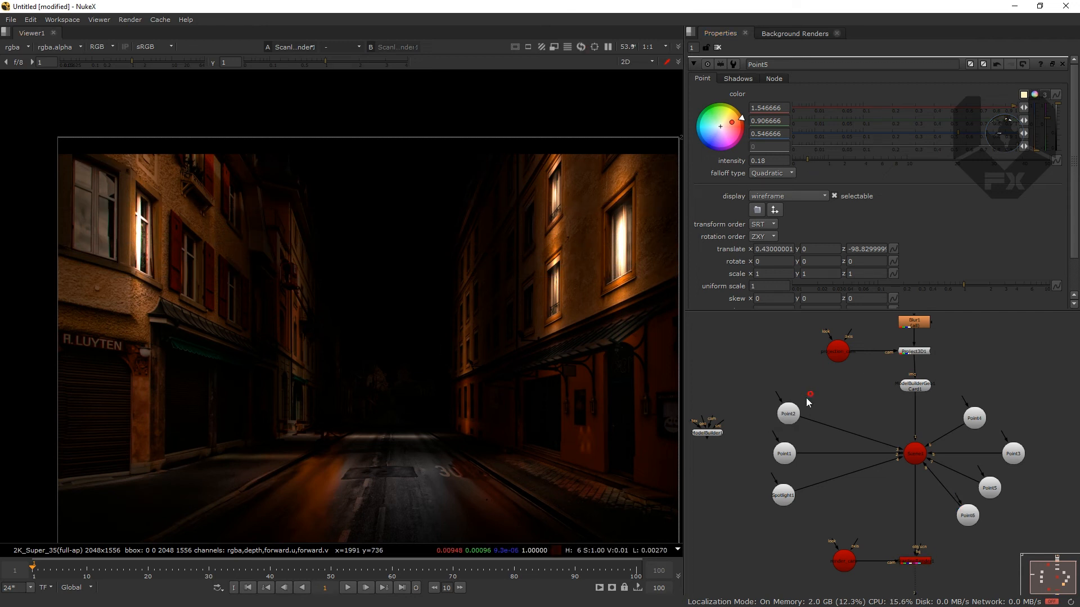
drag(812, 378, 783, 373)
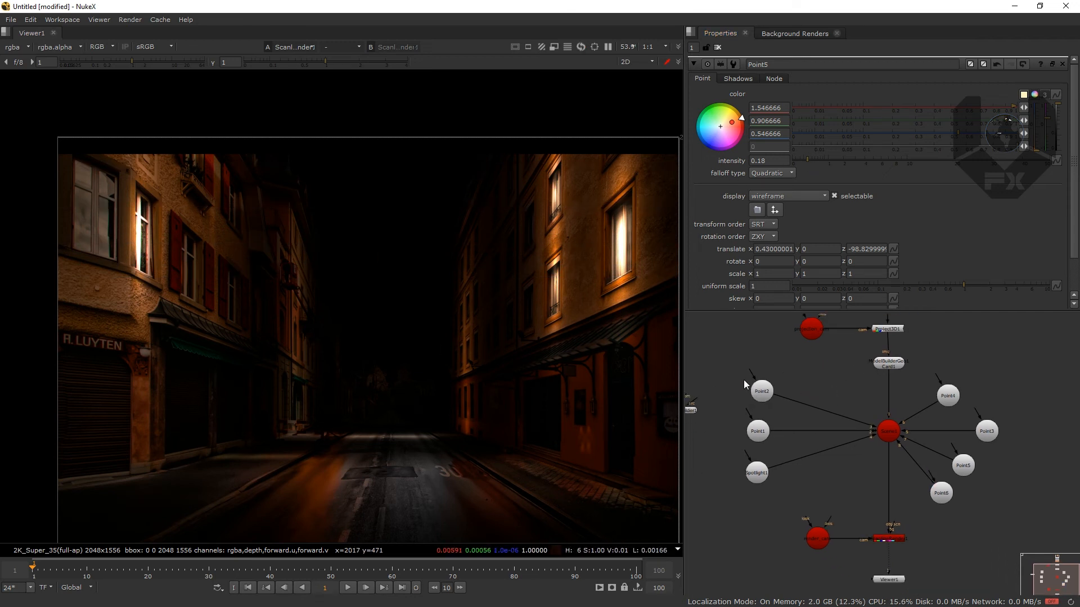
scroll(292, 391, down, 1)
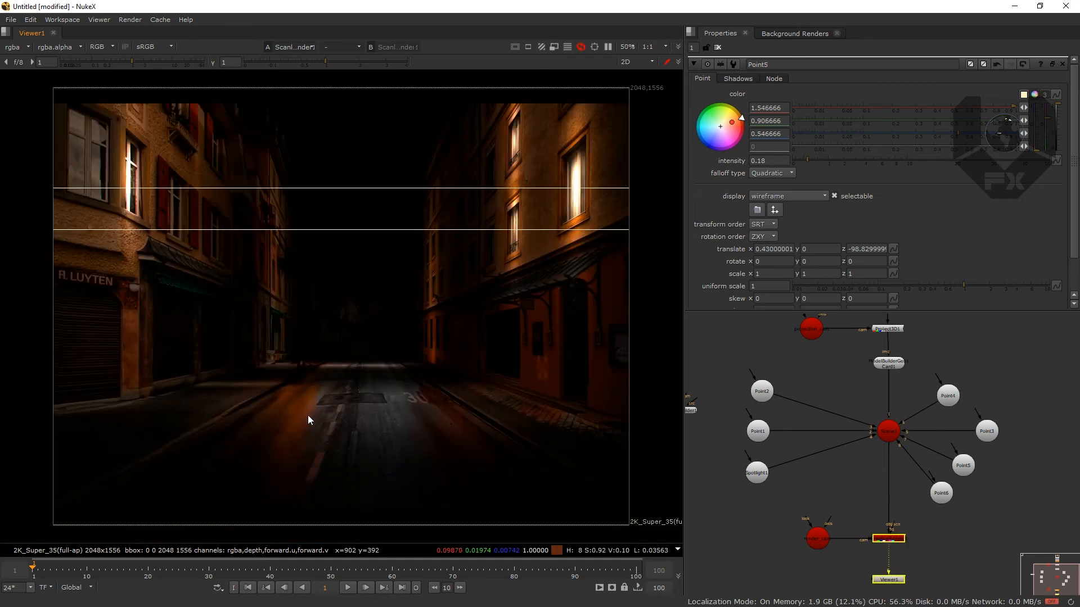
Set a translation keyframe on render_cam at frame 1 and go to frame 100
double_click(814, 542)
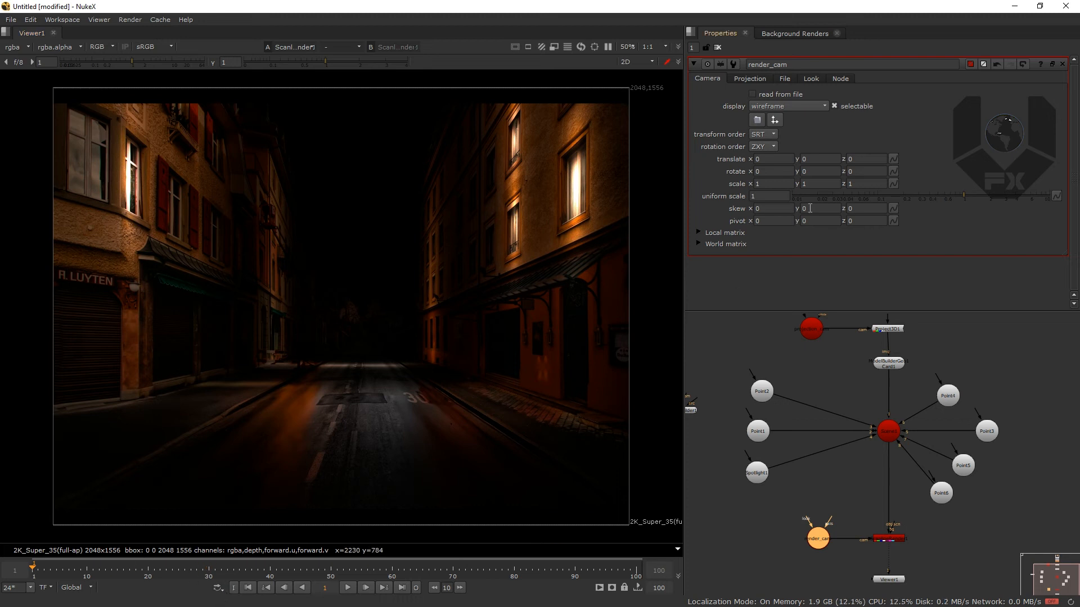
click(893, 160)
click(925, 170)
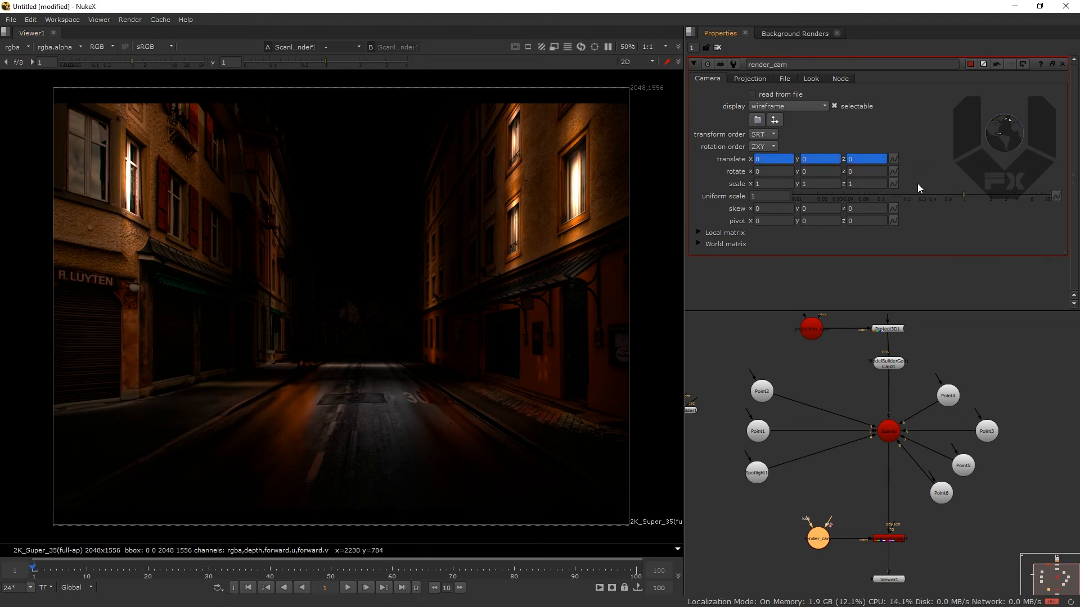
click(637, 572)
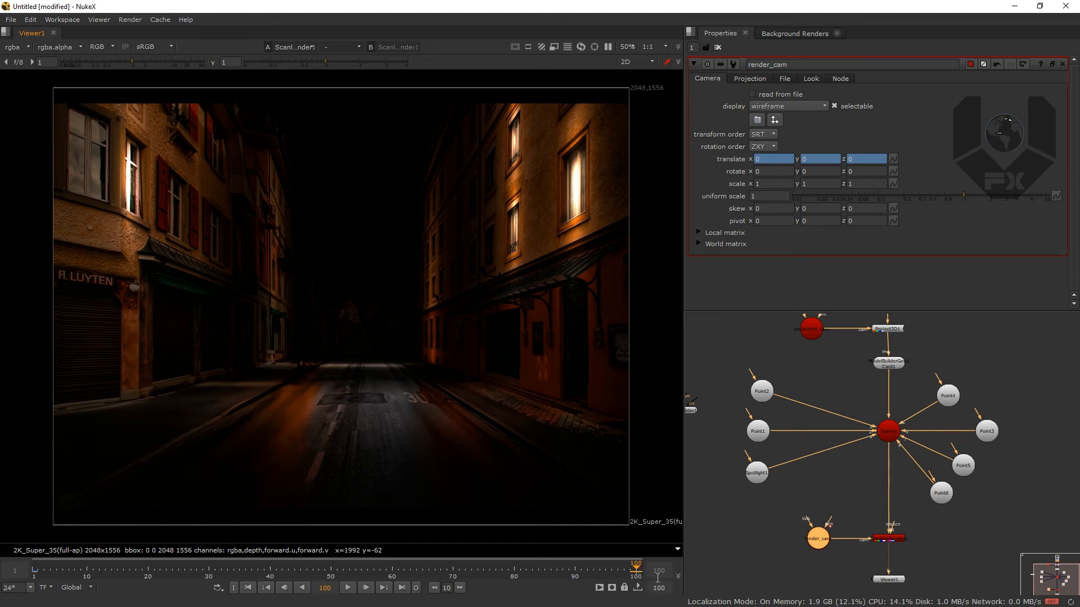
Try a Z translation of -150 for render_cam at frame 100, and reset it to 0
drag(858, 160, 834, 166)
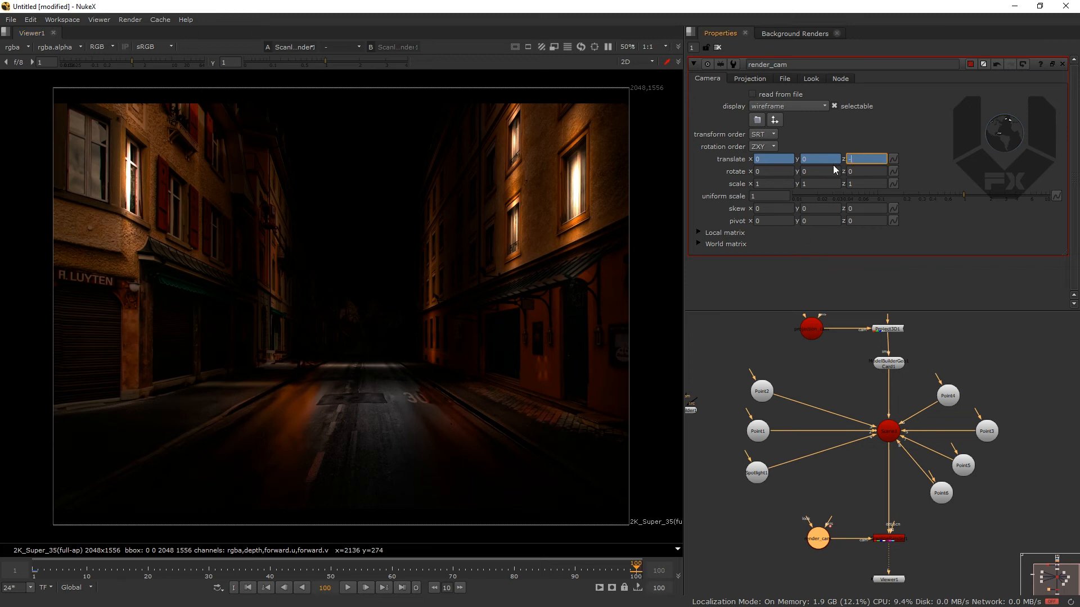
text(-150)
key(Return)
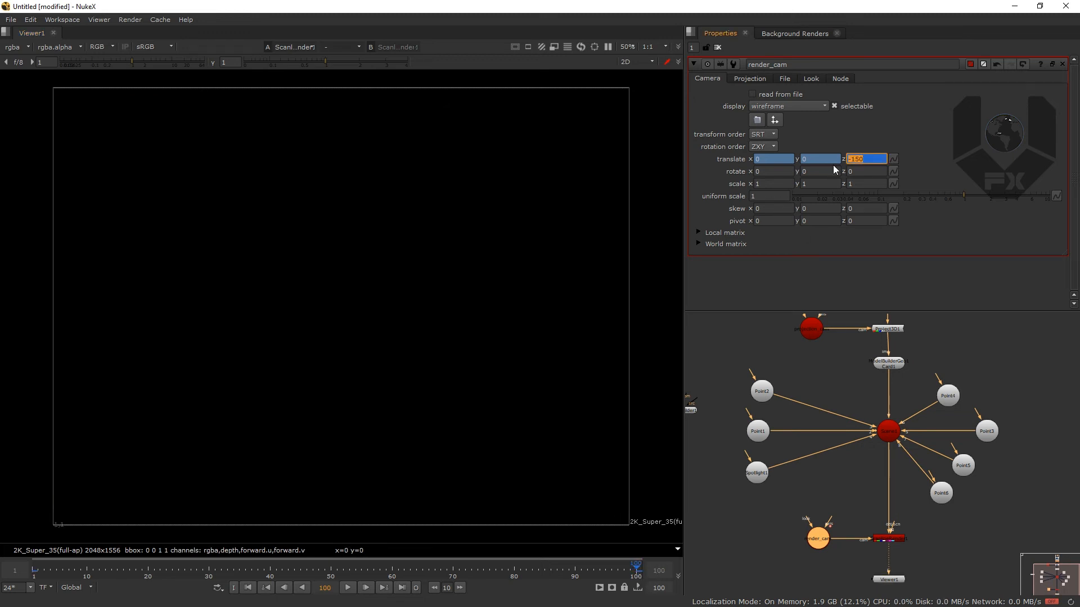
click(720, 385)
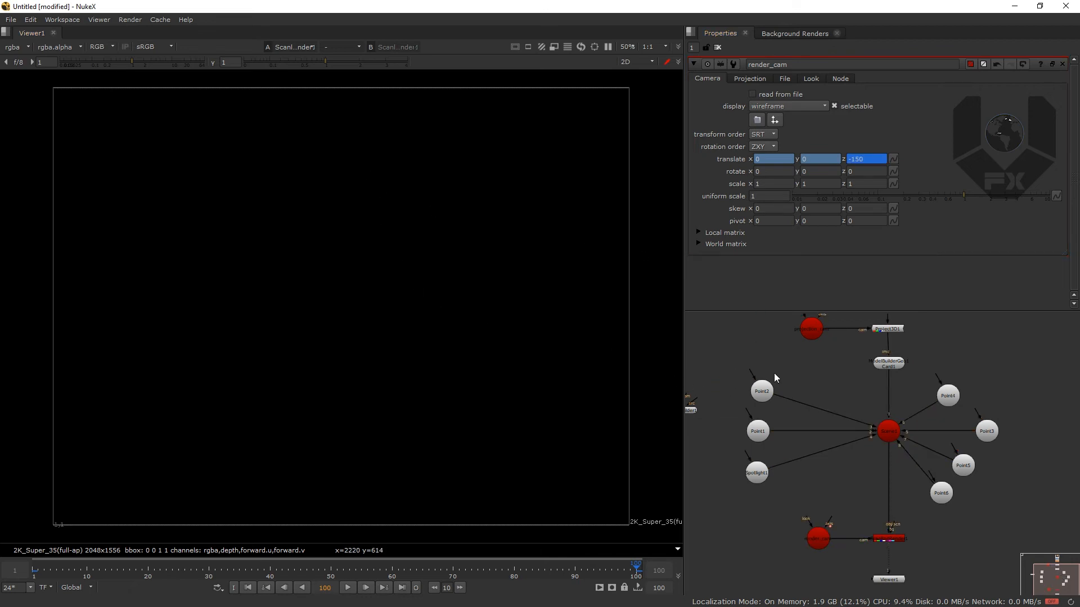
click(869, 159)
text(0)
key(Return)
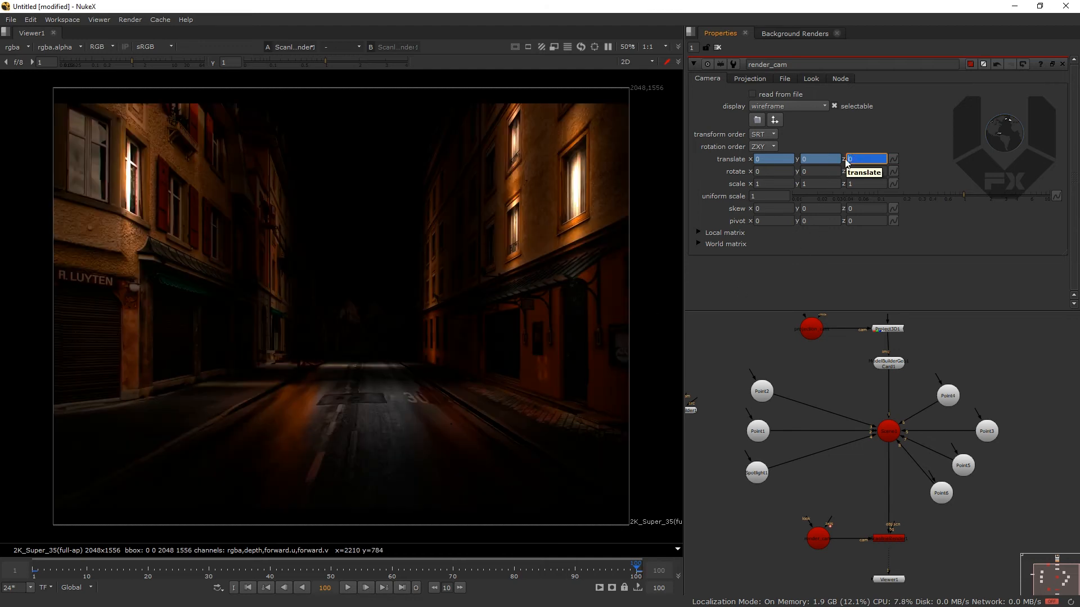
Switch the viewer to 3D and set render_cam's Z translation at frame 100 to -15
click(641, 63)
click(646, 83)
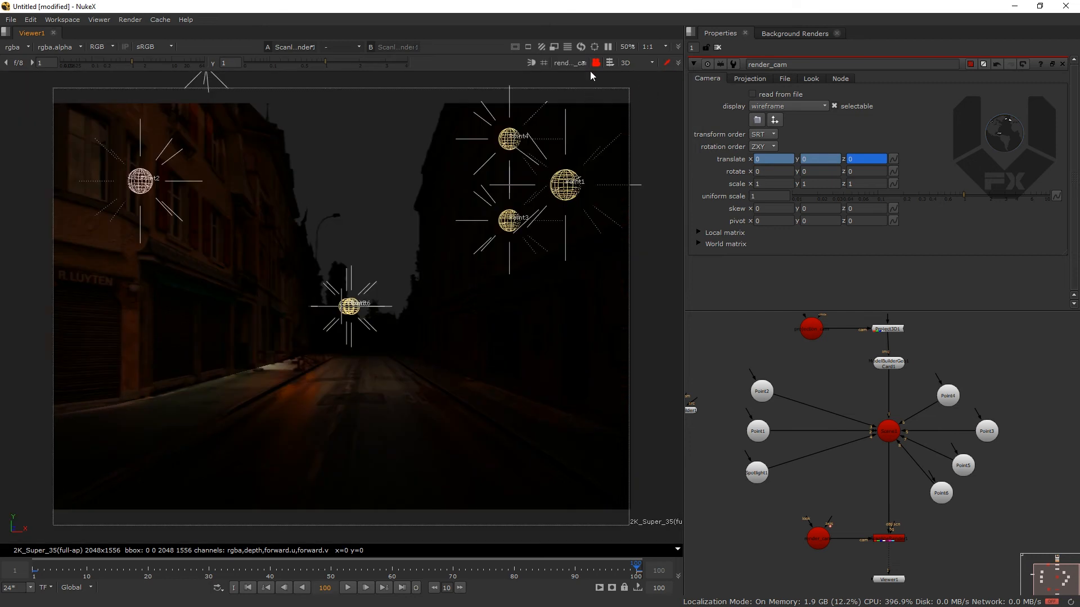
click(881, 158)
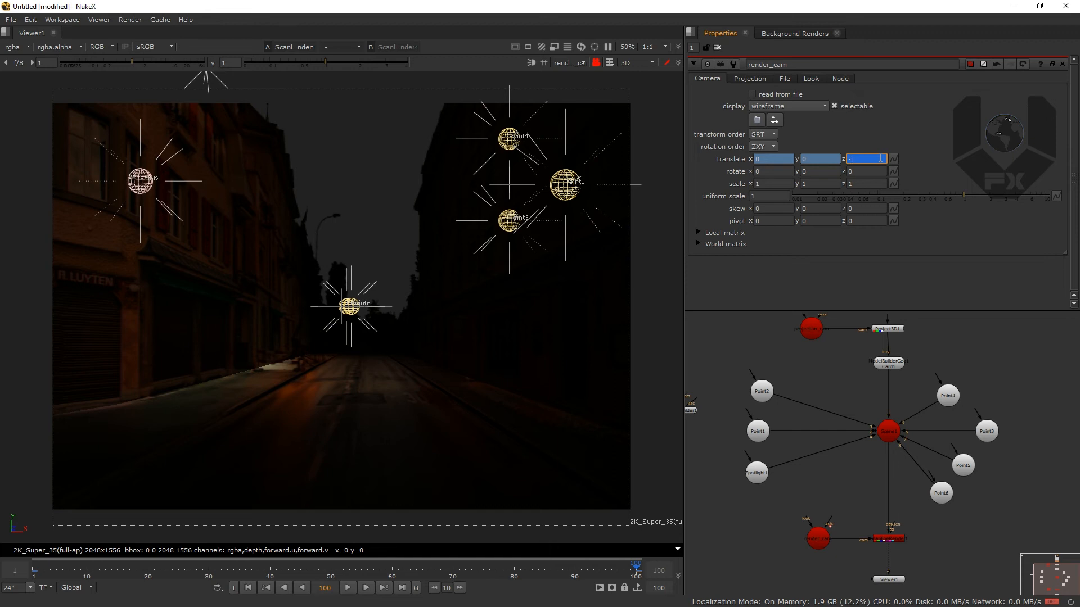
key(Return)
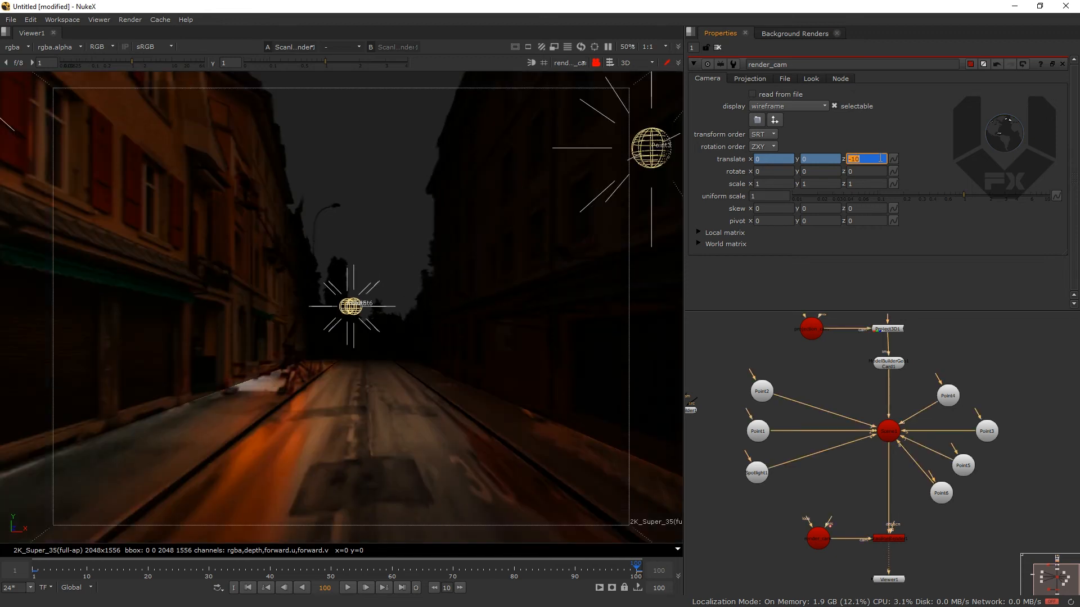
click(866, 160)
text(5)
key(Return)
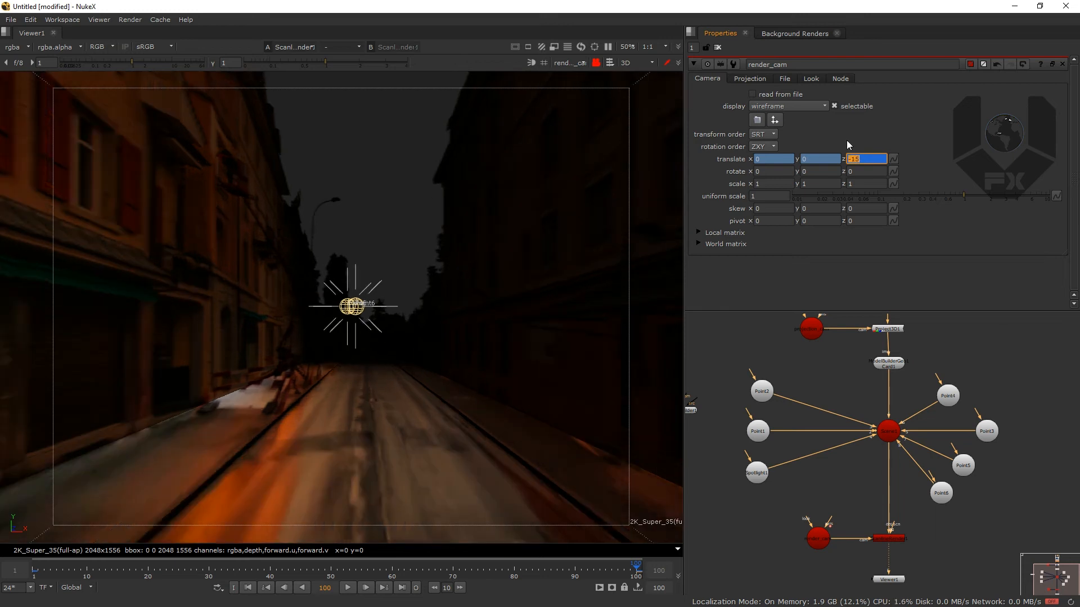
Return the viewer to 2D and scrub the timeline back to frame 36 to preview the camera move
click(634, 62)
click(636, 75)
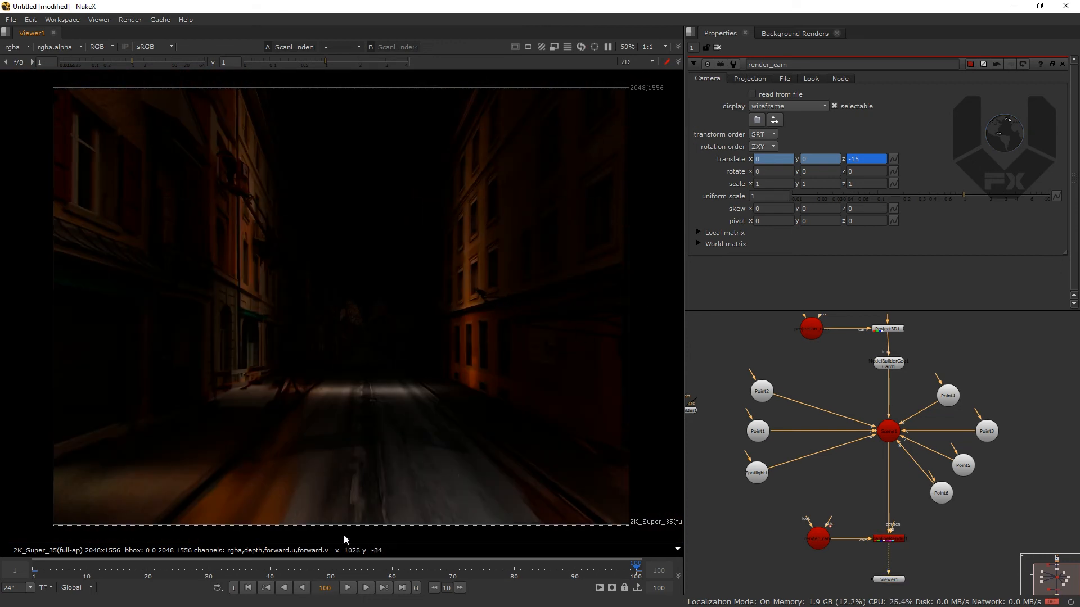
drag(385, 571, 246, 575)
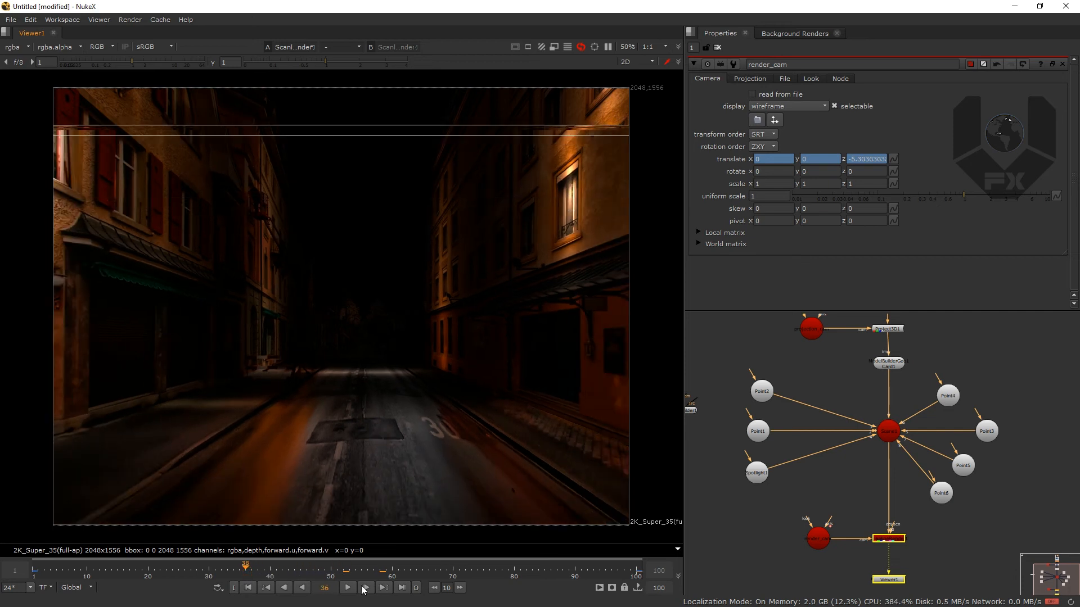
Play and scrub the render_cam animation from frame 1 to review the move, and return to the first frame
click(248, 589)
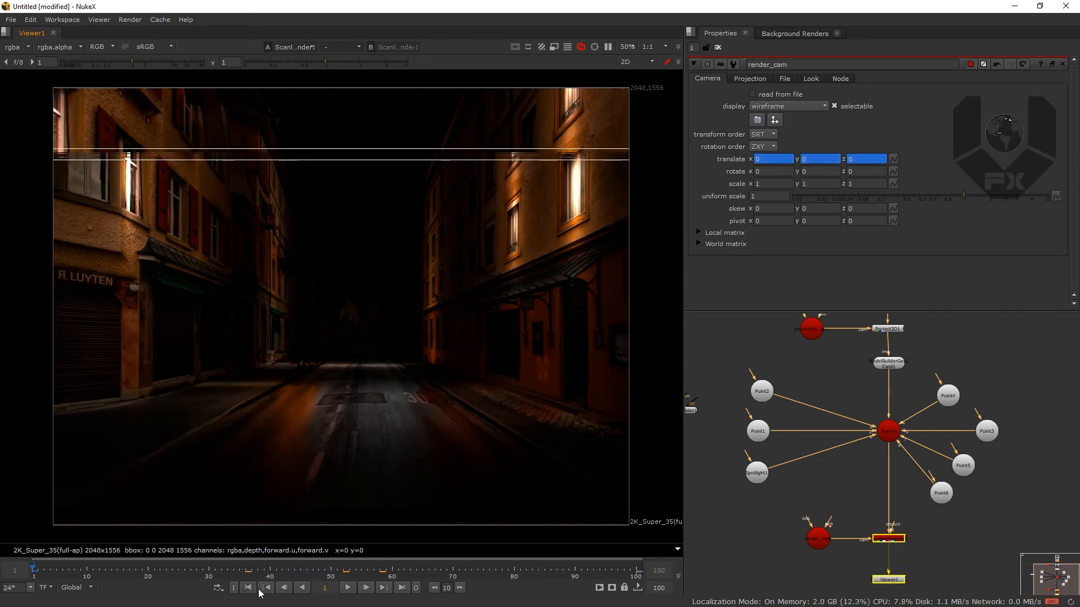
click(348, 587)
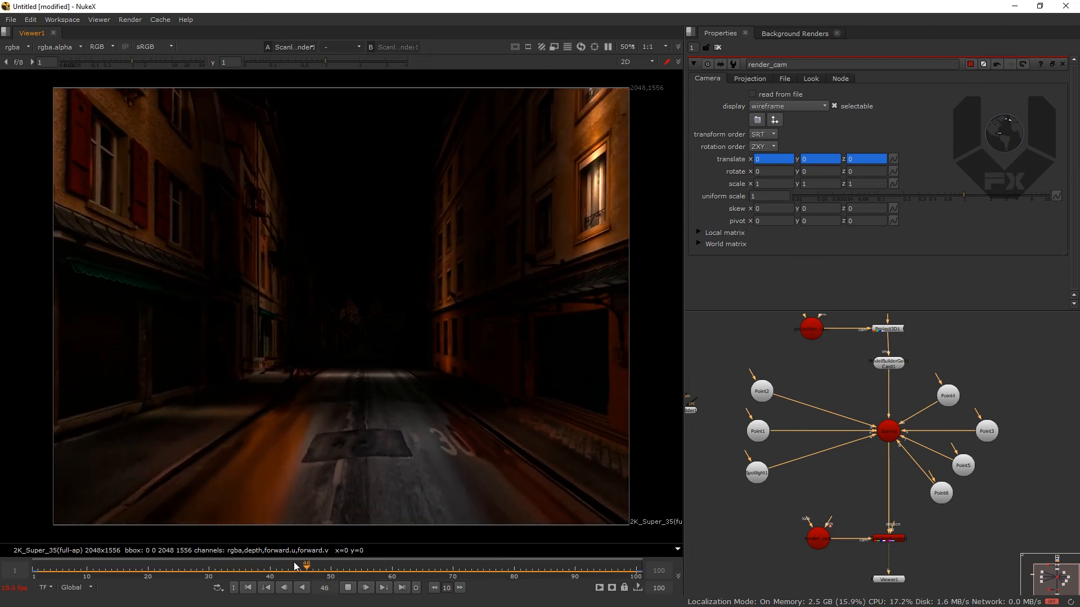
drag(388, 570, 179, 563)
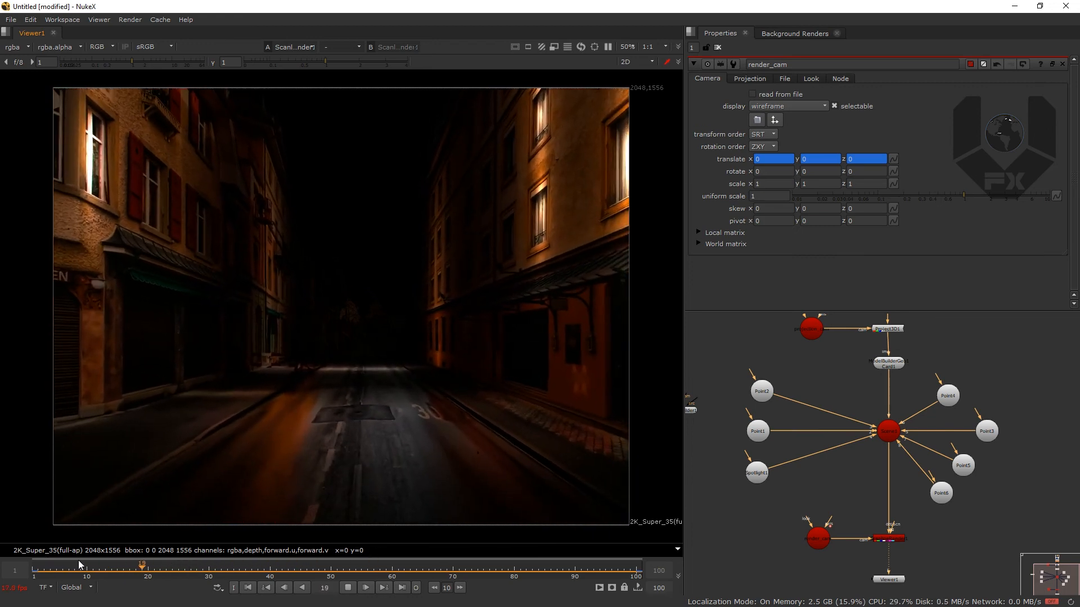
click(347, 588)
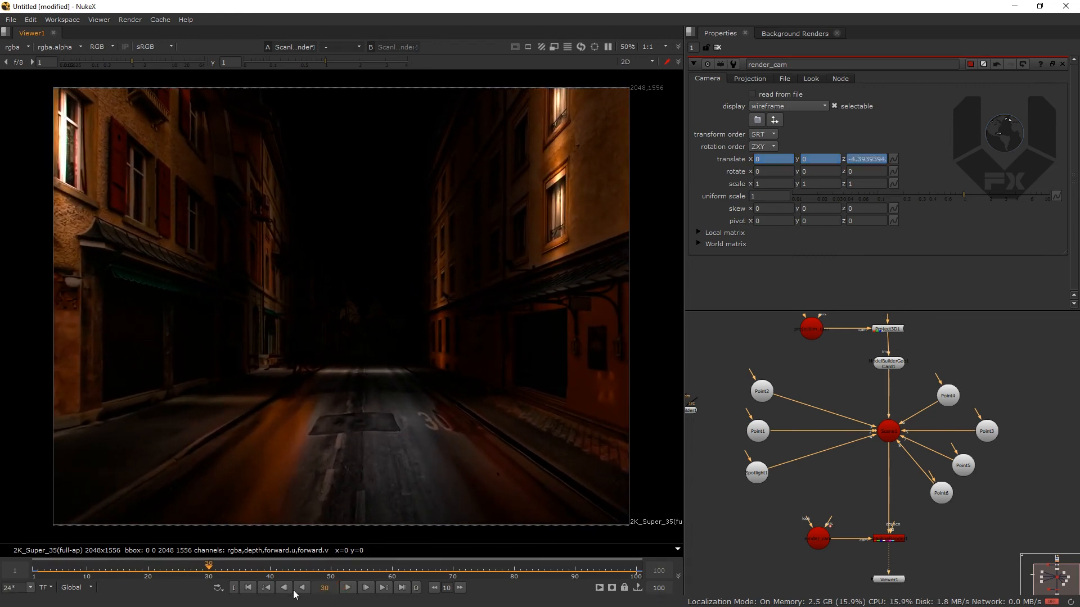
click(248, 588)
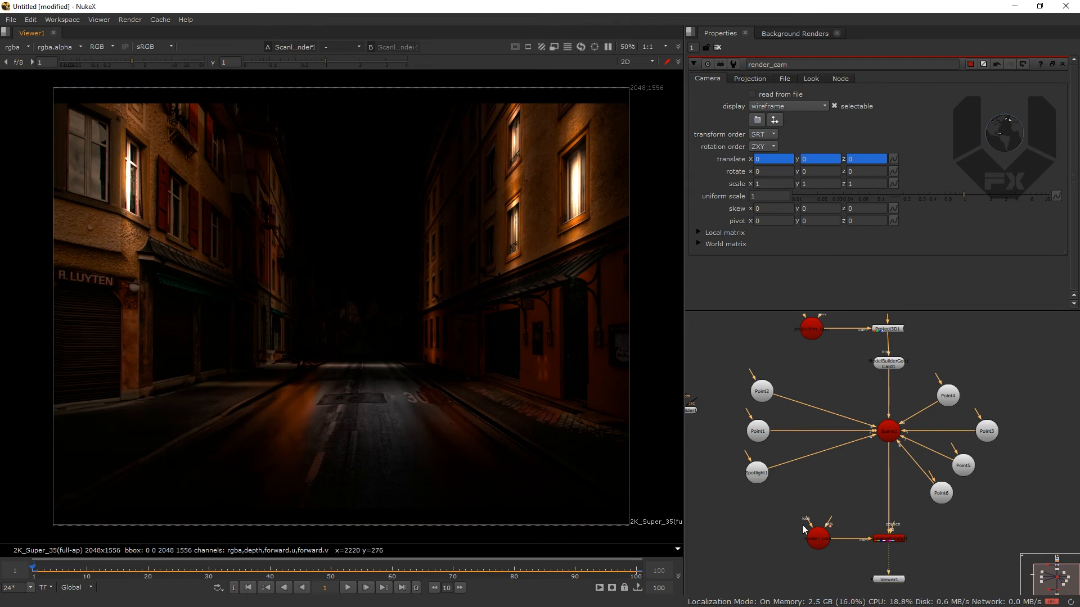
Insert a ColorCorrect node between ScanlineRender1 and the viewer
scroll(907, 579, down, 3)
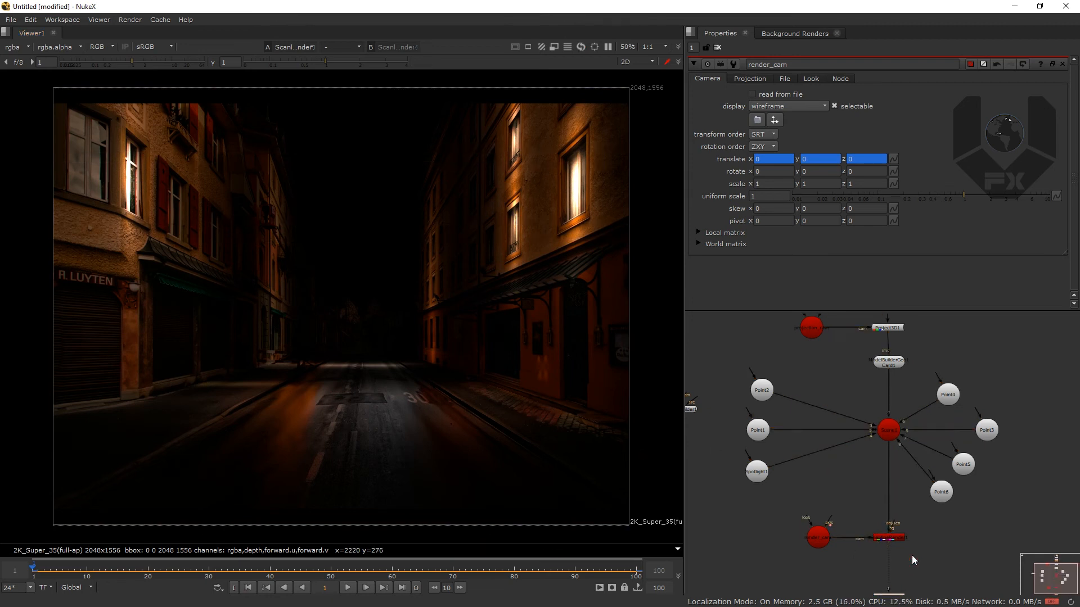
scroll(931, 556, up, 3)
scroll(926, 549, up, 4)
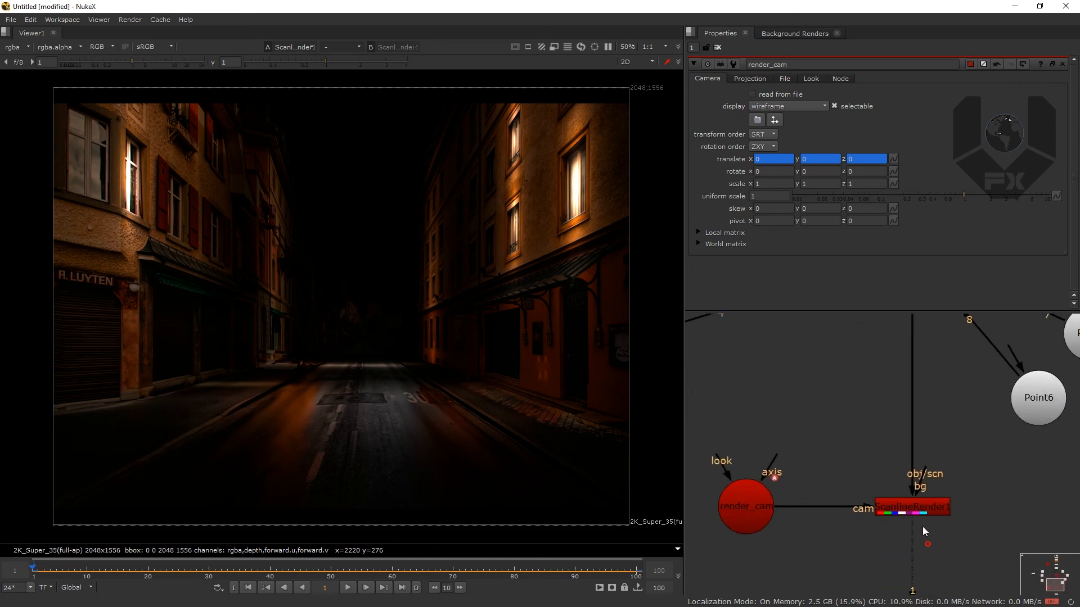
click(901, 567)
drag(899, 571, 900, 603)
click(925, 423)
key(Tab)
text(dolo)
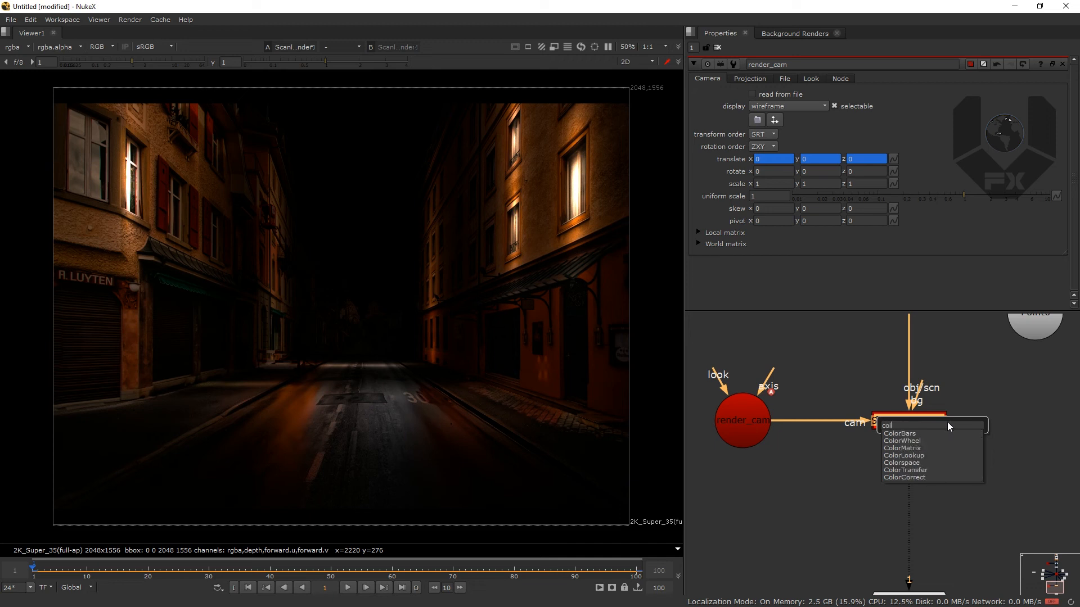
click(919, 477)
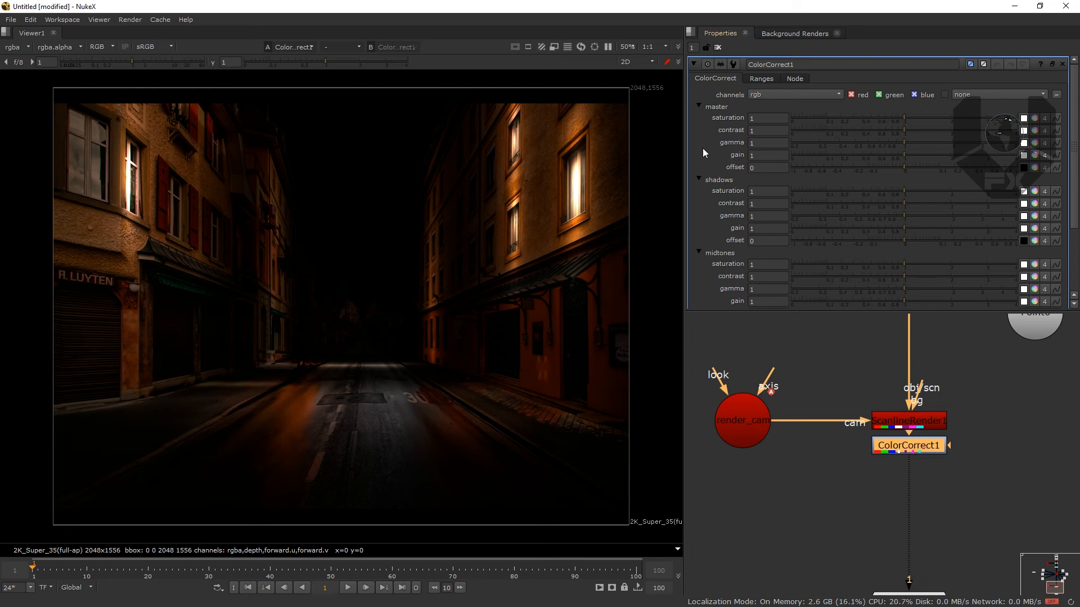
Set ColorCorrect1's master saturation to 1.28, contrast to 1.12, gamma to 1.07 and gain to 1.08
drag(901, 116, 919, 116)
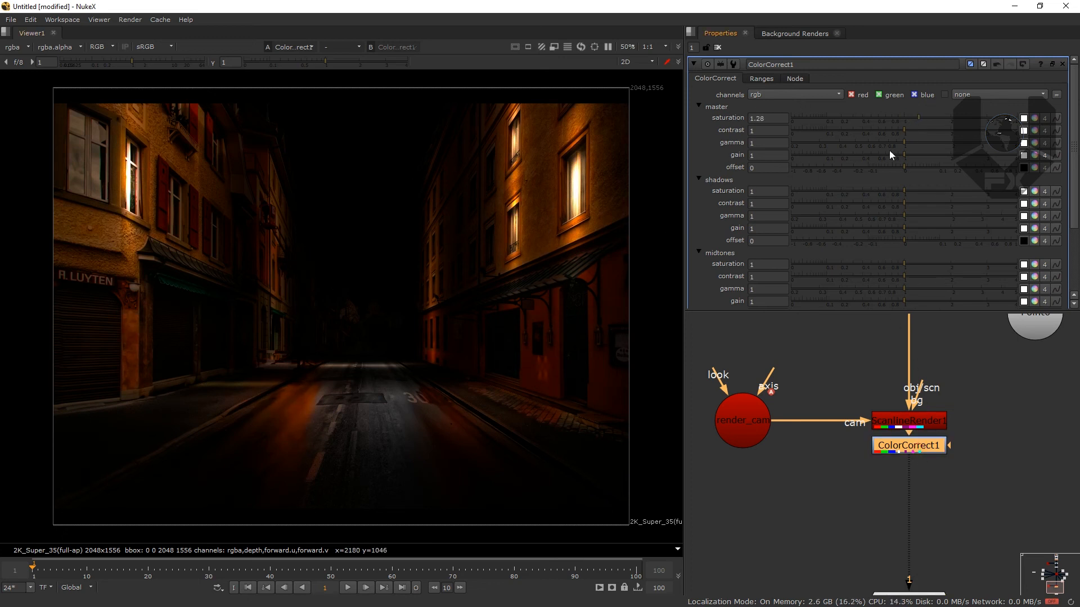
drag(903, 129, 910, 129)
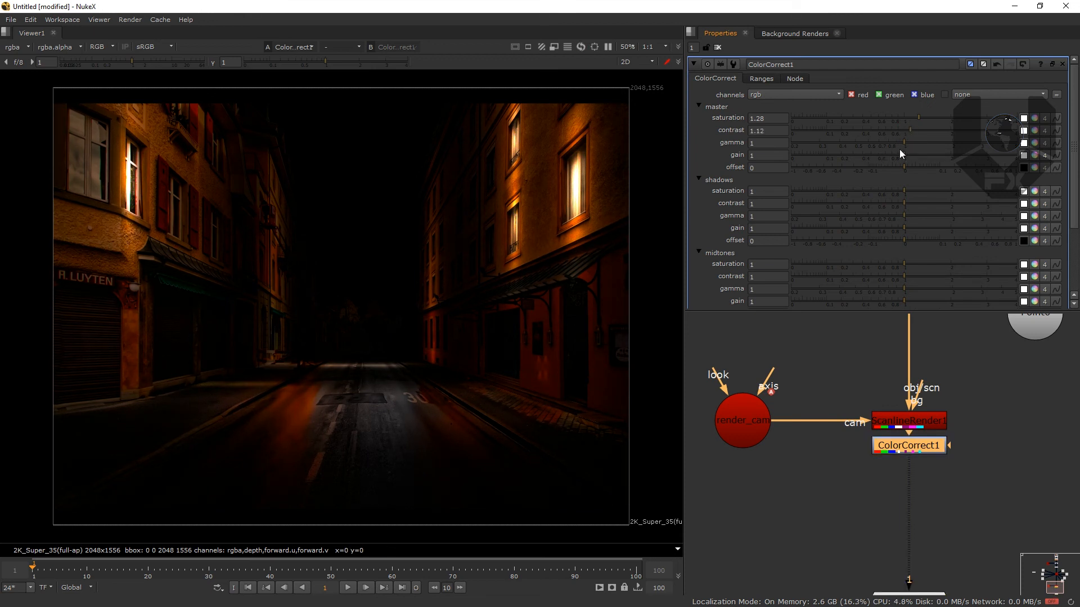
drag(905, 140, 909, 140)
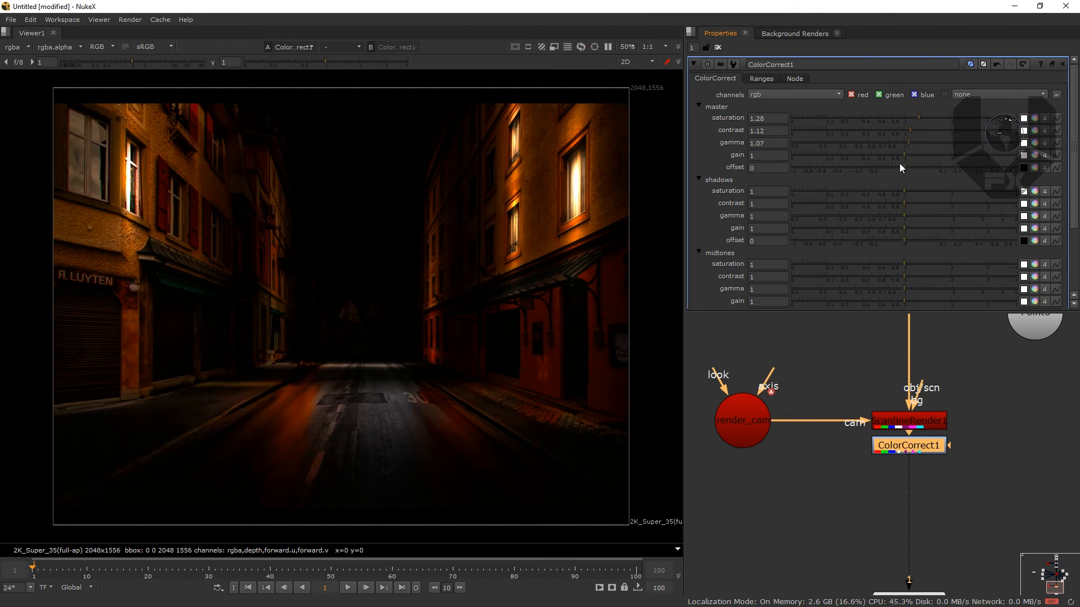
drag(905, 157, 912, 156)
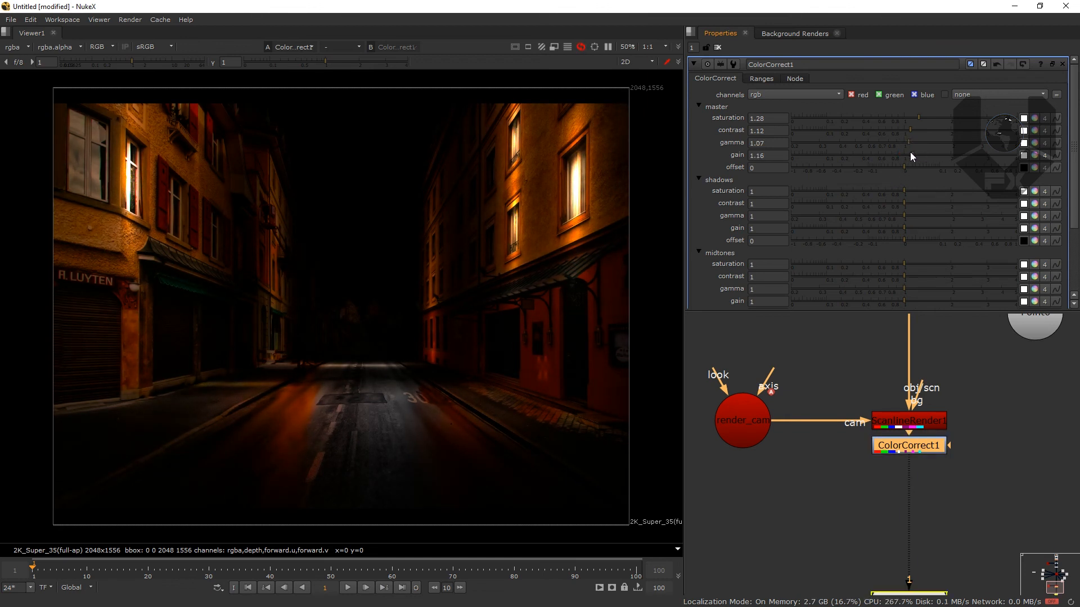
drag(910, 153, 907, 154)
Add a Glow node after ColorCorrect1 and set its tolerance to 0.1
key(Tab)
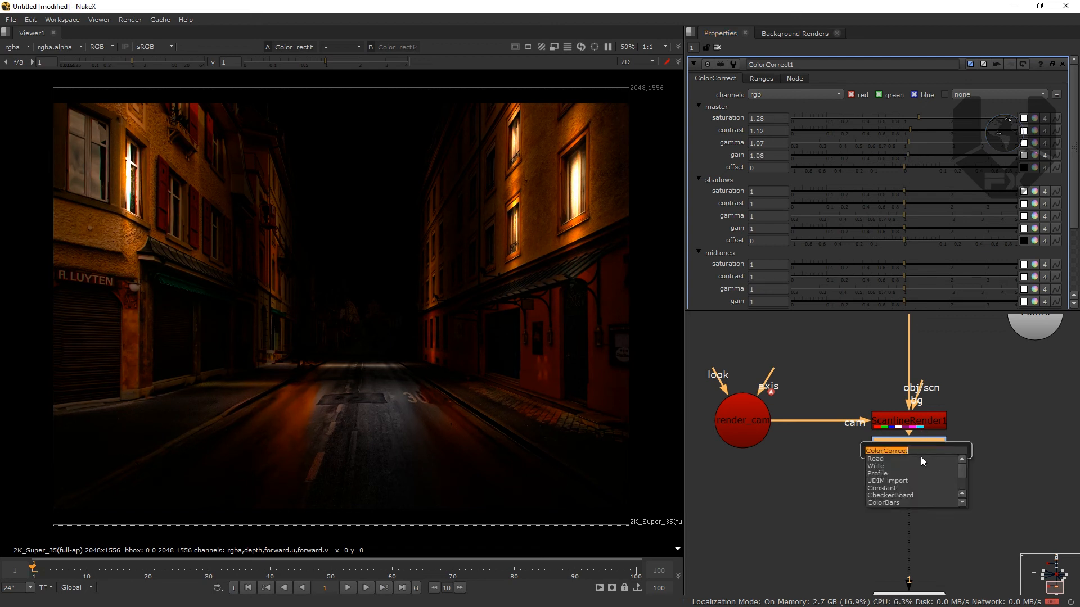
text(glo)
key(Return)
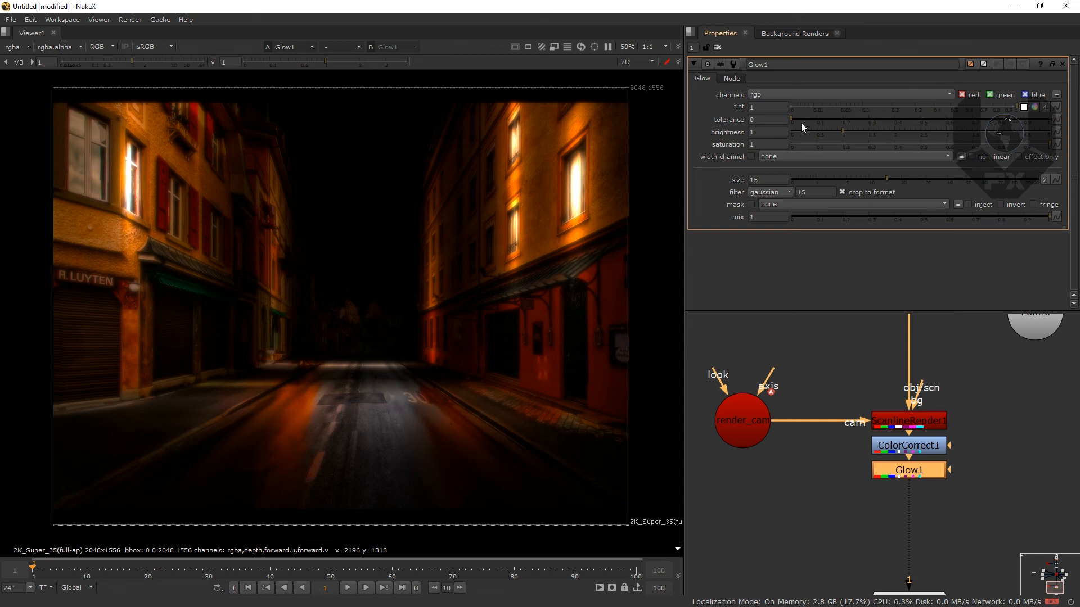
drag(799, 119, 818, 120)
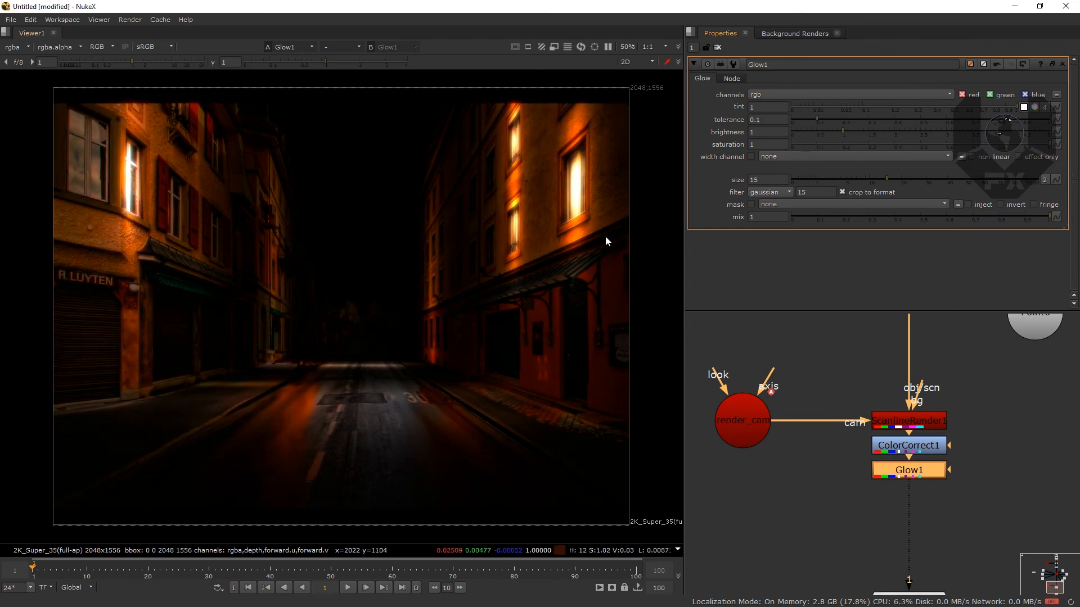
Compare the image with Glow1 disabled and enabled, check the glow at frame 49, and return to the first frame
key(d)
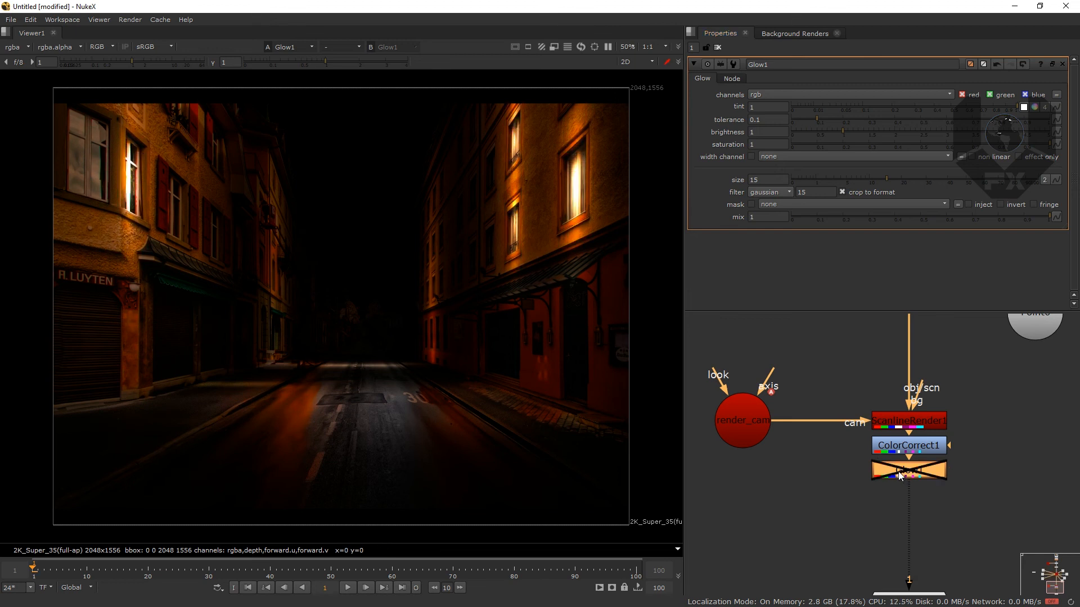
key(d)
key(d)
key(d)
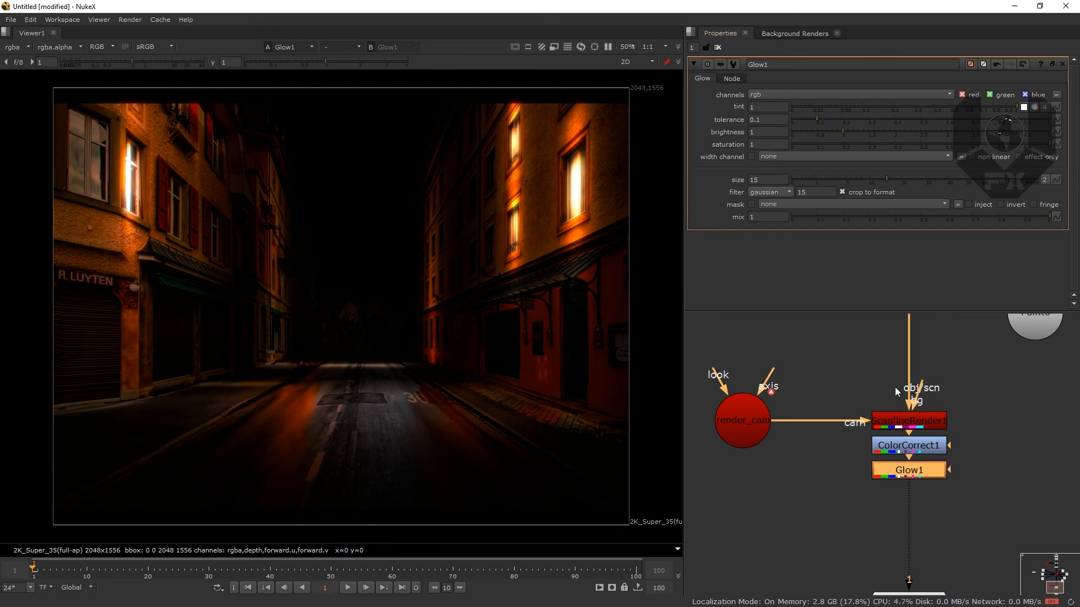
drag(906, 476, 903, 484)
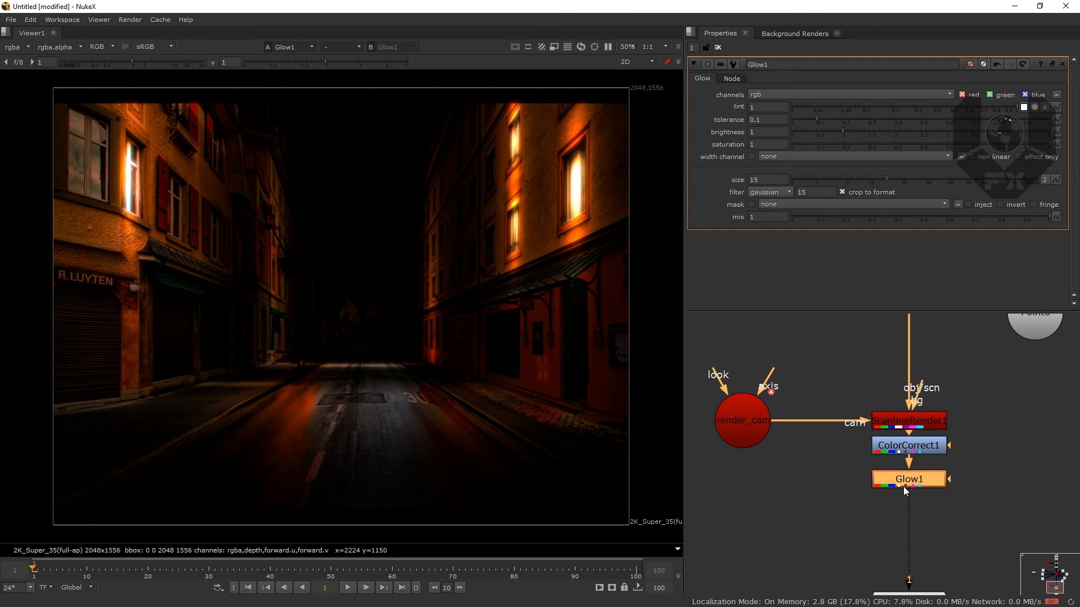
click(324, 568)
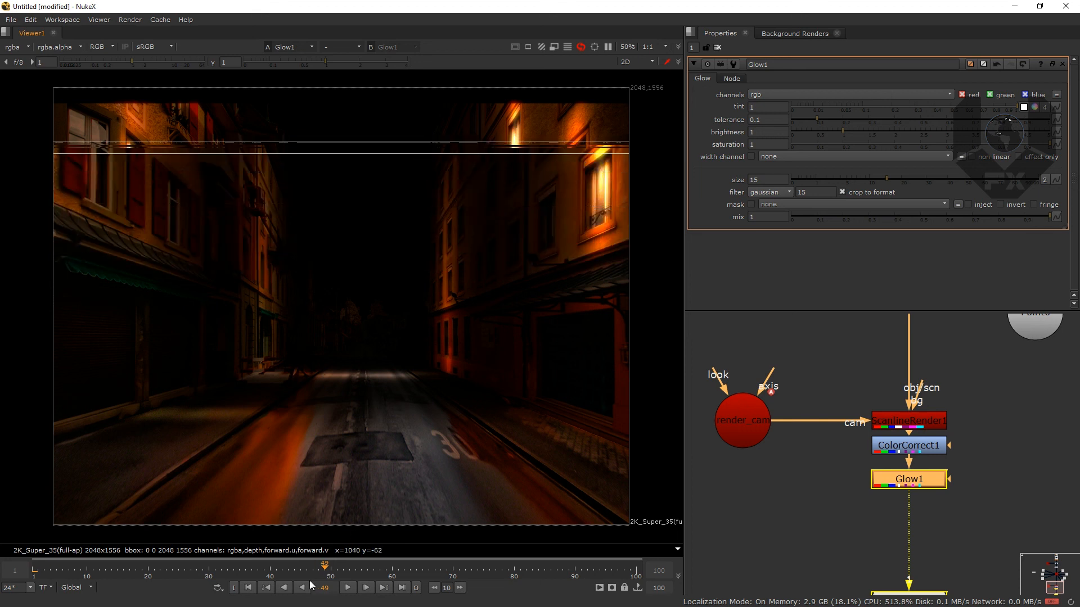
click(248, 588)
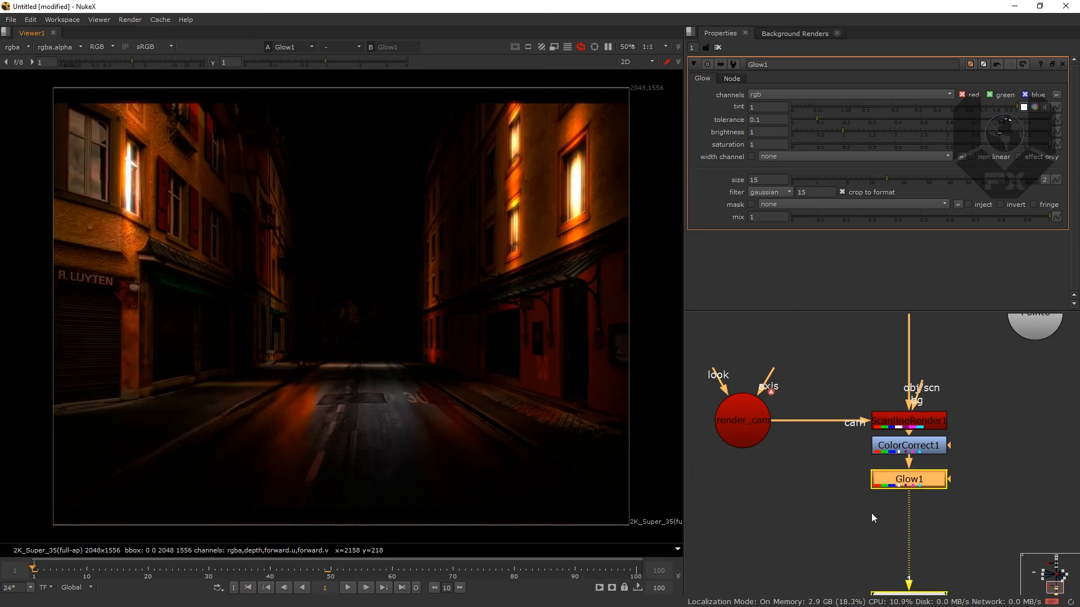
Add a Reformat node after Glow1 and set its output format to HD_1080 1920x1080
key(Tab)
text(ref)
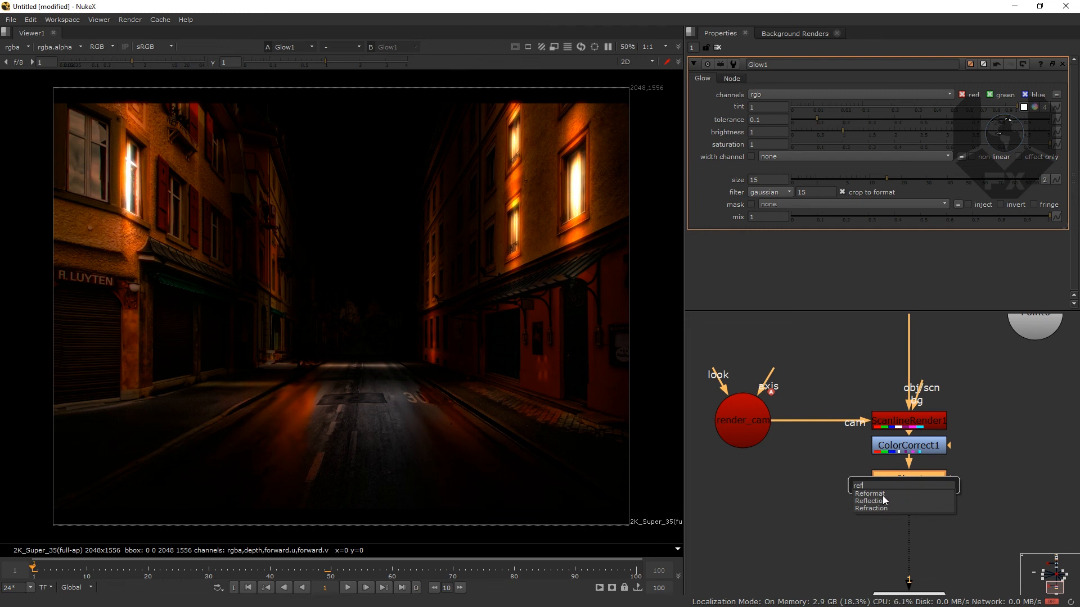
key(Return)
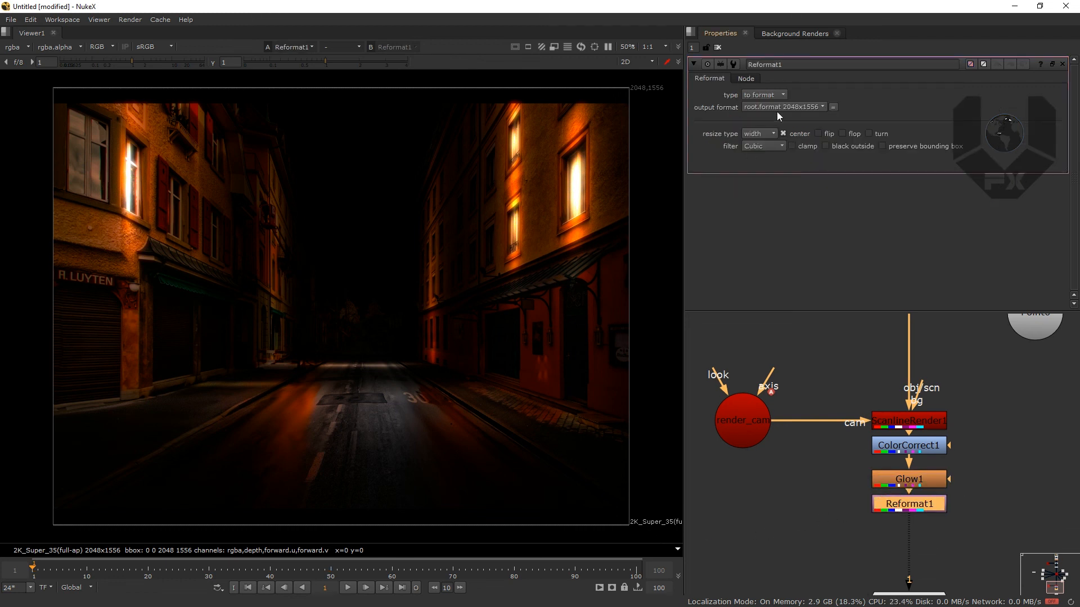
click(794, 107)
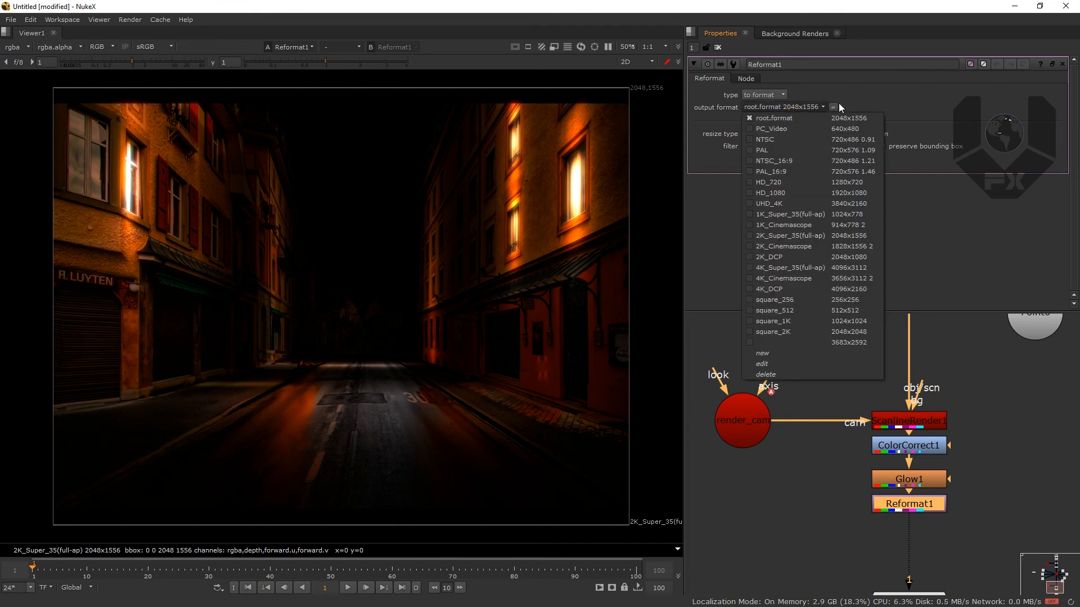
click(862, 192)
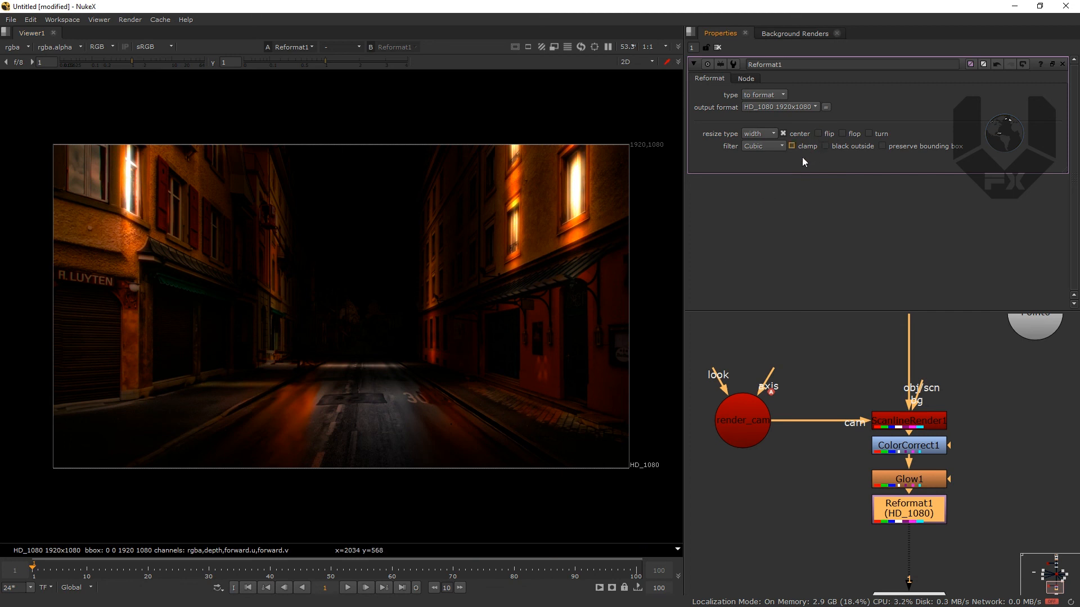
Briefly play the reformatted sequence and return to the first frame
click(347, 587)
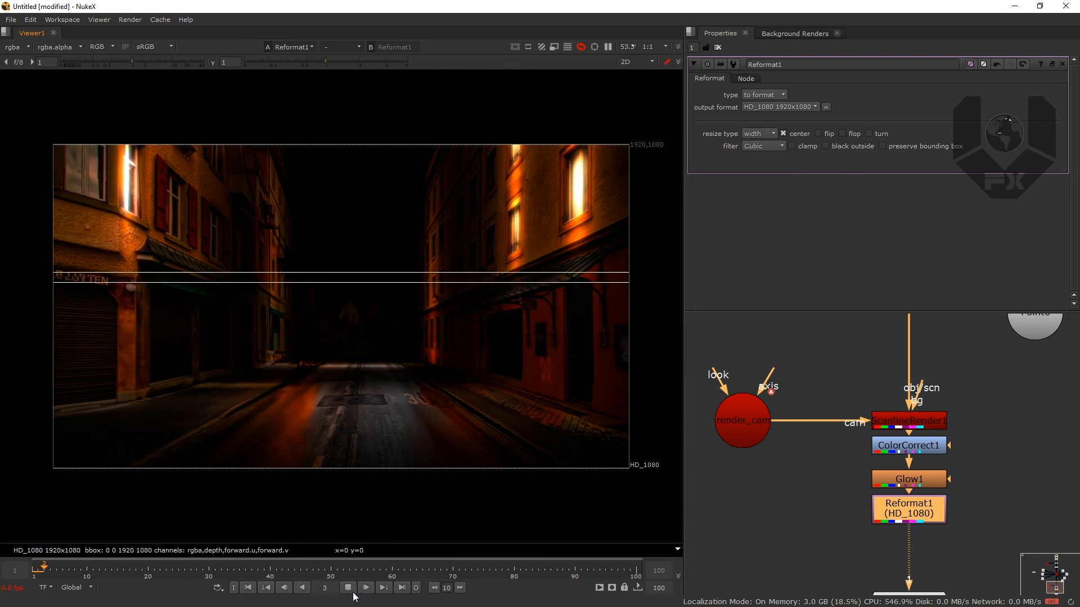
click(349, 588)
click(248, 588)
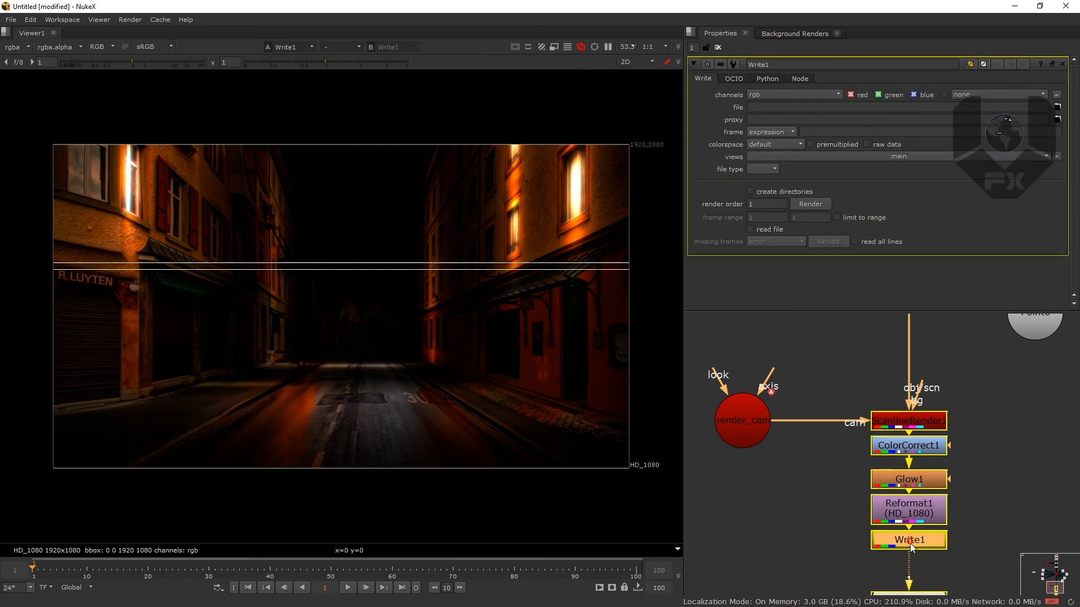
Add a Write node after Reformat1 and view its output file selection without choosing a file
click(911, 540)
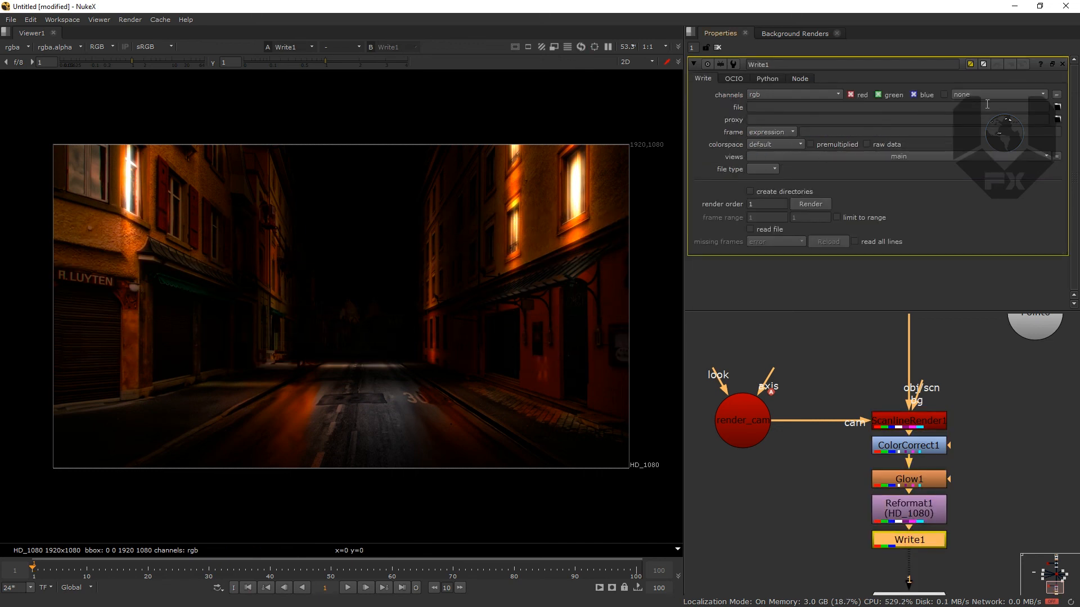
click(1057, 107)
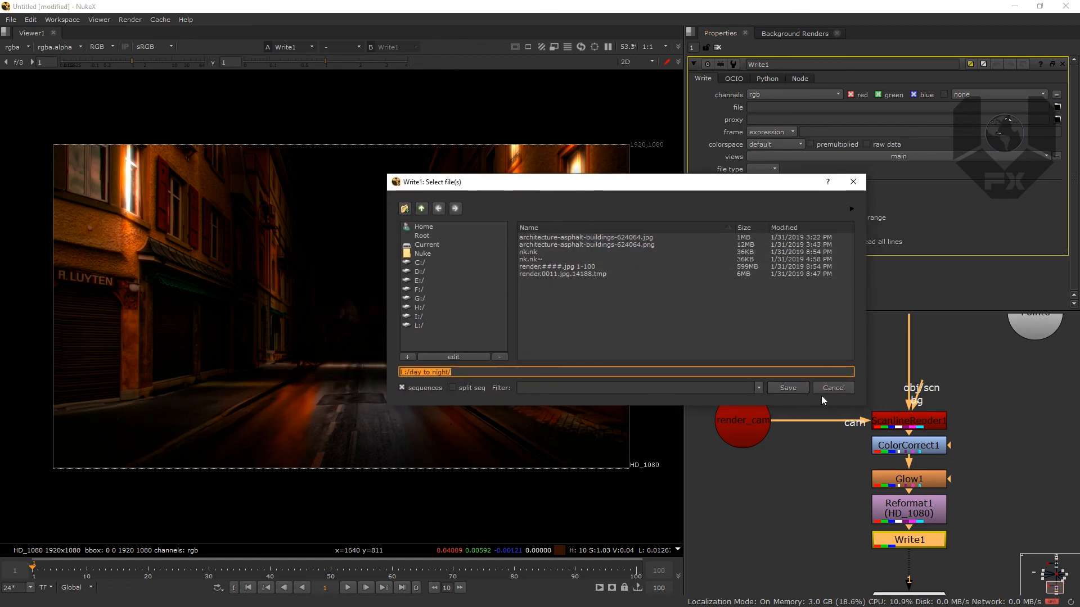
click(849, 391)
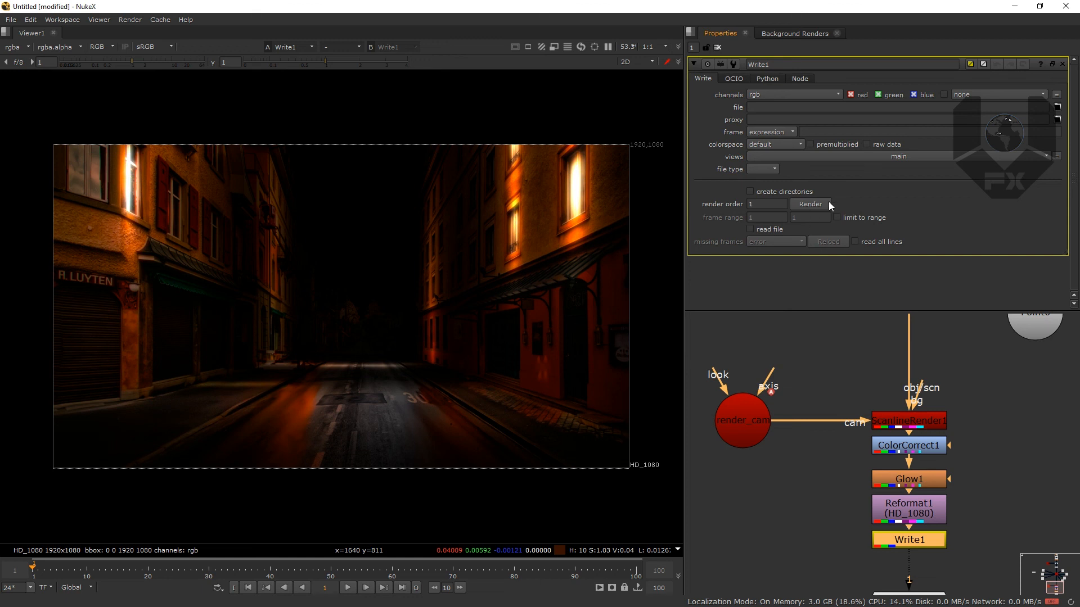